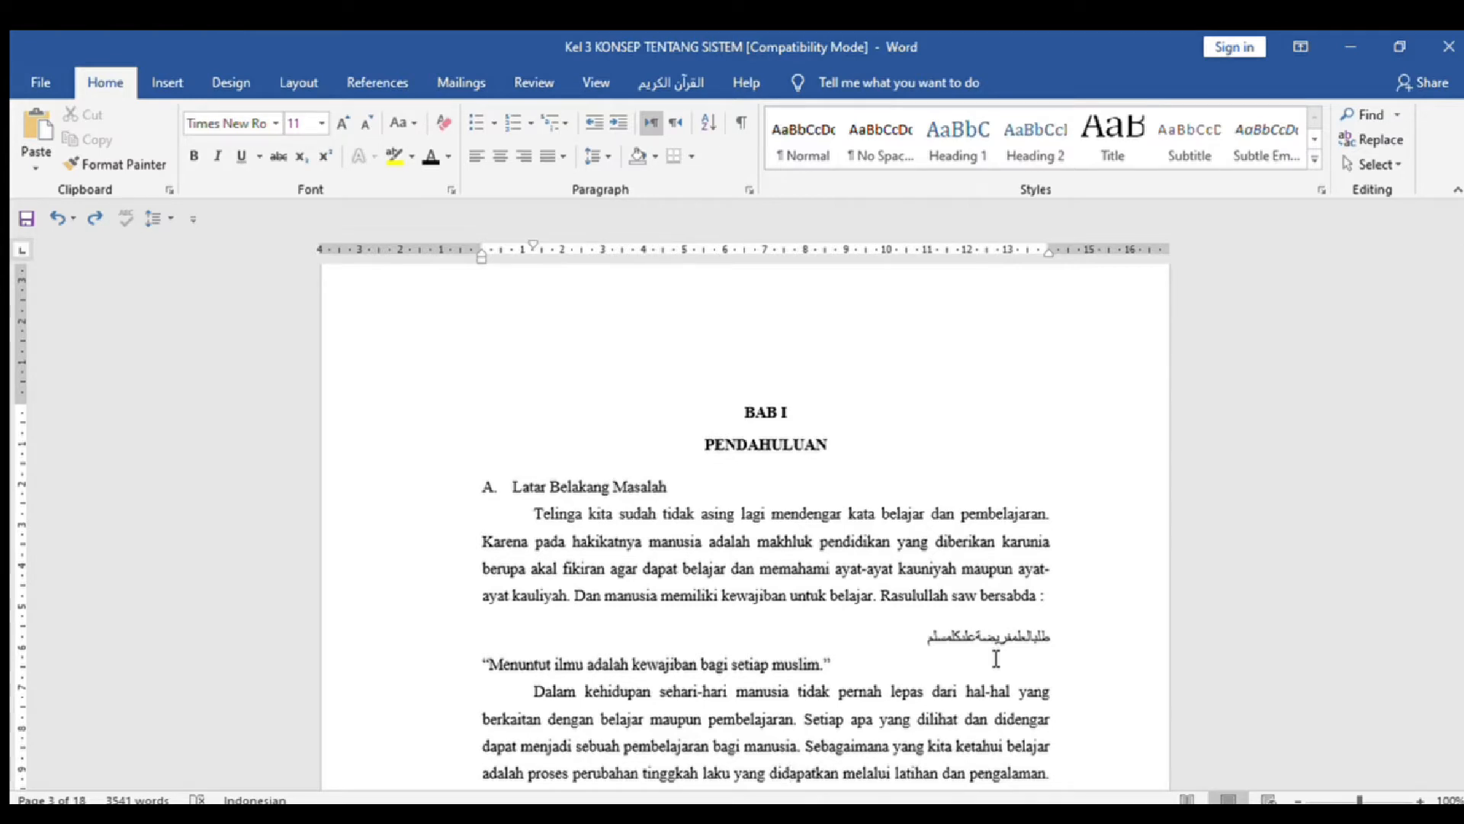
# Step: Join the chapter heading BAB I and the PENDAHULUAN line below it into the single line BAB I PENDAHULUAN
pyautogui.scroll(-6, 995, 658)
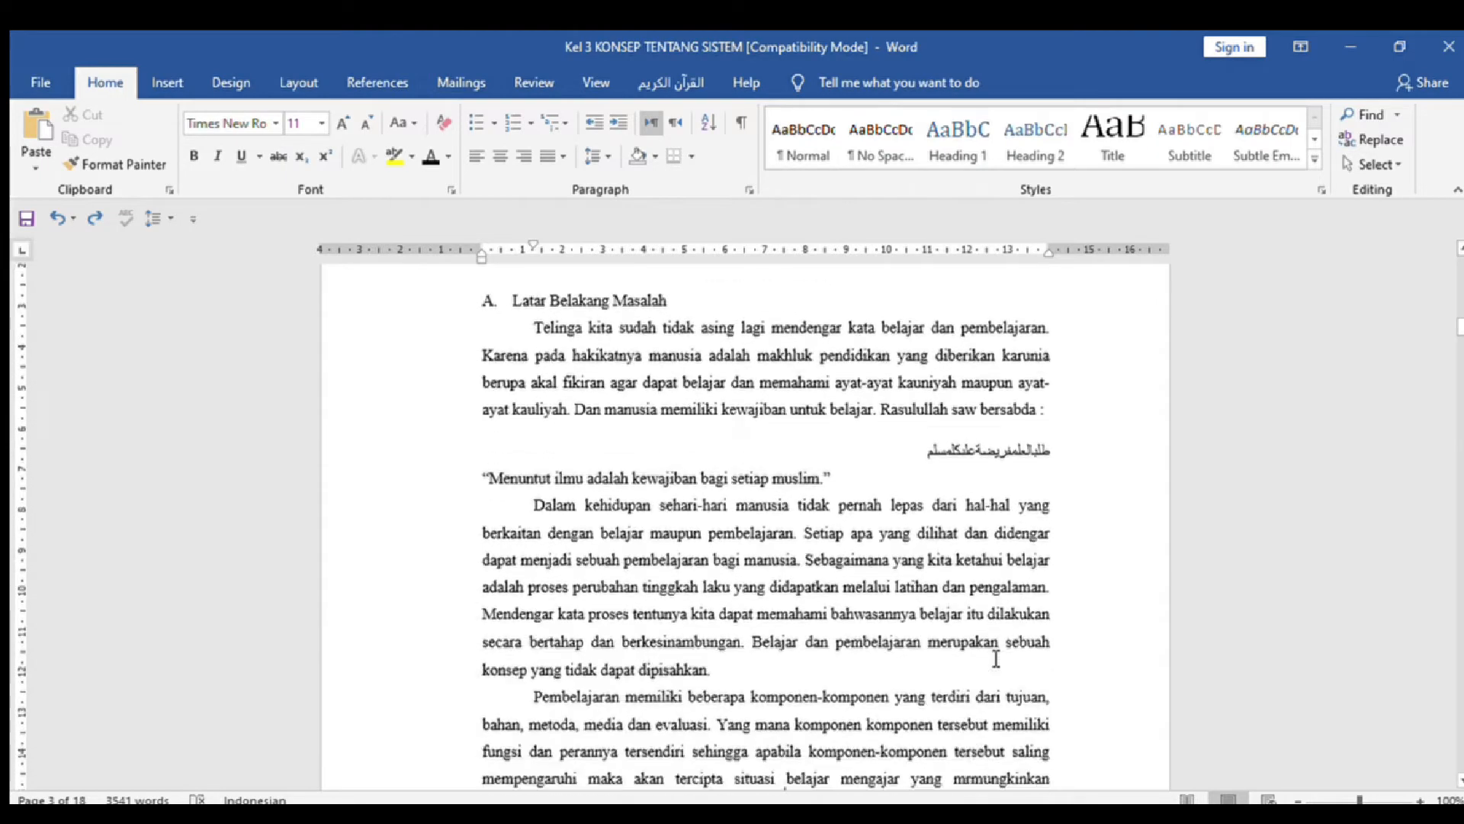
pyautogui.scroll(-4, 996, 658)
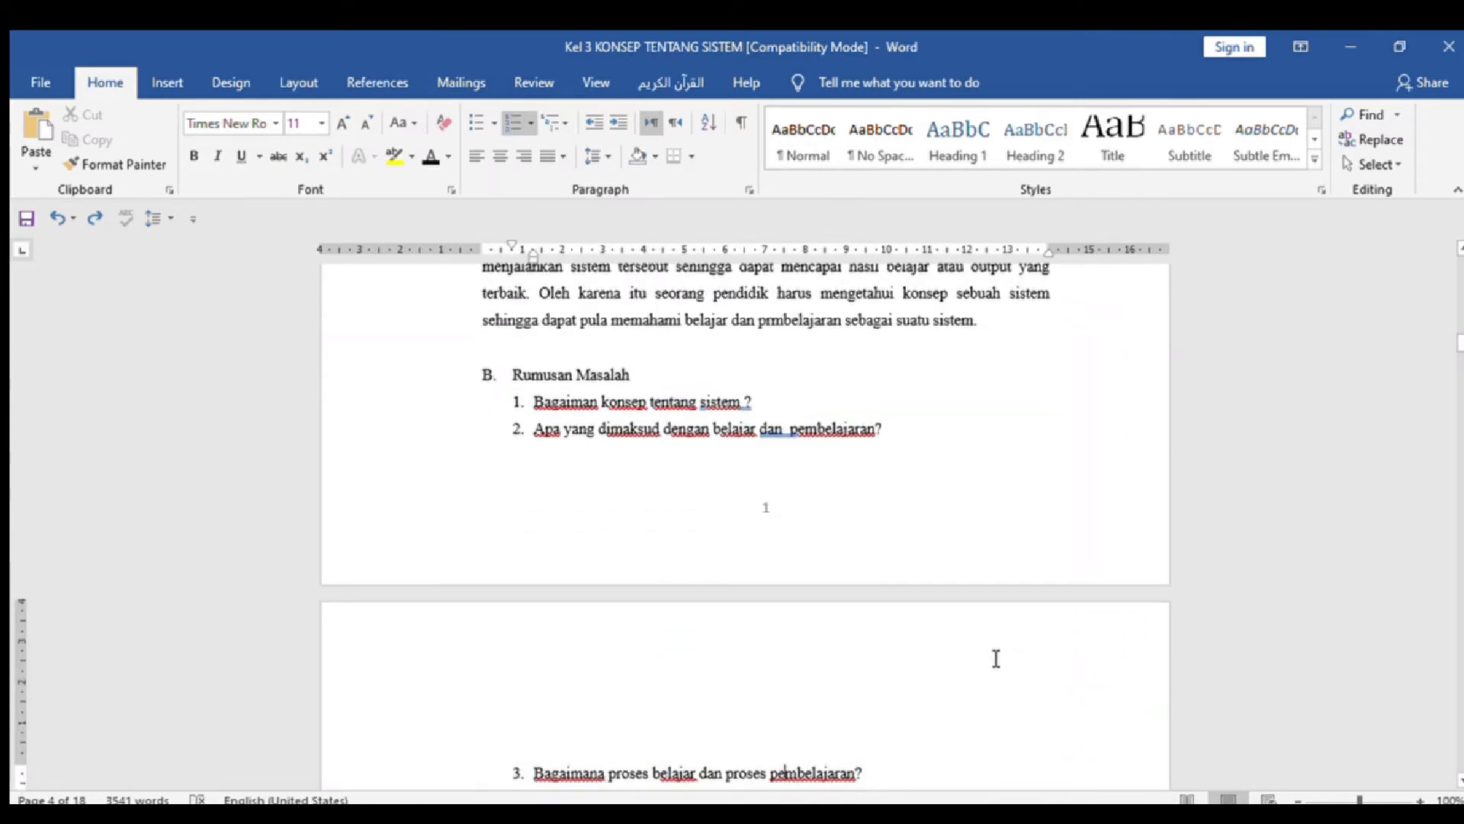
pyautogui.press('Up')
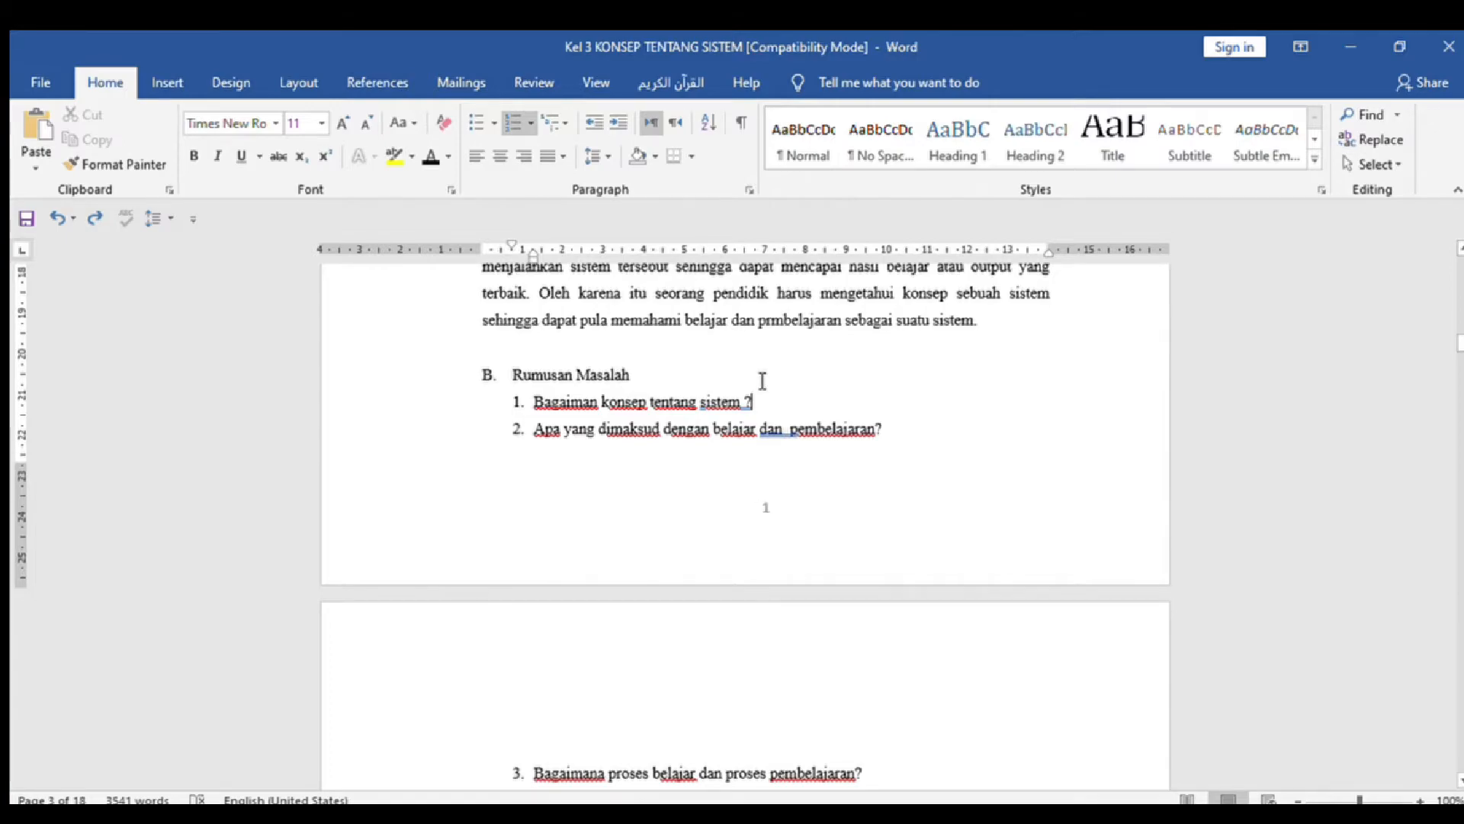
pyautogui.scroll(5, 763, 381)
pyautogui.scroll(3, 762, 381)
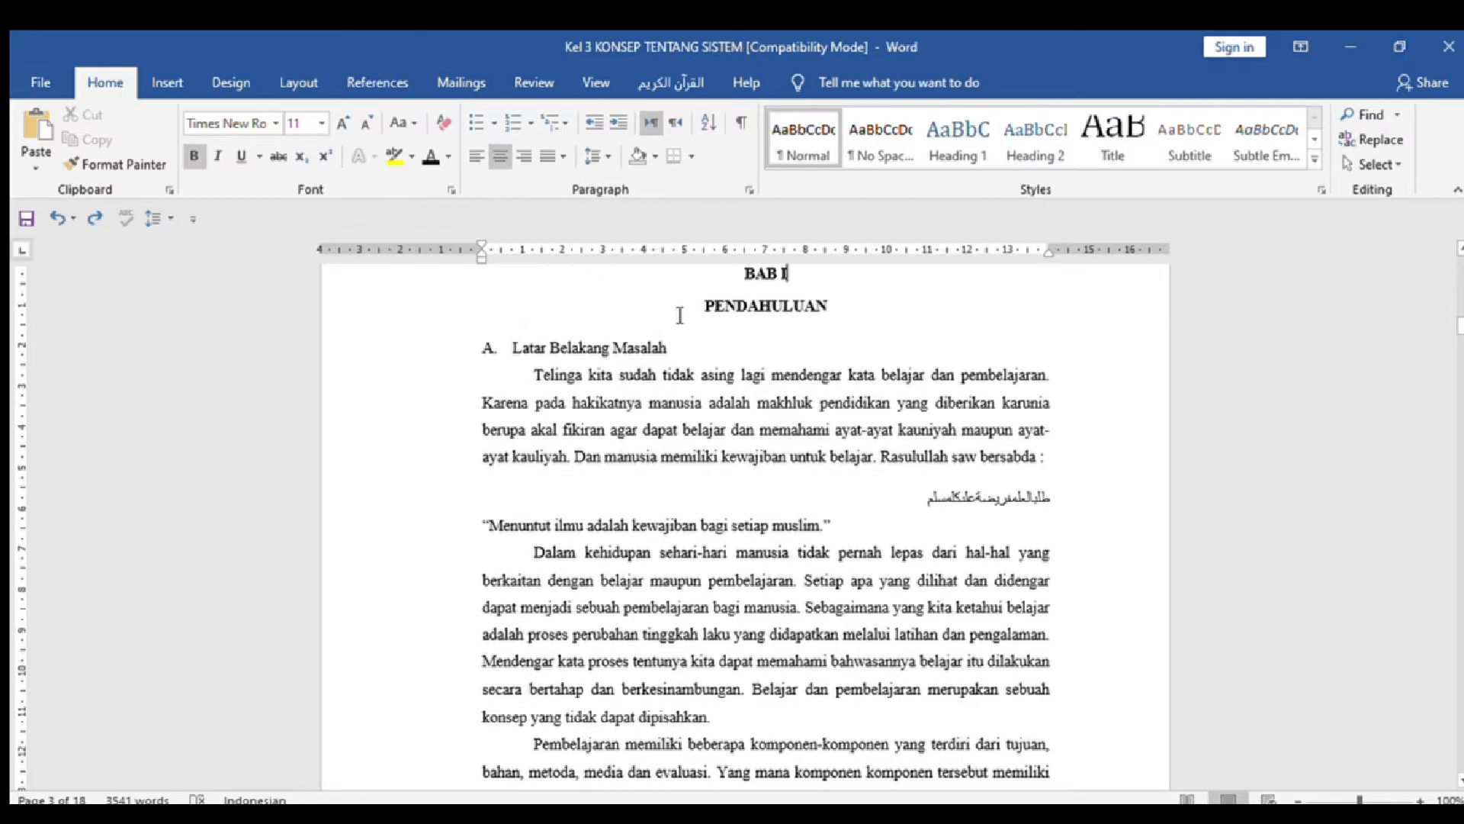
pyautogui.press('Delete')
pyautogui.press('Delete')
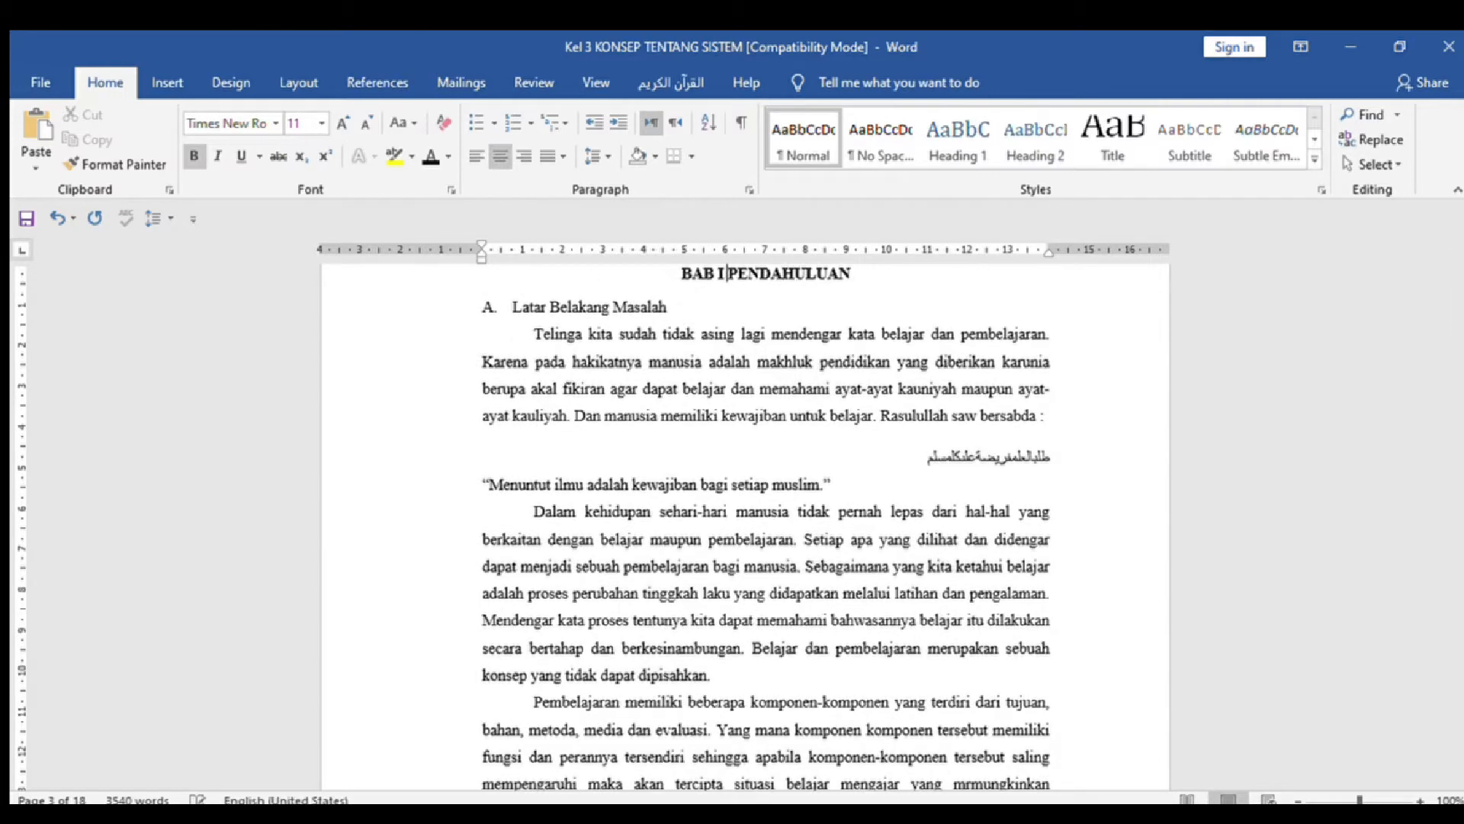
# Step: Mark the BAB I PENDAHULUAN heading as Level 1 for the table of contents and centre it
pyautogui.scroll(6, 871, 463)
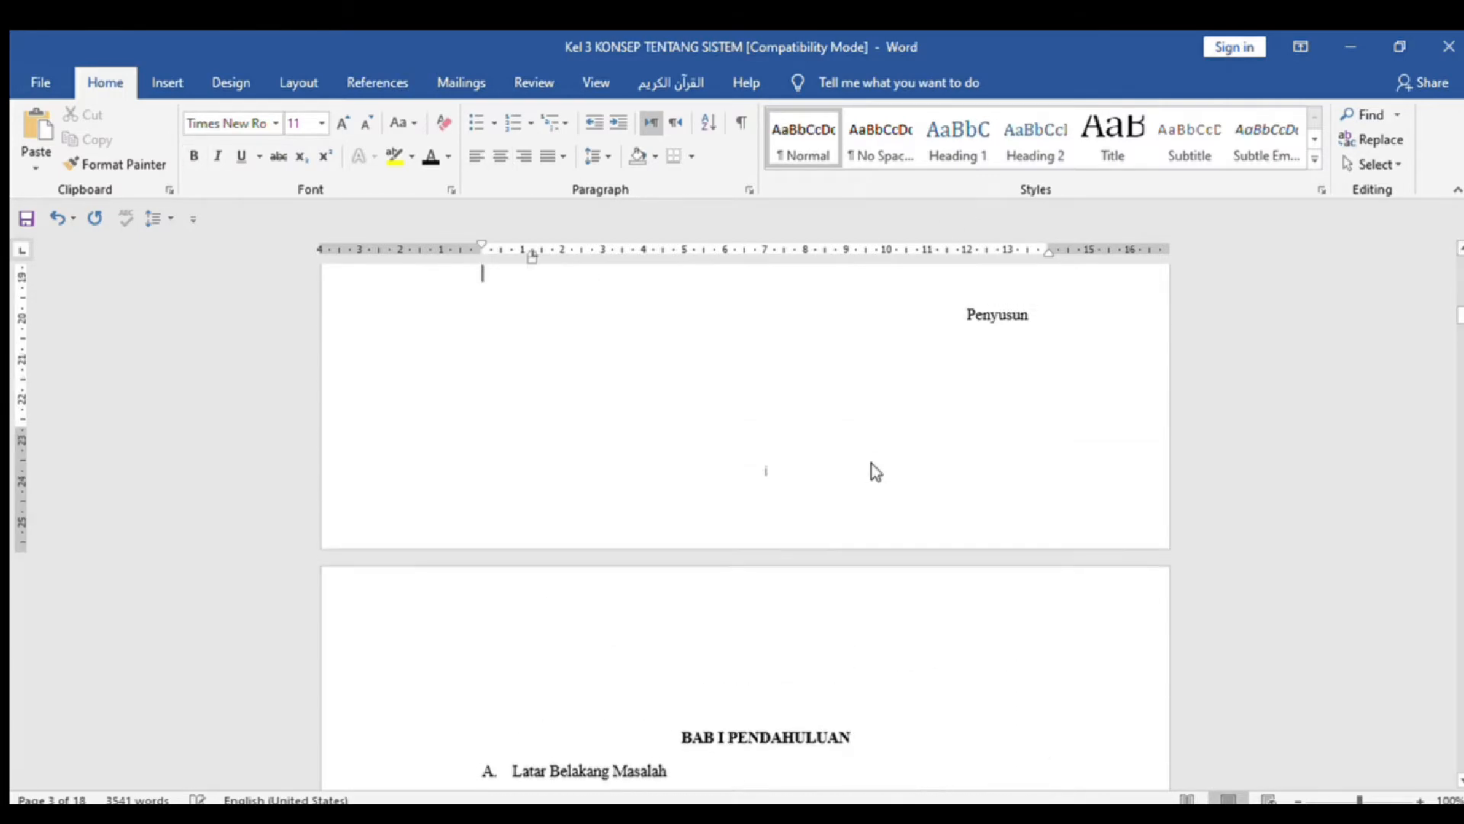
pyautogui.moveTo(644, 733); pyautogui.dragTo(870, 733)
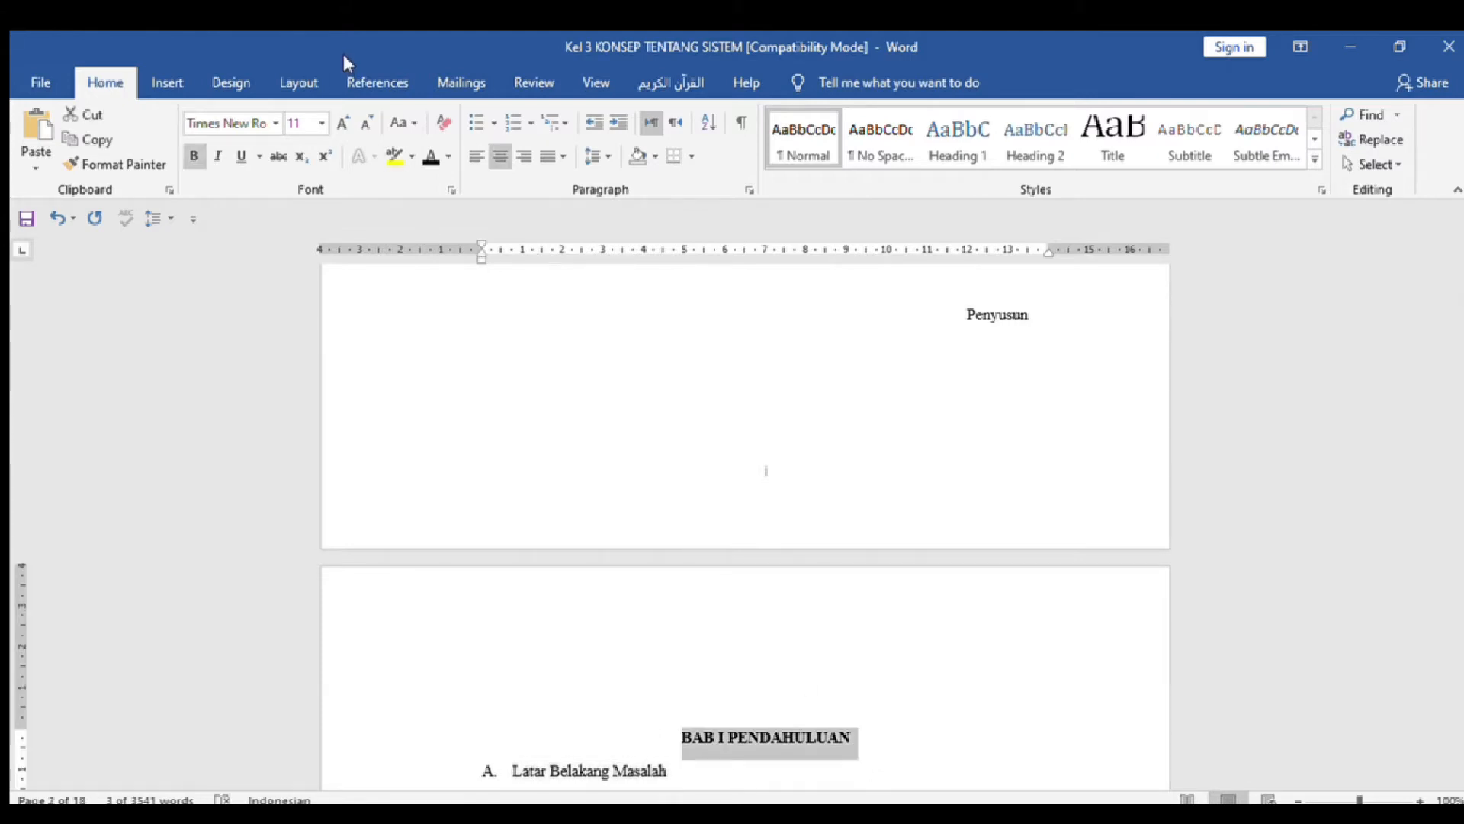
pyautogui.click(349, 73)
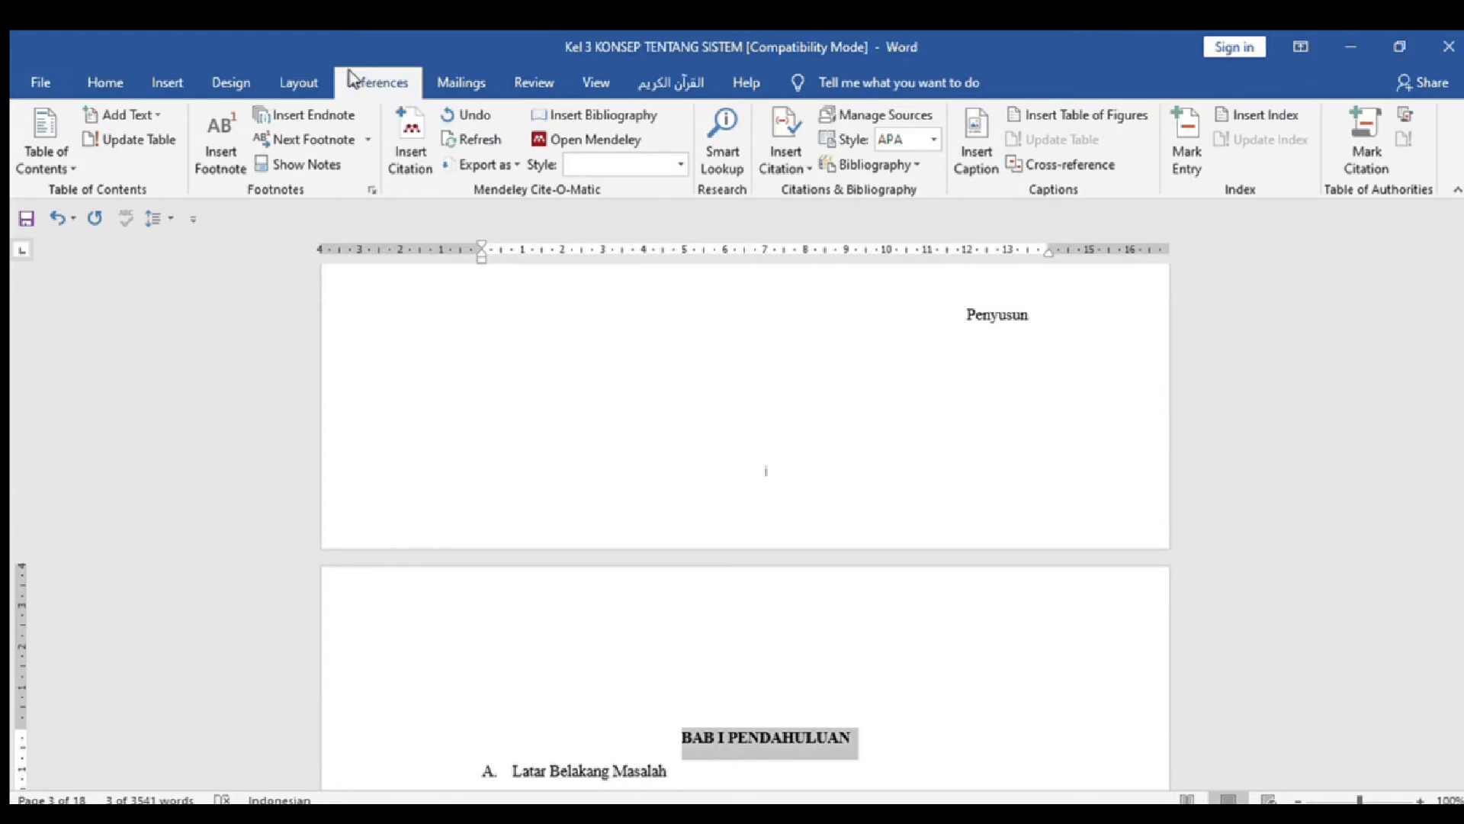
pyautogui.click(157, 108)
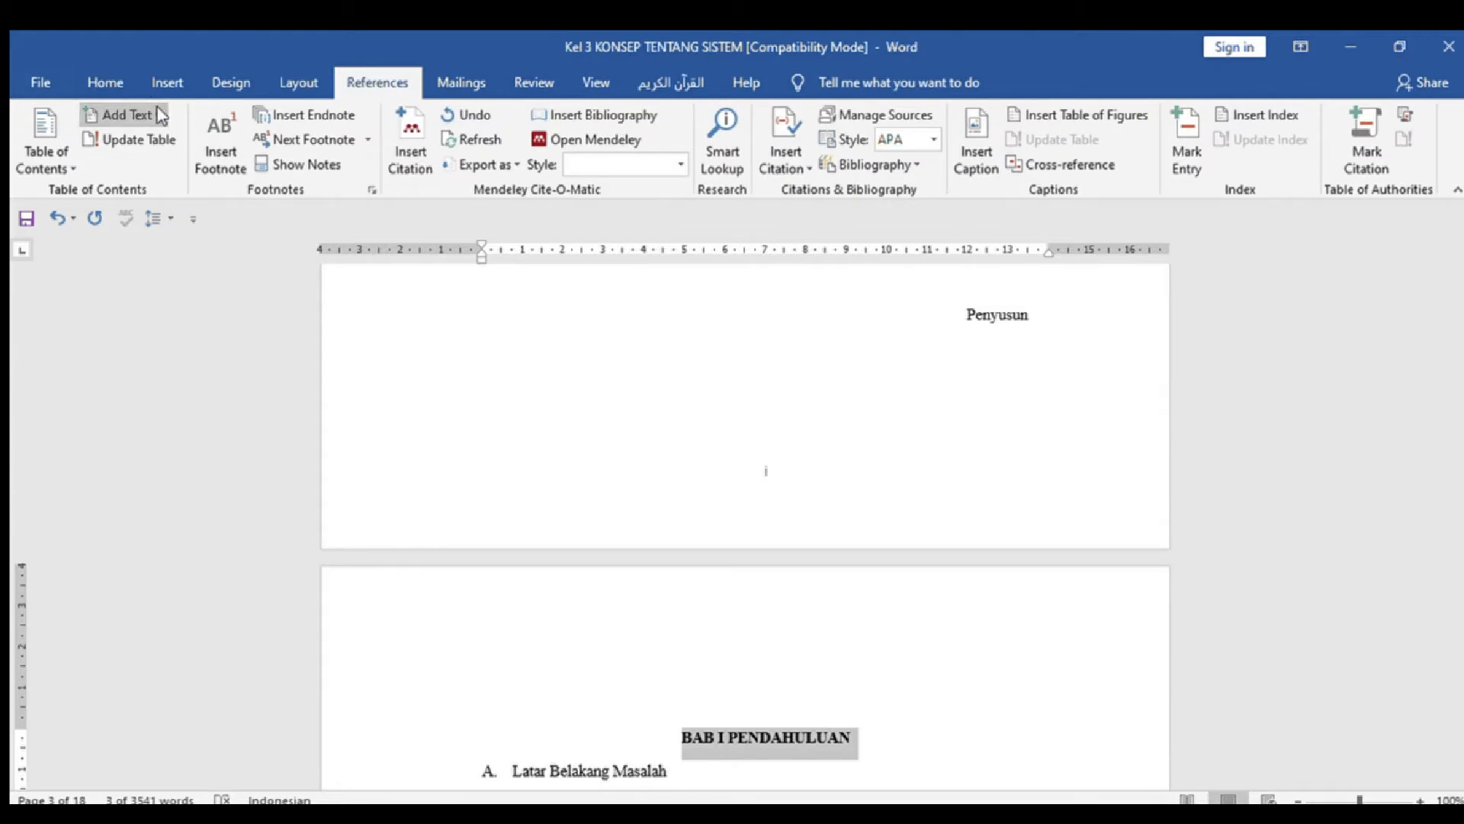
pyautogui.click(152, 167)
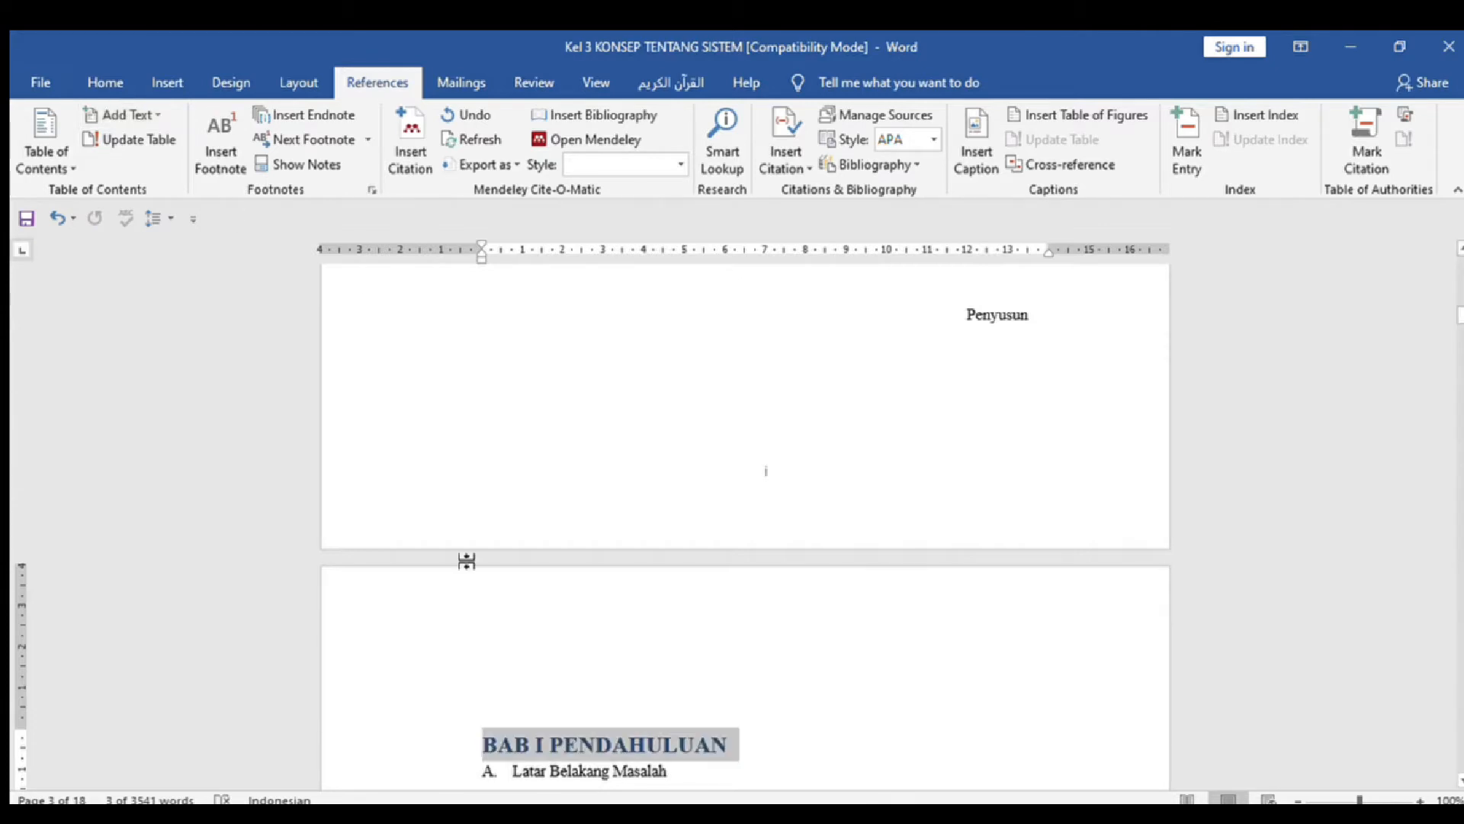
pyautogui.hotkey('ctrl', 'e')
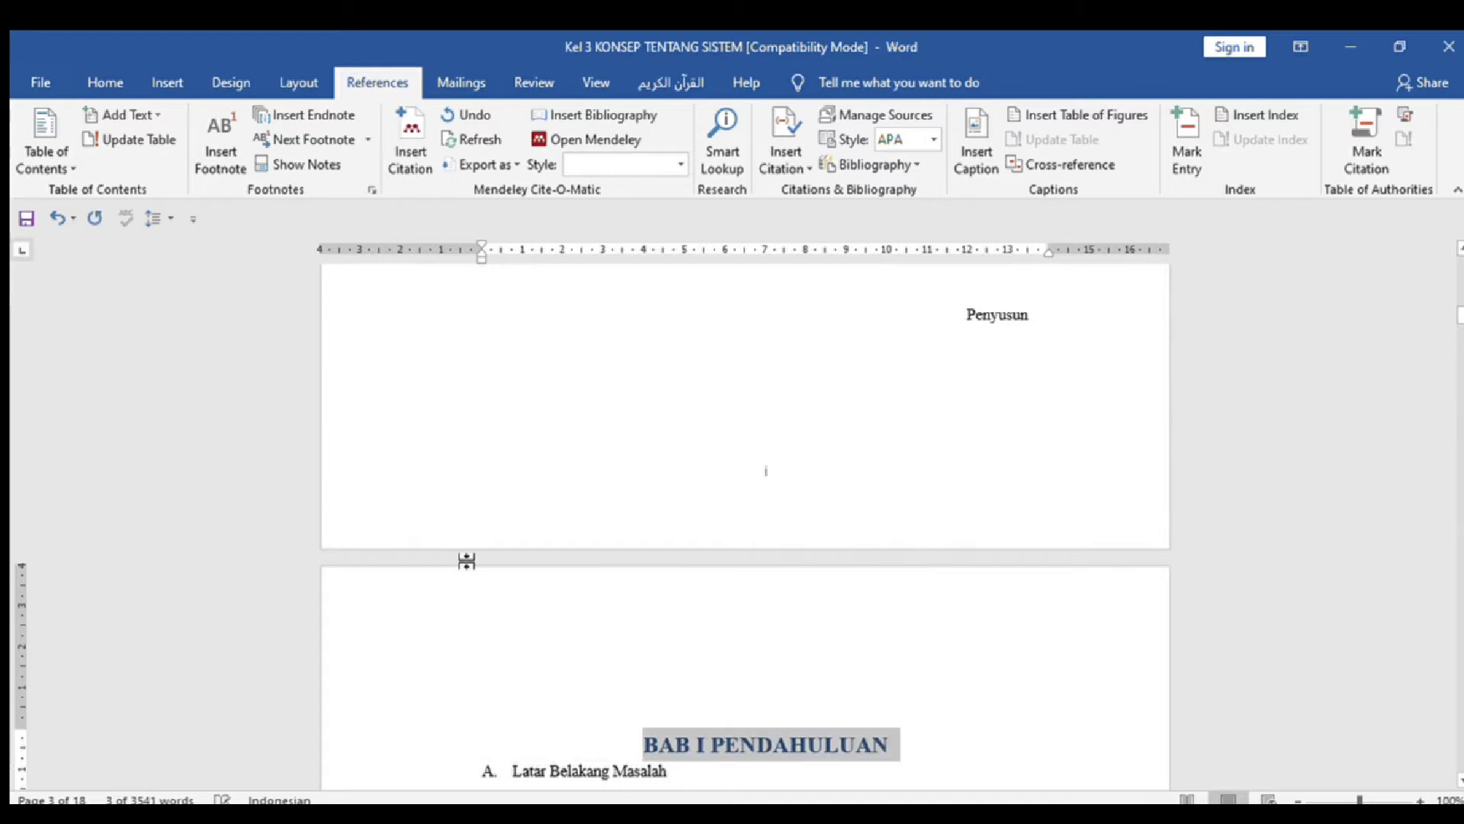
# Step: Format the BAB I PENDAHULUAN heading as 12 pt with black font colour
pyautogui.click(117, 76)
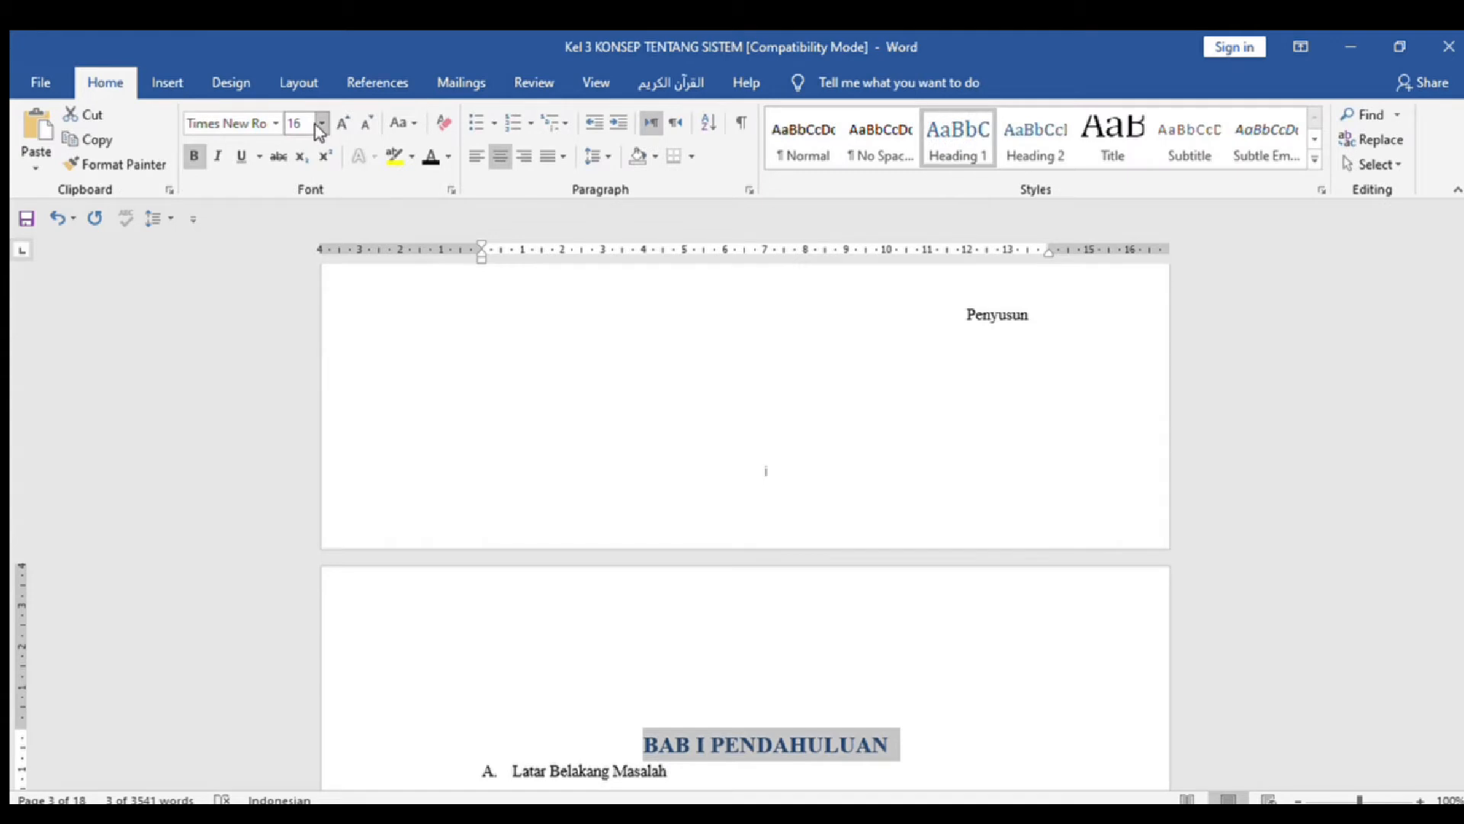
pyautogui.click(321, 124)
pyautogui.click(287, 224)
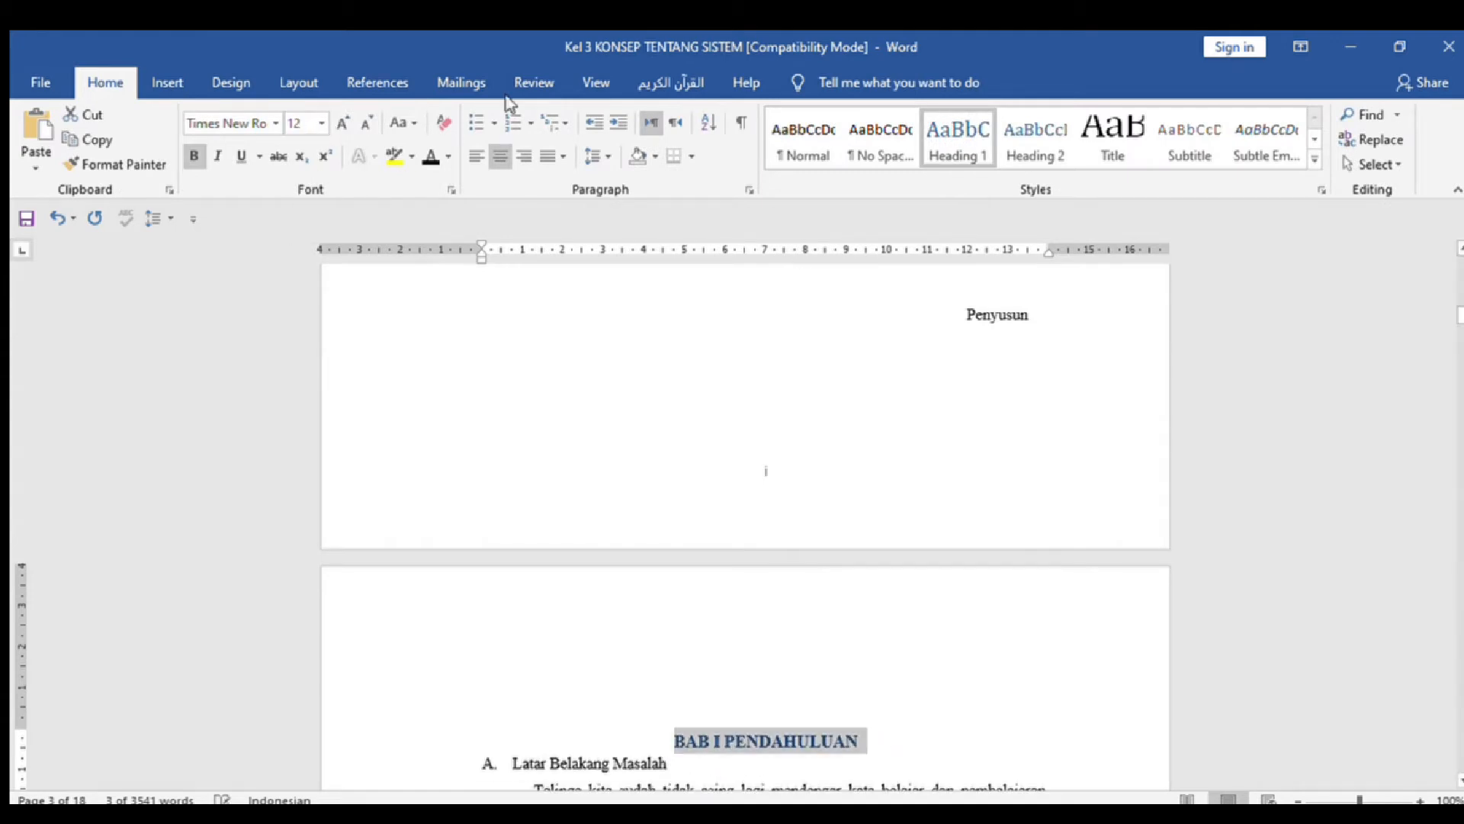
pyautogui.click(431, 155)
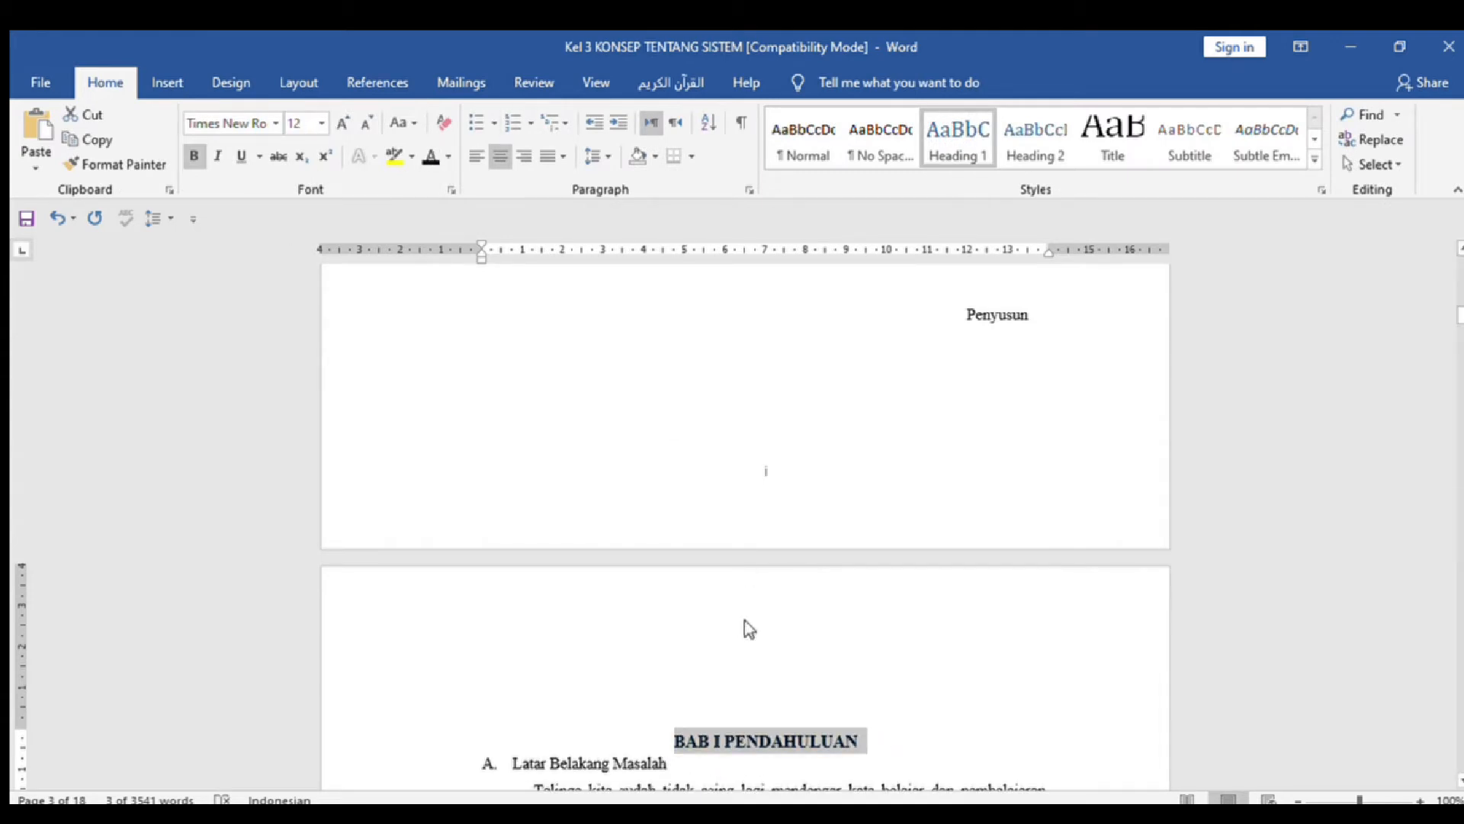
# Step: Break the BAB I PENDAHULUAN heading into two lines so that PENDAHULUAN sits below BAB I
pyautogui.click(728, 740)
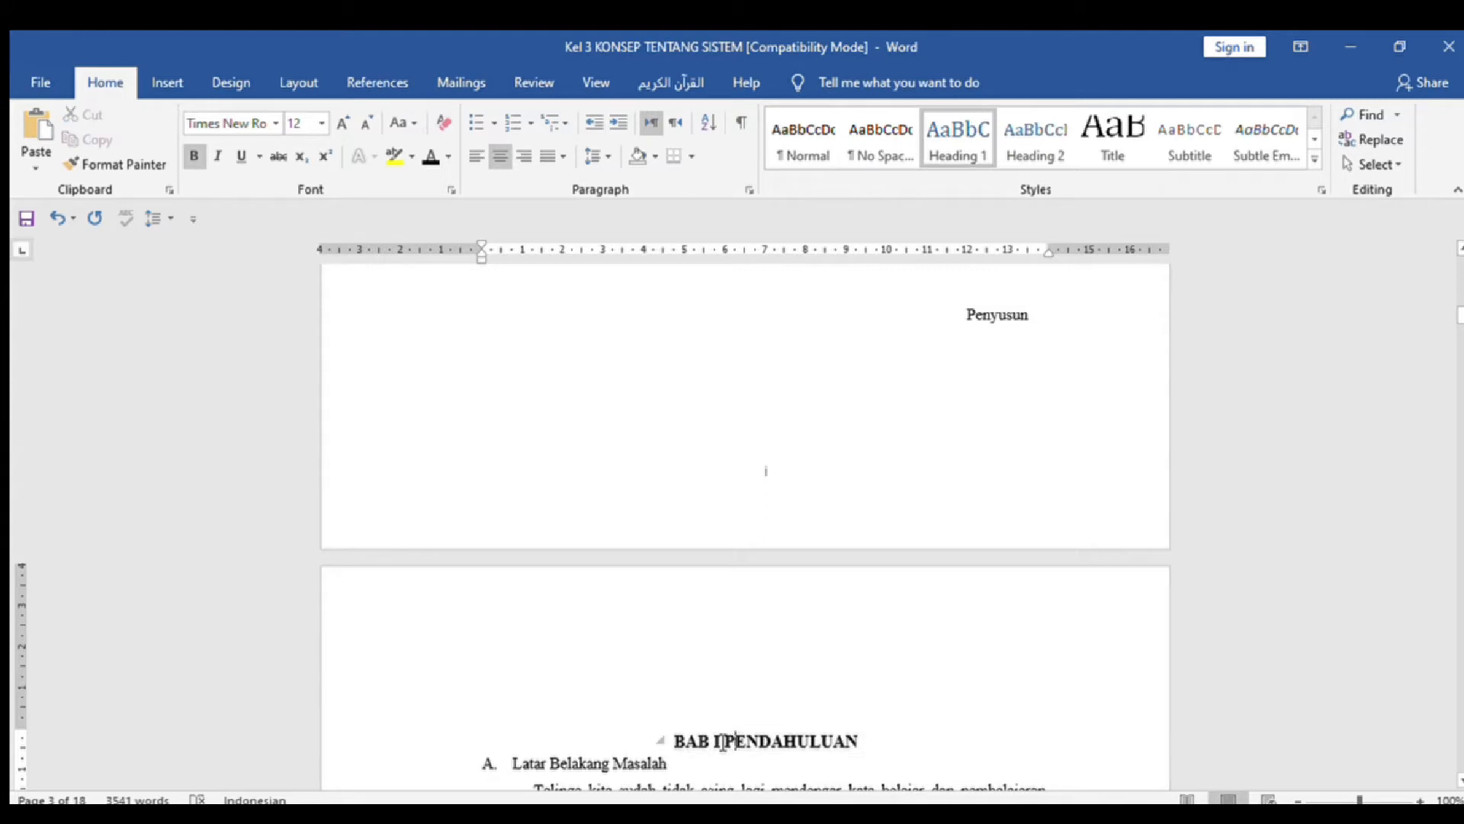
pyautogui.press('Return')
pyautogui.scroll(-3, 766, 470)
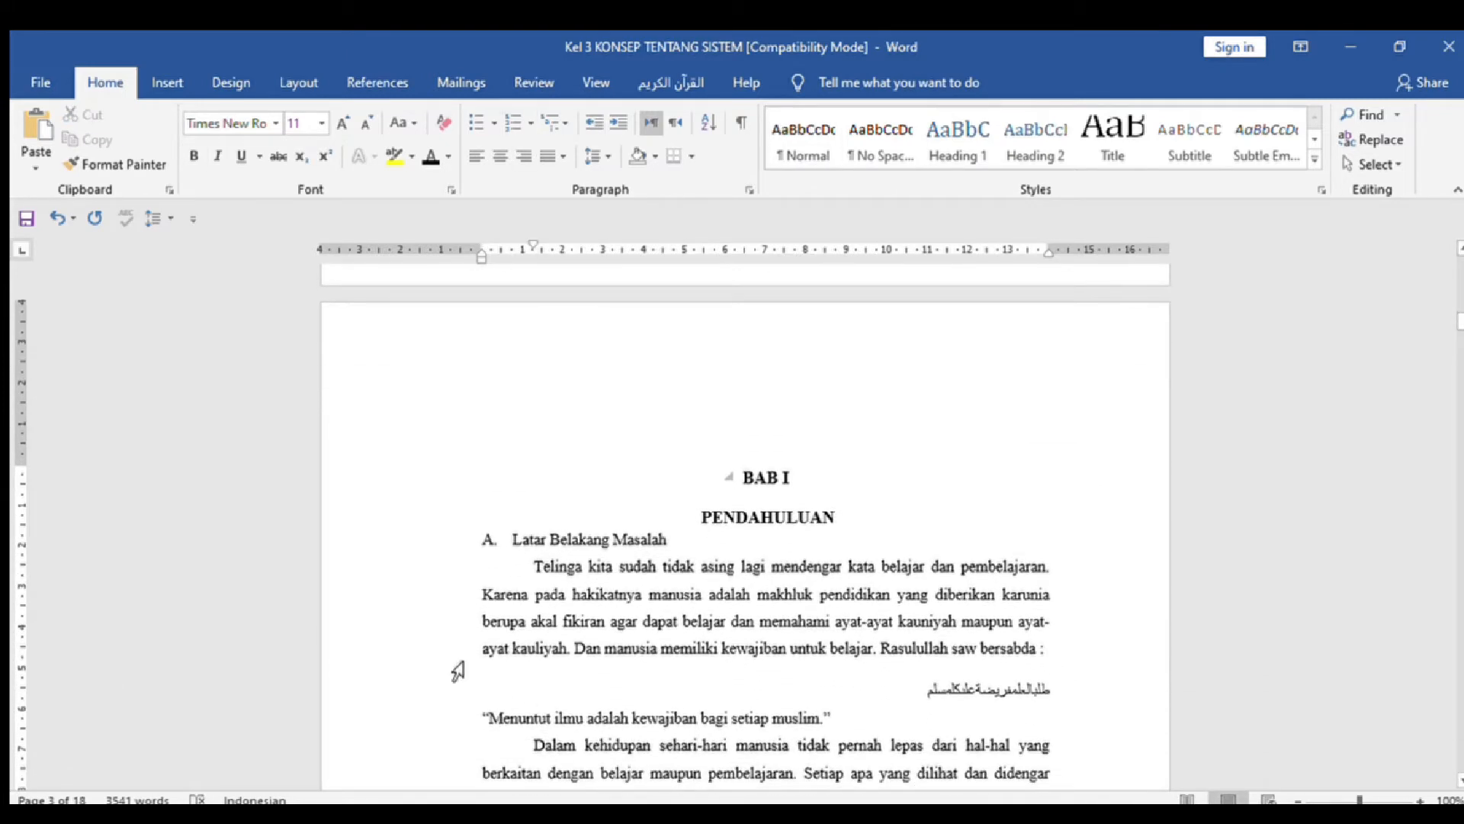
# Step: Check the table-of-contents level options for the subheadings Latar Belakang Masalah, Rumusan Masalah and Tujuan Masalah
pyautogui.click(437, 543)
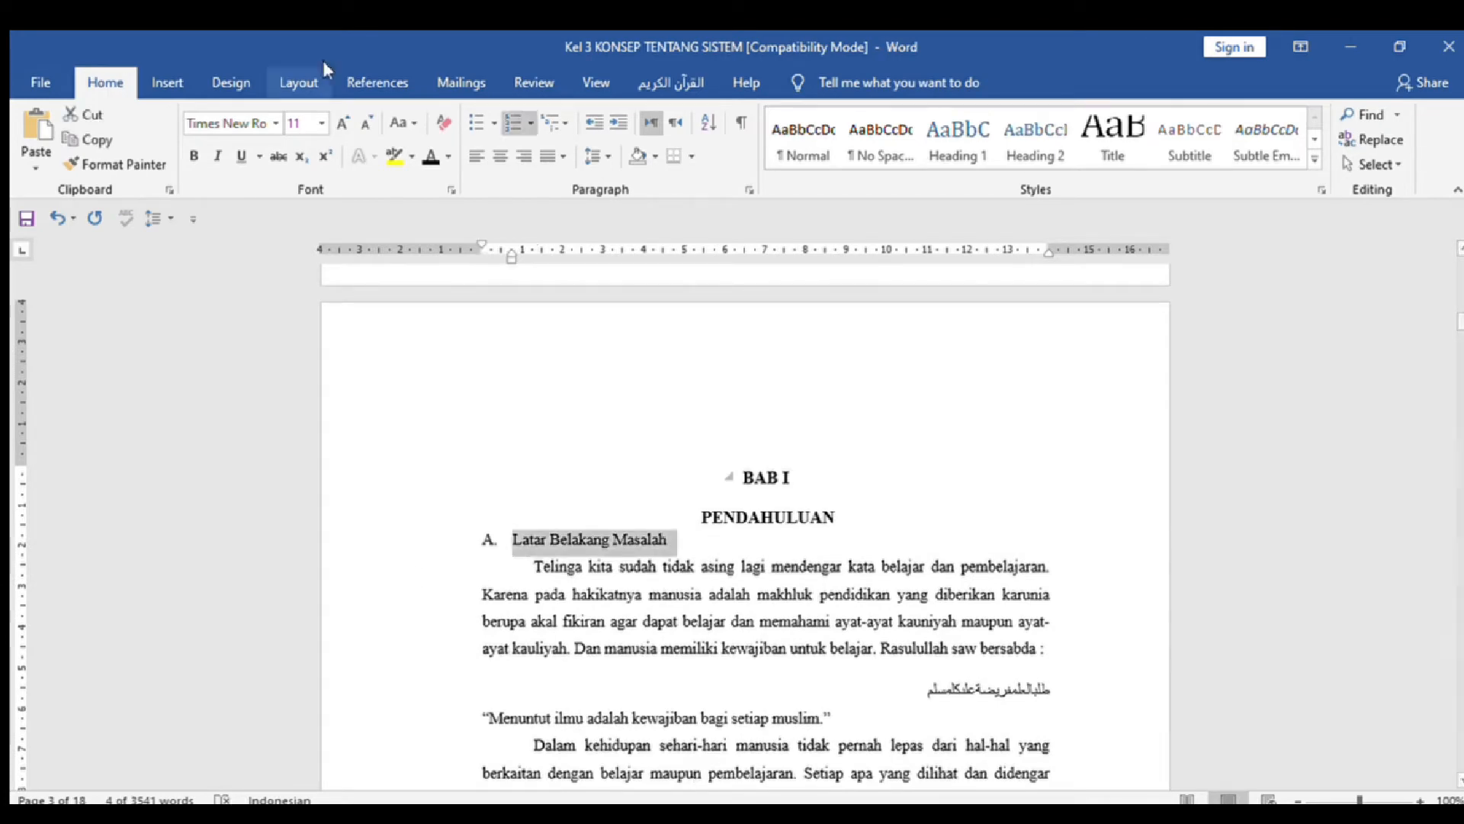
pyautogui.click(373, 79)
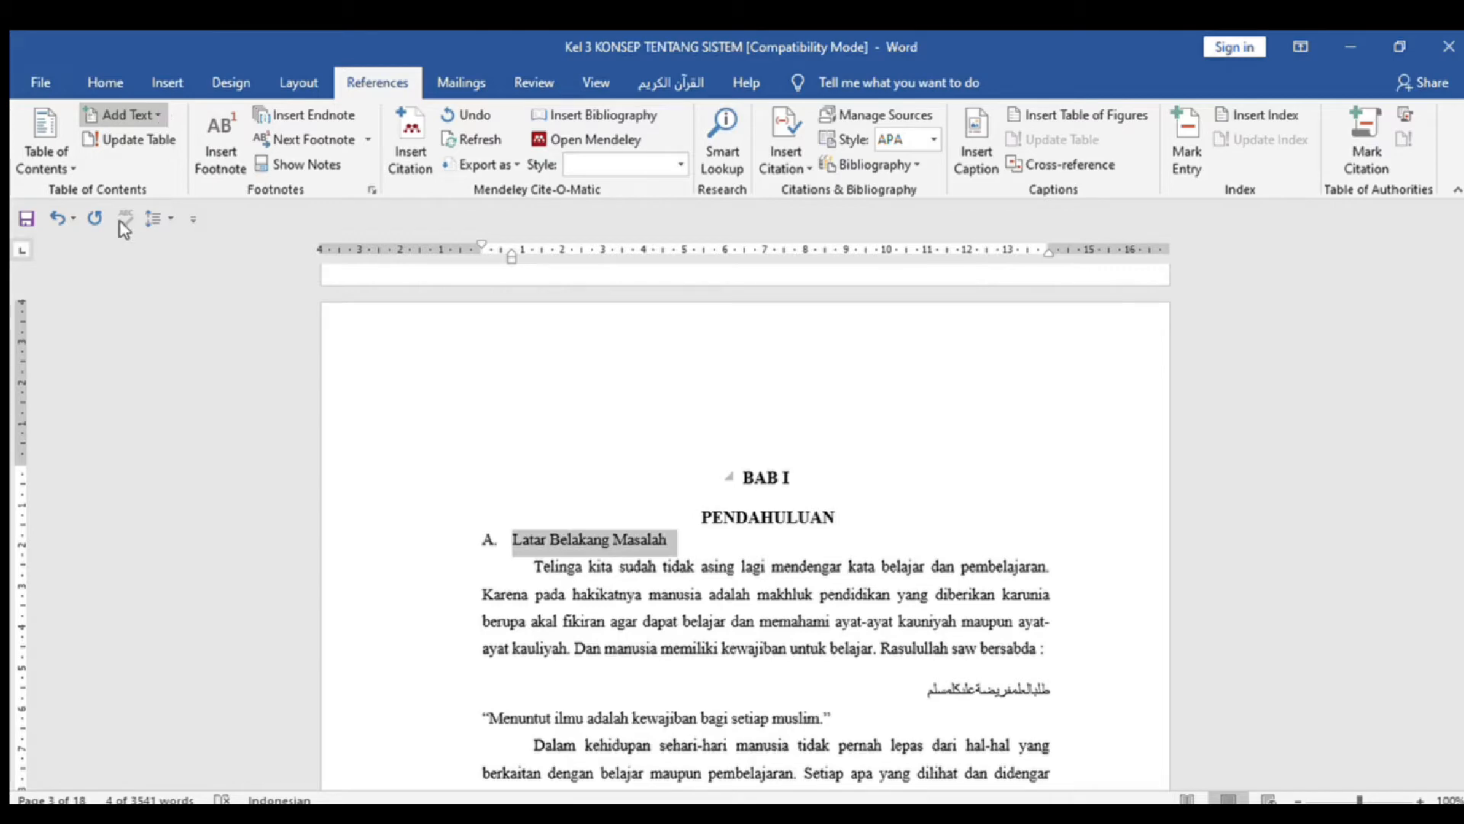
pyautogui.click(488, 555)
pyautogui.scroll(2, 488, 555)
pyautogui.scroll(-6, 488, 555)
pyautogui.scroll(-9, 490, 555)
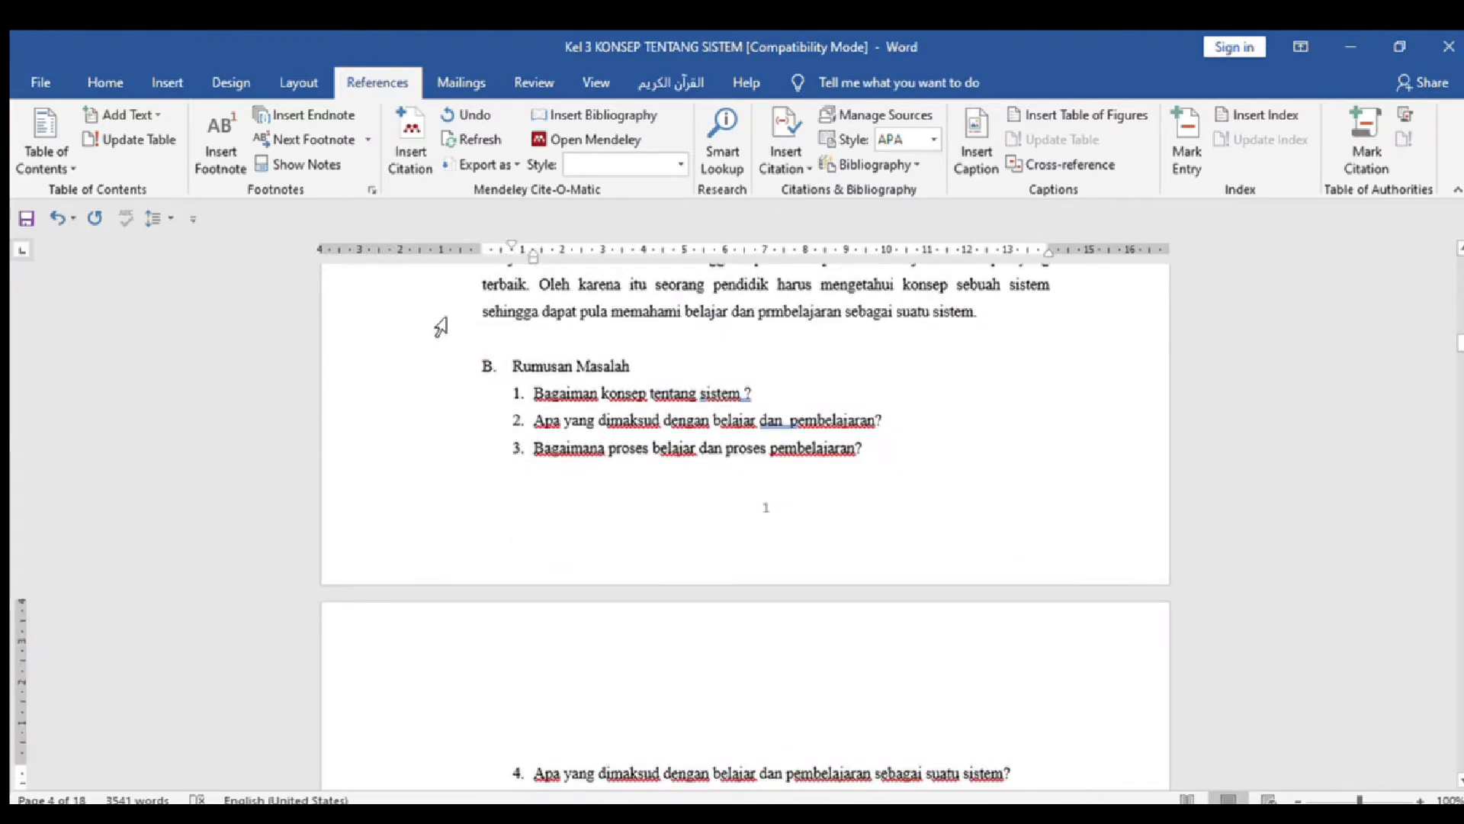
pyautogui.click(468, 369)
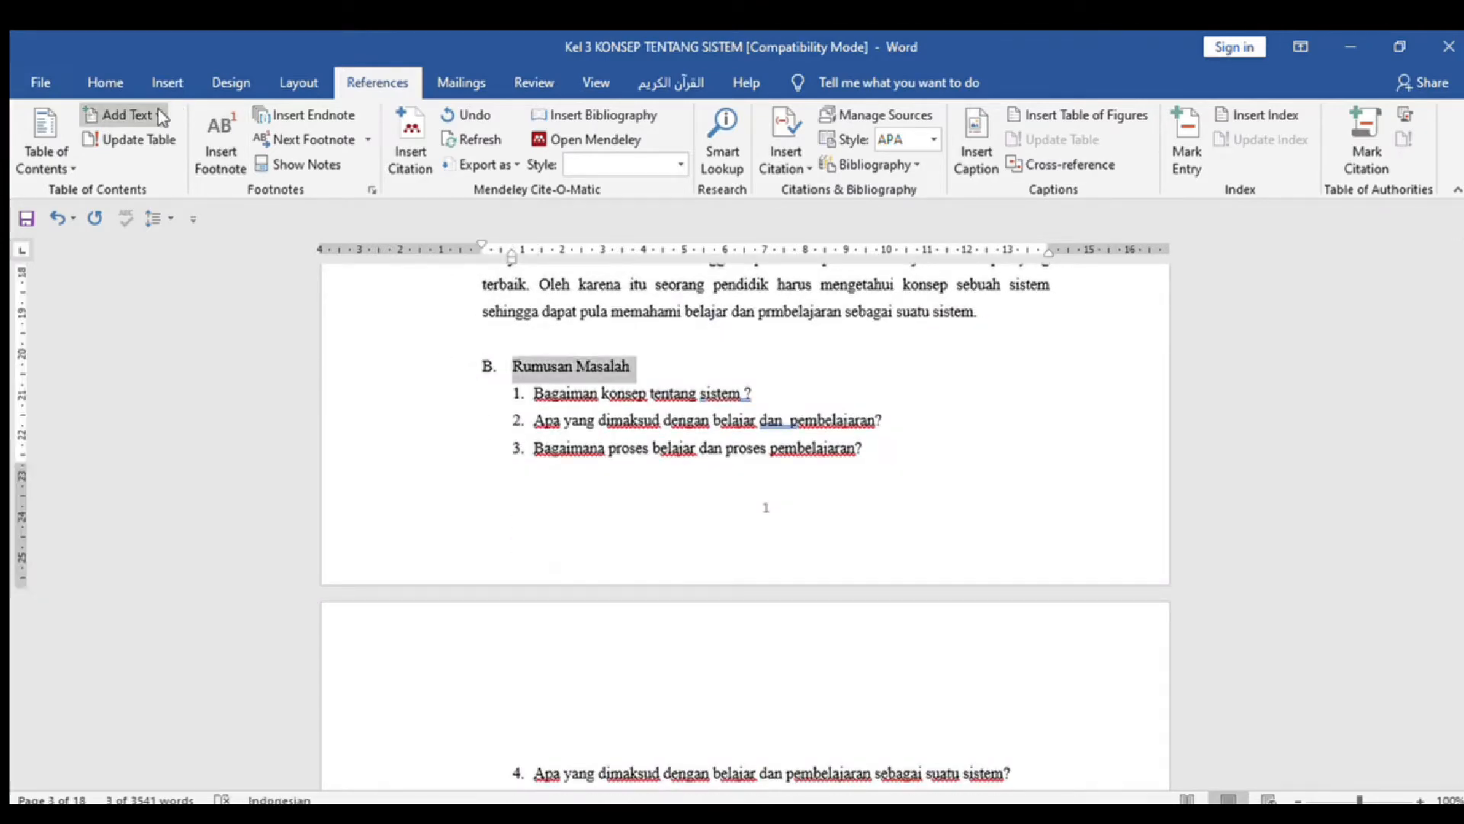
pyautogui.click(490, 507)
pyautogui.scroll(-4, 490, 508)
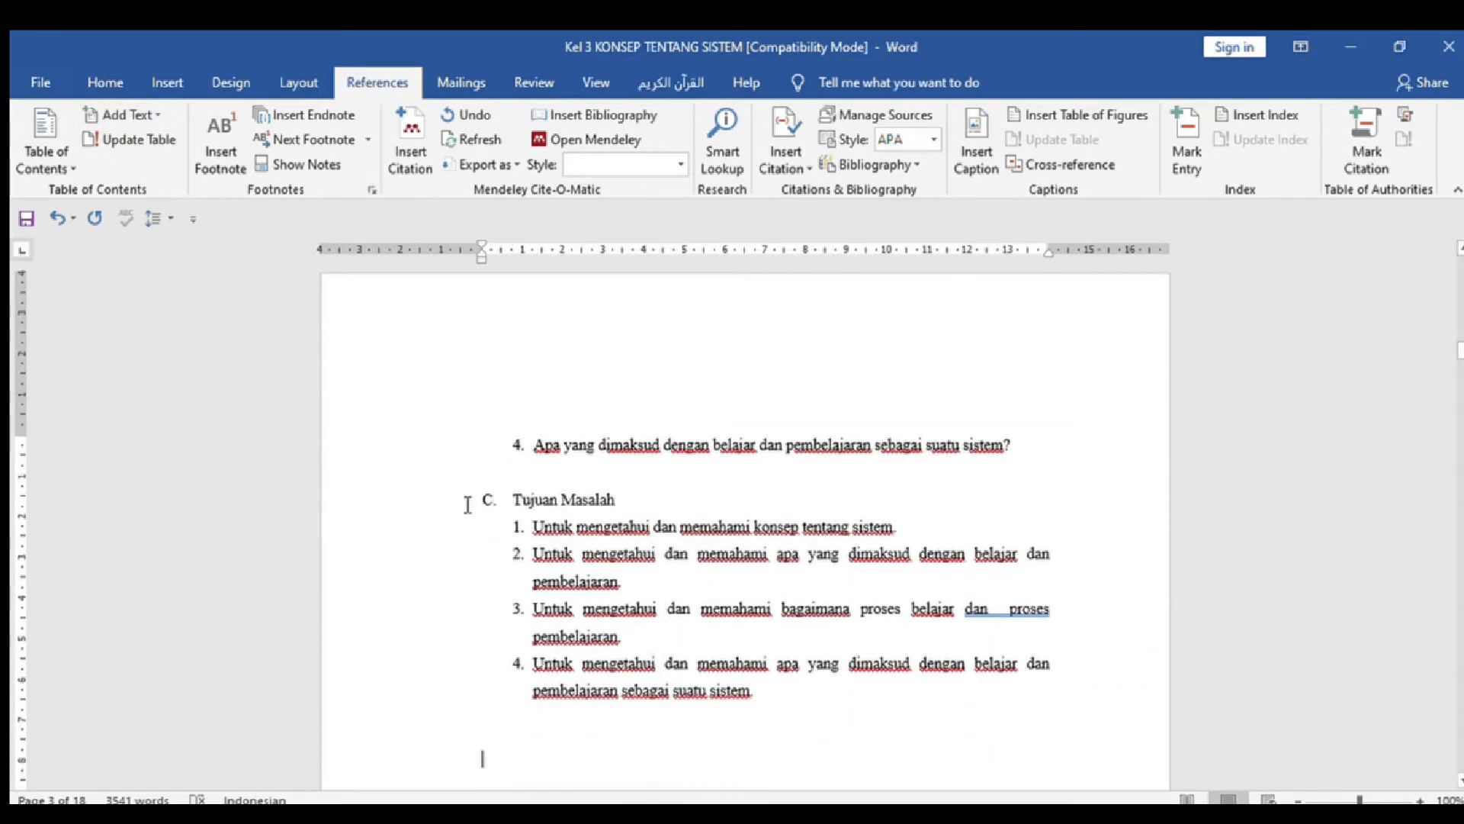
pyautogui.click(445, 499)
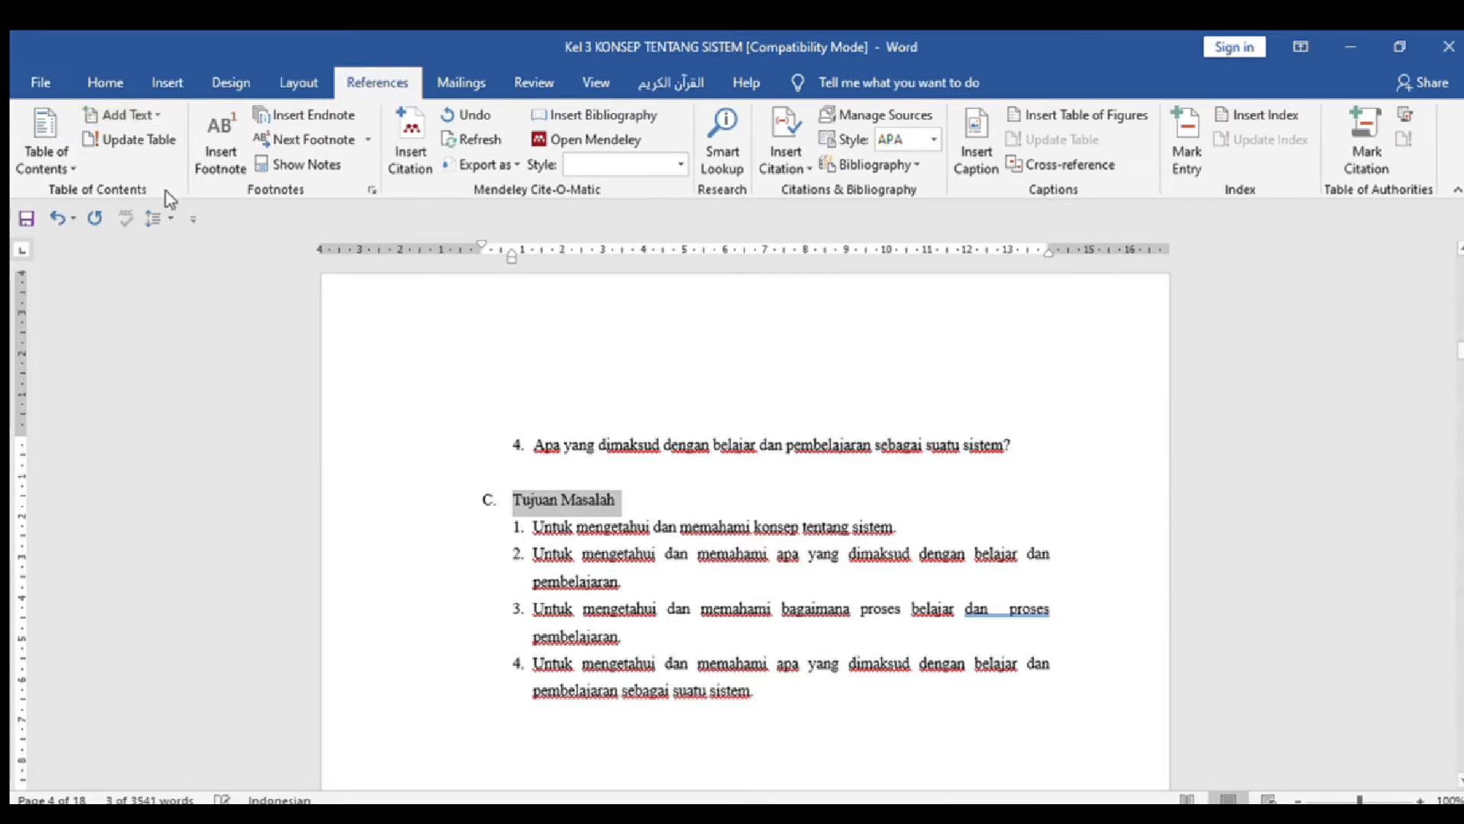
pyautogui.click(597, 568)
# Step: Put the BAB II heading at the start of its own page, directly above PEMBAHASAN, and centre it
pyautogui.scroll(-13, 597, 568)
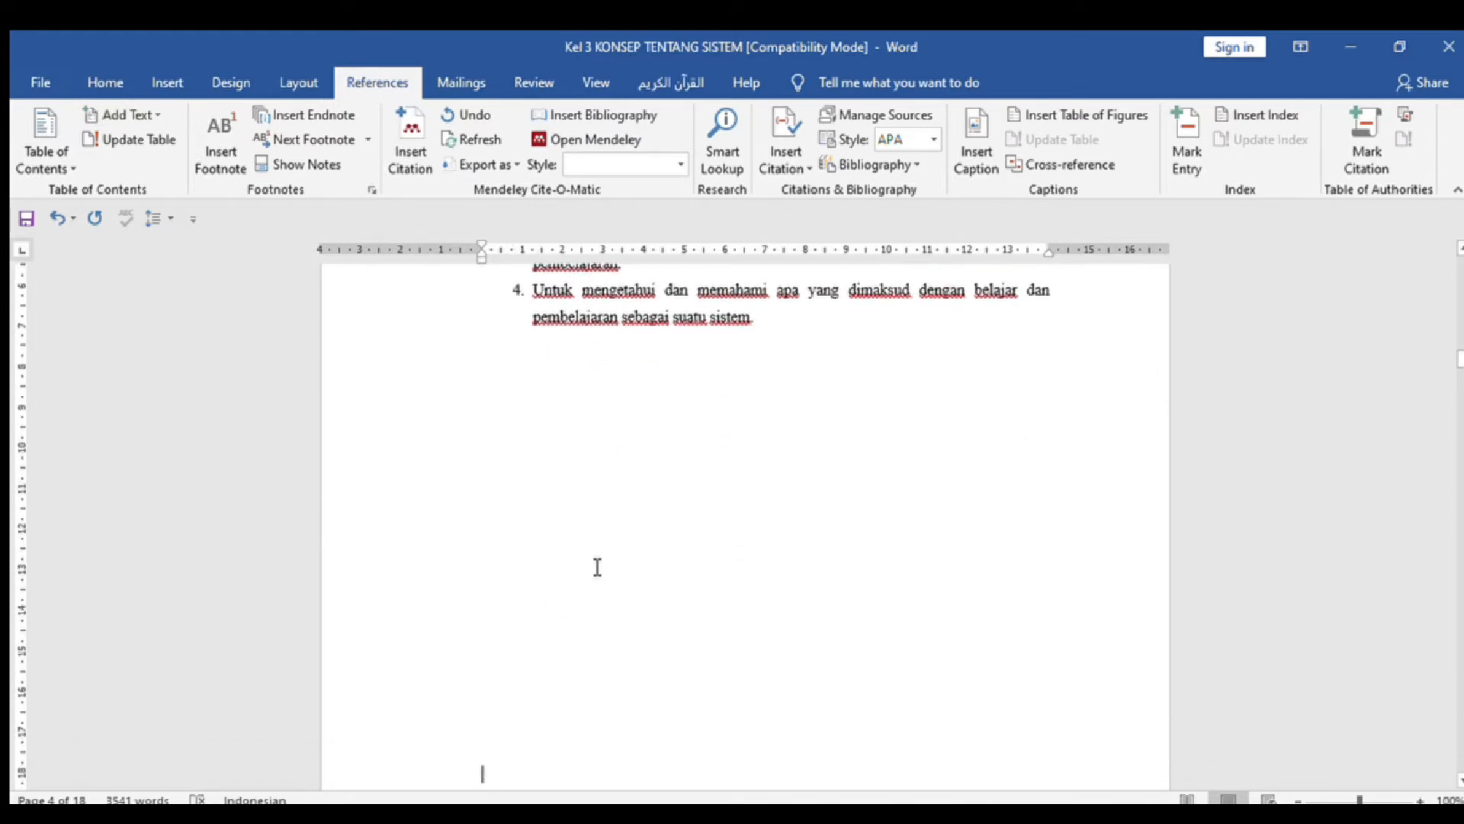
pyautogui.click(746, 609)
pyautogui.press('BackSpace')
pyautogui.press('BackSpace')
pyautogui.press('Return')
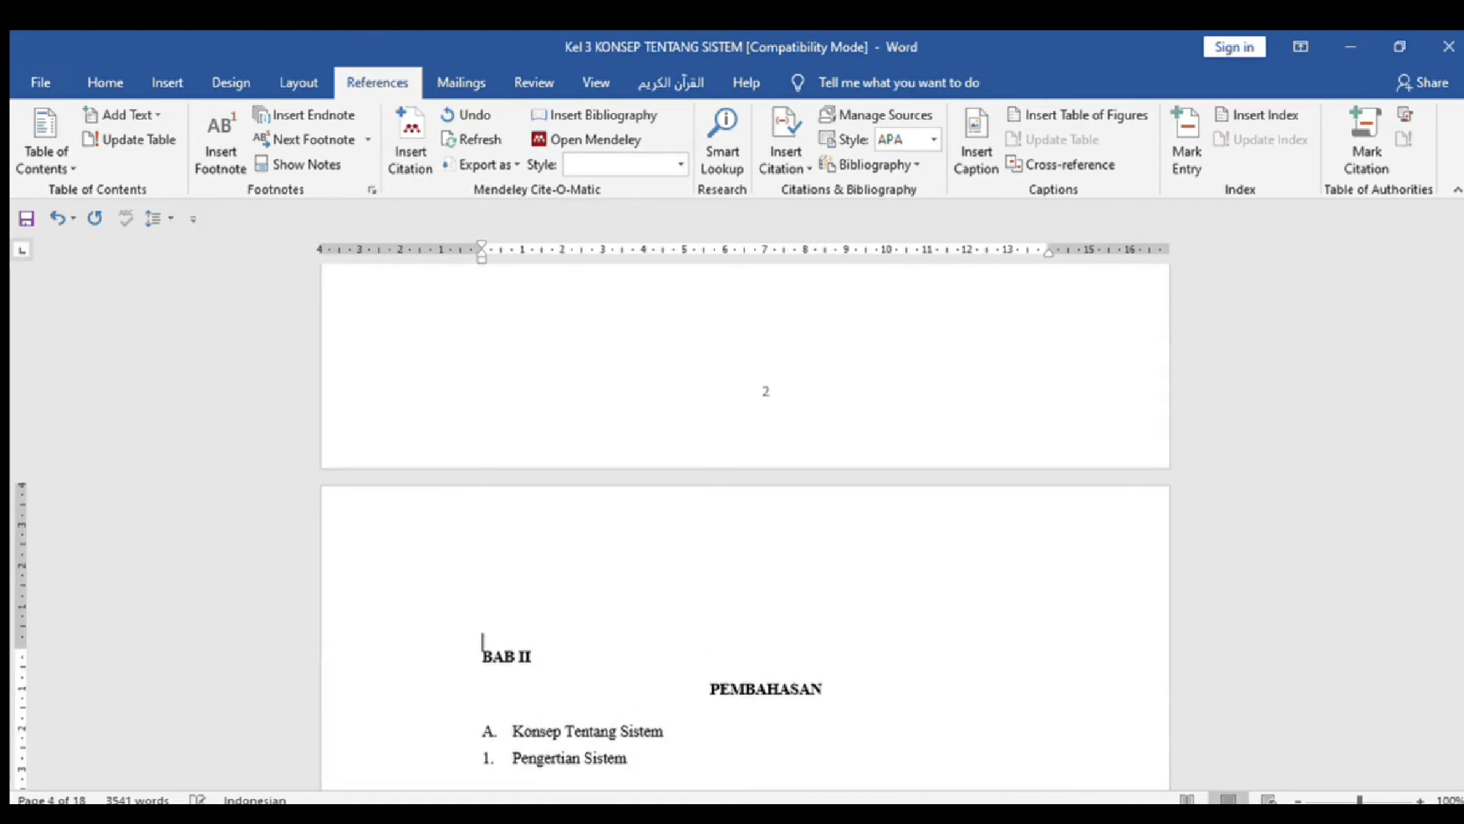
pyautogui.hotkey('ctrl', 'z')
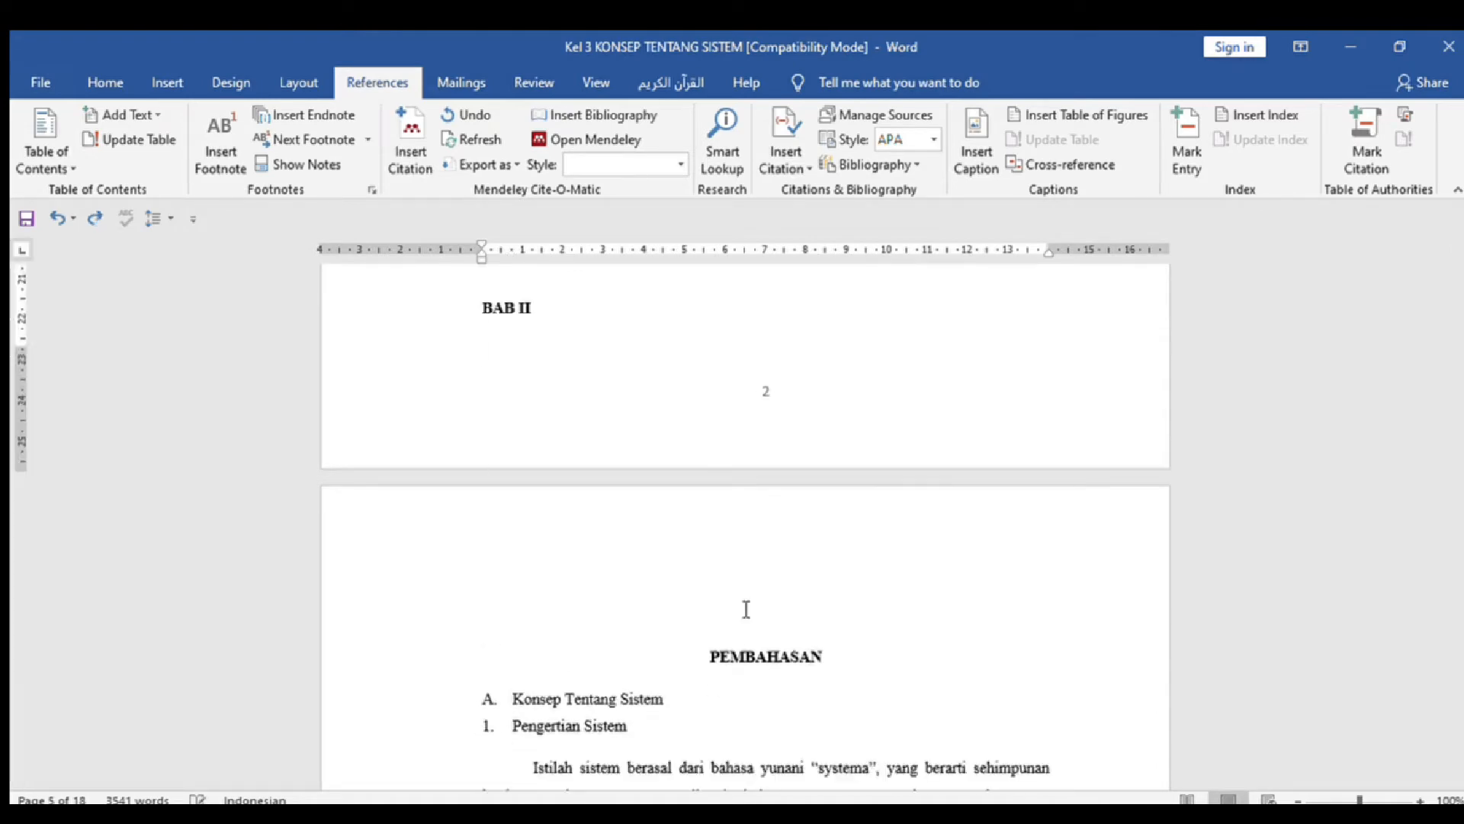
pyautogui.press('Return')
pyautogui.hotkey('ctrl', 'e')
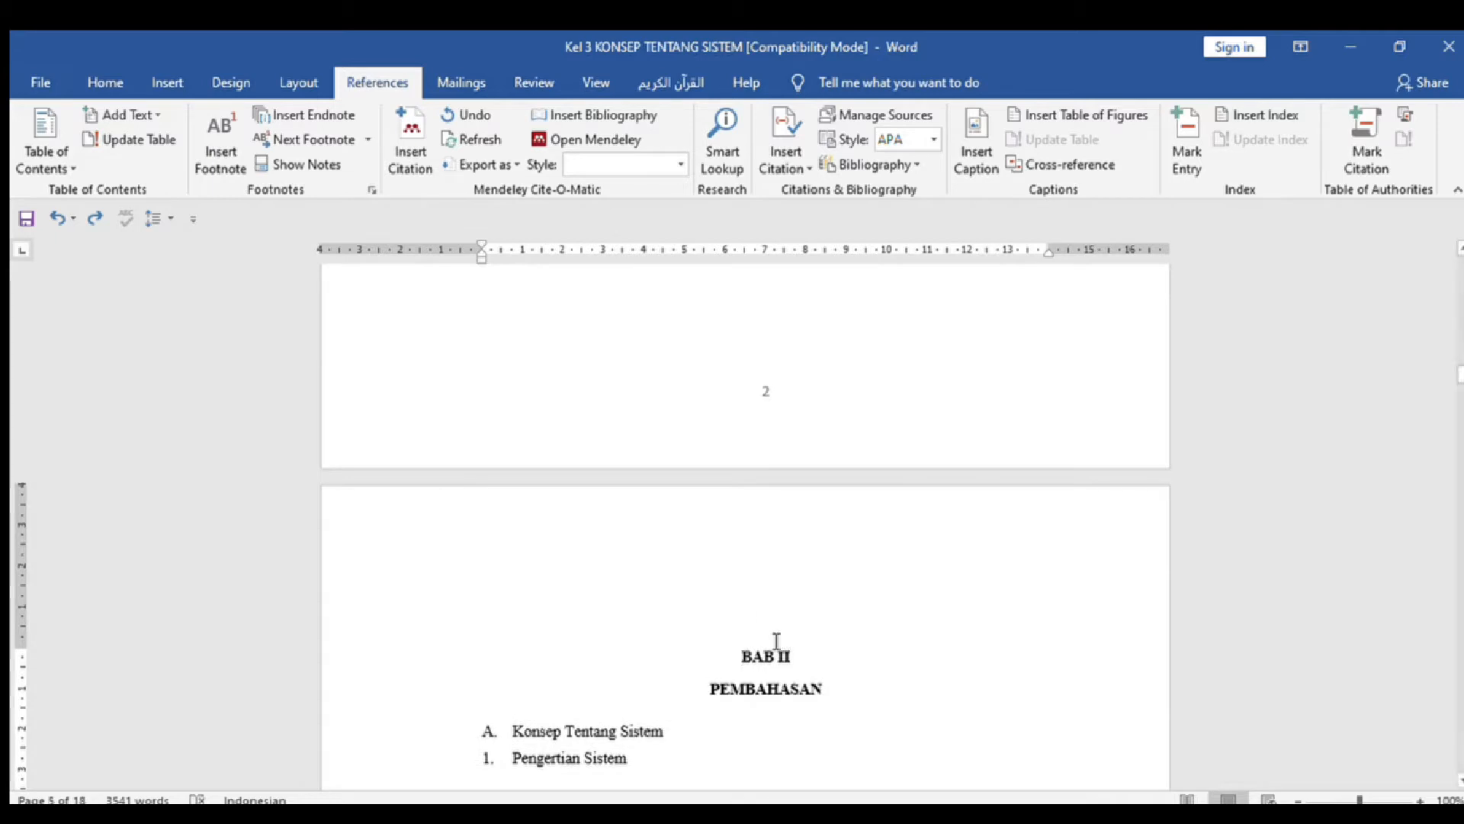
# Step: Join BAB II and PEMBAHASAN into the single line BAB II PEMBAHASAN
pyautogui.click(710, 688)
pyautogui.press('BackSpace')
pyautogui.press('BackSpace')
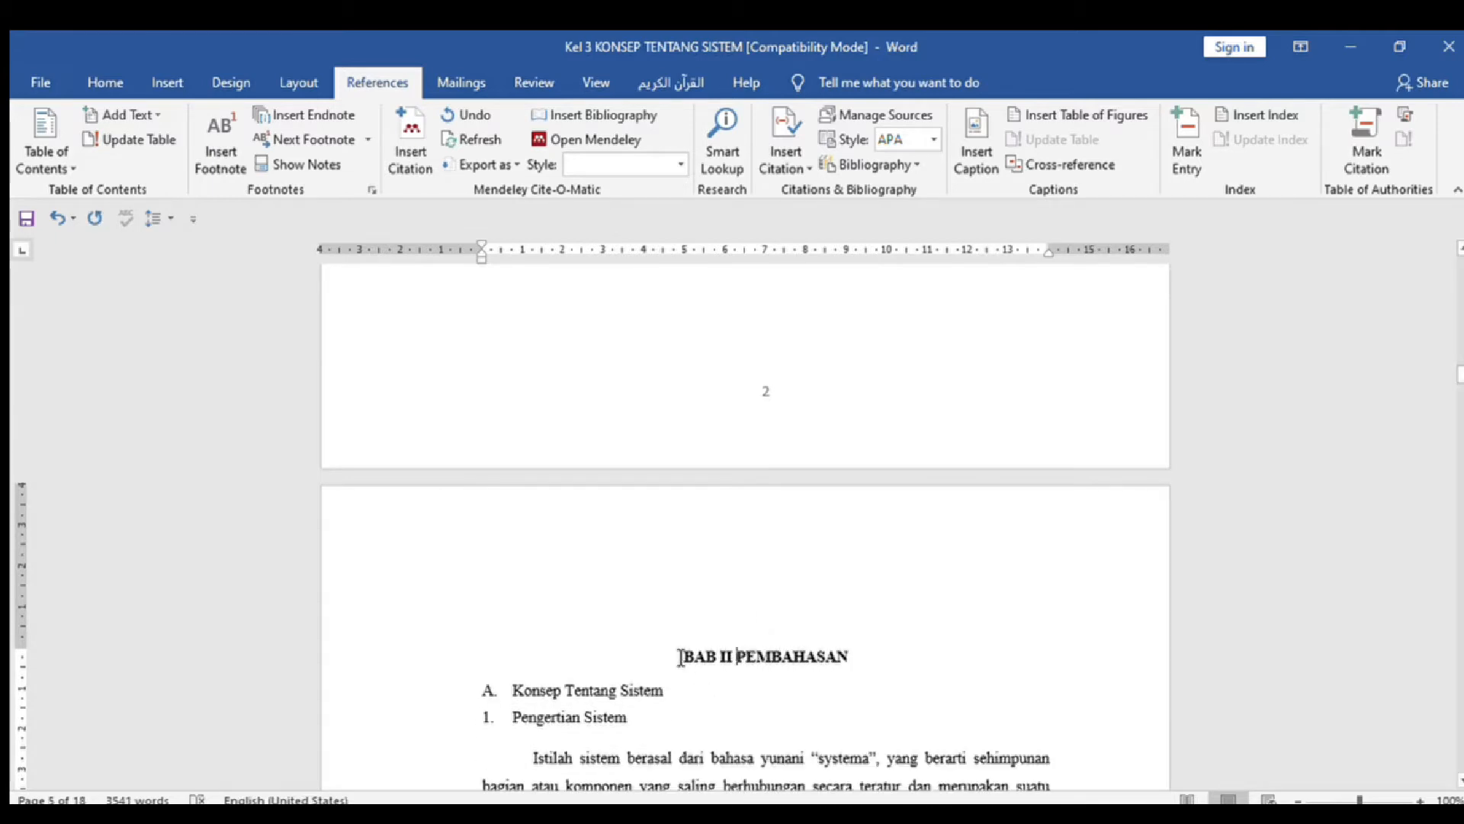
# Step: Mark the BAB II PEMBAHASAN heading as Level 1 for the table of contents and centre it
pyautogui.moveTo(680, 657); pyautogui.dragTo(869, 660)
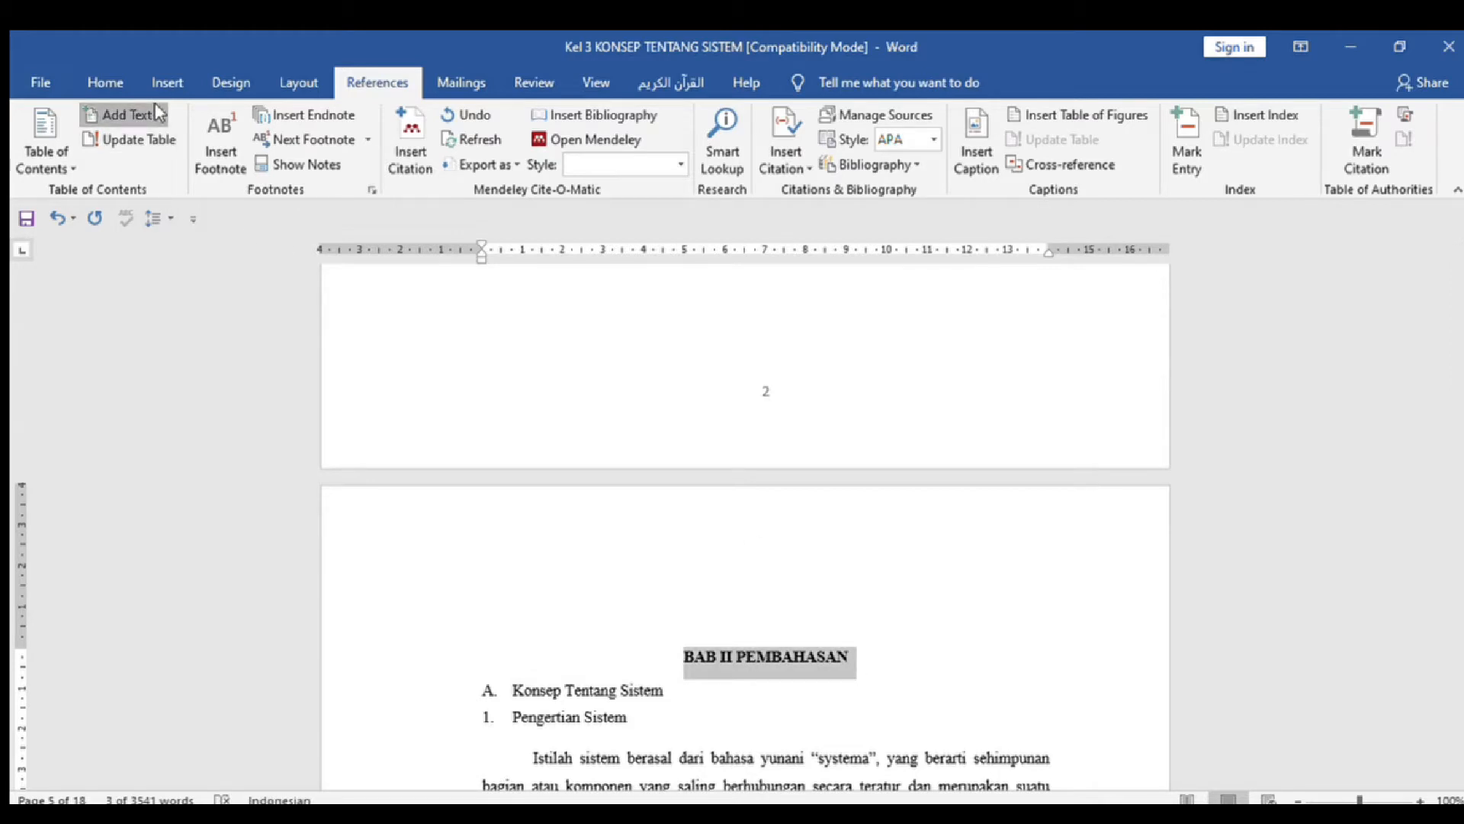
pyautogui.click(143, 158)
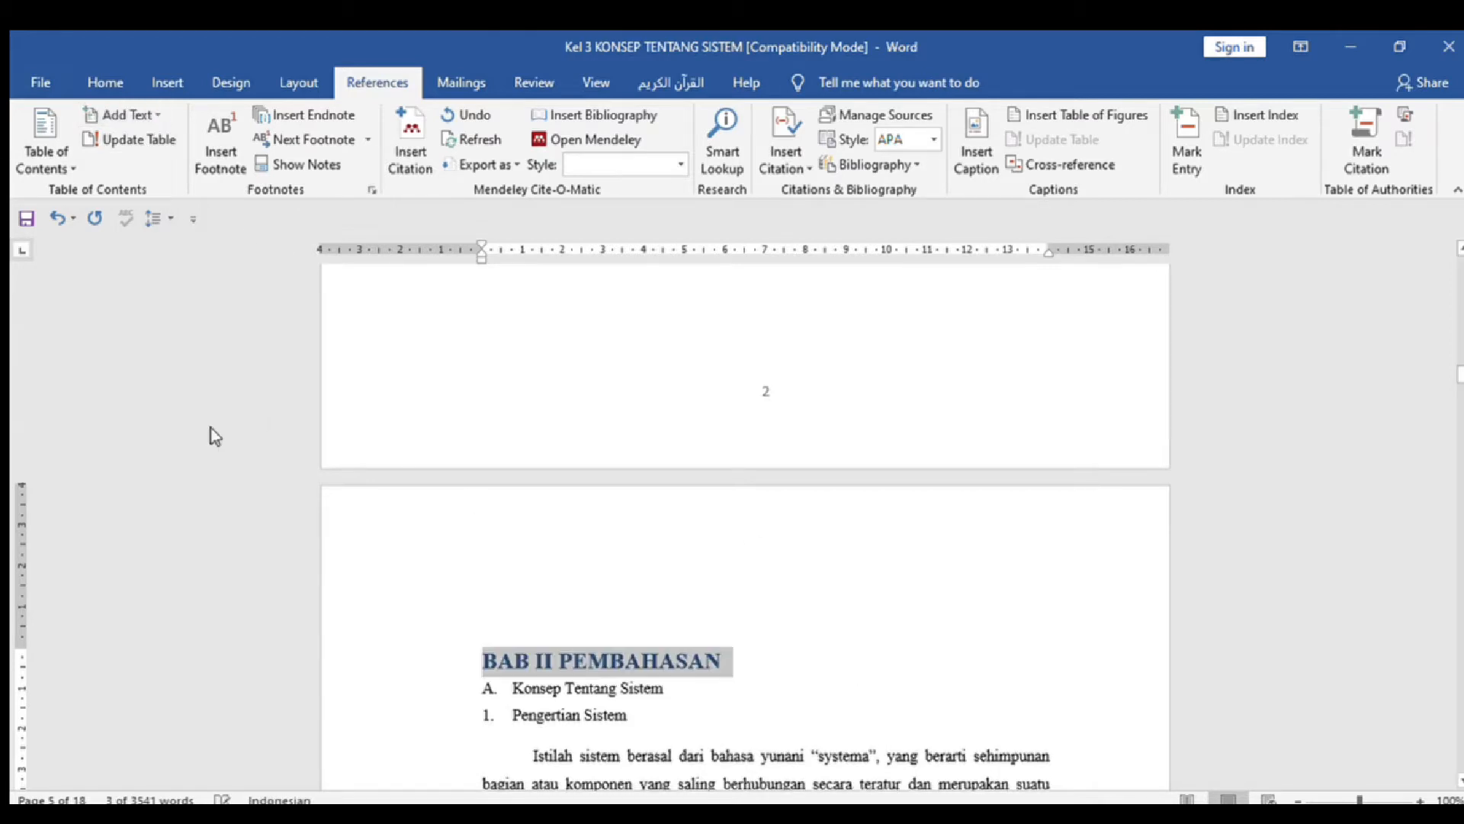
pyautogui.hotkey('ctrl', 'e')
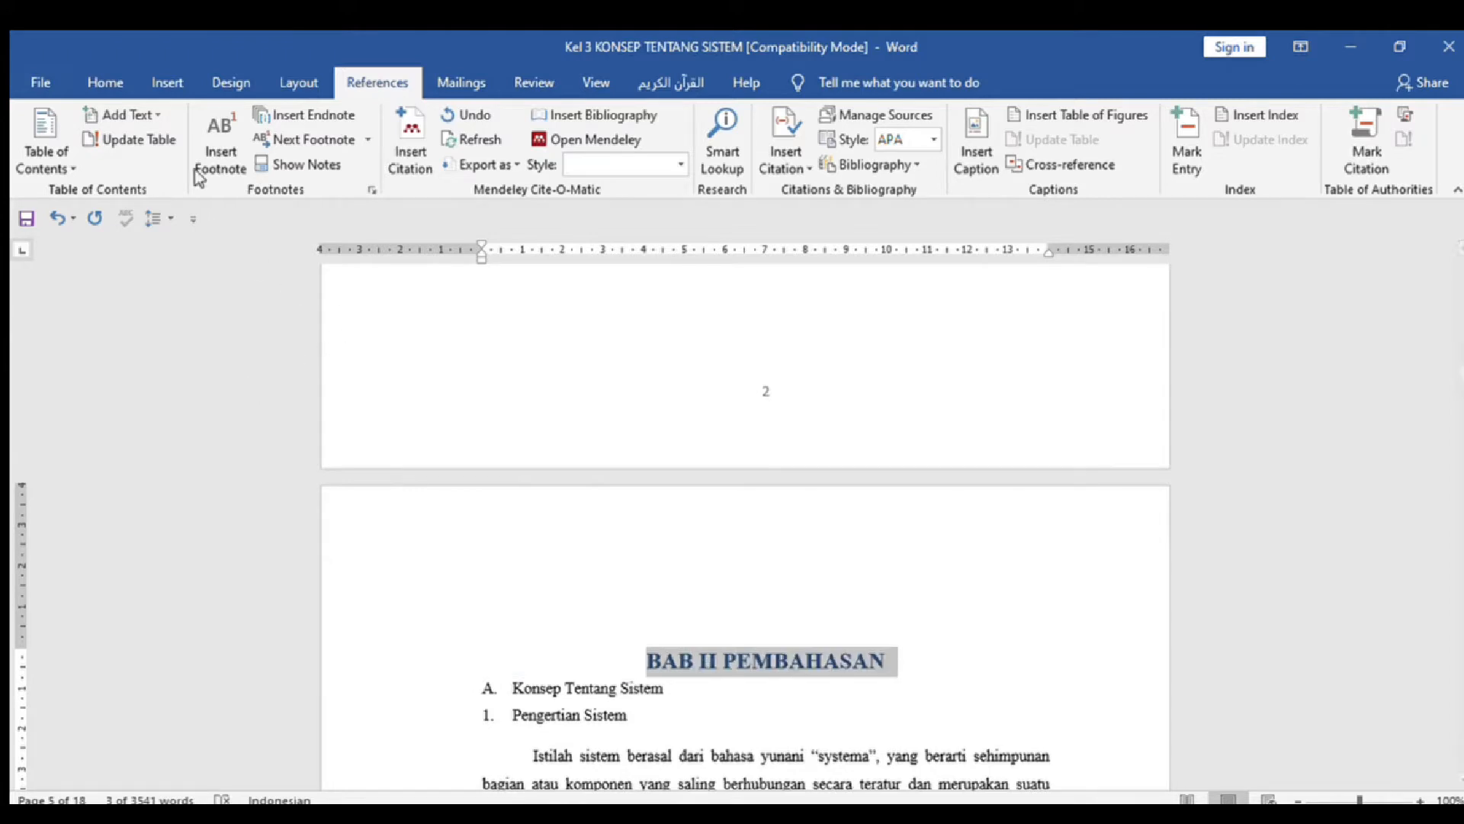
# Step: Format the BAB II PEMBAHASAN heading as 12 pt with black font colour
pyautogui.click(152, 76)
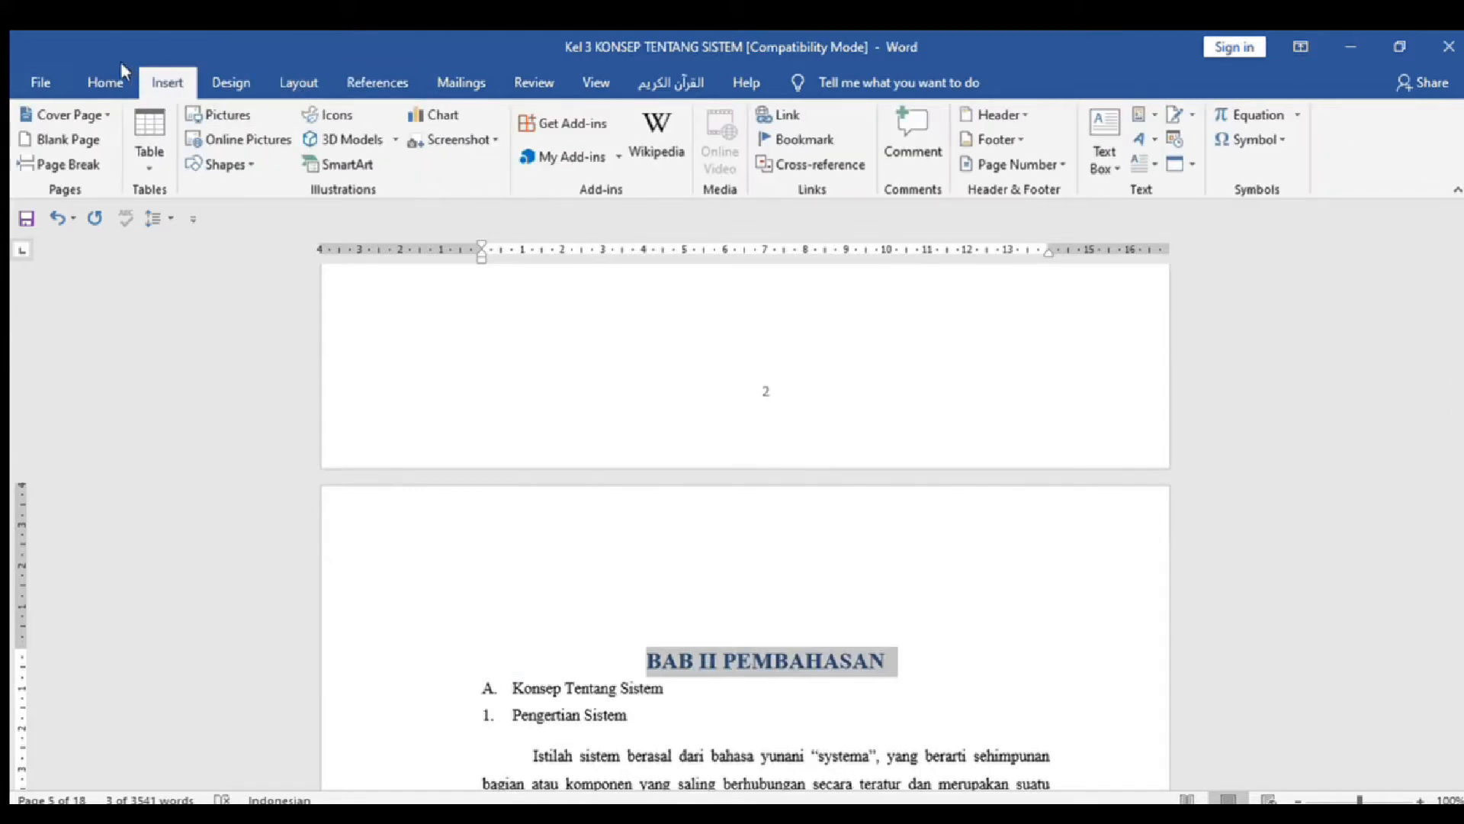
pyautogui.click(106, 83)
pyautogui.click(317, 124)
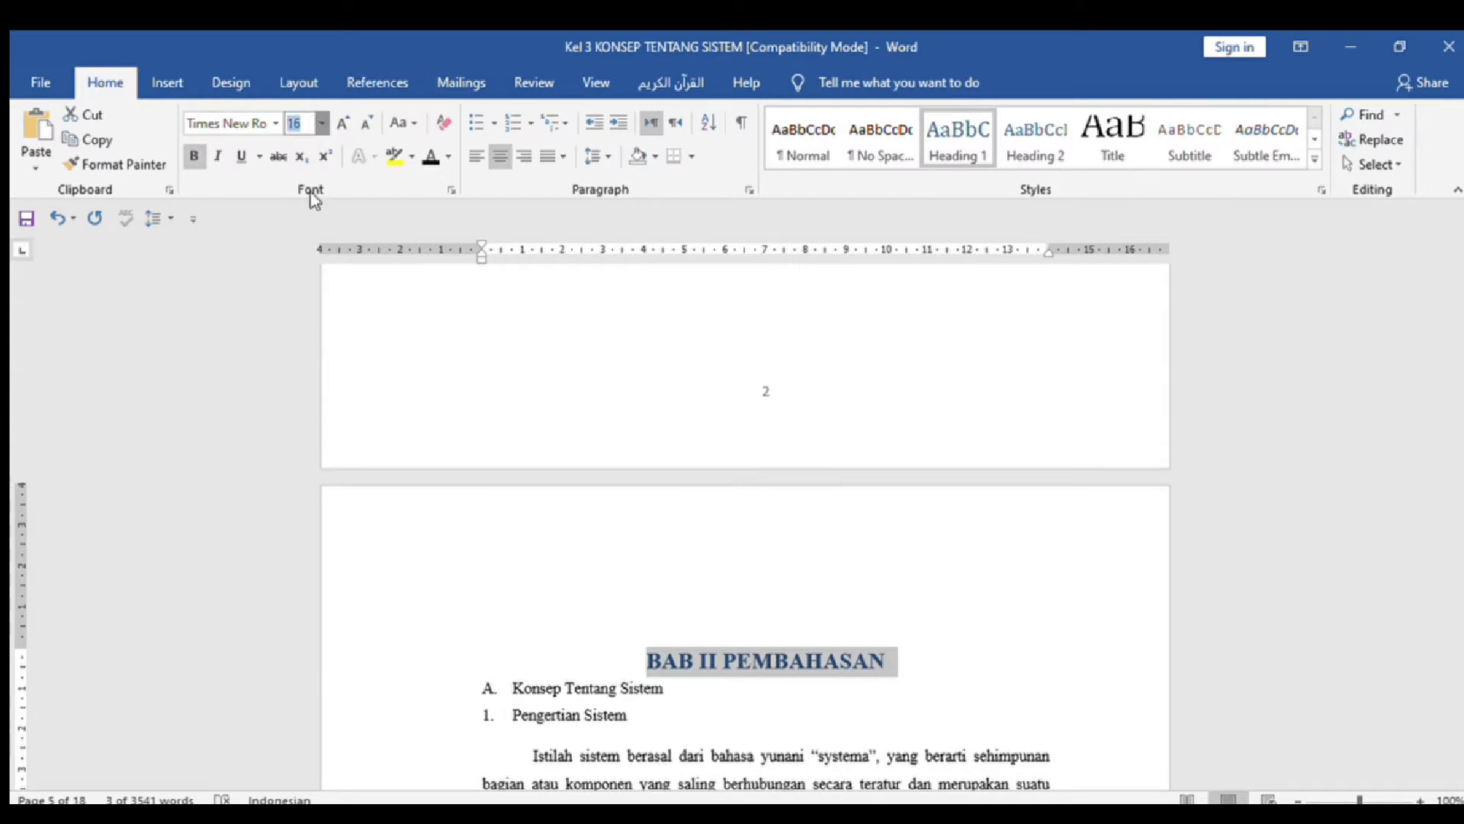
pyautogui.click(294, 219)
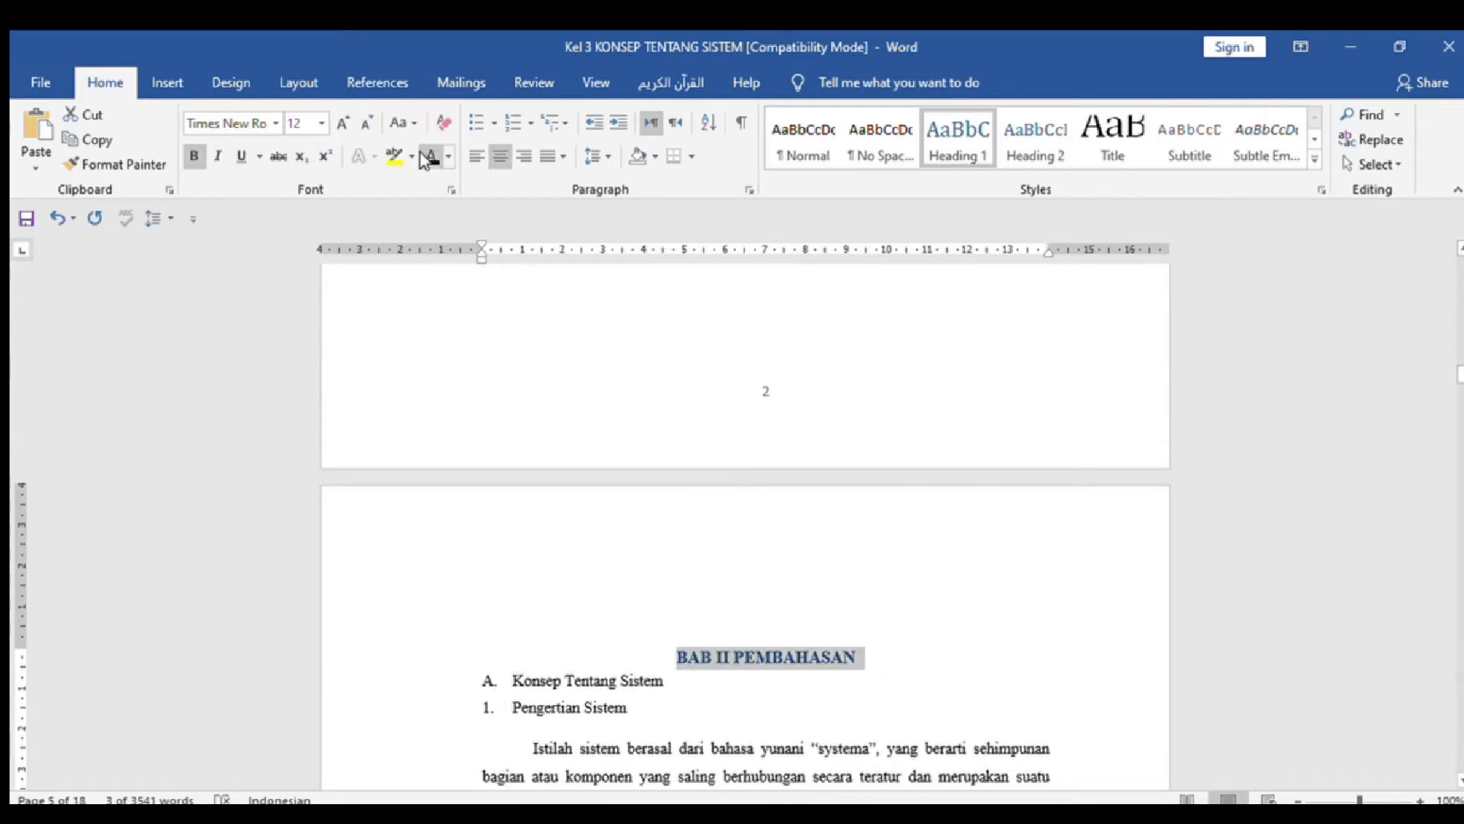
# Step: Break the BAB II PEMBAHASAN heading into two lines so that PEMBAHASAN sits below BAB II
pyautogui.click(796, 657)
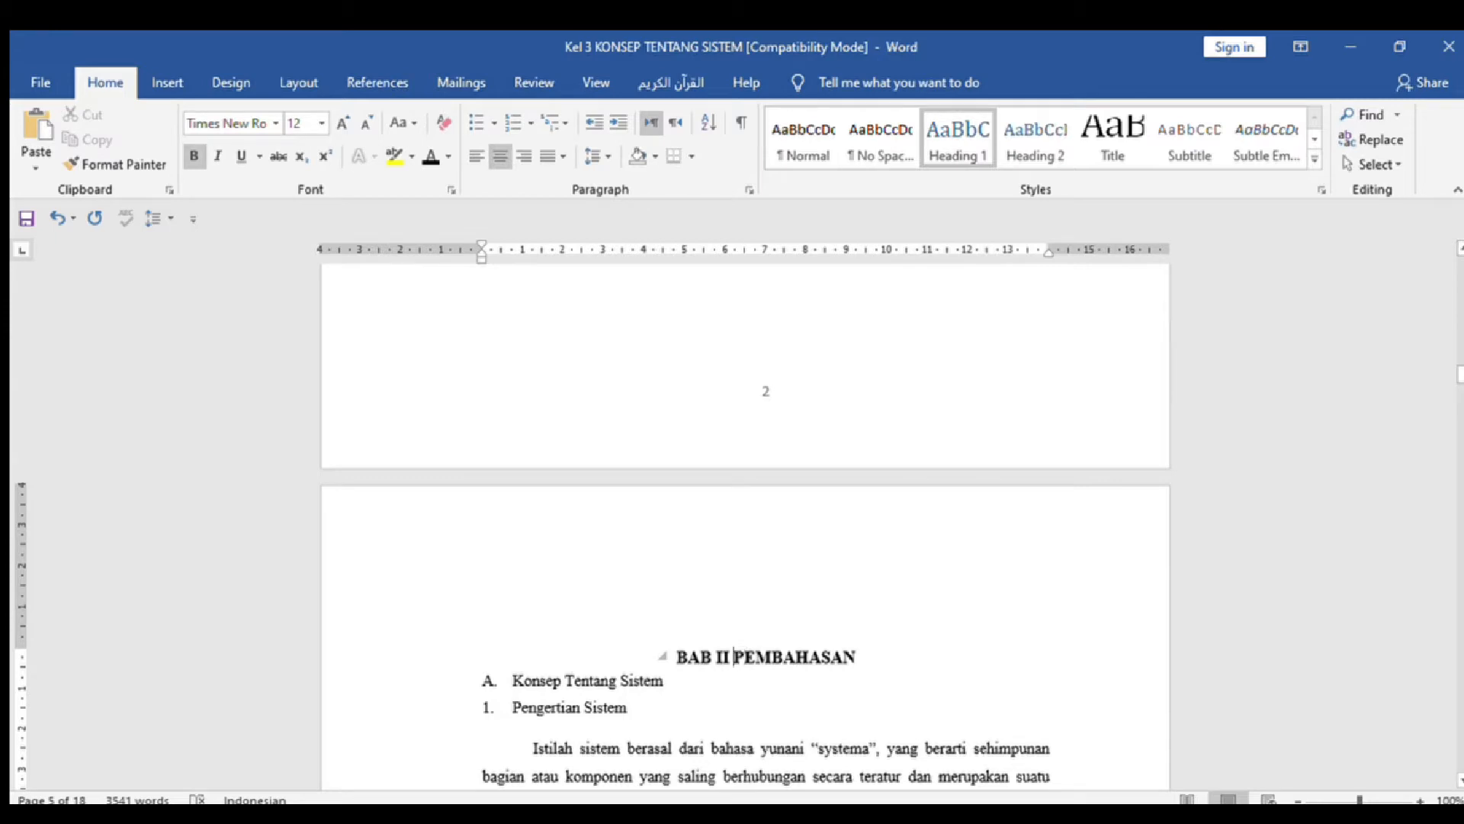
pyautogui.press('Return')
pyautogui.press('Down')
pyautogui.press('Down')
pyautogui.press('Down')
pyautogui.press('Down')
pyautogui.press('Down')
pyautogui.press('Down')
pyautogui.press('Down')
pyautogui.press('Down')
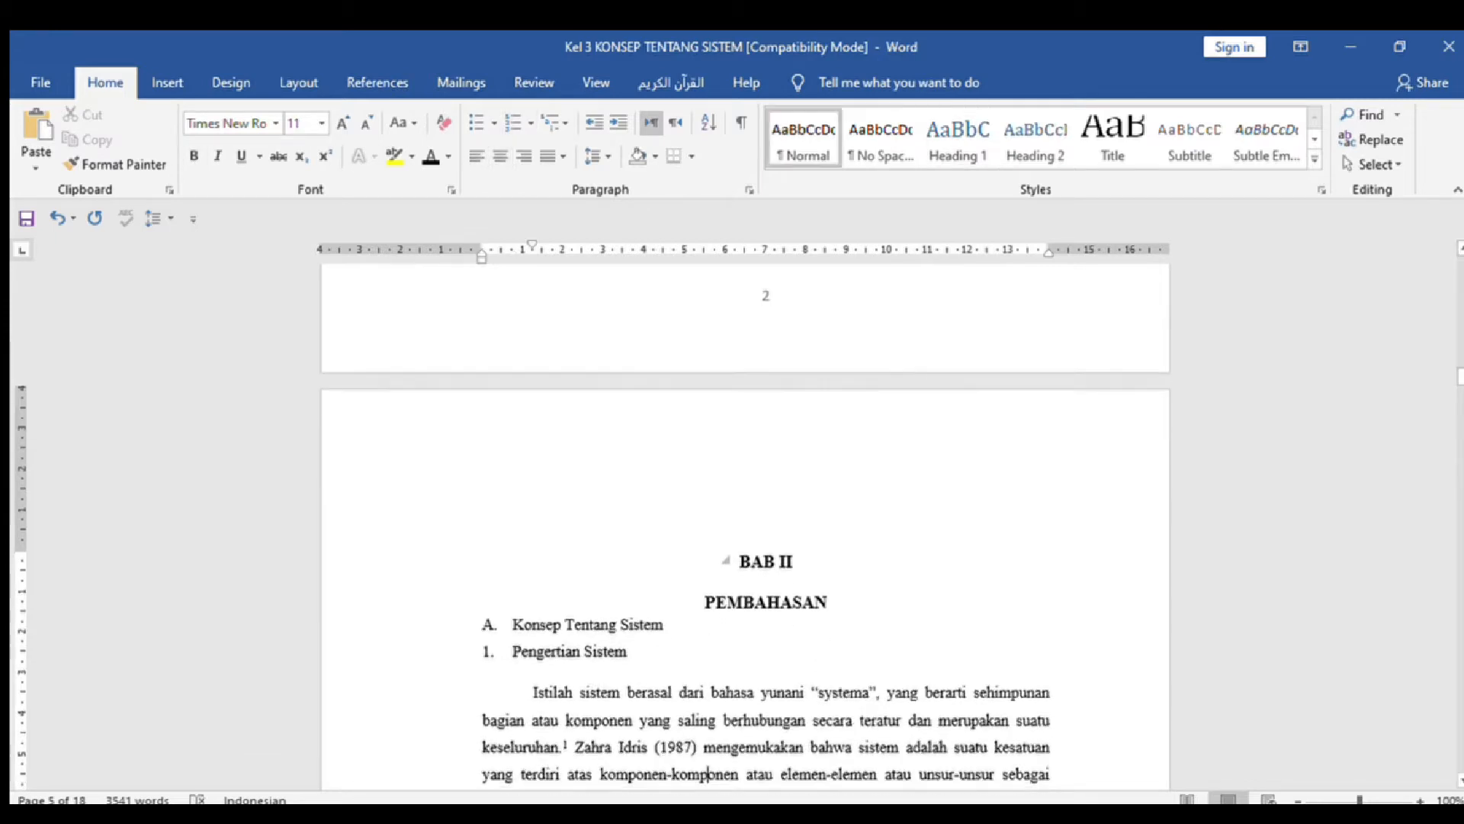
# Step: Assign the section heading "Konsep Tentang Sistem" a level for the table of contents
pyautogui.click(434, 569)
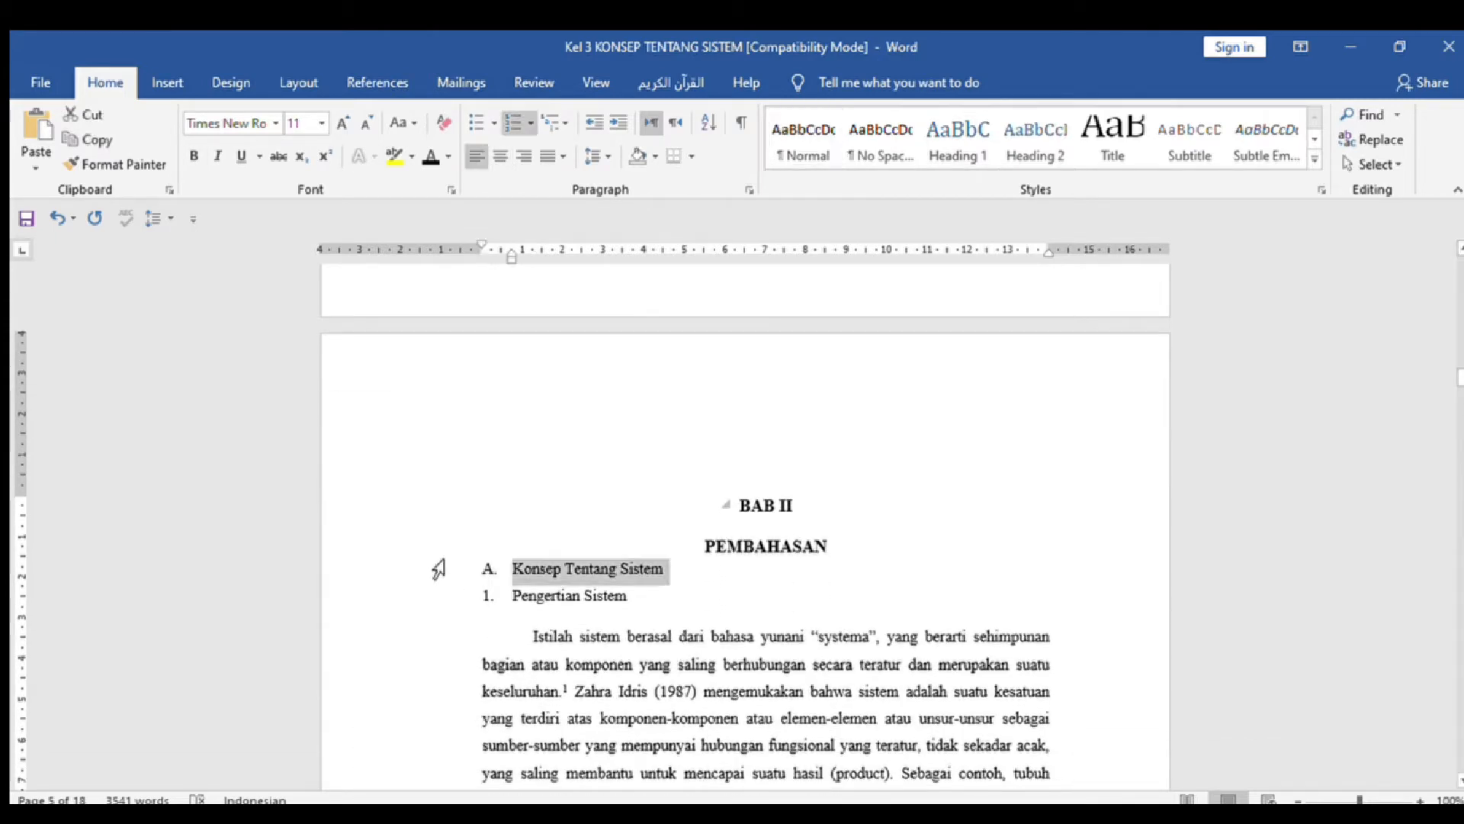
pyautogui.click(352, 79)
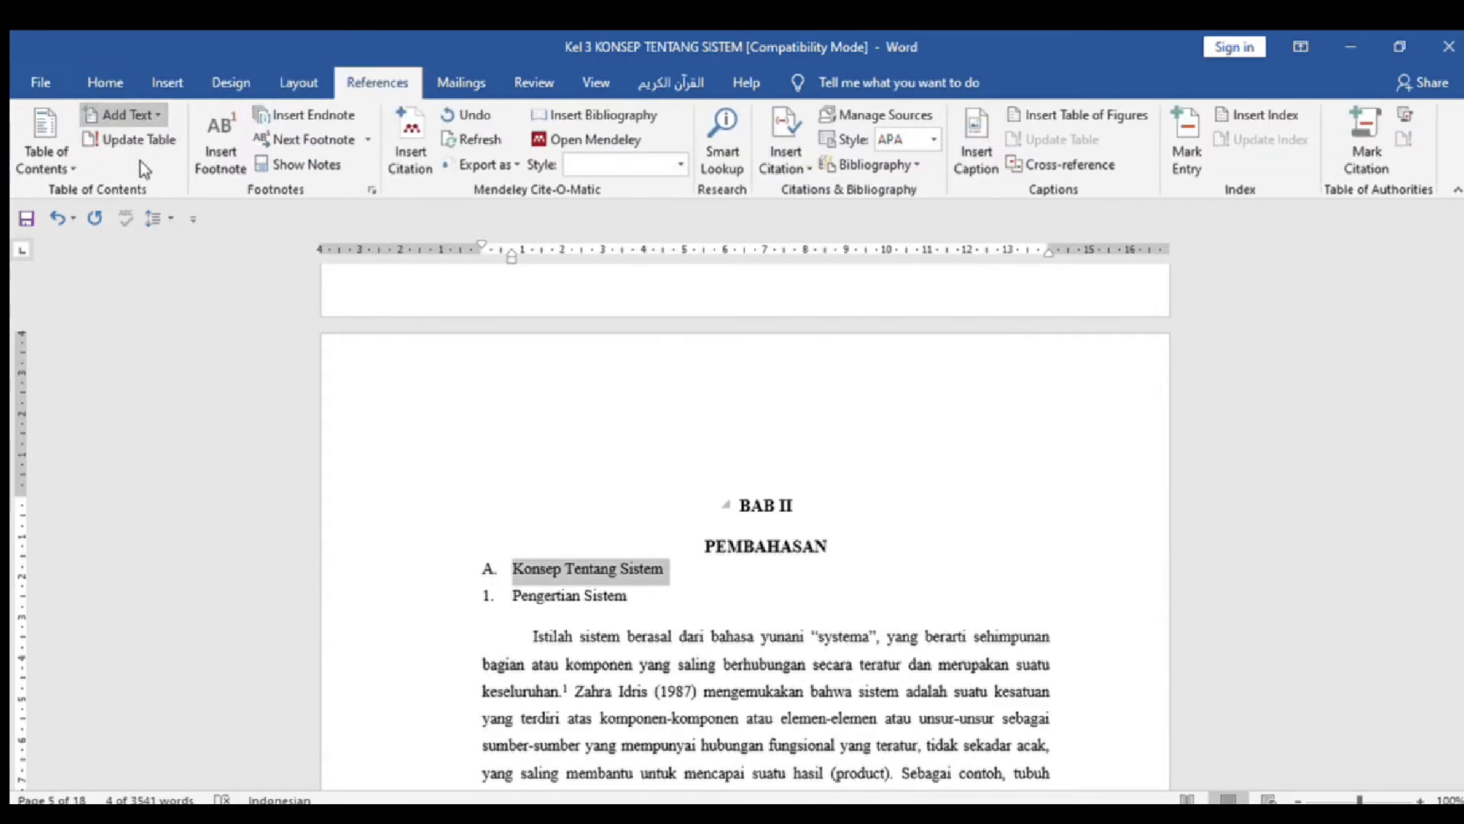
pyautogui.click(685, 635)
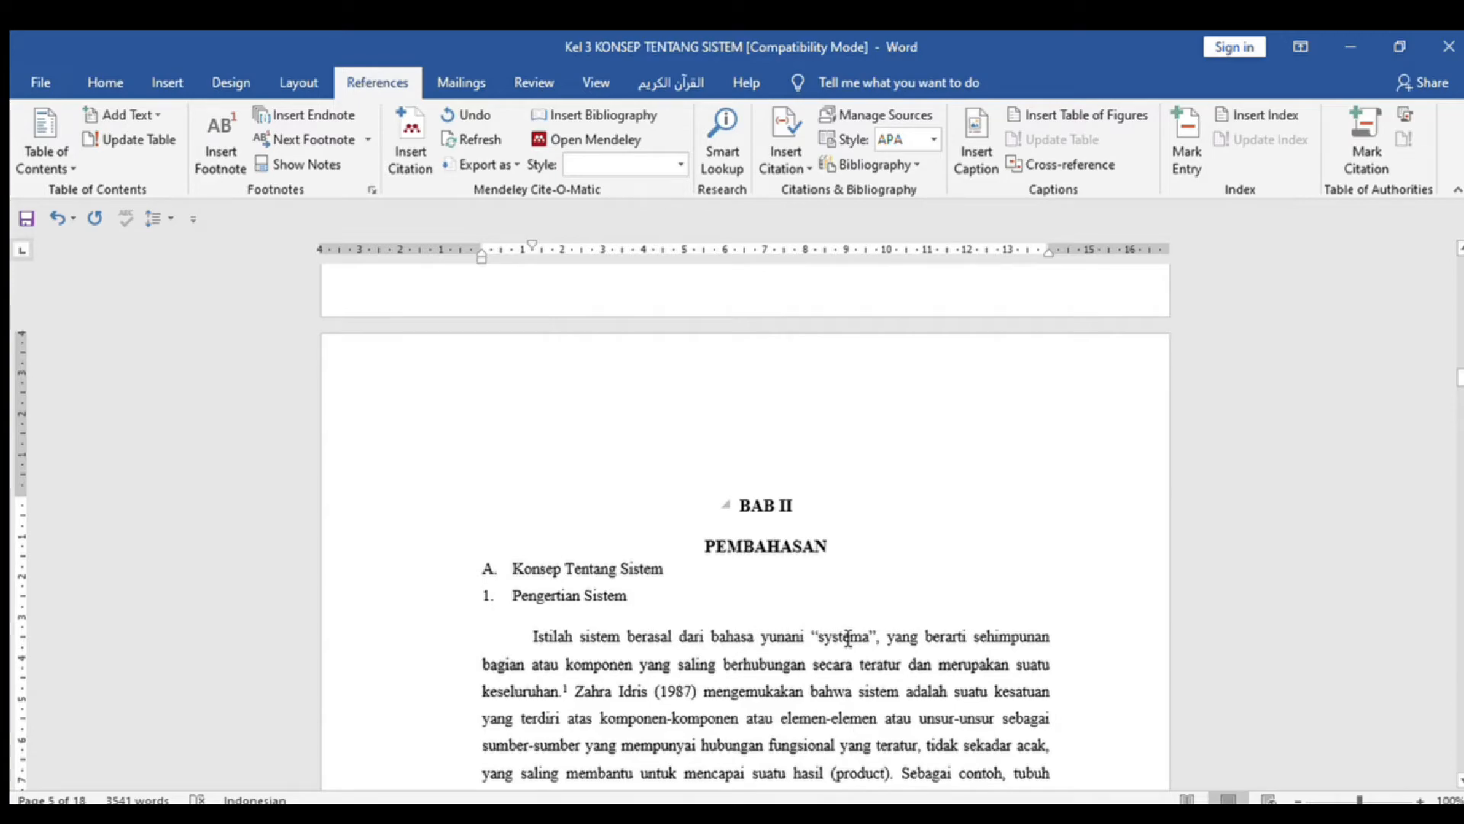
# Step: Assign the section heading "Belajar dan Pembelajaran" a level for the table of contents
pyautogui.scroll(-15, 848, 638)
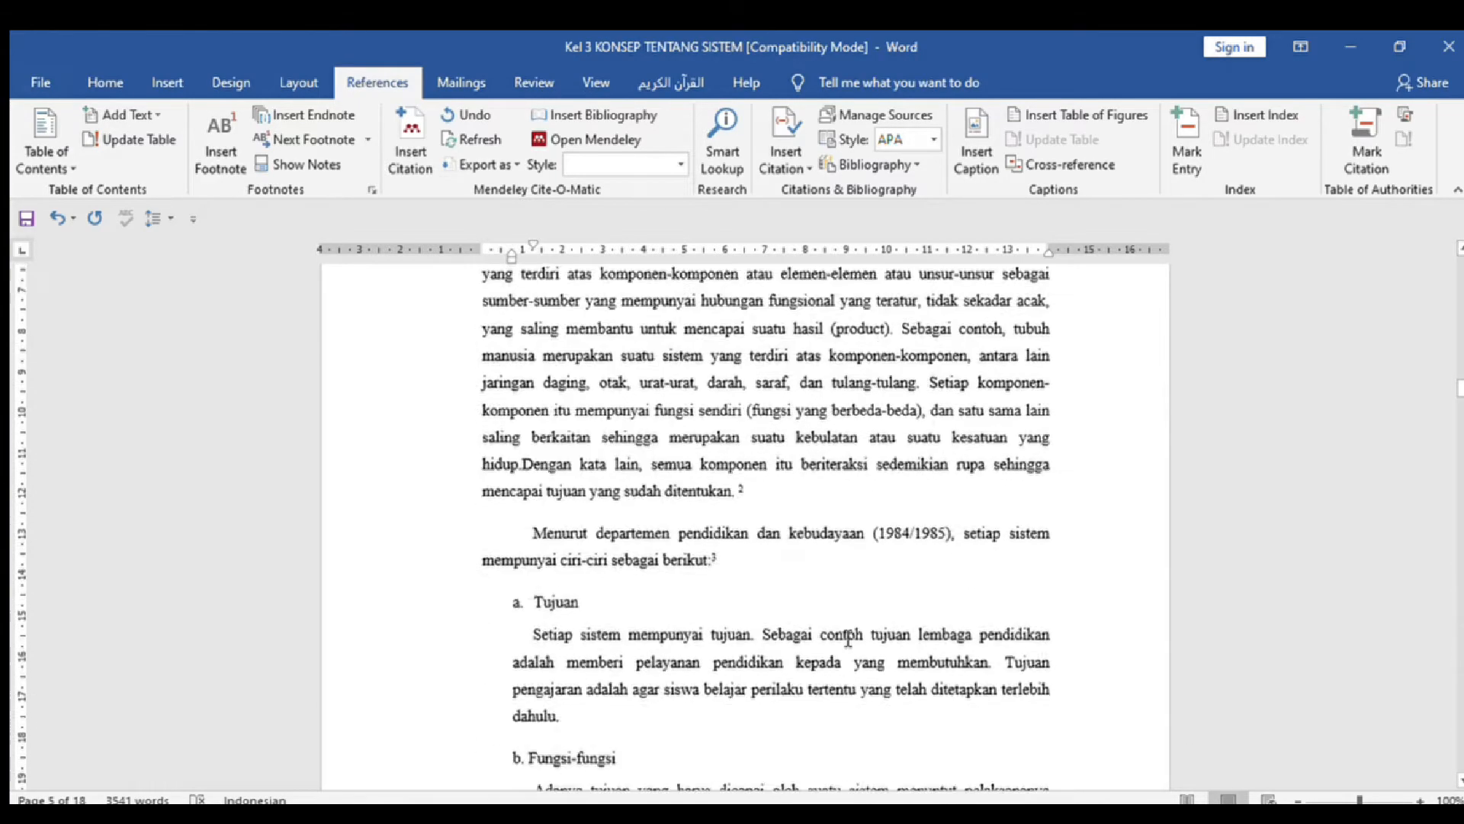
pyautogui.scroll(-13, 848, 638)
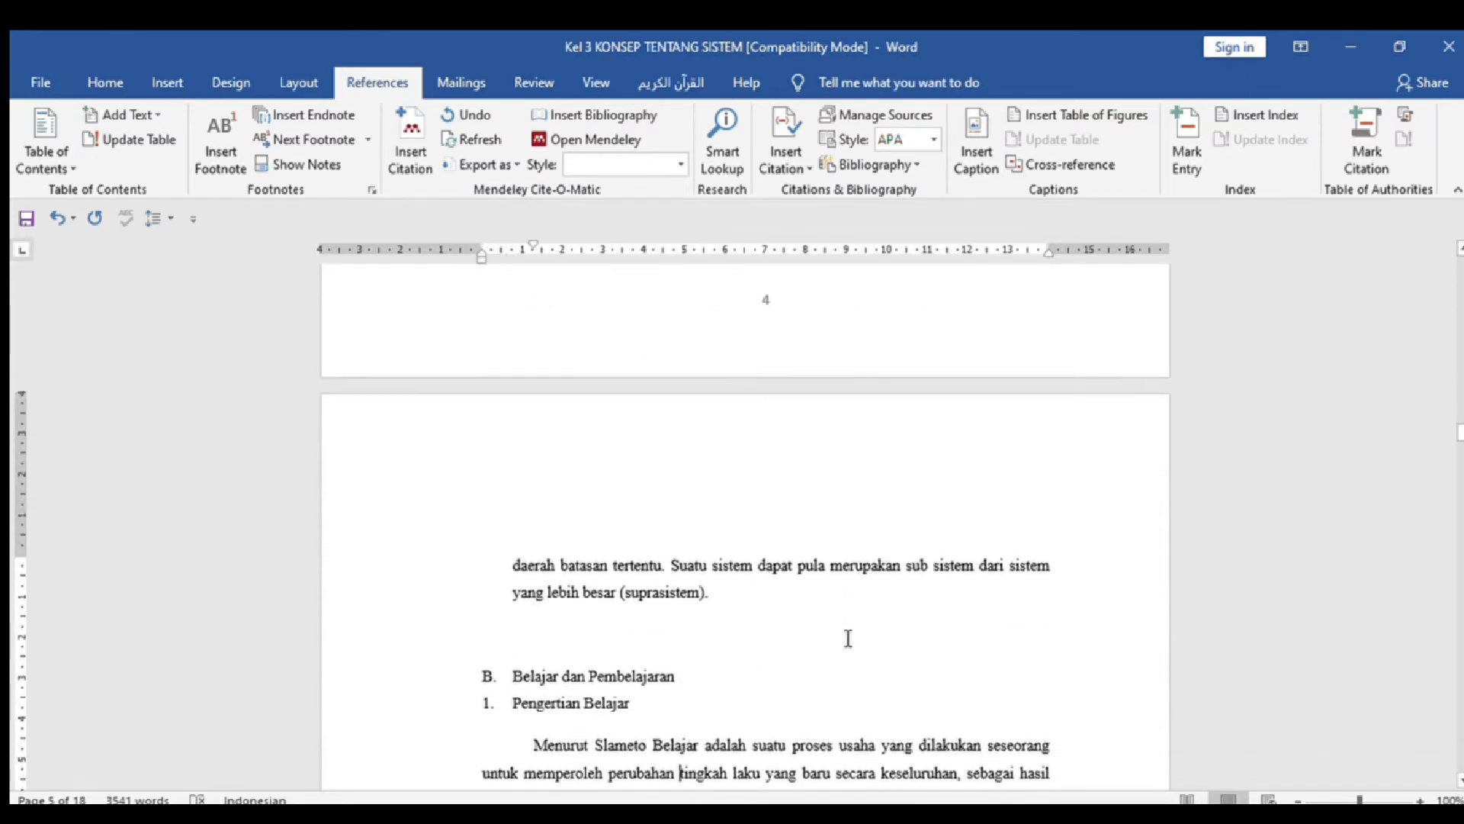
pyautogui.click(457, 678)
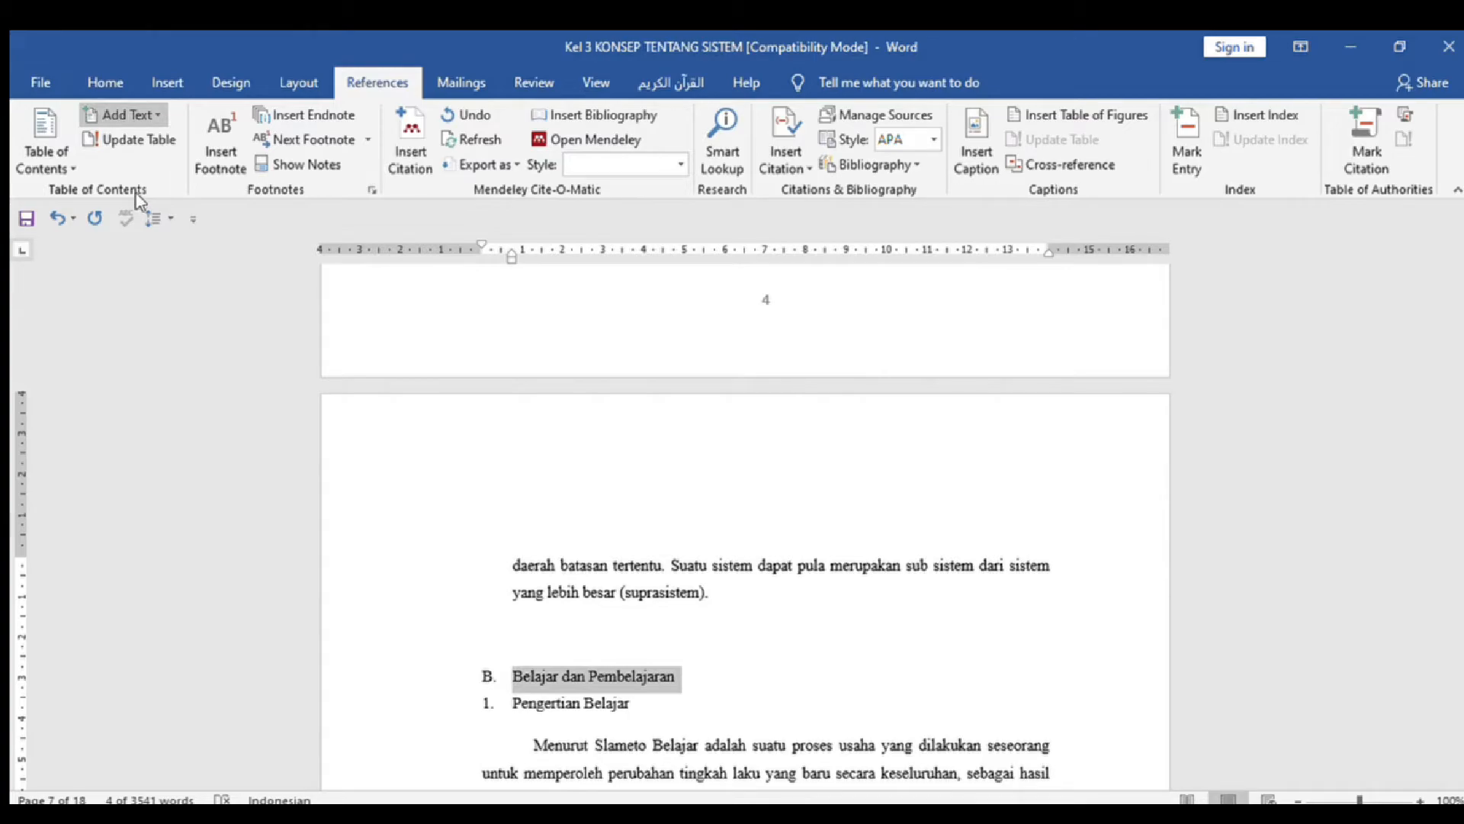
pyautogui.click(435, 535)
# Step: Assign the section heading "Proses Belajar dan Pembelajaran" a level for the table of contents
pyautogui.press('Down')
pyautogui.press('Down')
pyautogui.press('Down')
pyautogui.press('Down')
pyautogui.press('Down')
pyautogui.press('Down')
pyautogui.press('Down')
pyautogui.press('Down')
pyautogui.press('Down')
pyautogui.press('Down')
pyautogui.press('Down')
pyautogui.press('Down')
pyautogui.press('Down')
pyautogui.press('Down')
pyautogui.press('Down')
pyautogui.press('Down')
pyautogui.press('Down')
pyautogui.press('Down')
pyautogui.press('Down')
pyautogui.press('Down')
pyautogui.press('Down')
pyautogui.press('Down')
pyautogui.press('Down')
pyautogui.press('Down')
pyautogui.press('Down')
pyautogui.press('Down')
pyautogui.press('Down')
pyautogui.press('Down')
pyautogui.press('Down')
pyautogui.press('Down')
pyautogui.press('Down')
pyautogui.press('Down')
pyautogui.press('Down')
pyautogui.press('Down')
pyautogui.press('Down')
pyautogui.press('Down')
pyautogui.press('Down')
pyautogui.press('Down')
pyautogui.press('Down')
pyautogui.press('Down')
pyautogui.press('Down')
pyautogui.press('Down')
pyautogui.press('Down')
pyautogui.press('Down')
pyautogui.press('Down')
pyautogui.press('Down')
pyautogui.press('Down')
pyautogui.press('Down')
pyautogui.press('Down')
pyautogui.press('Down')
pyautogui.press('Down')
pyautogui.press('Down')
pyautogui.press('Down')
pyautogui.press('Down')
pyautogui.press('Down')
pyautogui.press('Down')
pyautogui.press('Down')
pyautogui.press('Down')
pyautogui.press('Down')
pyautogui.press('Down')
pyautogui.press('Down')
pyautogui.press('Down')
pyautogui.press('Down')
pyautogui.press('Down')
pyautogui.press('Down')
pyautogui.press('Down')
pyautogui.press('Down')
pyautogui.press('Down')
pyautogui.press('Down')
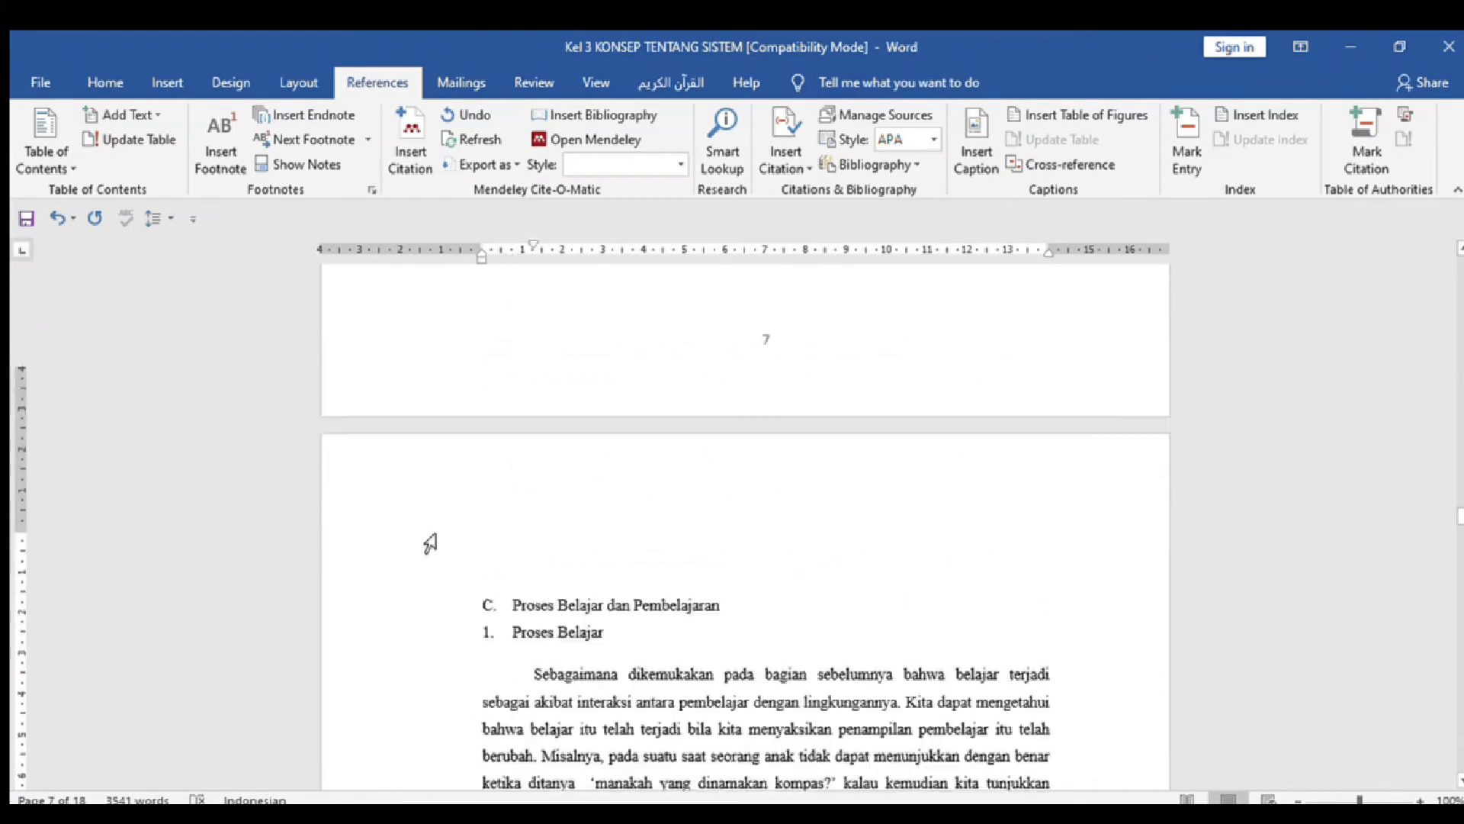
pyautogui.press('Down')
pyautogui.press('Down')
pyautogui.press('Down')
pyautogui.press('Down')
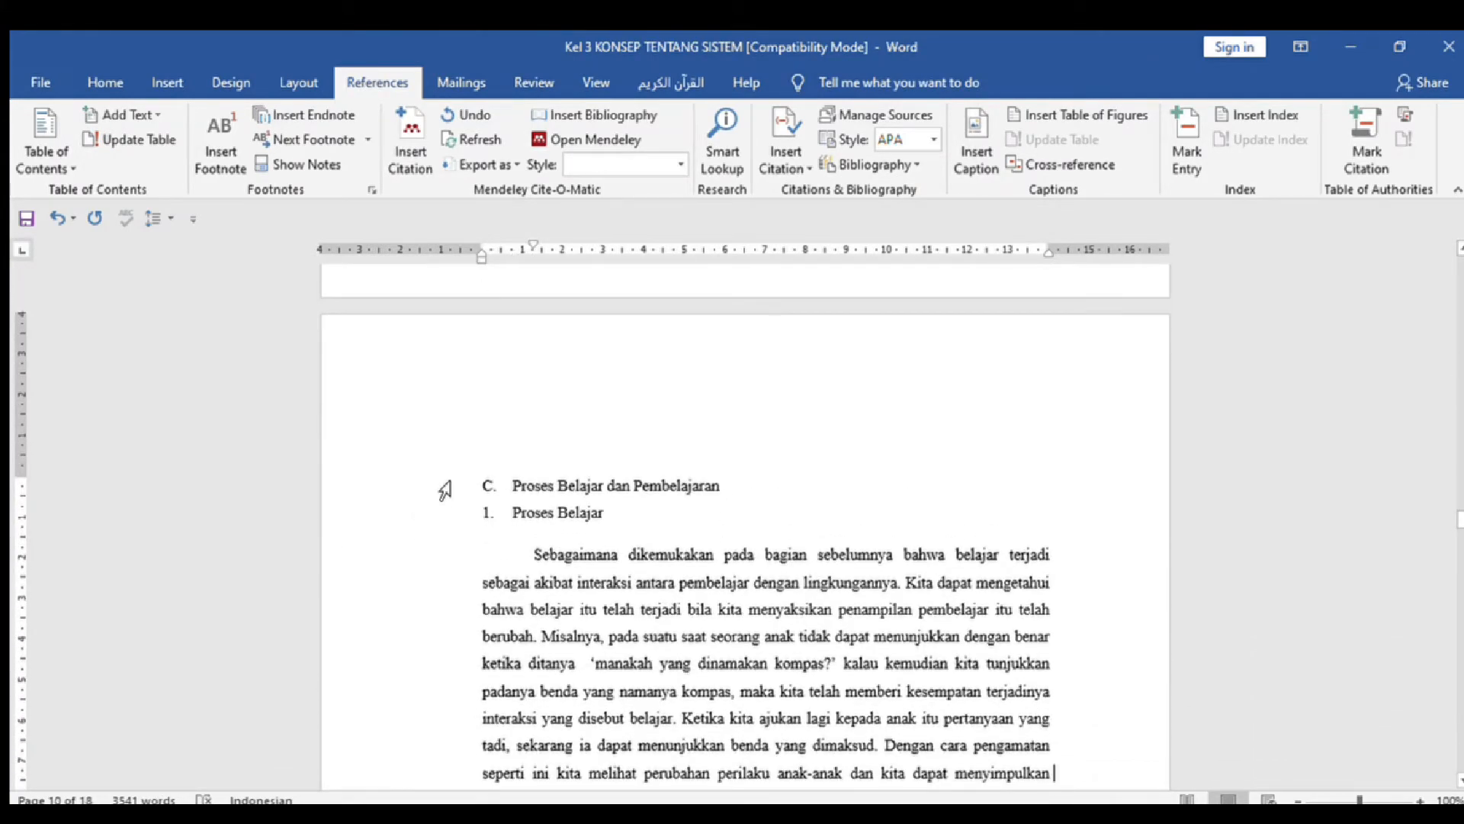
pyautogui.click(444, 489)
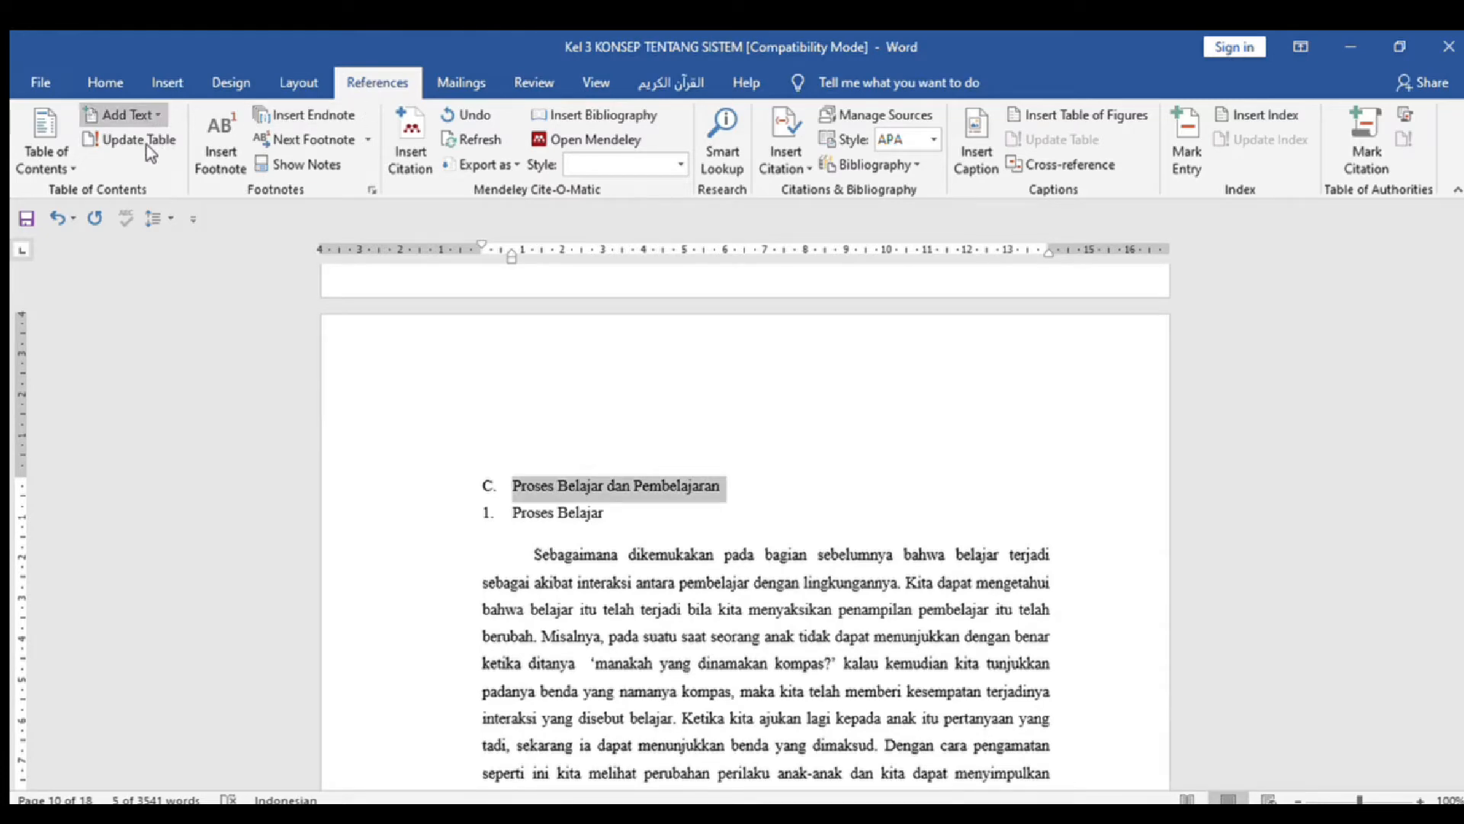
pyautogui.click(541, 583)
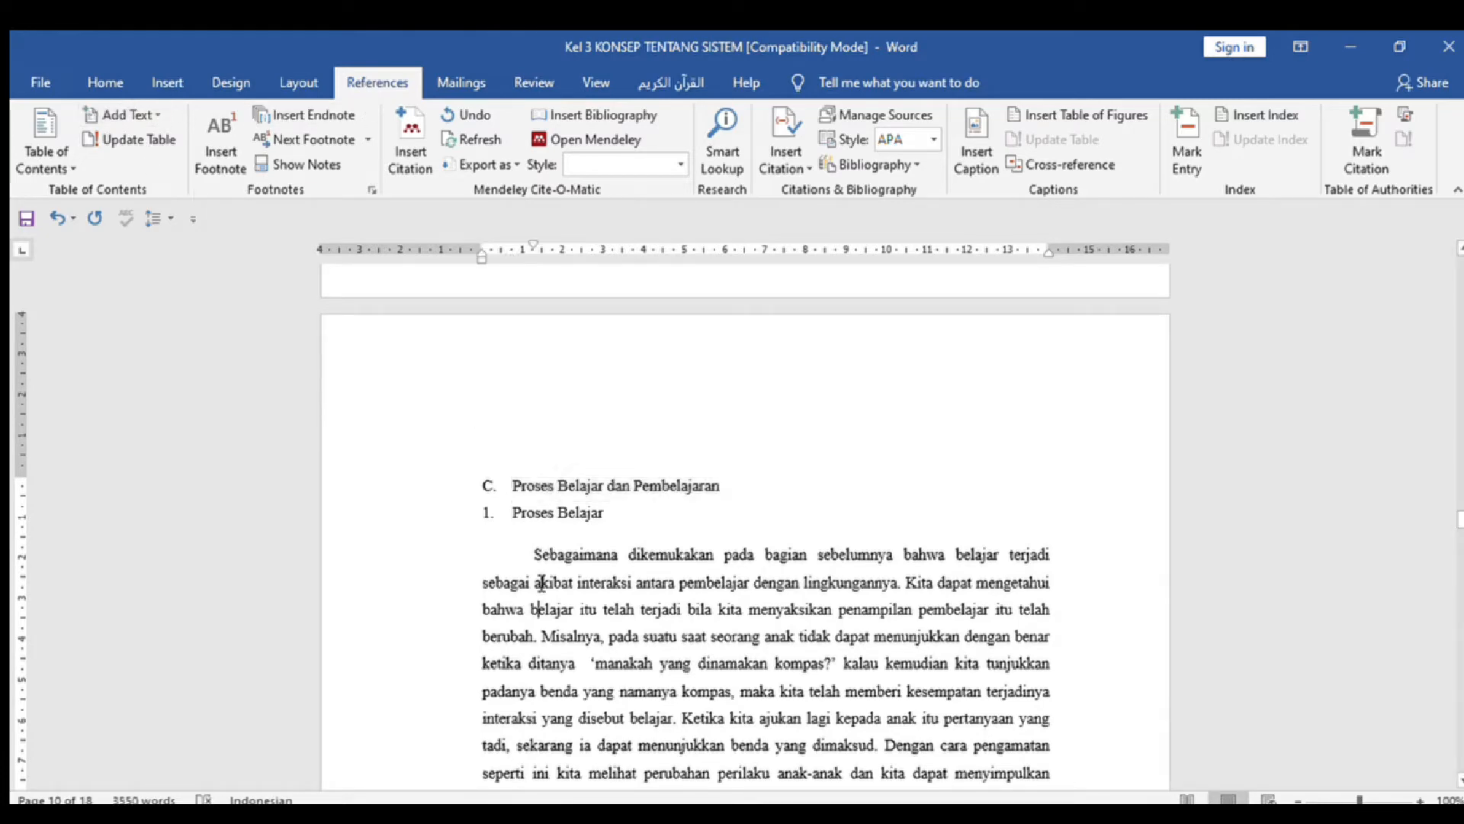
# Step: Assign the section heading "Belajar dan Pembelajaran Sebagai Suatu Sistem" a level for the table of contents
pyautogui.scroll(-15, 541, 583)
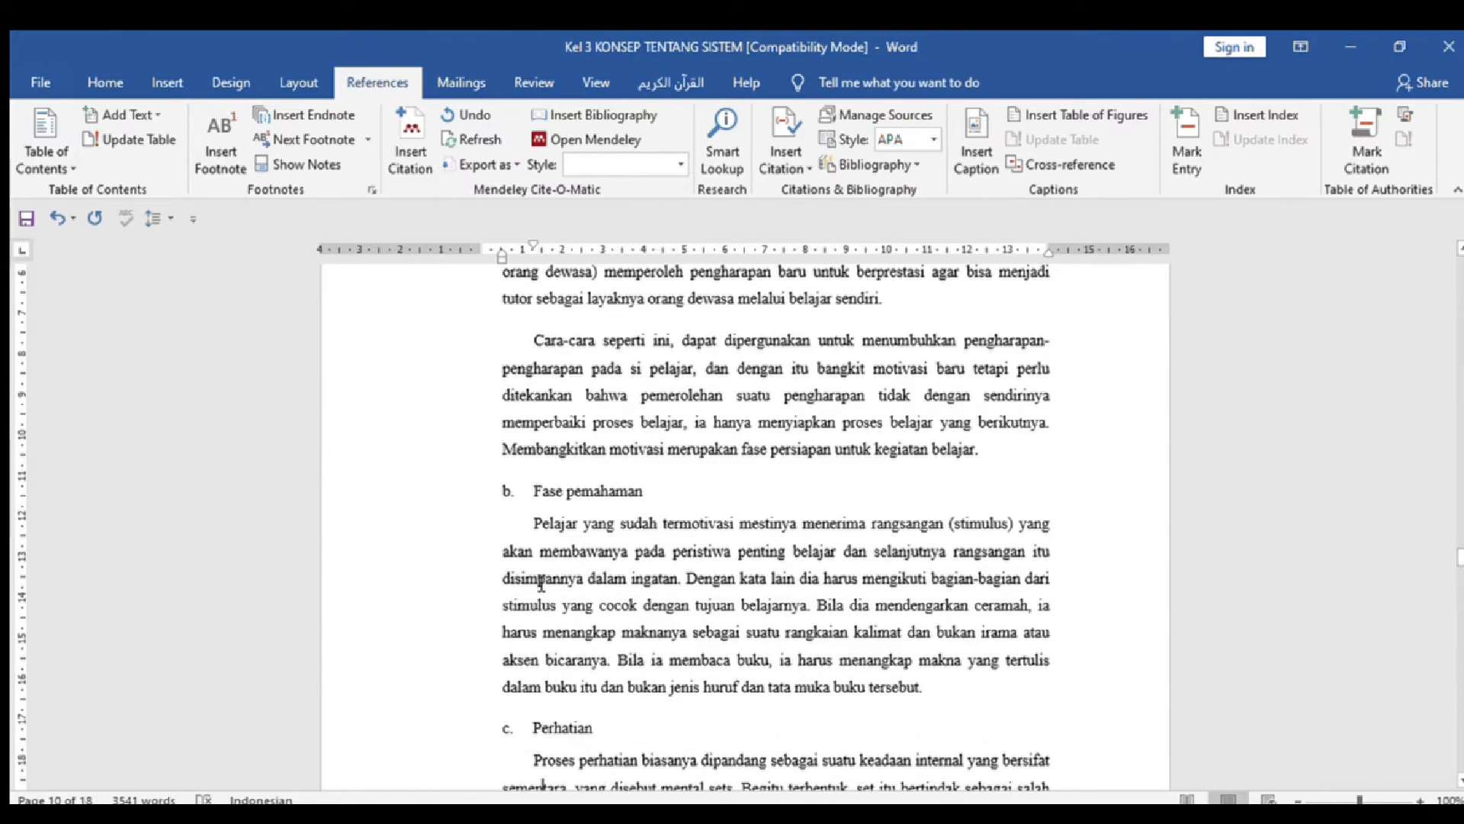
pyautogui.scroll(-7, 541, 583)
pyautogui.scroll(-8, 541, 583)
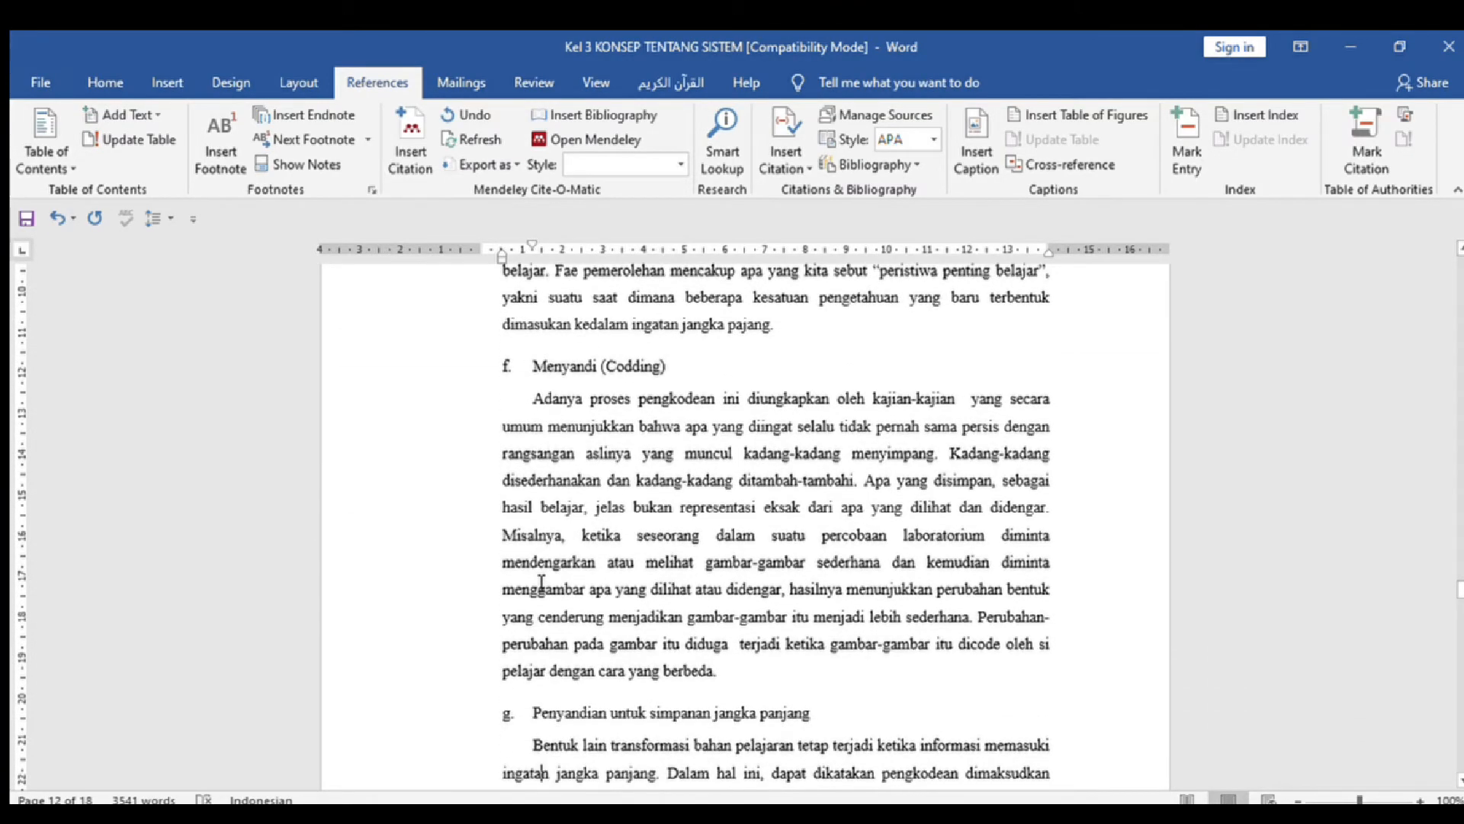
pyautogui.scroll(-10, 540, 584)
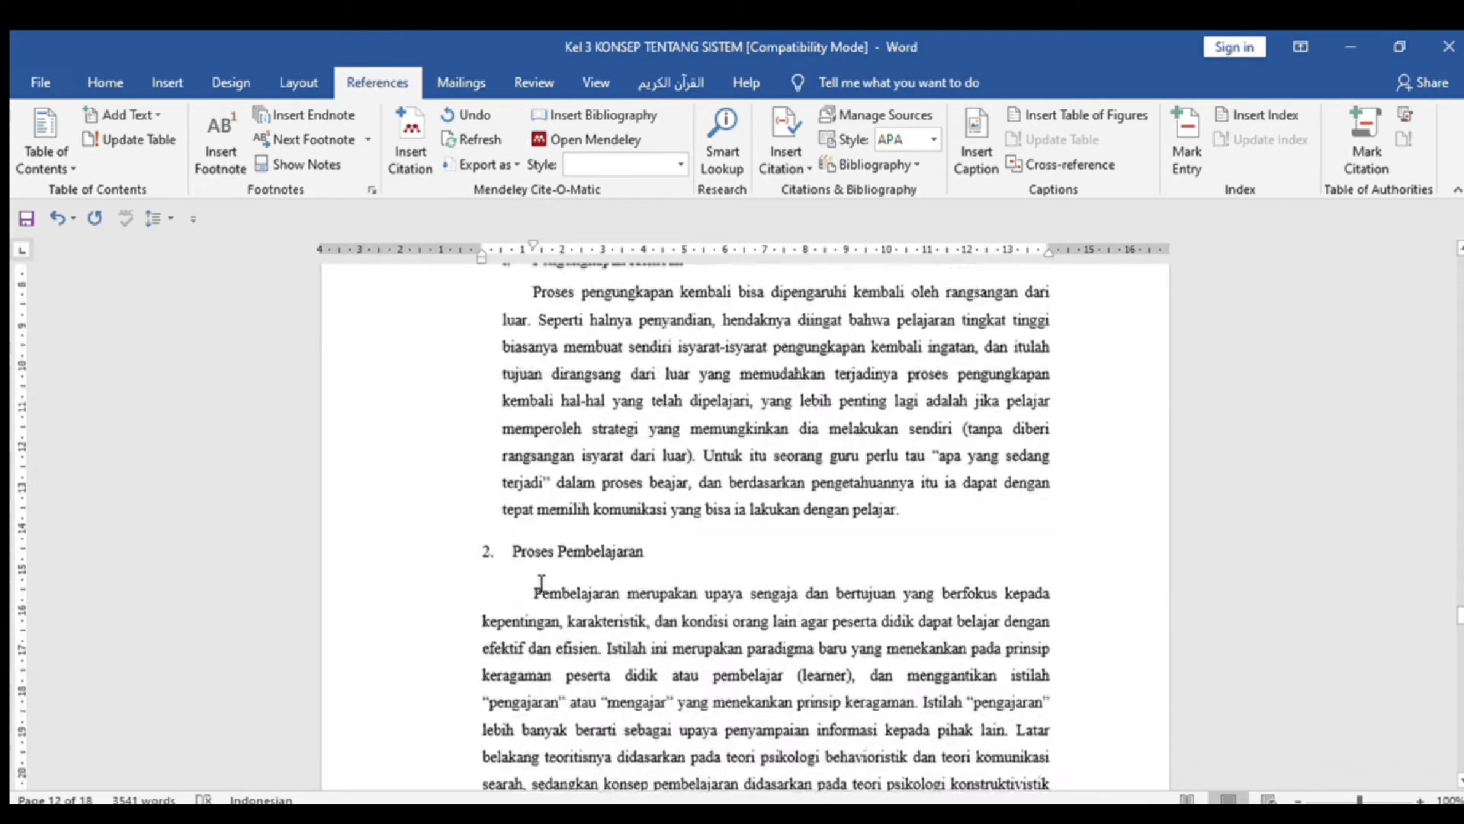
pyautogui.scroll(-10, 541, 583)
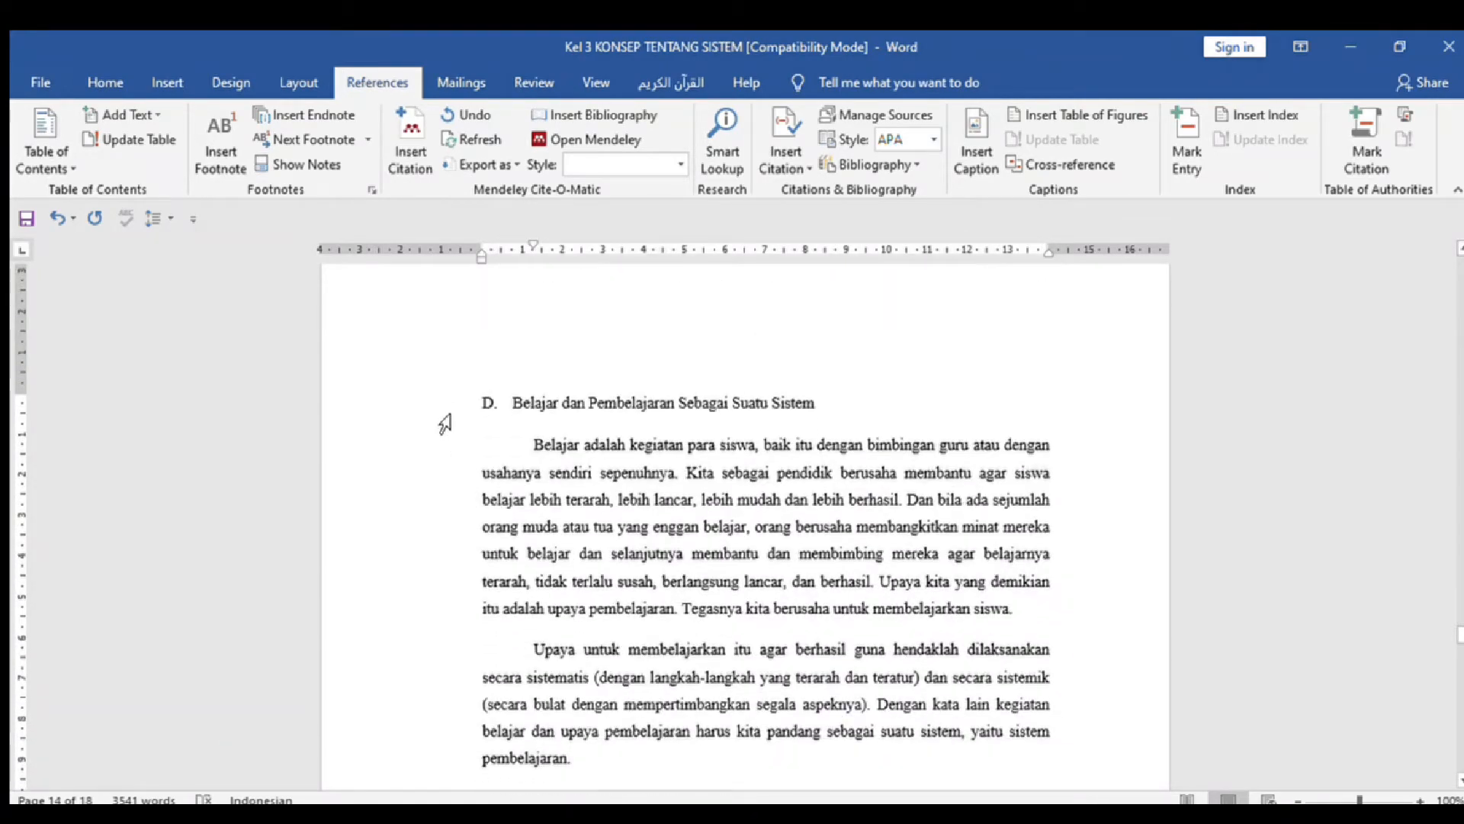
pyautogui.click(444, 405)
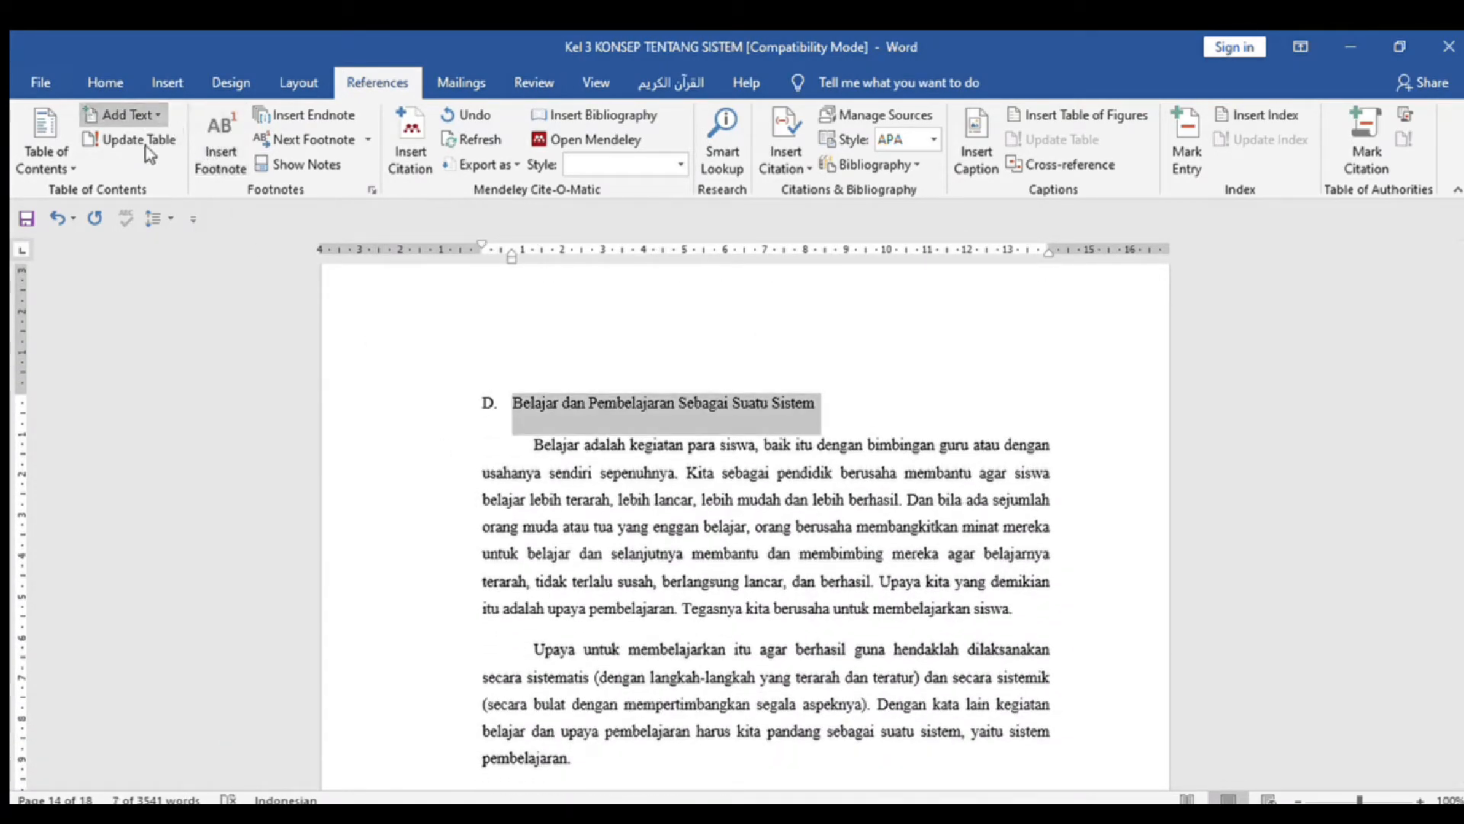
pyautogui.click(615, 506)
pyautogui.scroll(-9, 616, 505)
pyautogui.scroll(-10, 615, 505)
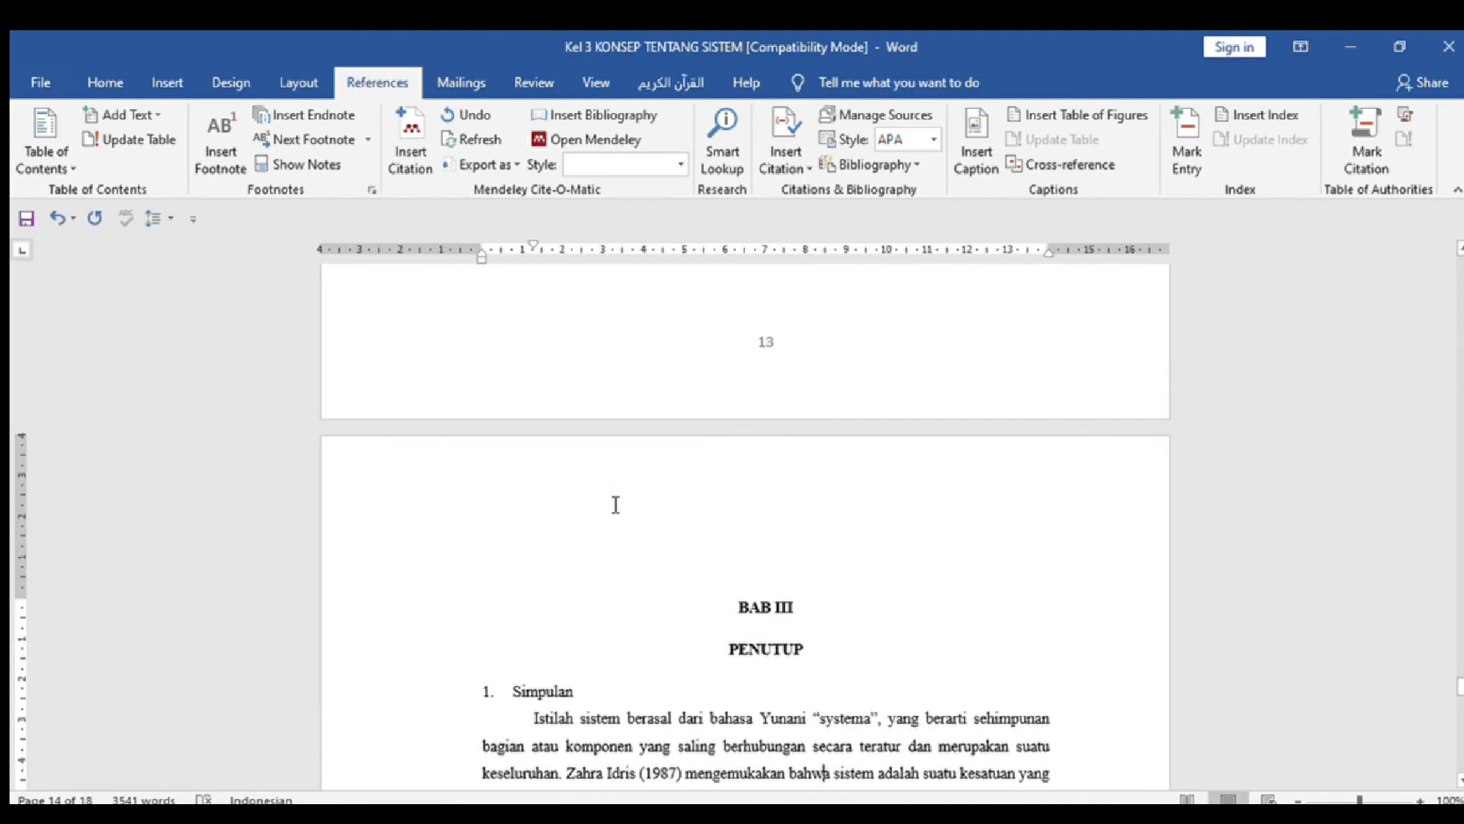
pyautogui.moveTo(725, 604); pyautogui.dragTo(808, 649)
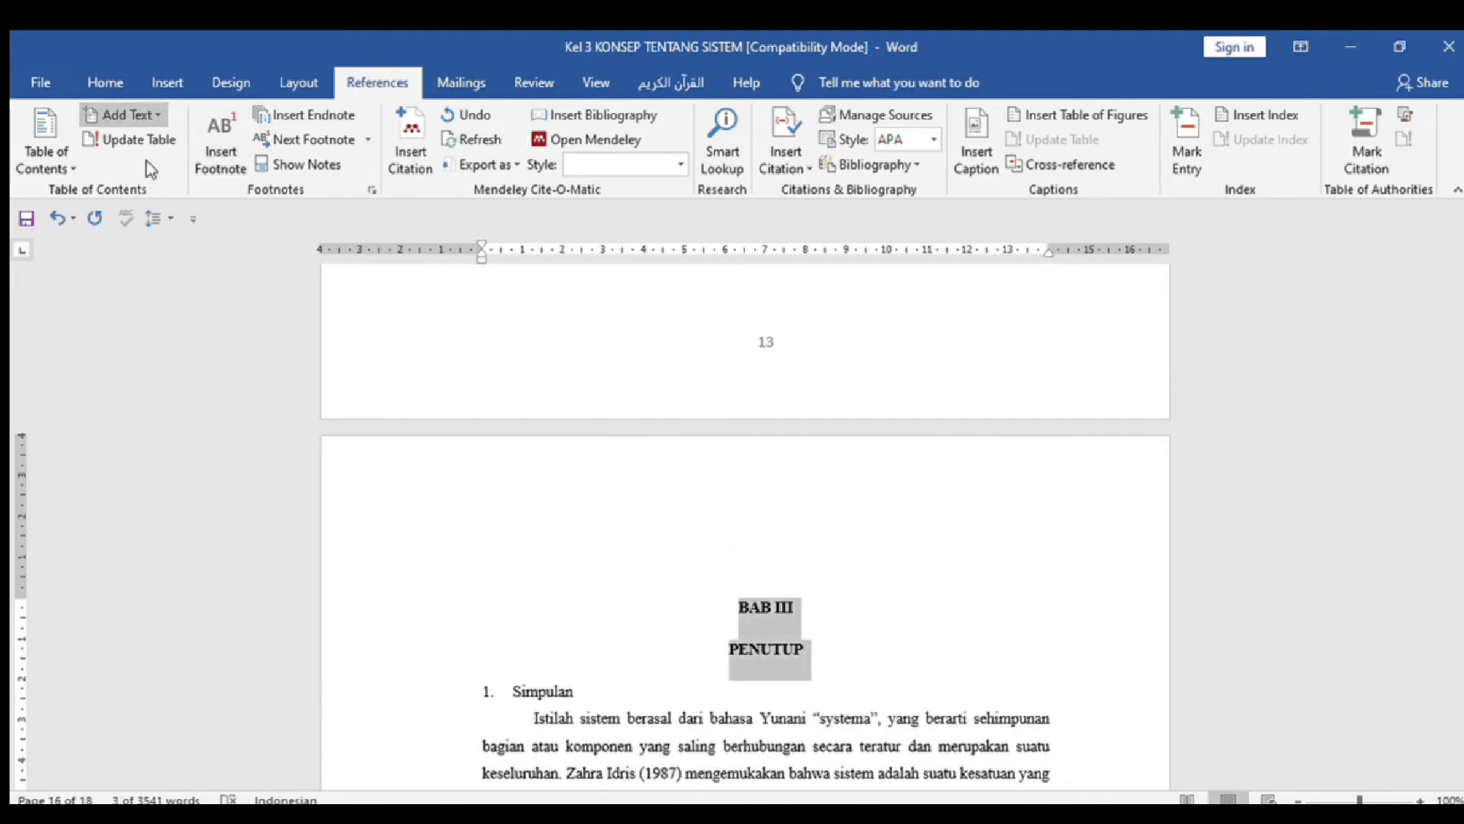
pyautogui.hotkey('ctrl', 'l')
pyautogui.hotkey('ctrl', 'z')
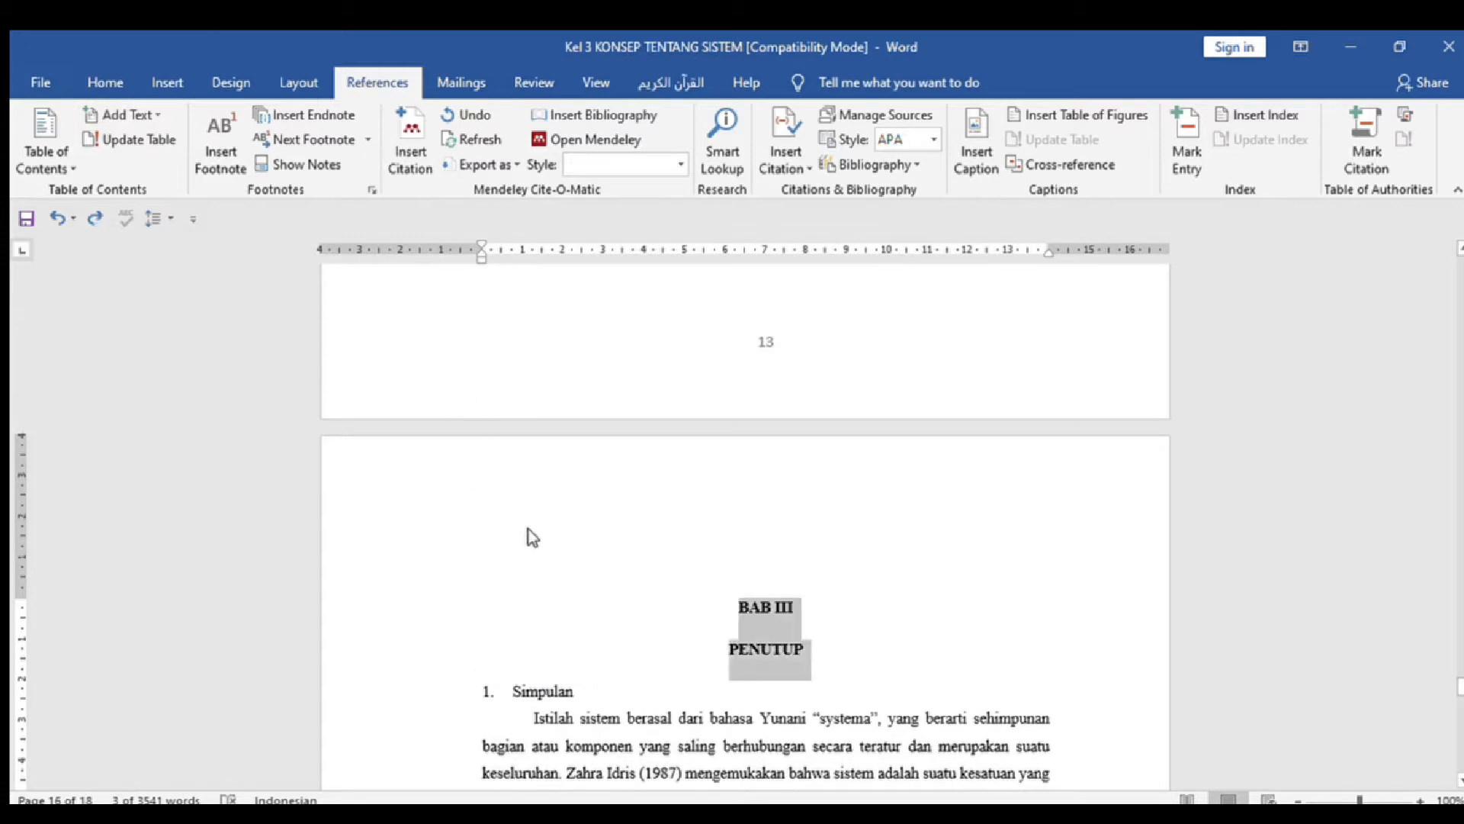
# Step: Join BAB III and PENUTUP into the single line BAB III PENUTUP
pyautogui.click(715, 663)
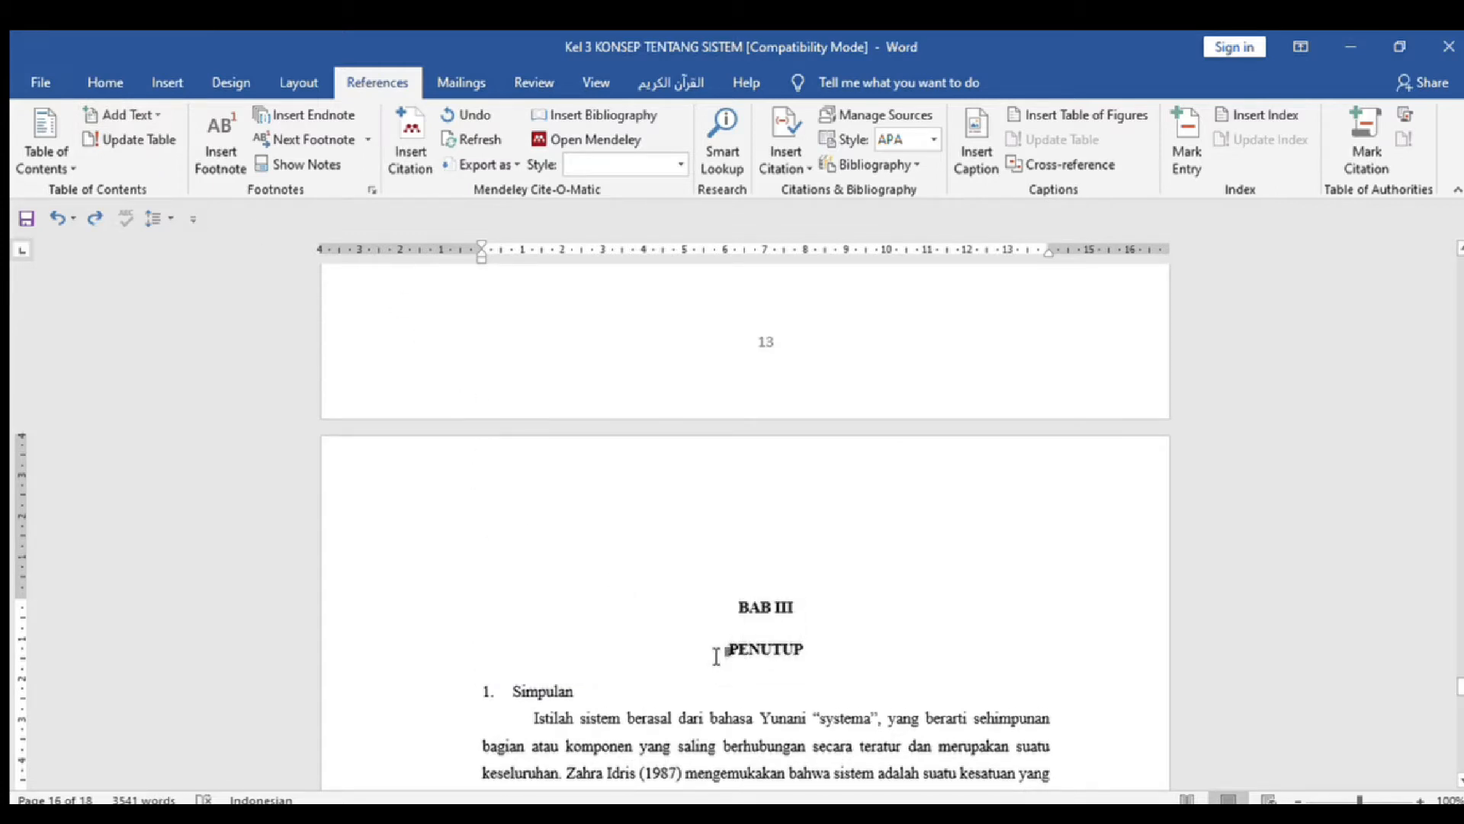
pyautogui.press('BackSpace')
pyautogui.press('BackSpace')
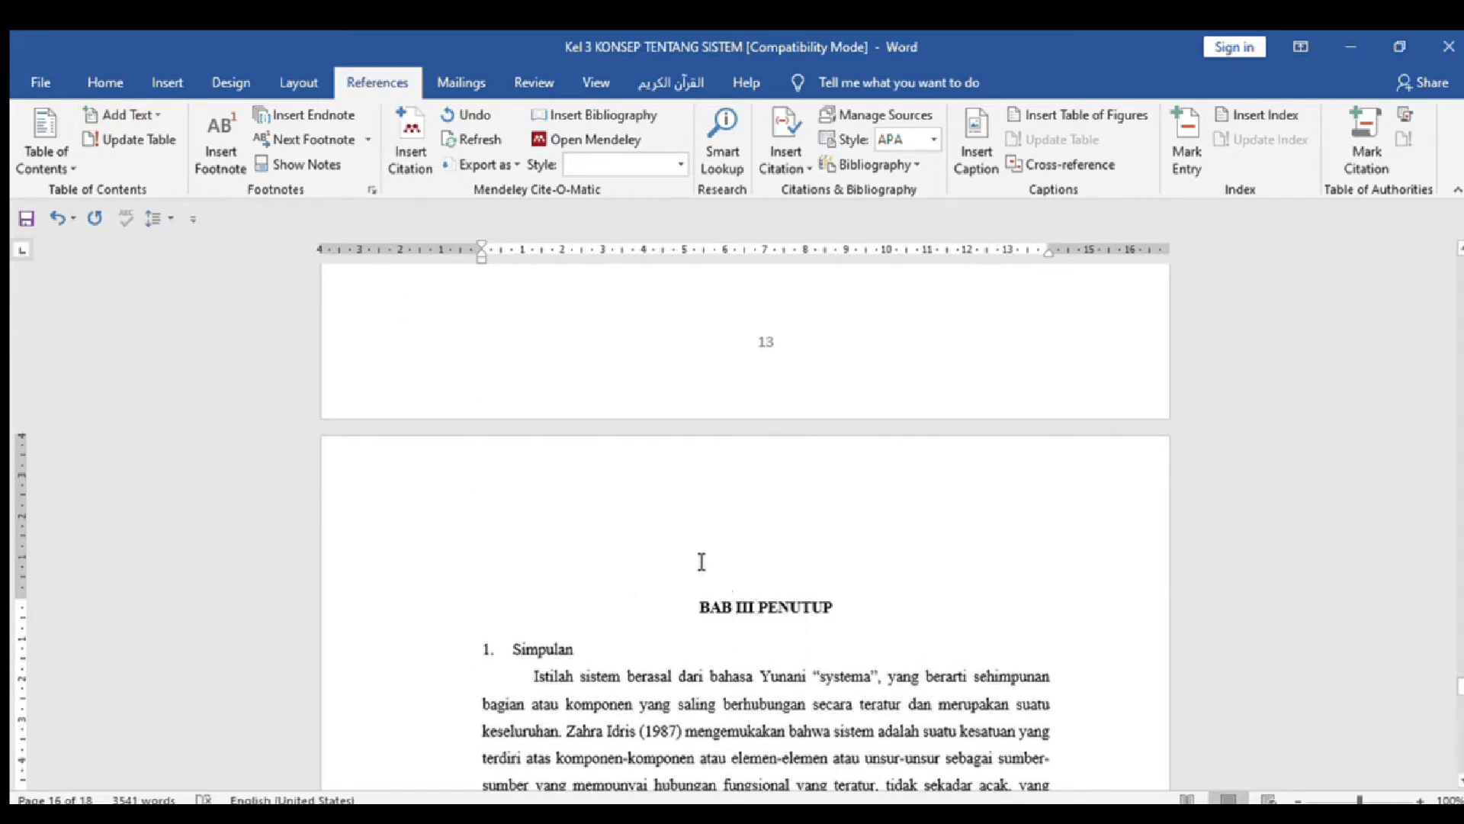
# Step: Mark the BAB III PENUTUP heading as Level 1 for the table of contents and format it as 12 pt black text
pyautogui.moveTo(653, 608); pyautogui.dragTo(848, 614)
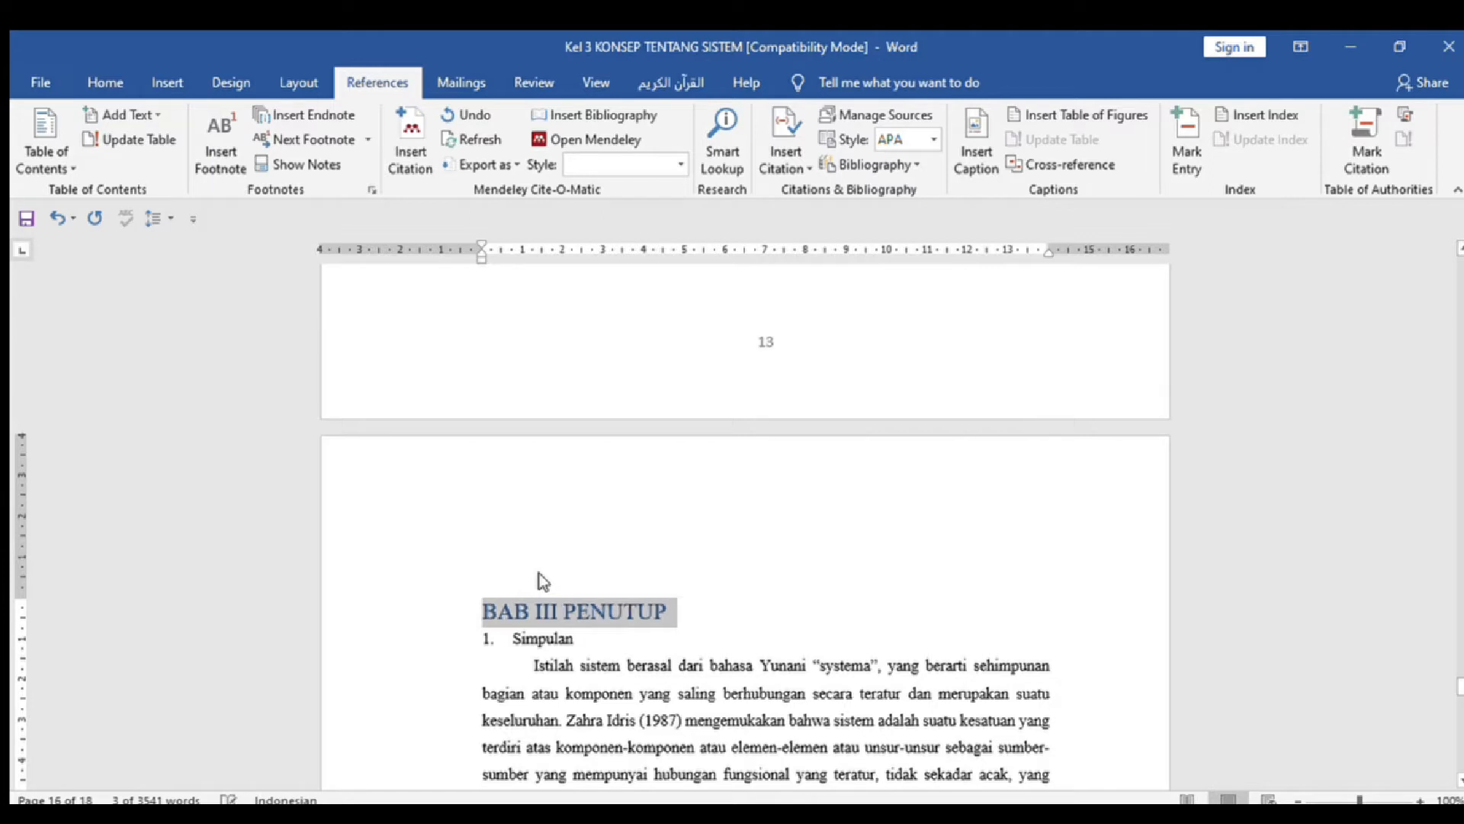
pyautogui.click(100, 85)
pyautogui.click(316, 122)
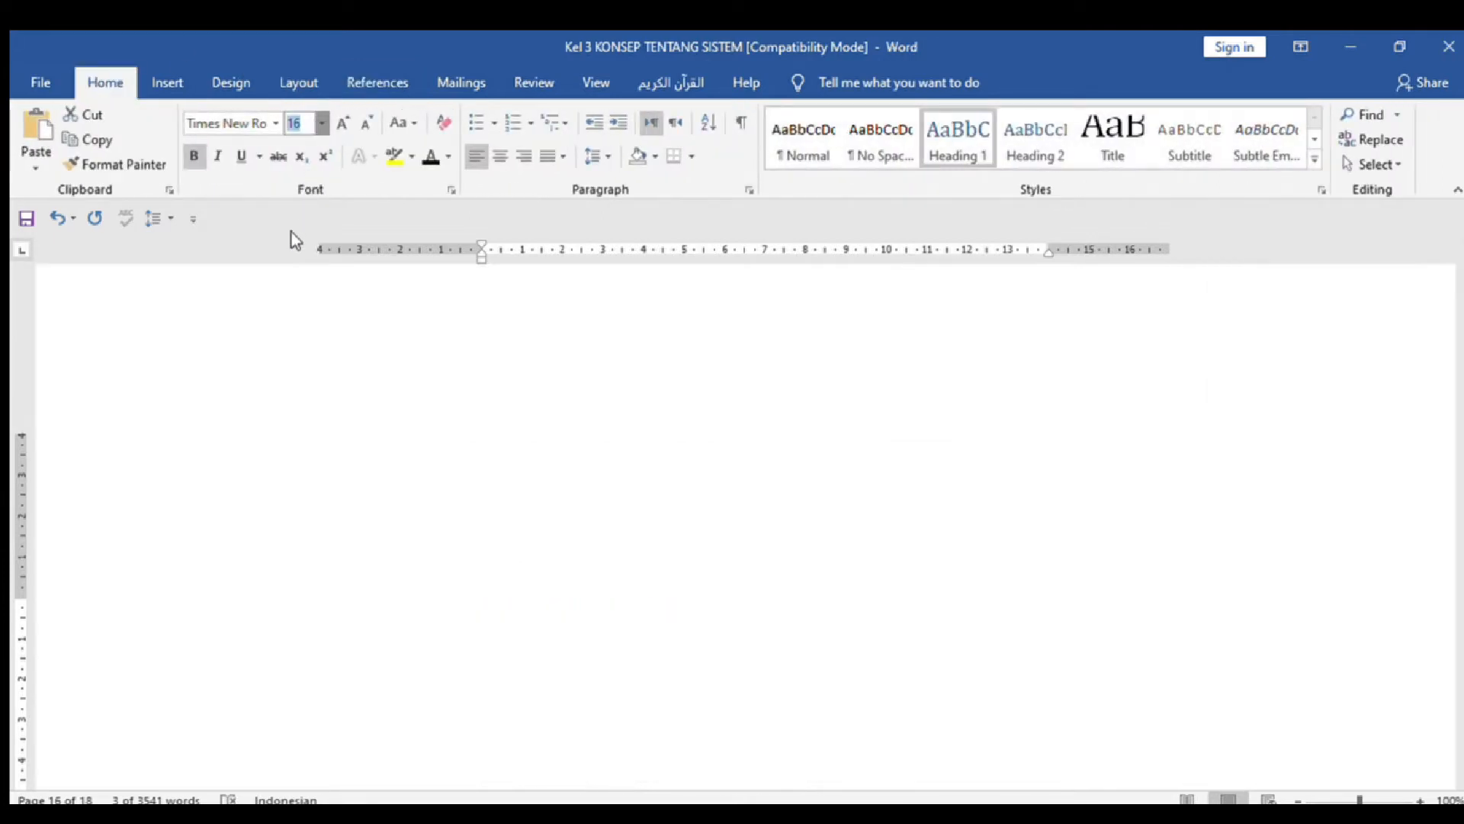
pyautogui.click(291, 225)
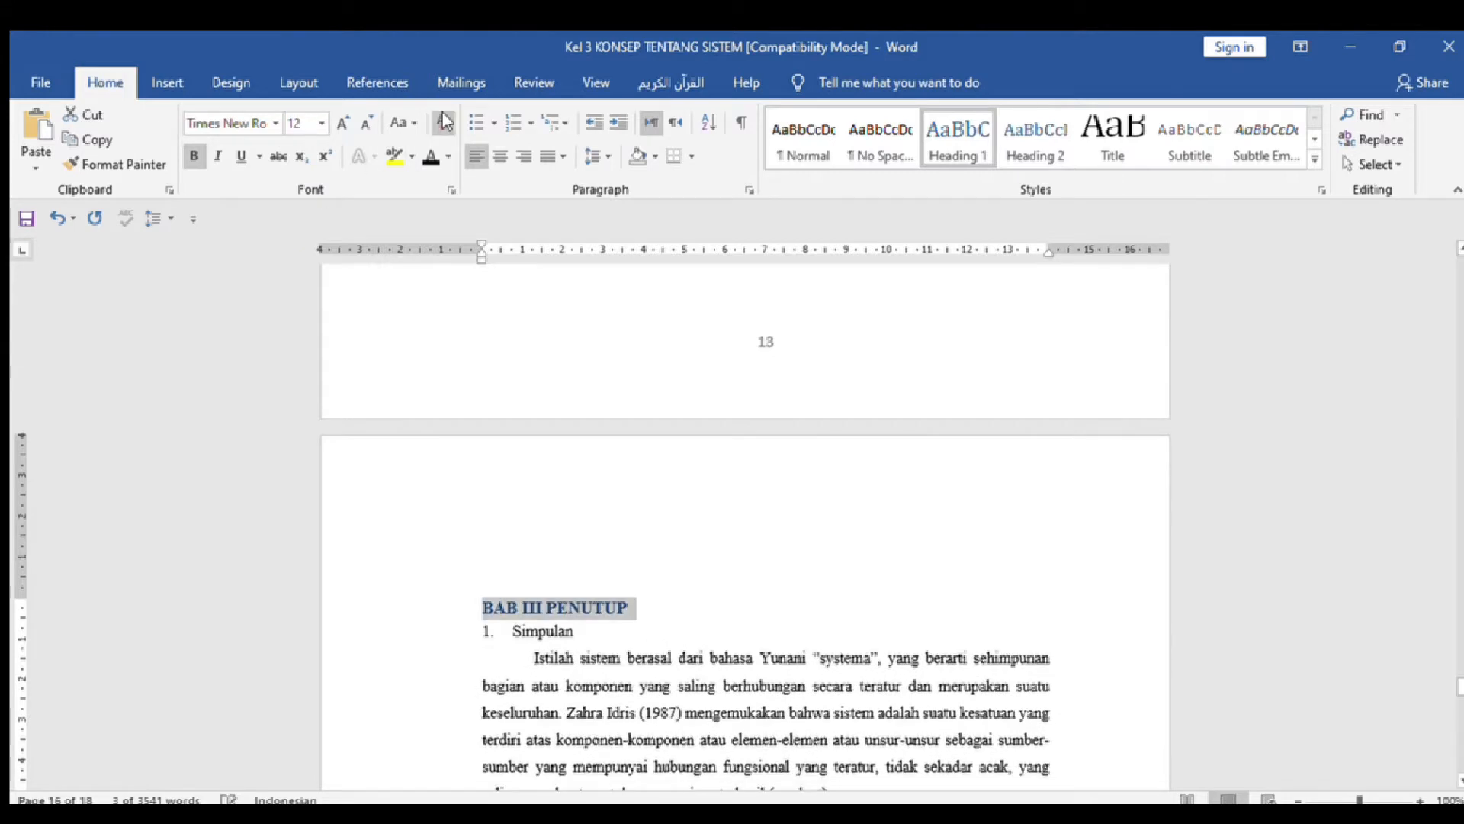
pyautogui.click(426, 162)
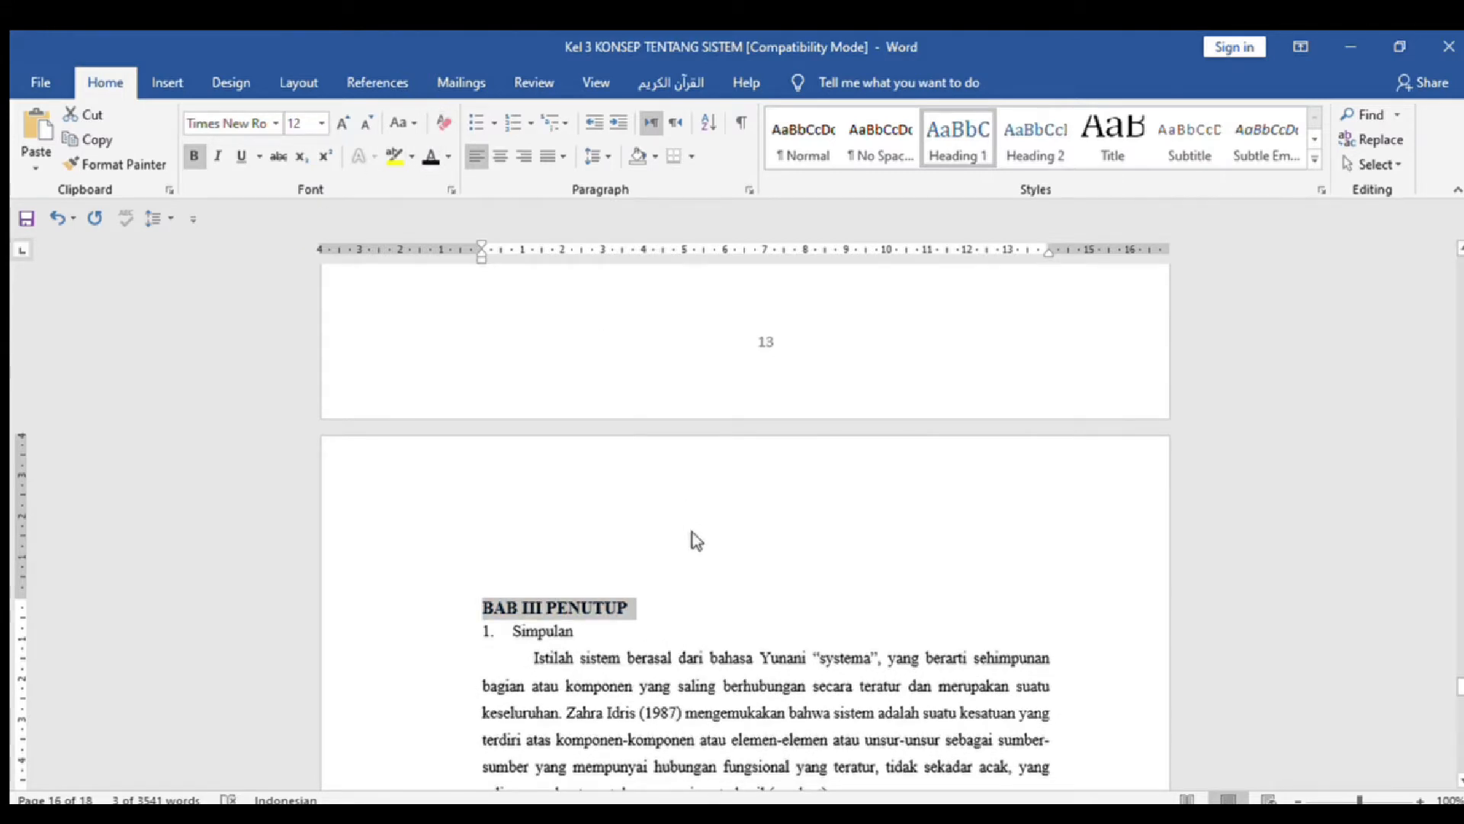
# Step: Centre the BAB III PENUTUP heading and break it into two lines so that PENUTUP sits below BAB III
pyautogui.hotkey('ctrl', 'e')
pyautogui.click(770, 623)
pyautogui.click(758, 610)
pyautogui.press('Return')
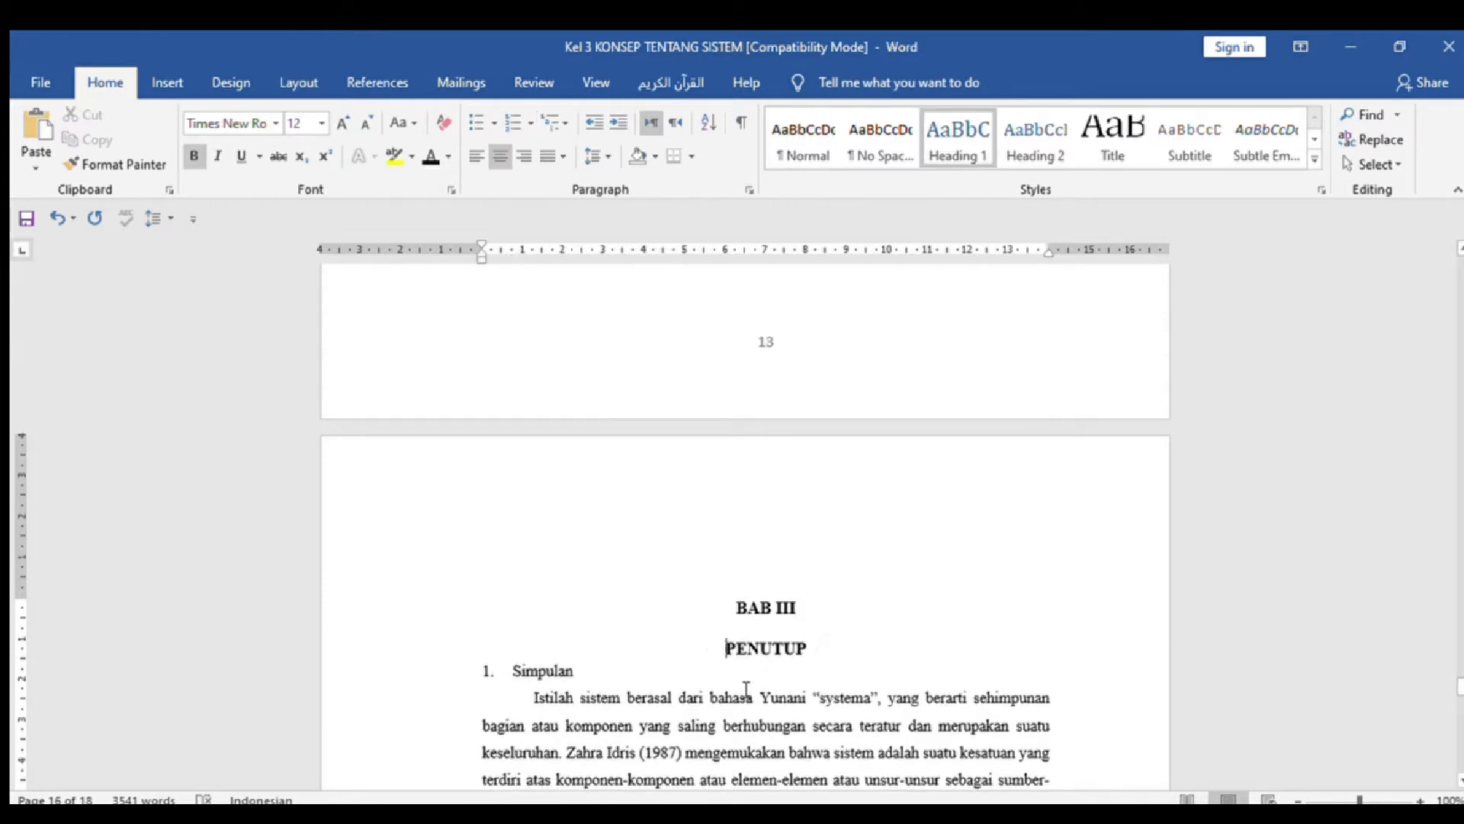
# Step: Assign the Simpulan heading in BAB III a level for the table of contents
pyautogui.click(438, 669)
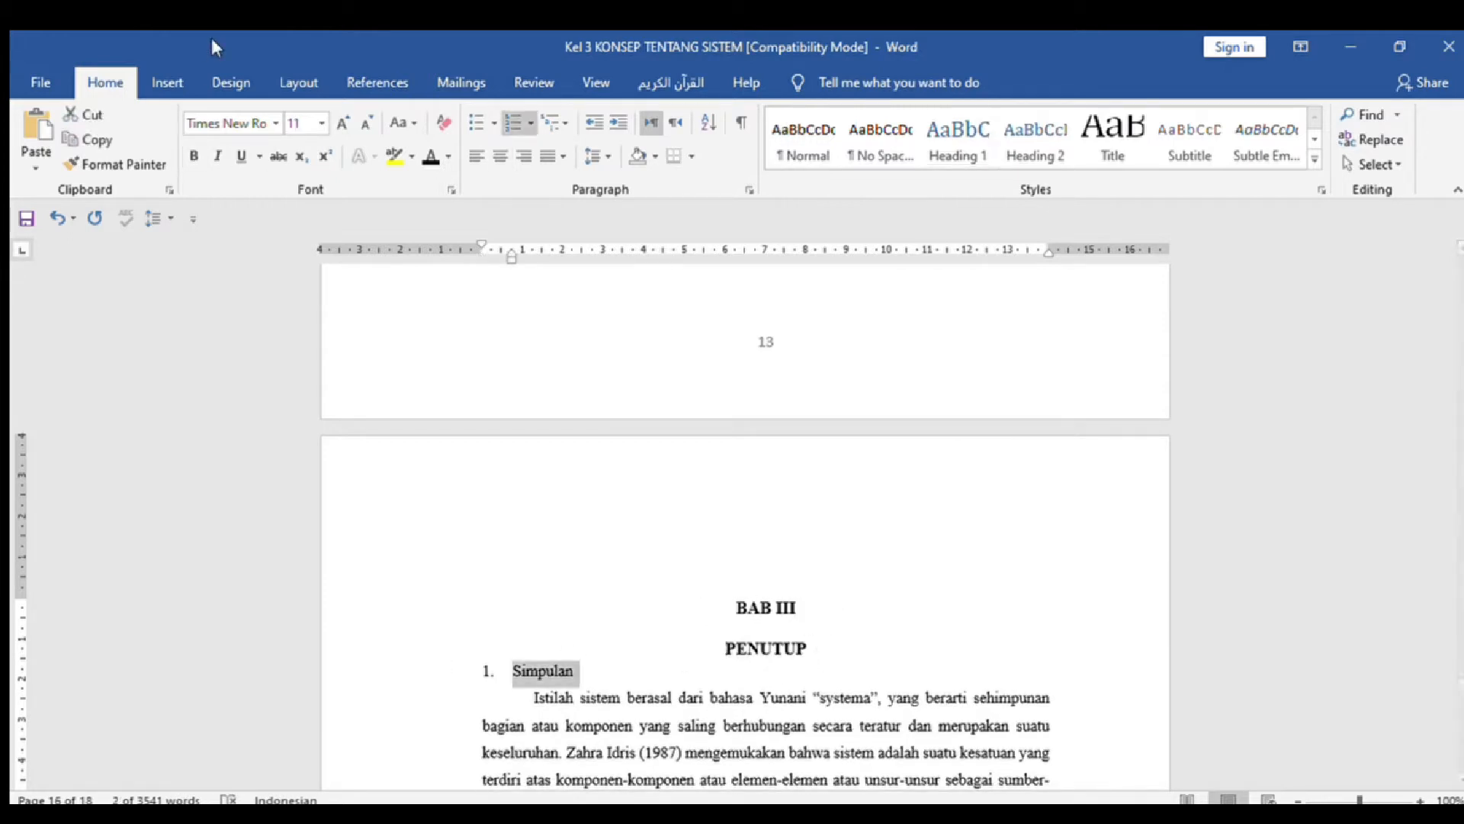
pyautogui.click(373, 84)
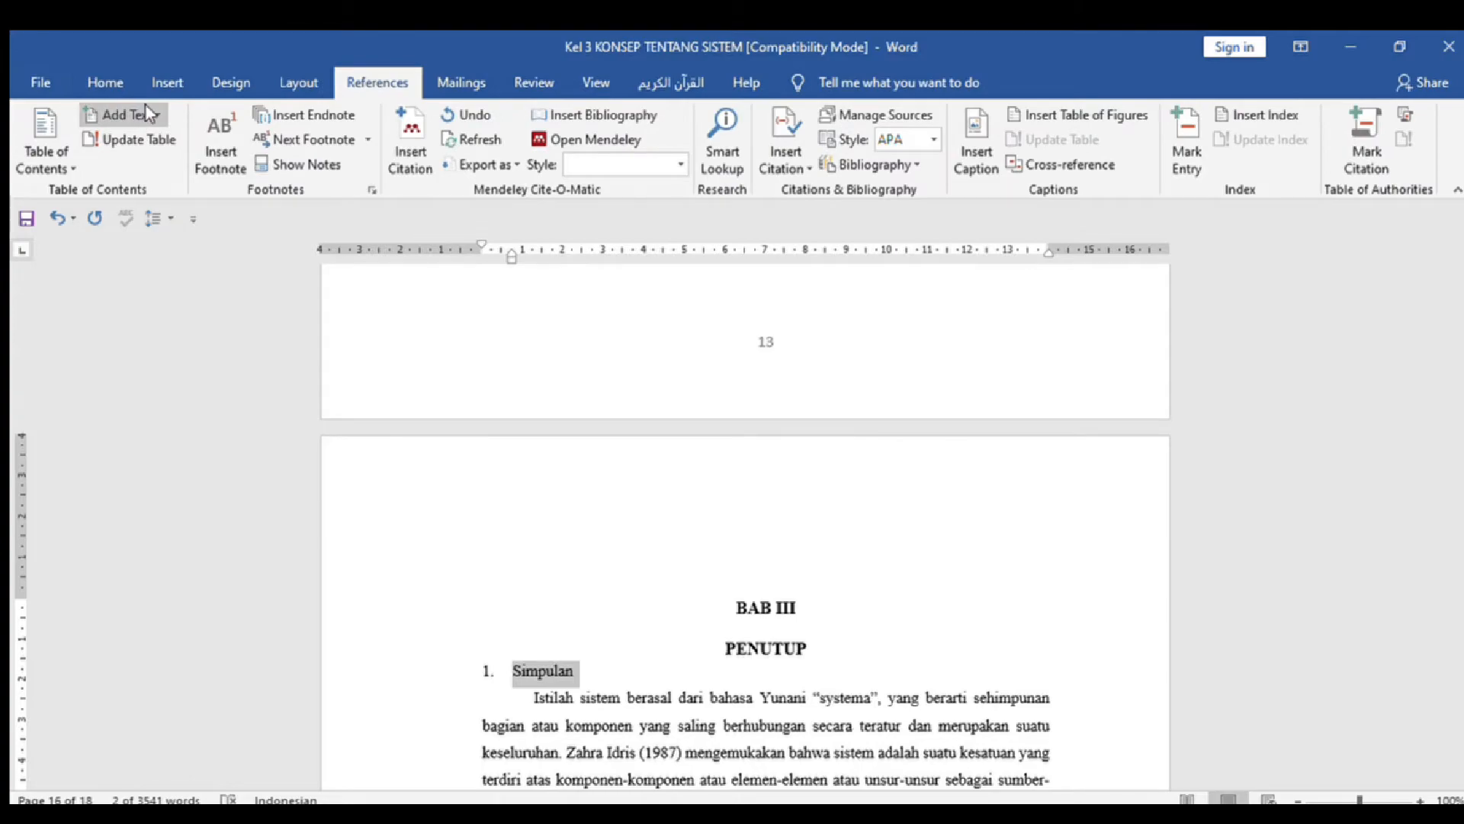
pyautogui.click(662, 633)
# Step: Assign the Saran heading in BAB III a level for the table of contents
pyautogui.scroll(-5, 663, 633)
pyautogui.scroll(-7, 663, 632)
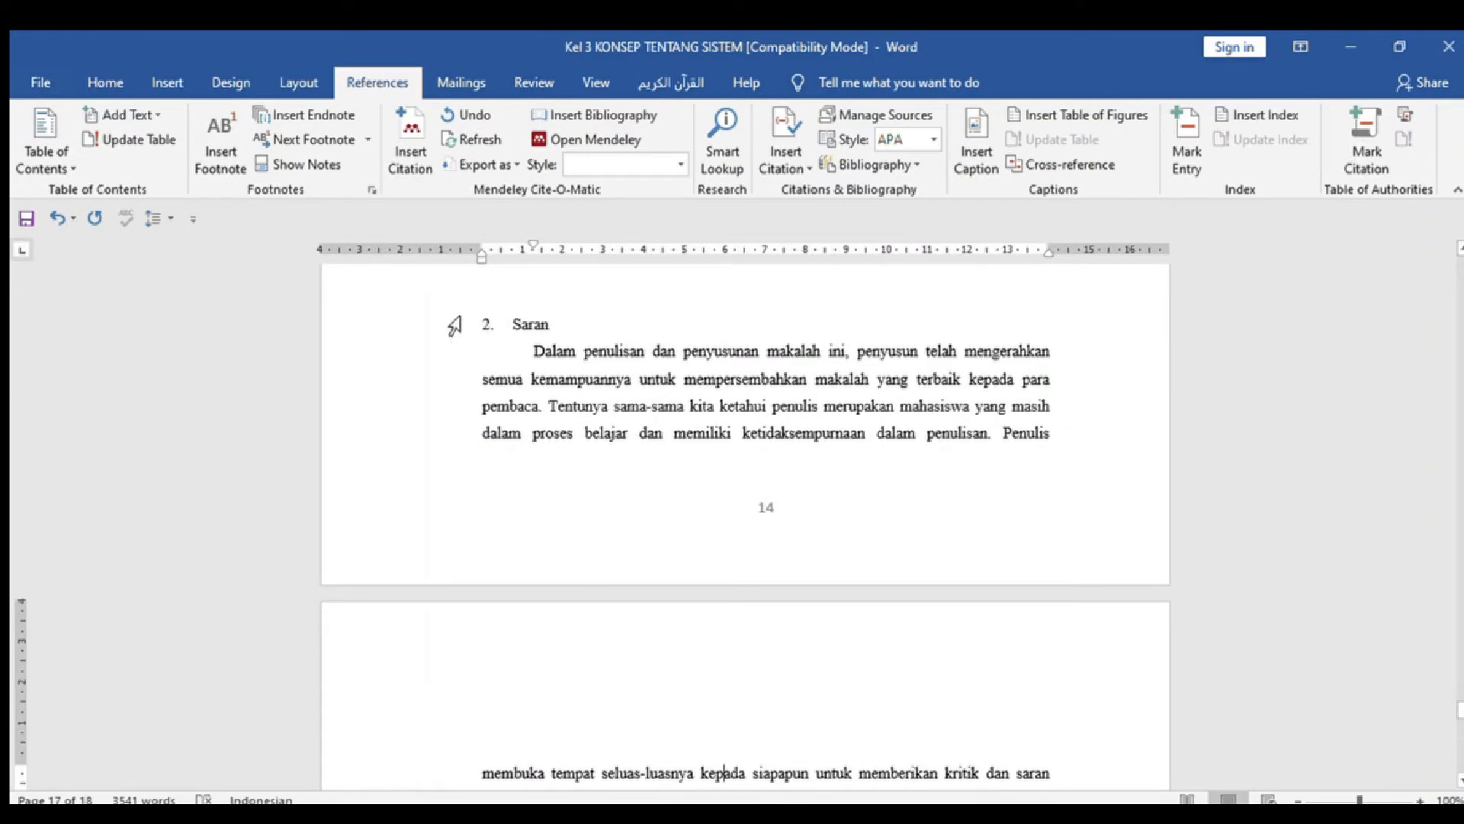
pyautogui.click(454, 325)
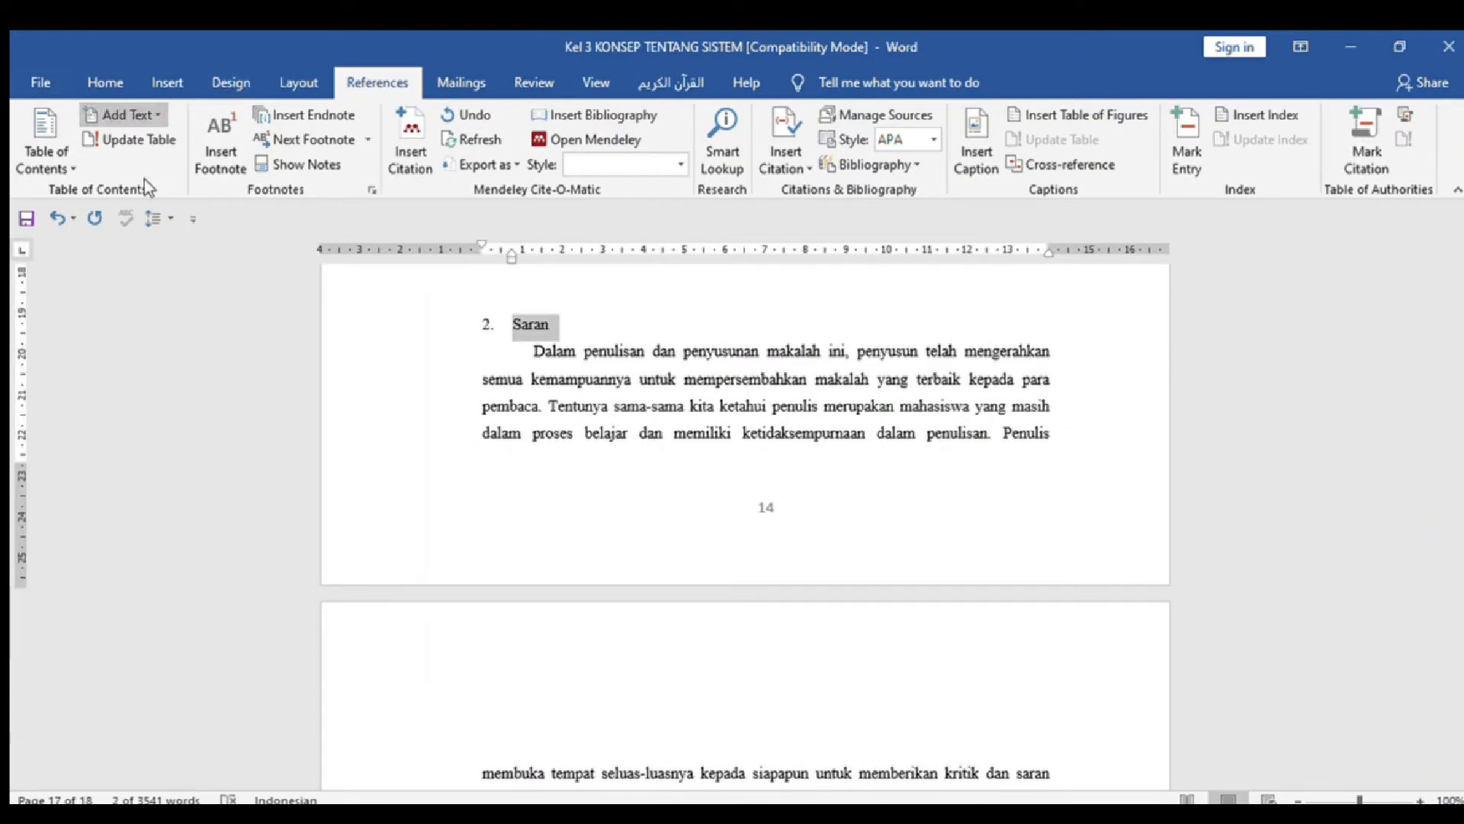
pyautogui.click(525, 456)
# Step: Mark the DAFTAR PUSTAKA heading on the last page as Level 1 for the table of contents
pyautogui.scroll(-10, 526, 457)
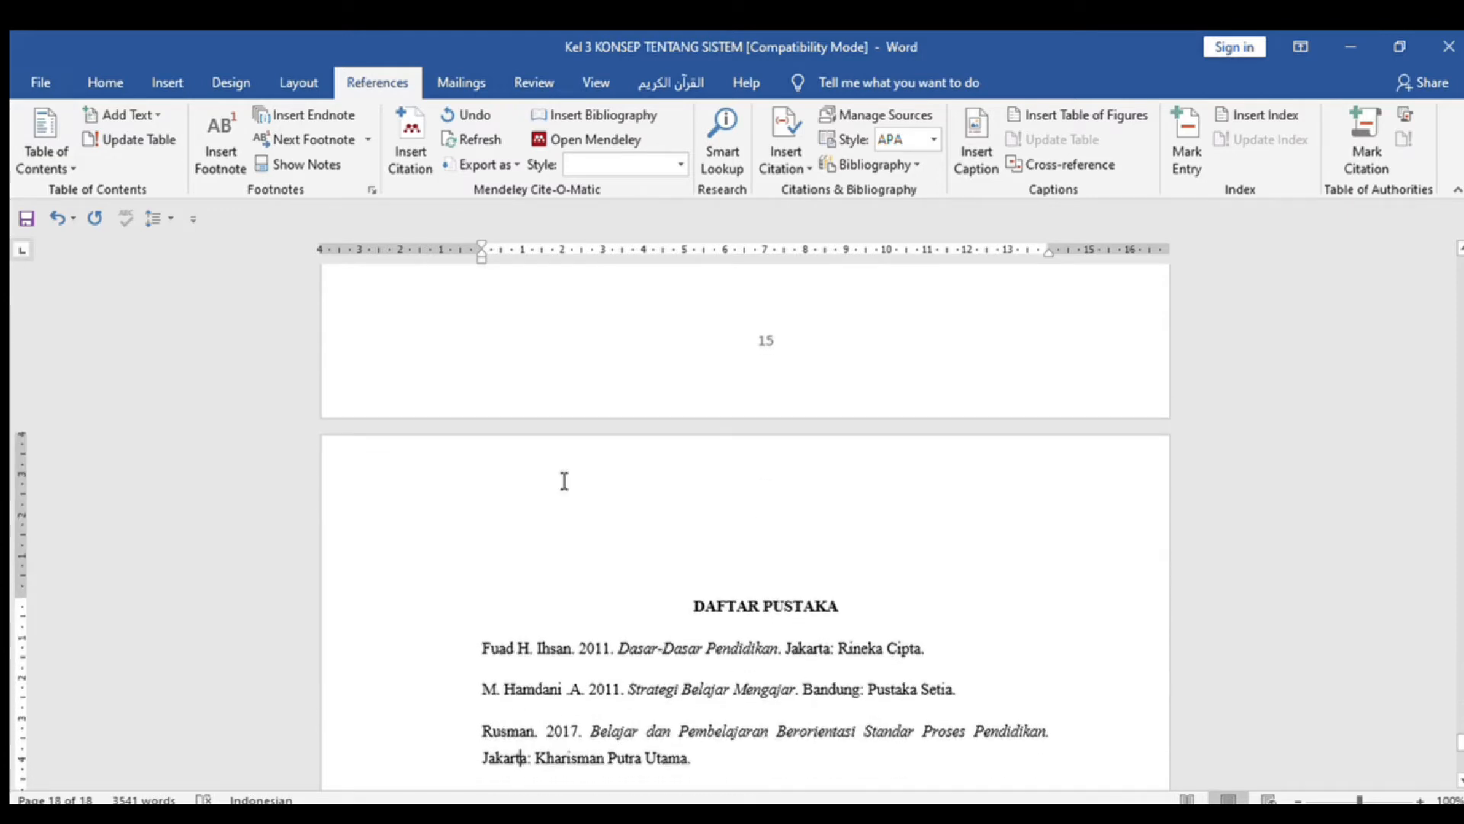
pyautogui.moveTo(760, 605); pyautogui.dragTo(899, 618)
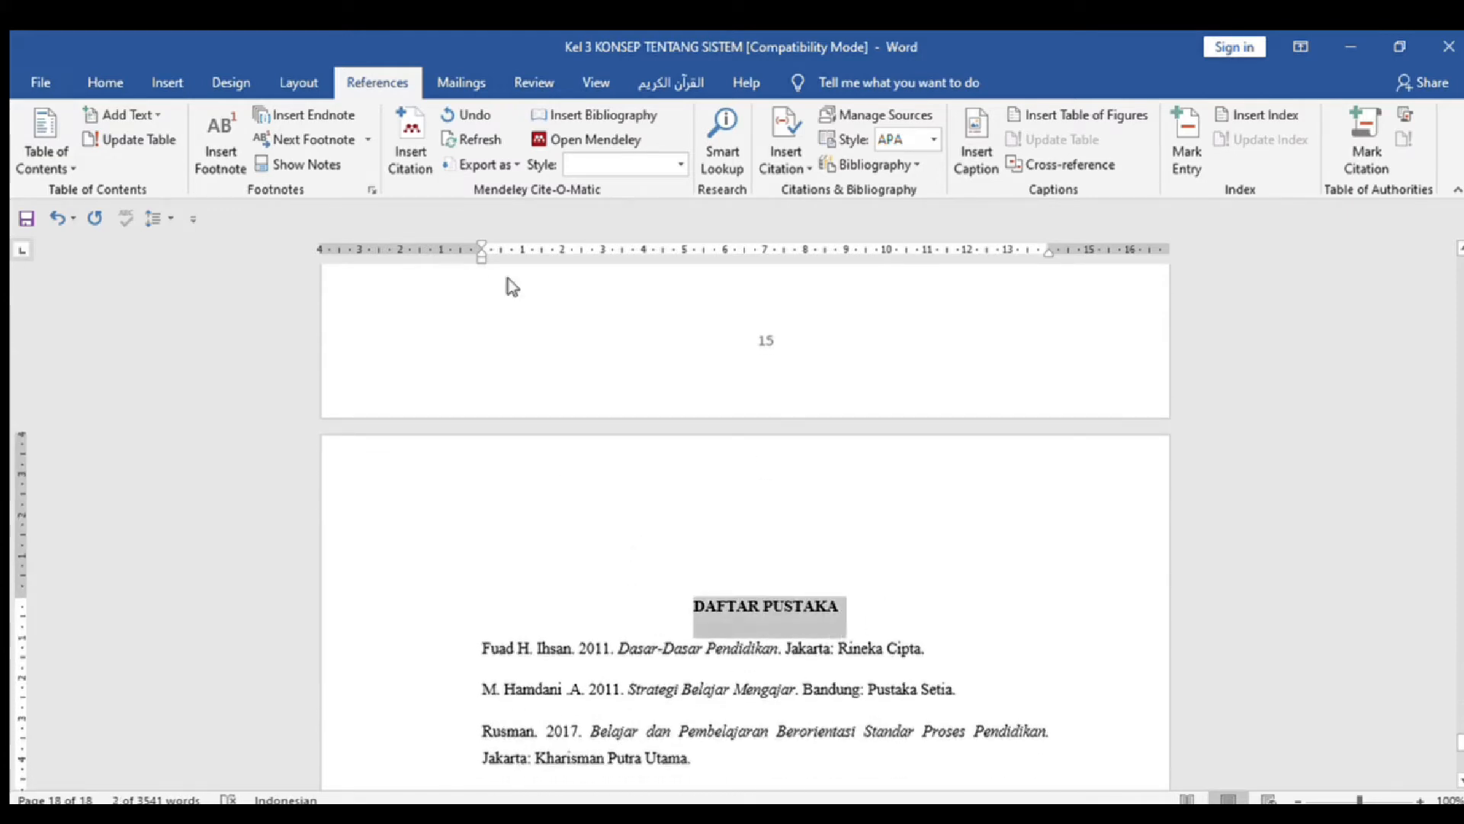
pyautogui.click(144, 154)
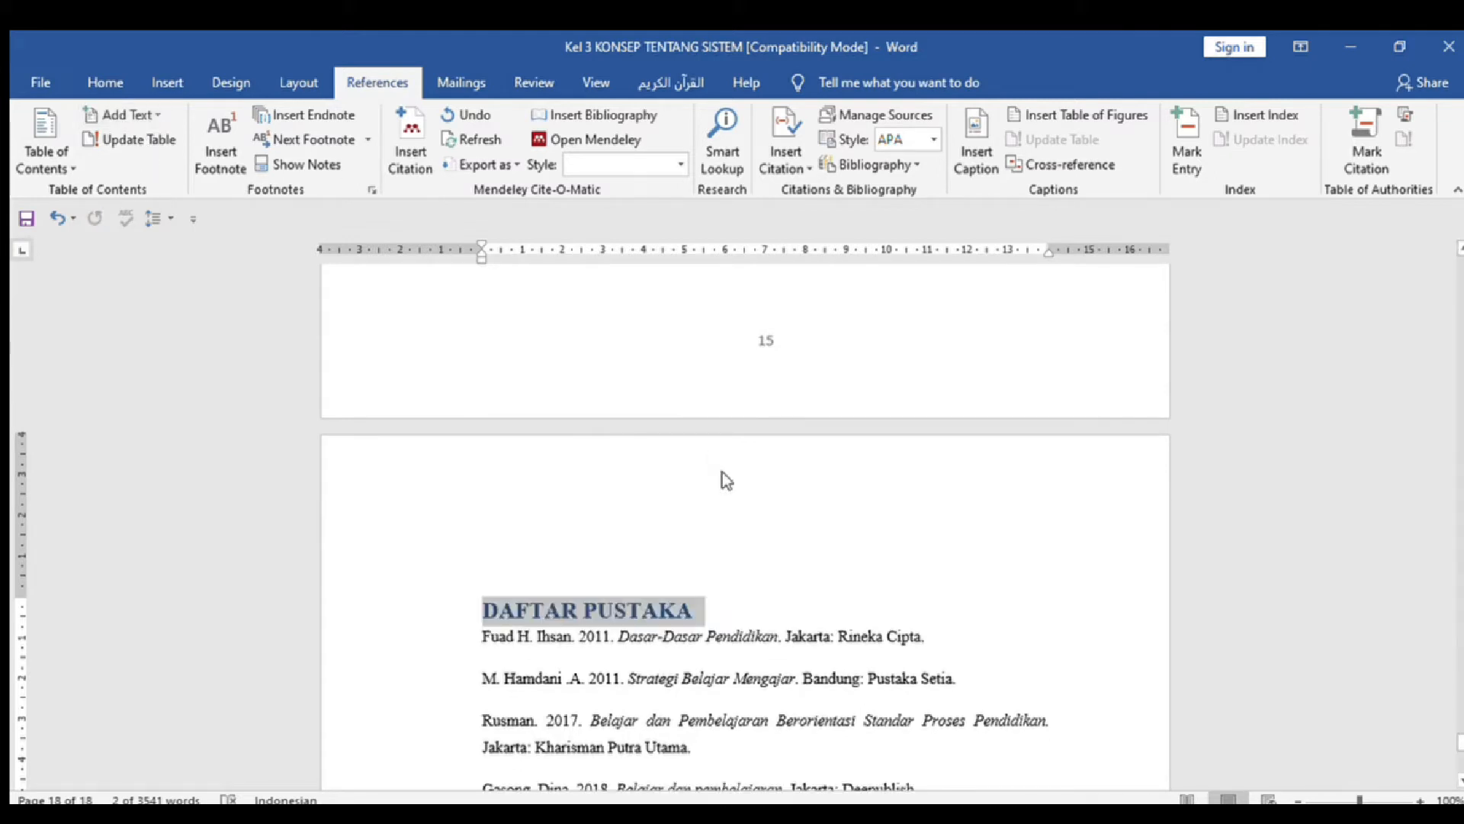
# Step: Format the DAFTAR PUSTAKA heading as 12 pt with black font colour
pyautogui.click(100, 76)
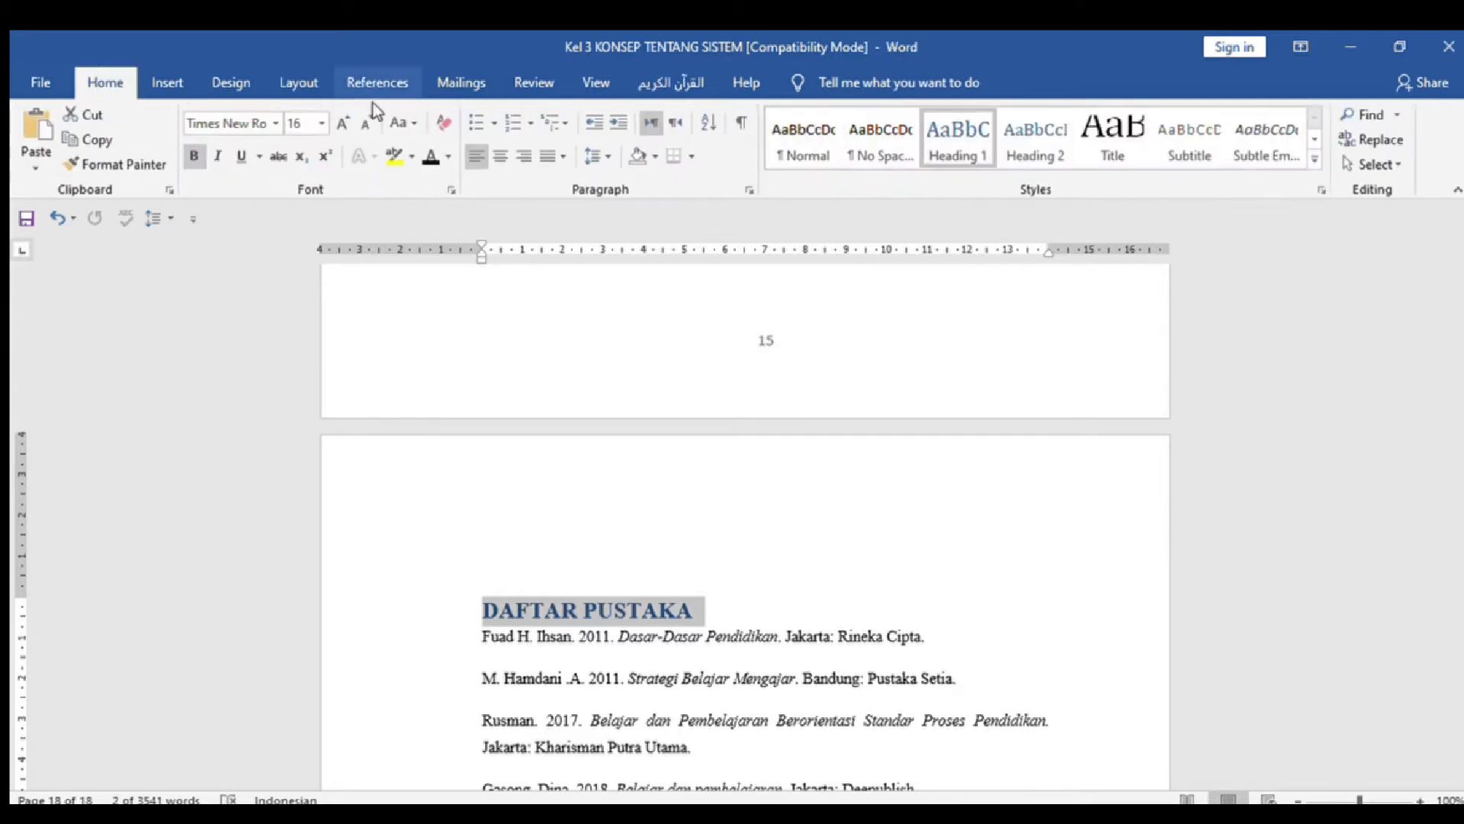
pyautogui.click(321, 123)
pyautogui.click(287, 221)
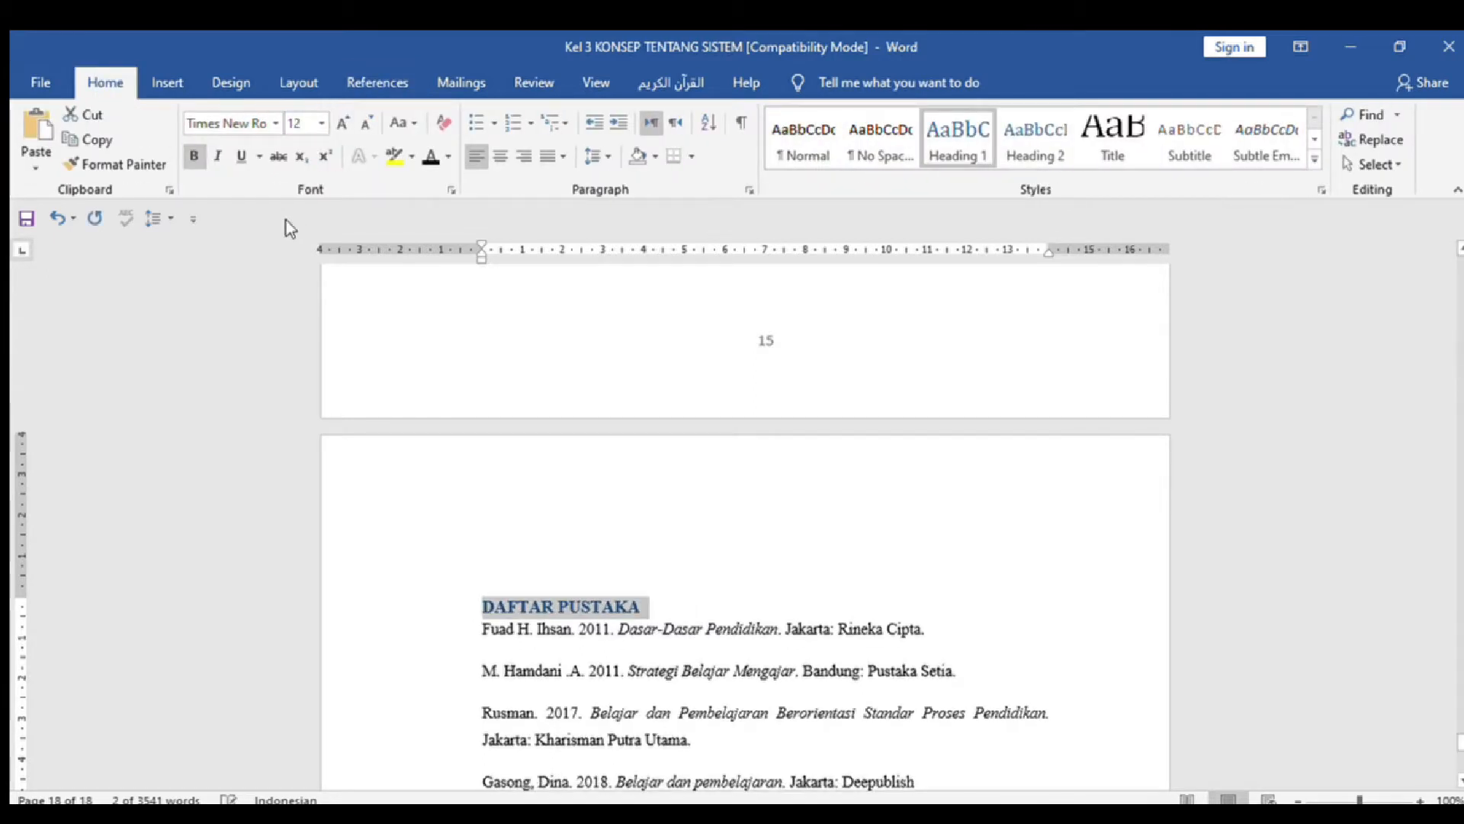
pyautogui.click(428, 154)
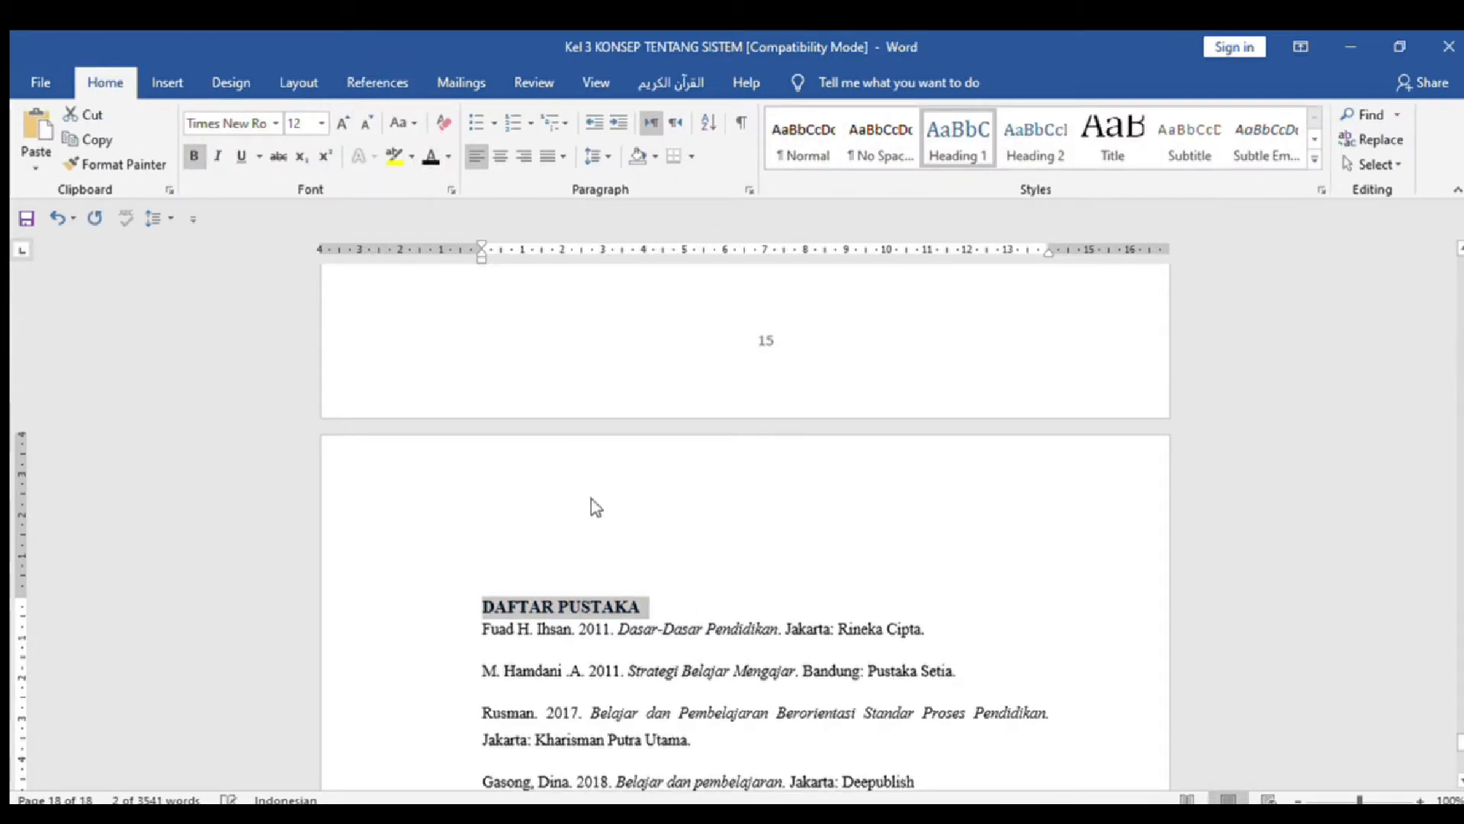
# Step: Review the paper from the bibliography back to the blank area at the end of BAB I
pyautogui.click(613, 549)
pyautogui.press('Down')
pyautogui.press('Down')
pyautogui.press('Down')
pyautogui.press('Down')
pyautogui.press('Down')
pyautogui.press('Down')
pyautogui.press('pagedown')
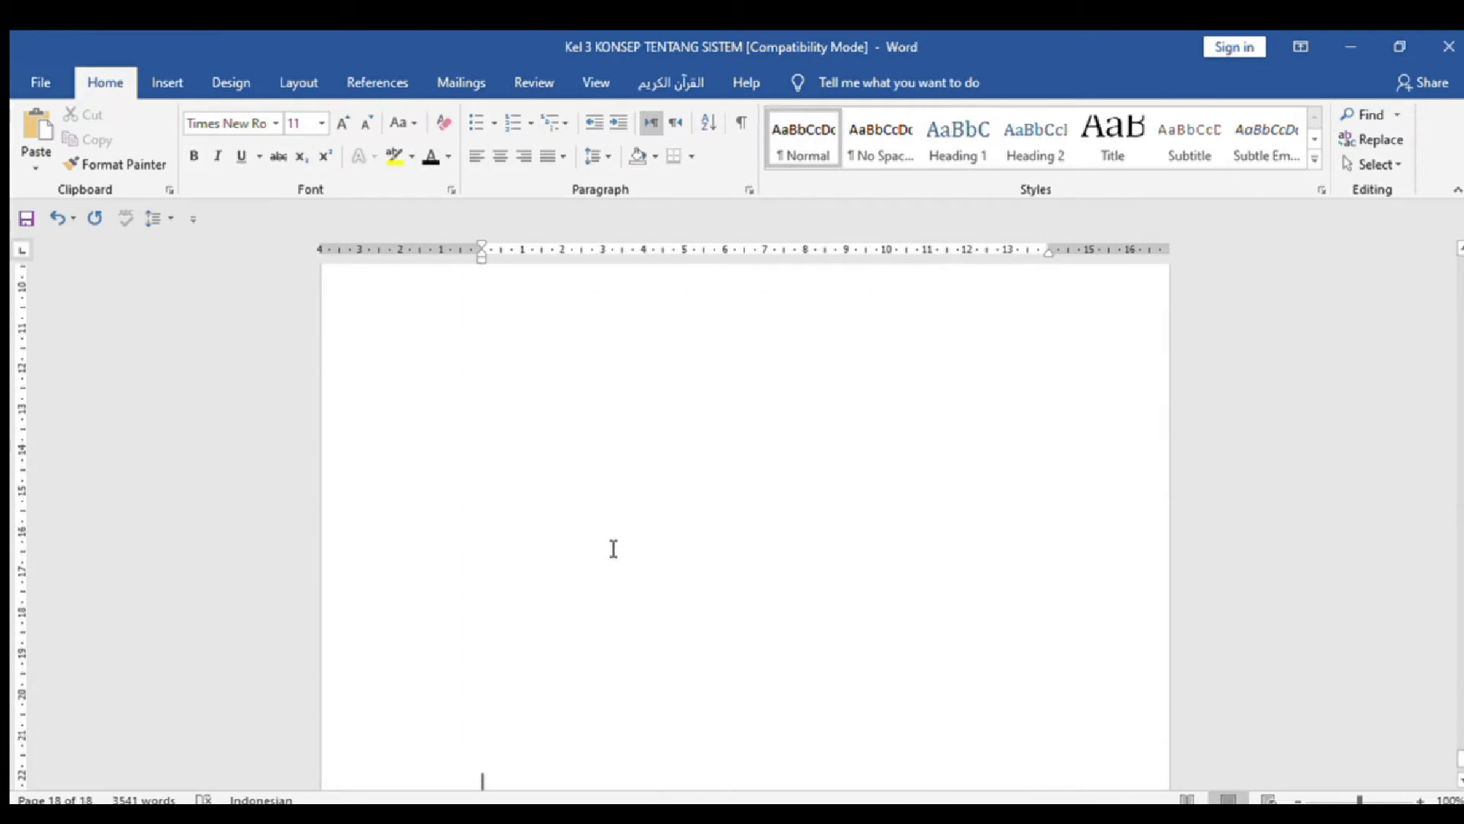
pyautogui.scroll(20, 613, 549)
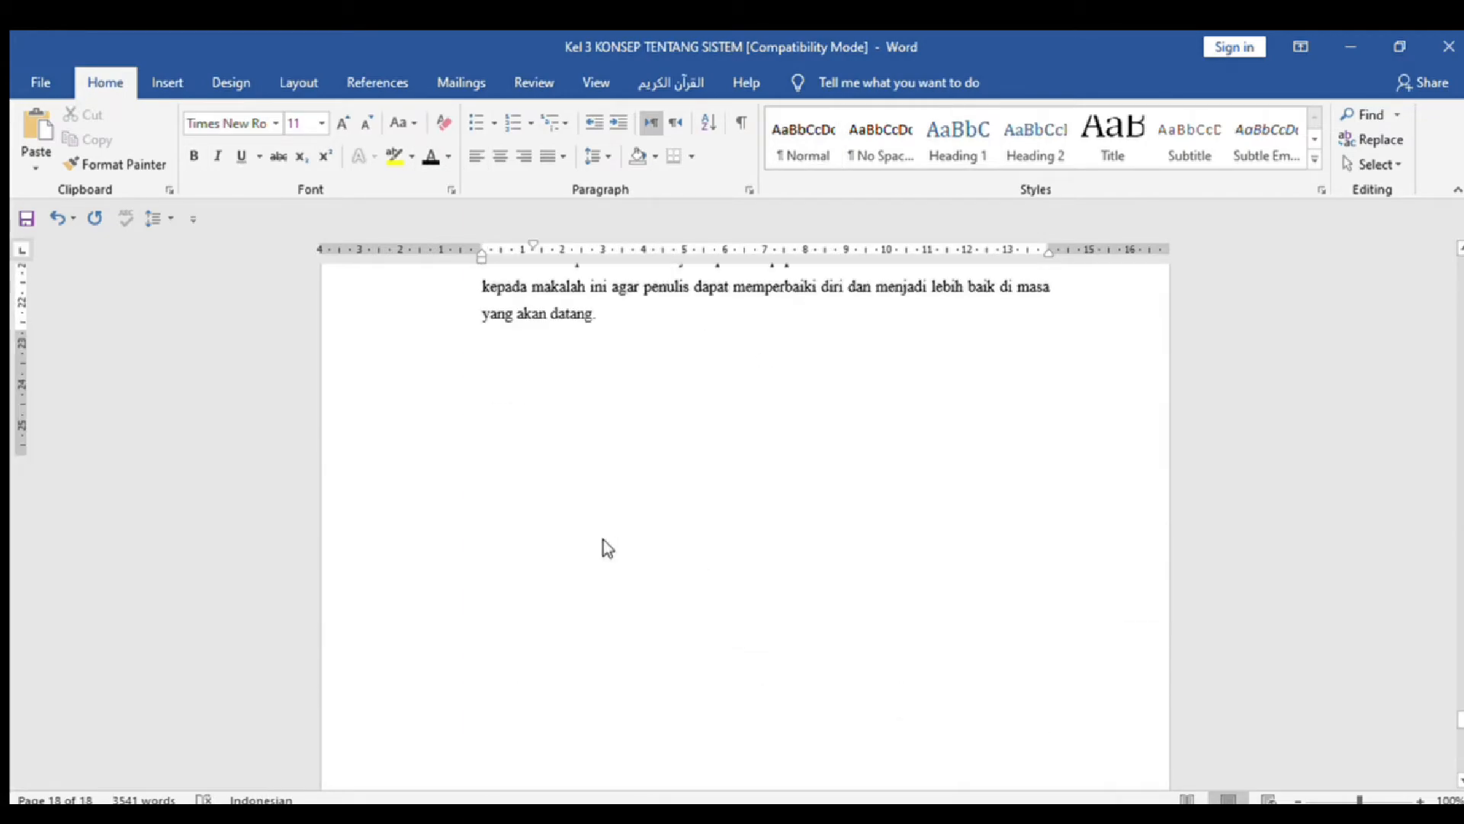
pyautogui.scroll(20, 613, 549)
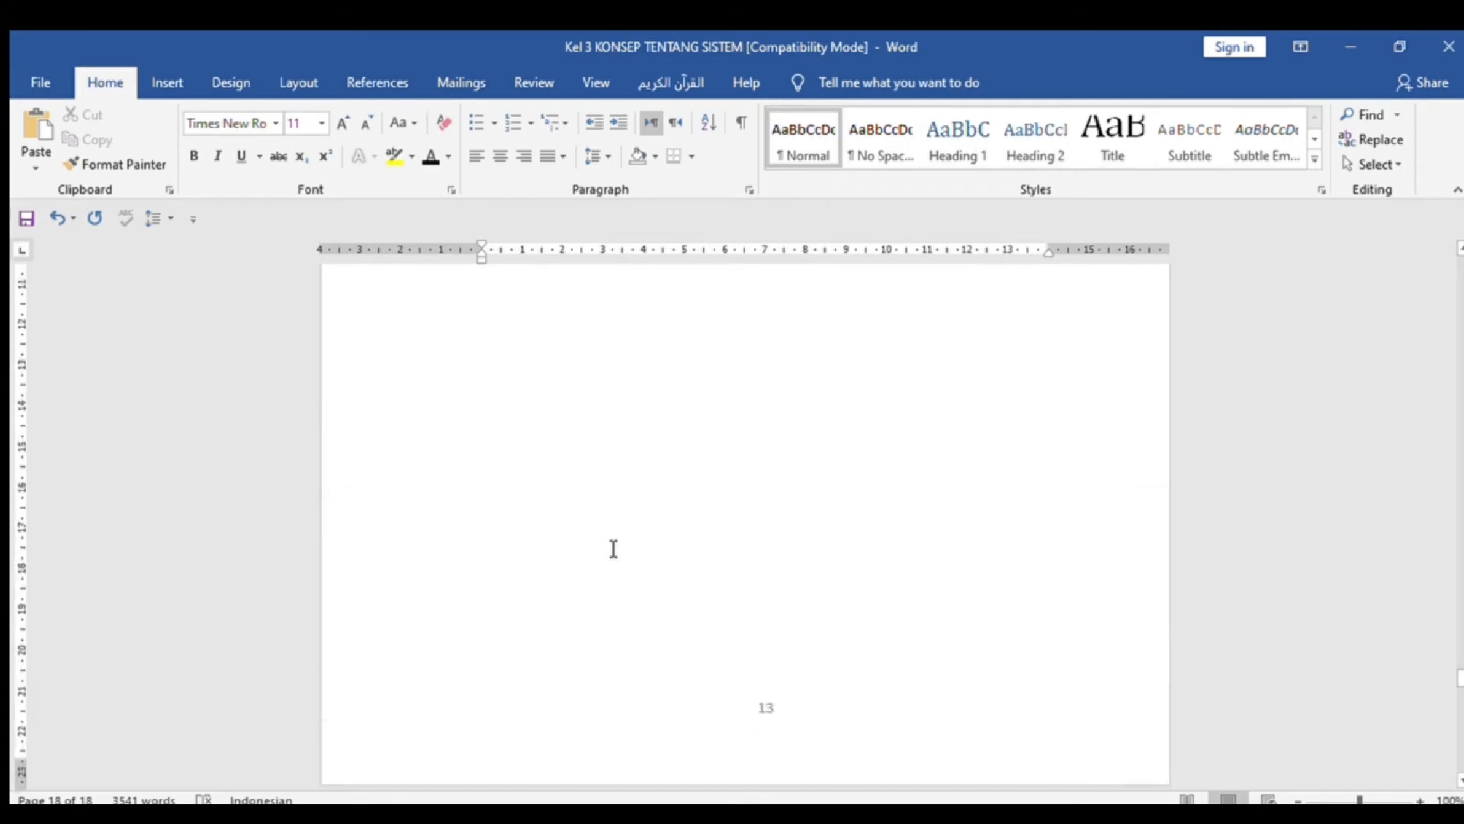
pyautogui.scroll(20, 613, 549)
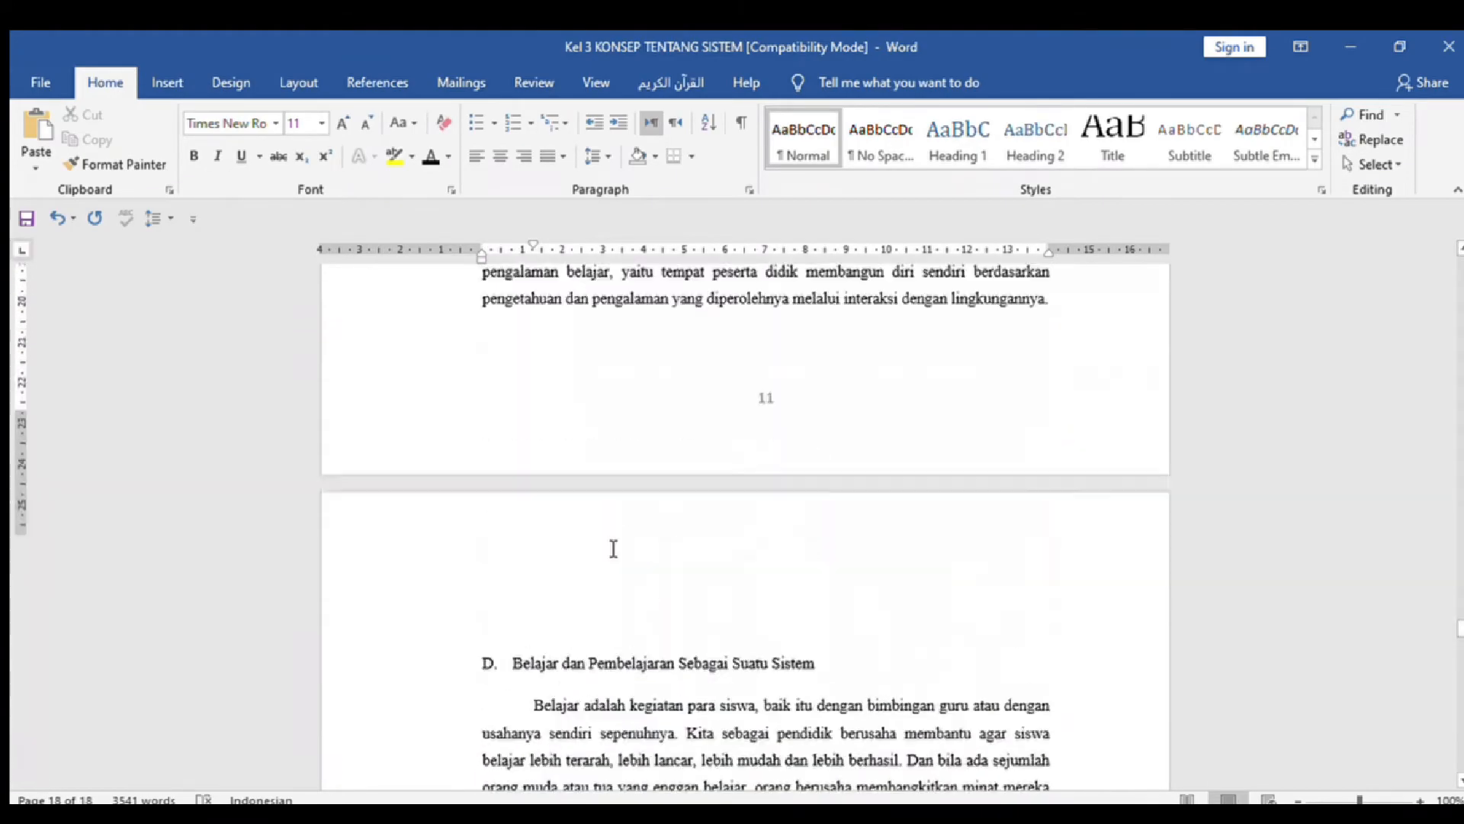
pyautogui.scroll(20, 613, 549)
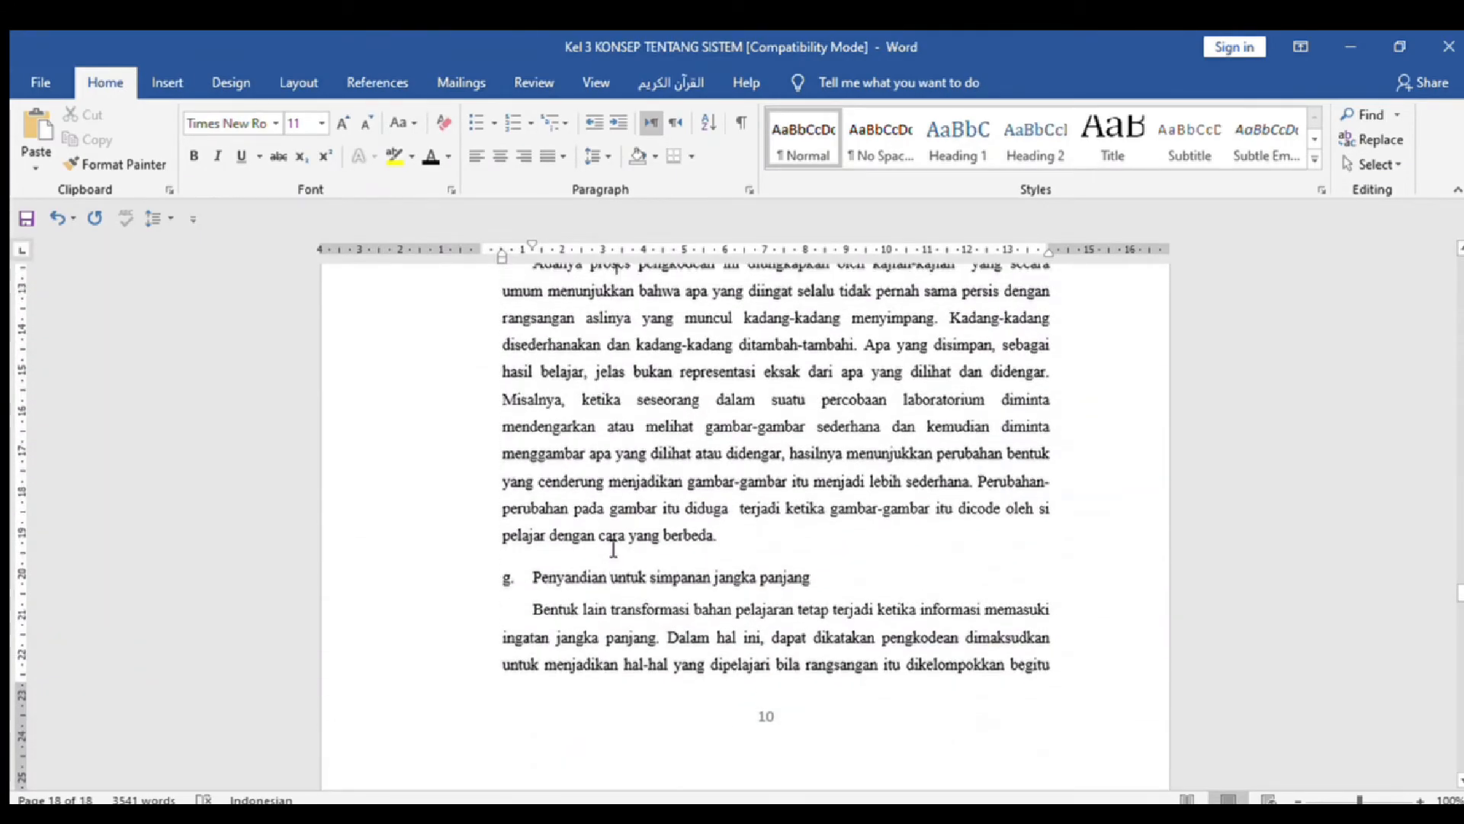
pyautogui.scroll(20, 613, 548)
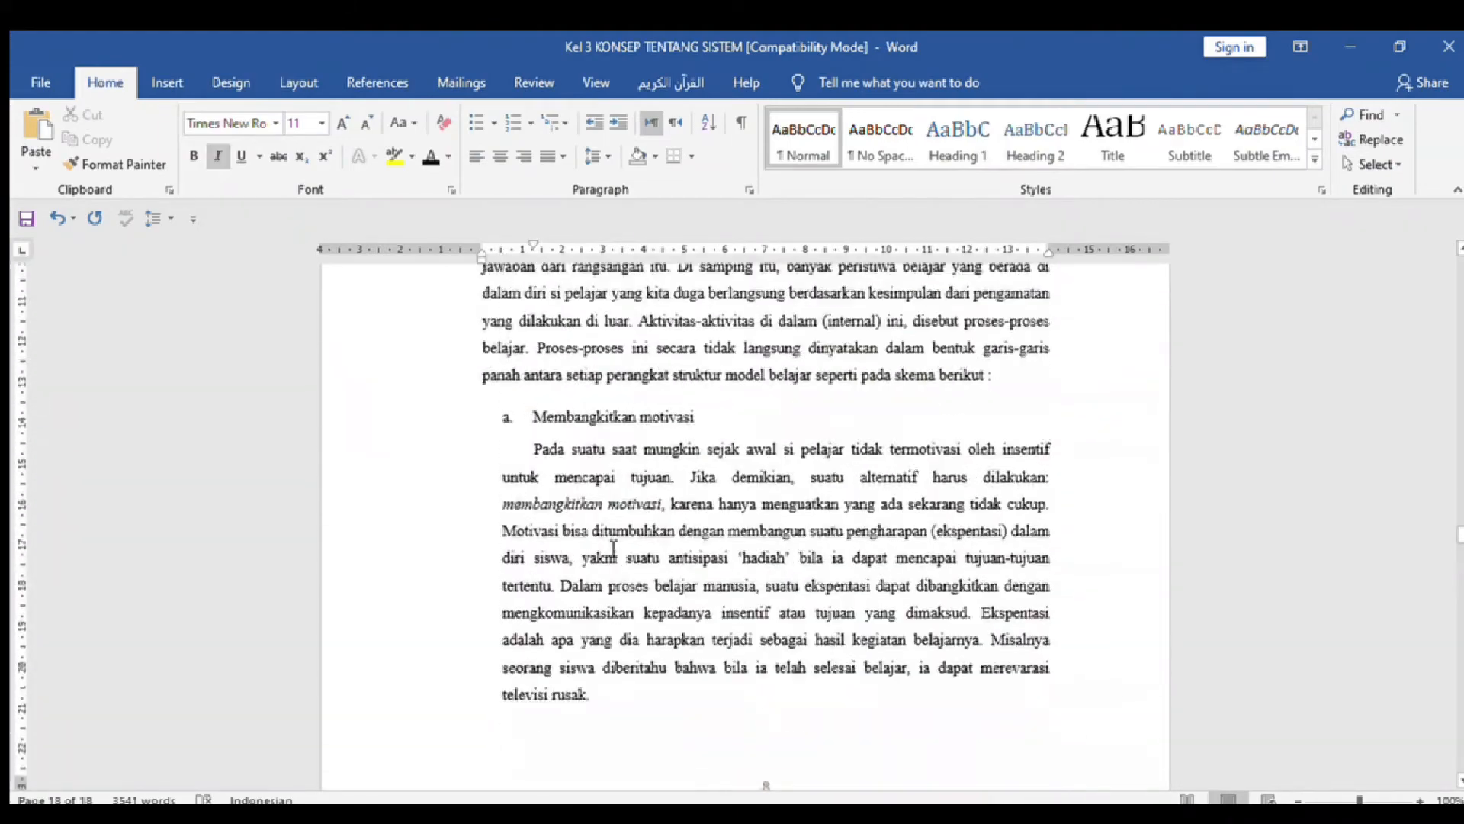
pyautogui.scroll(20, 613, 547)
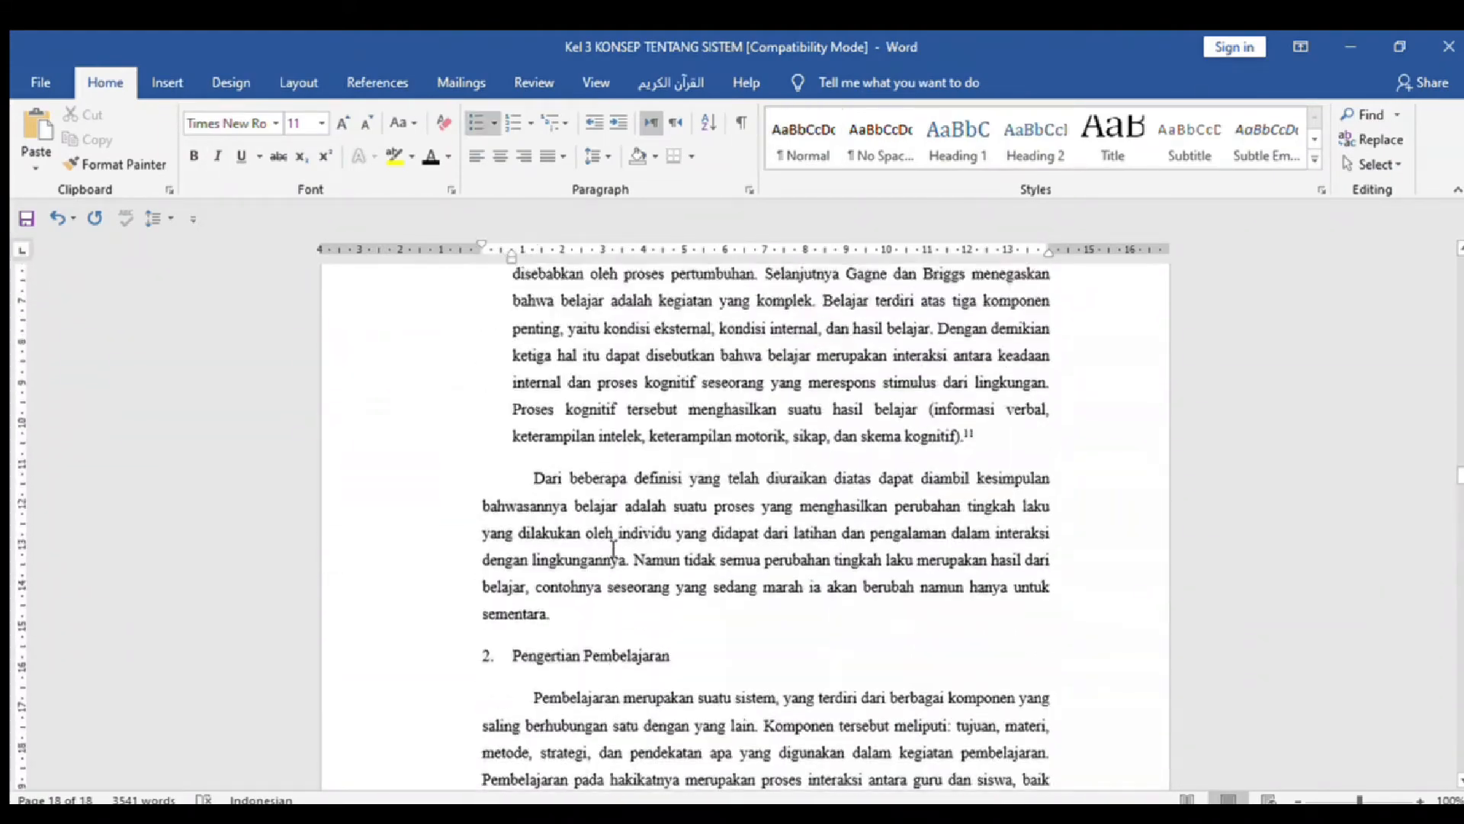
pyautogui.scroll(20, 613, 547)
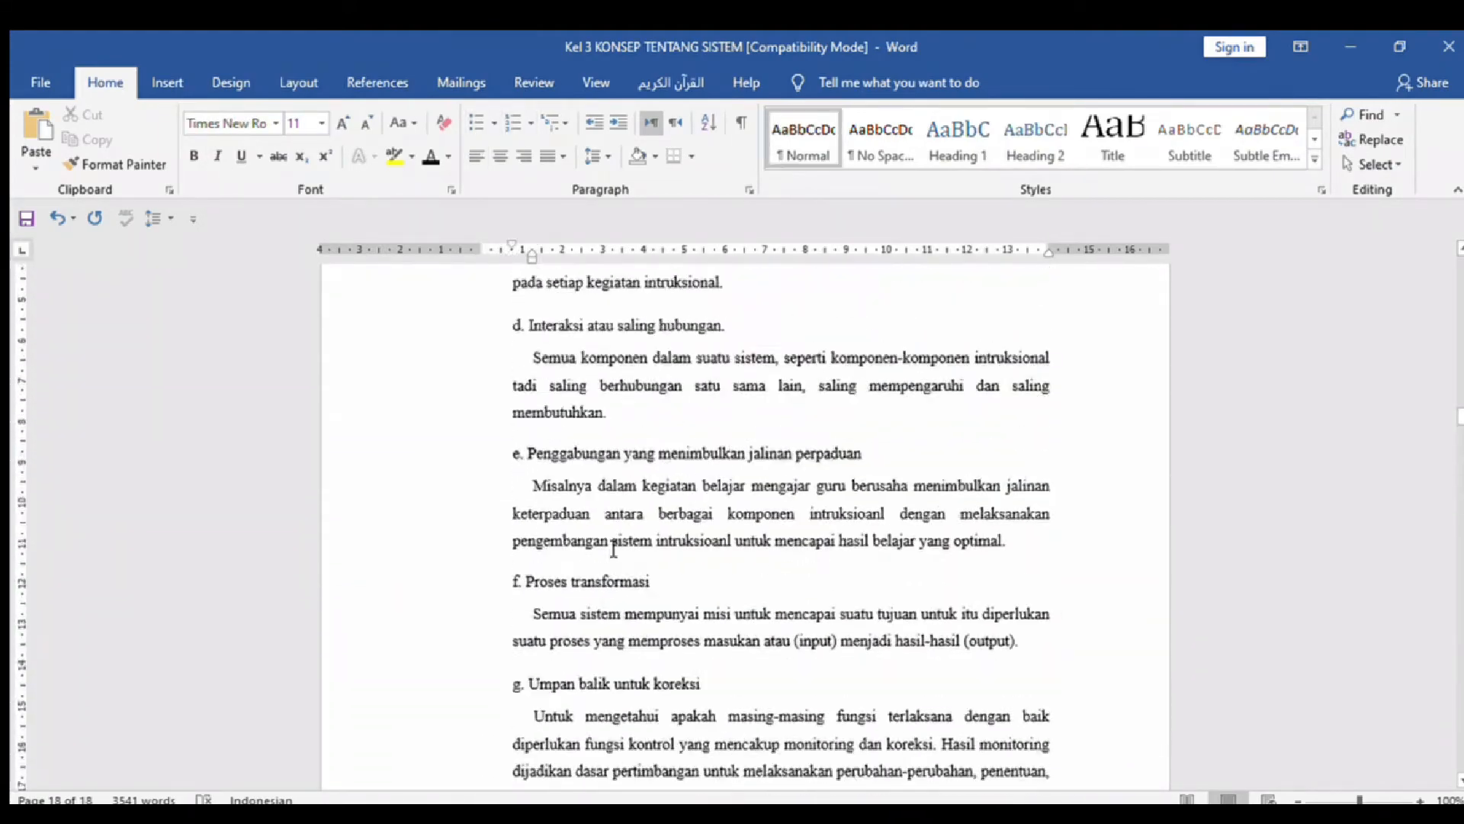
pyautogui.scroll(20, 613, 547)
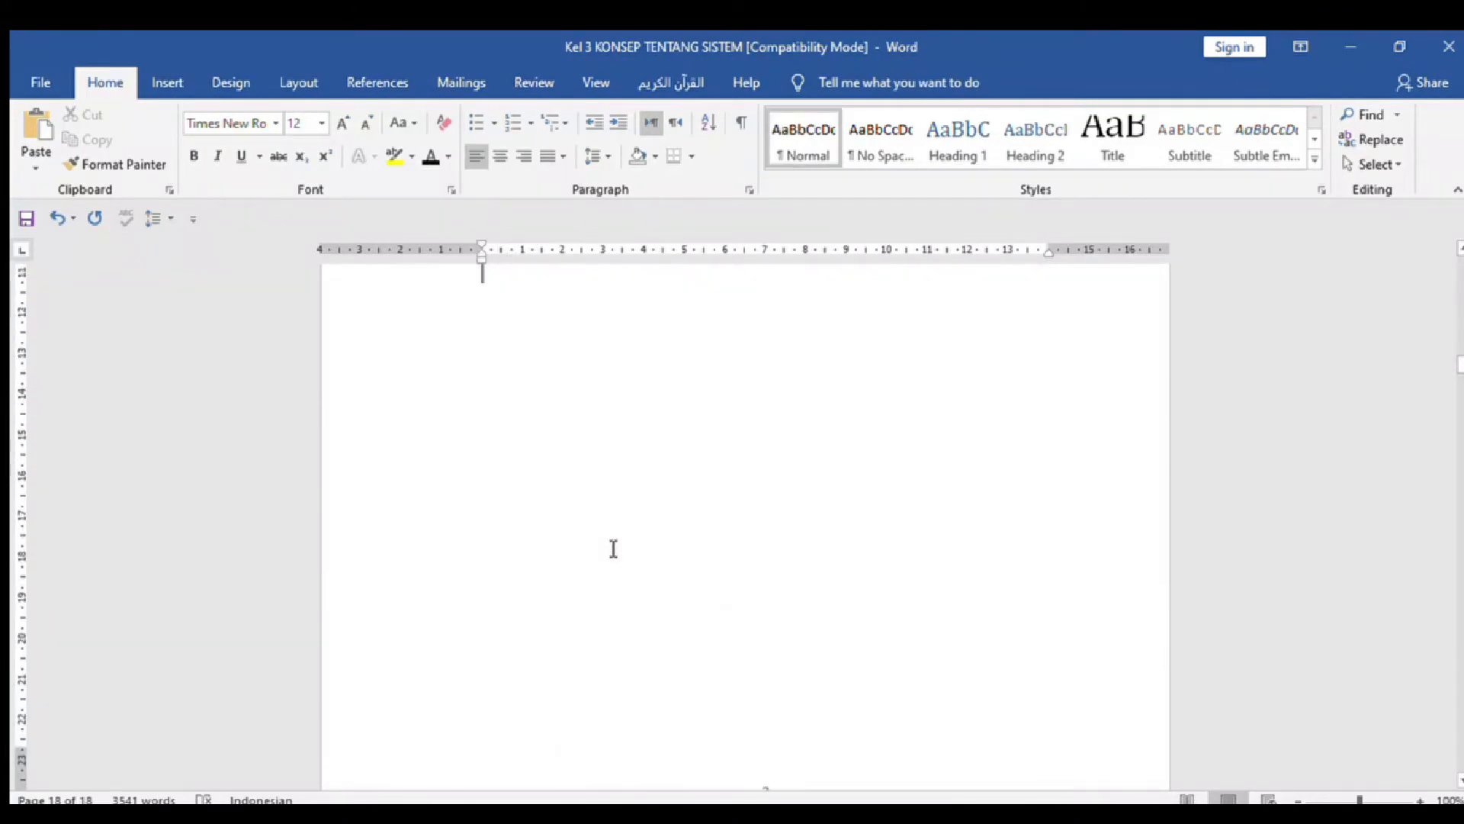
pyautogui.scroll(4, 613, 548)
# Step: Insert two page breaks at the end of BAB I's last page, ahead of the BAB II heading
pyautogui.click(613, 547)
pyautogui.press('Down')
pyautogui.press('Down')
pyautogui.press('Down')
pyautogui.press('Down')
pyautogui.press('Down')
pyautogui.press('Down')
pyautogui.press('Down')
pyautogui.press('Down')
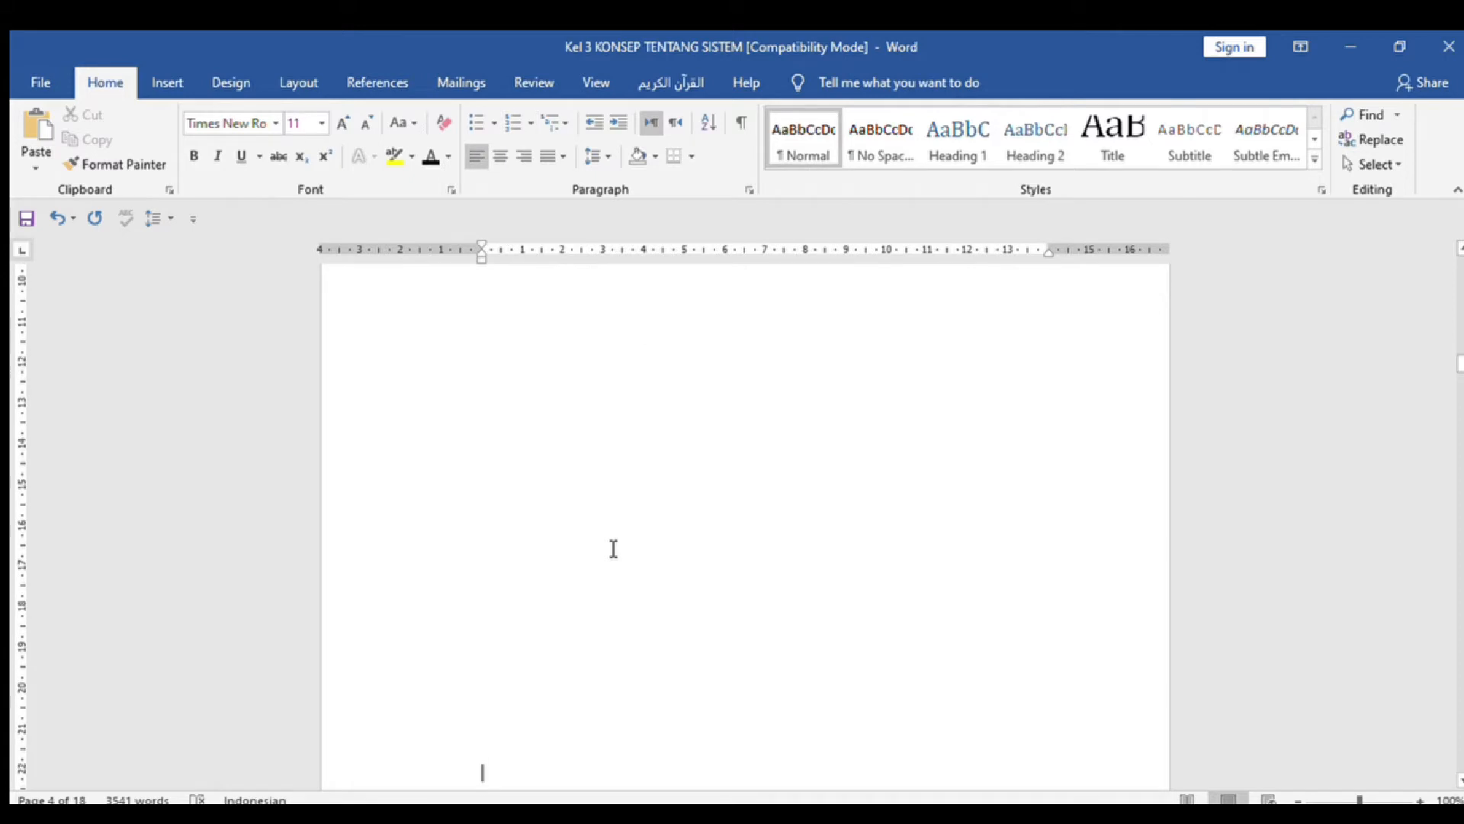
pyautogui.press('Up')
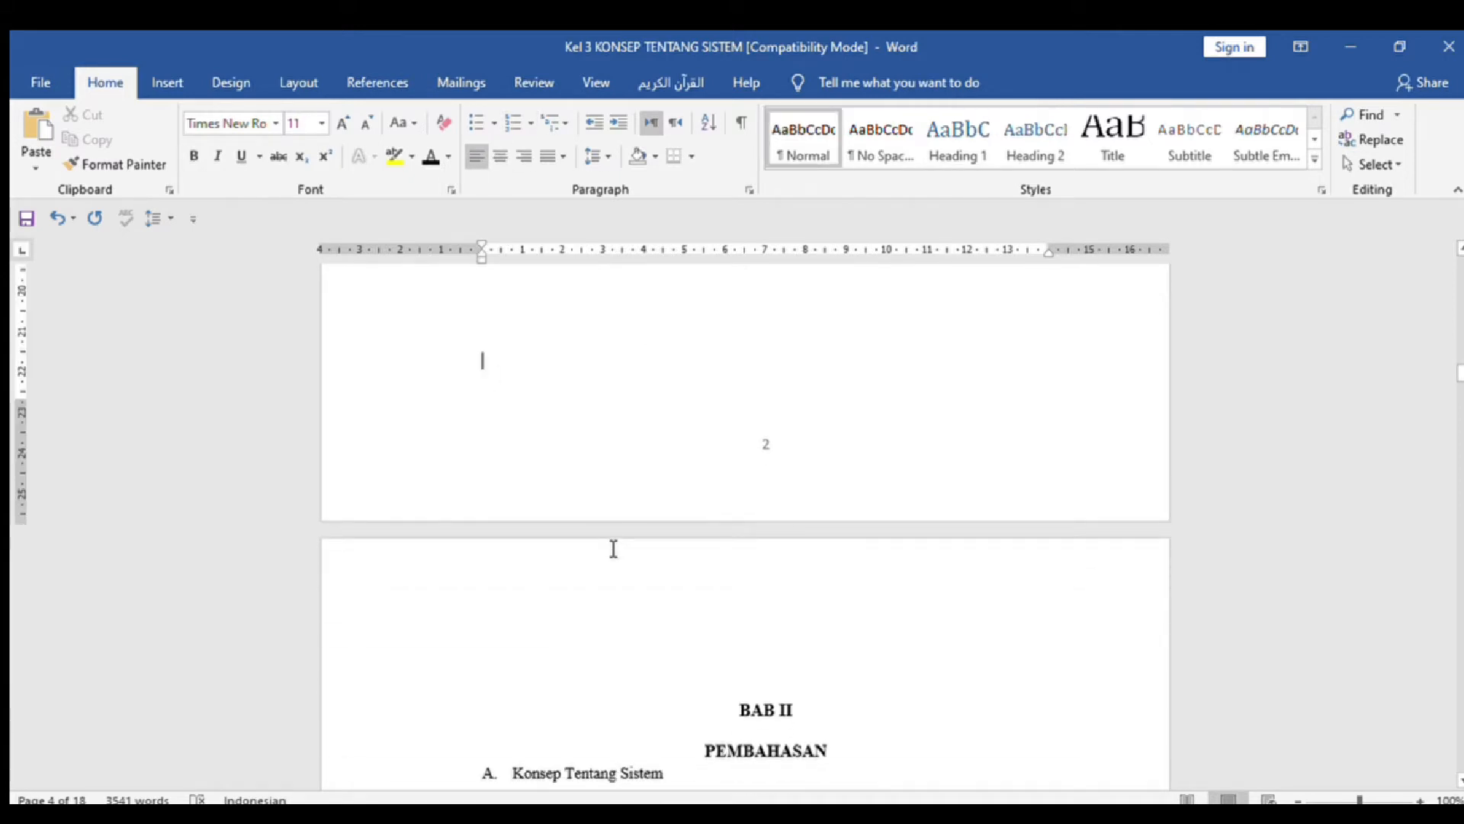
pyautogui.press('Return')
pyautogui.press('Return')
pyautogui.scroll(-3, 745, 526)
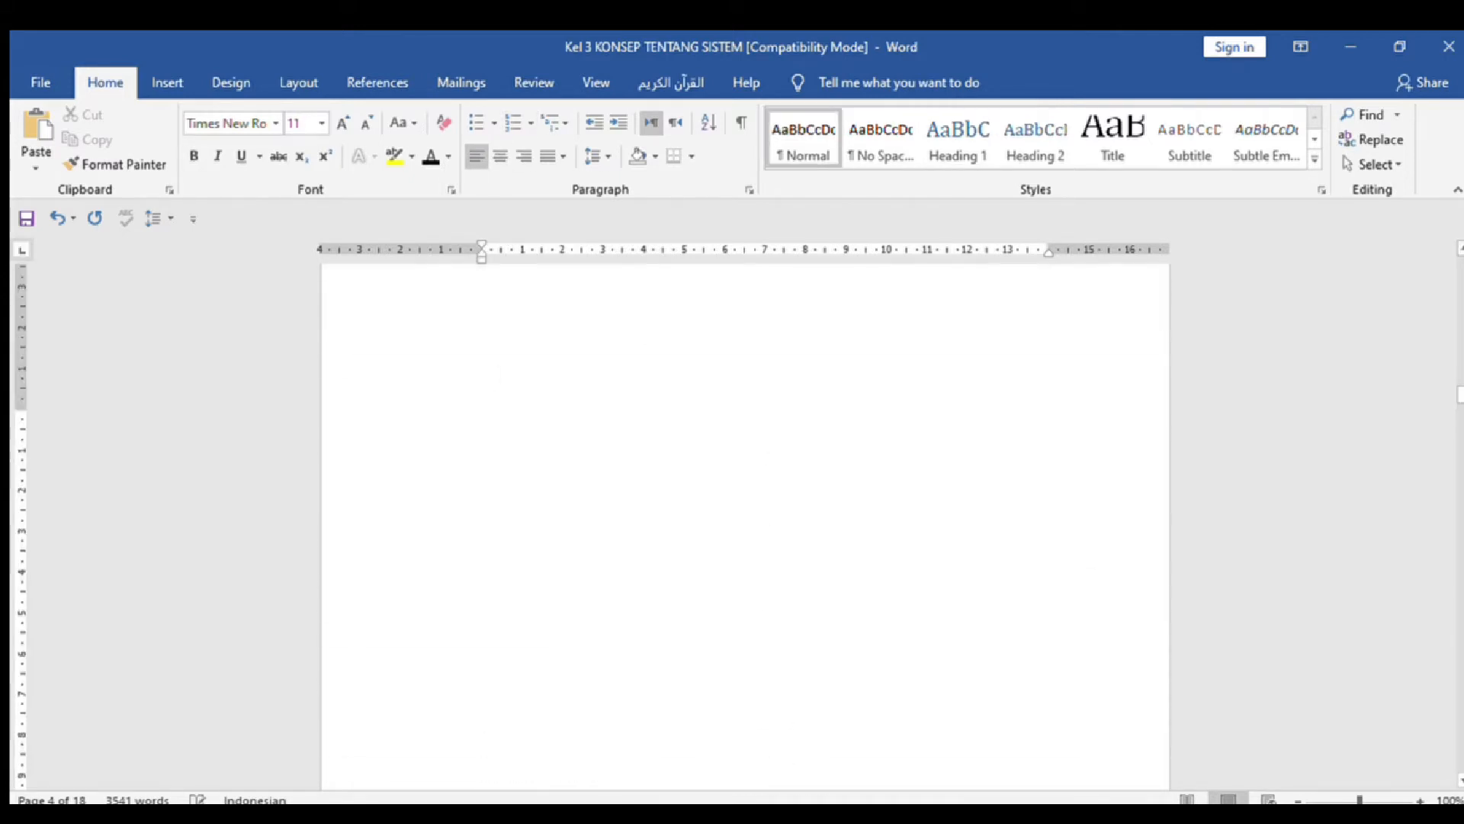
pyautogui.scroll(-3, 765, 702)
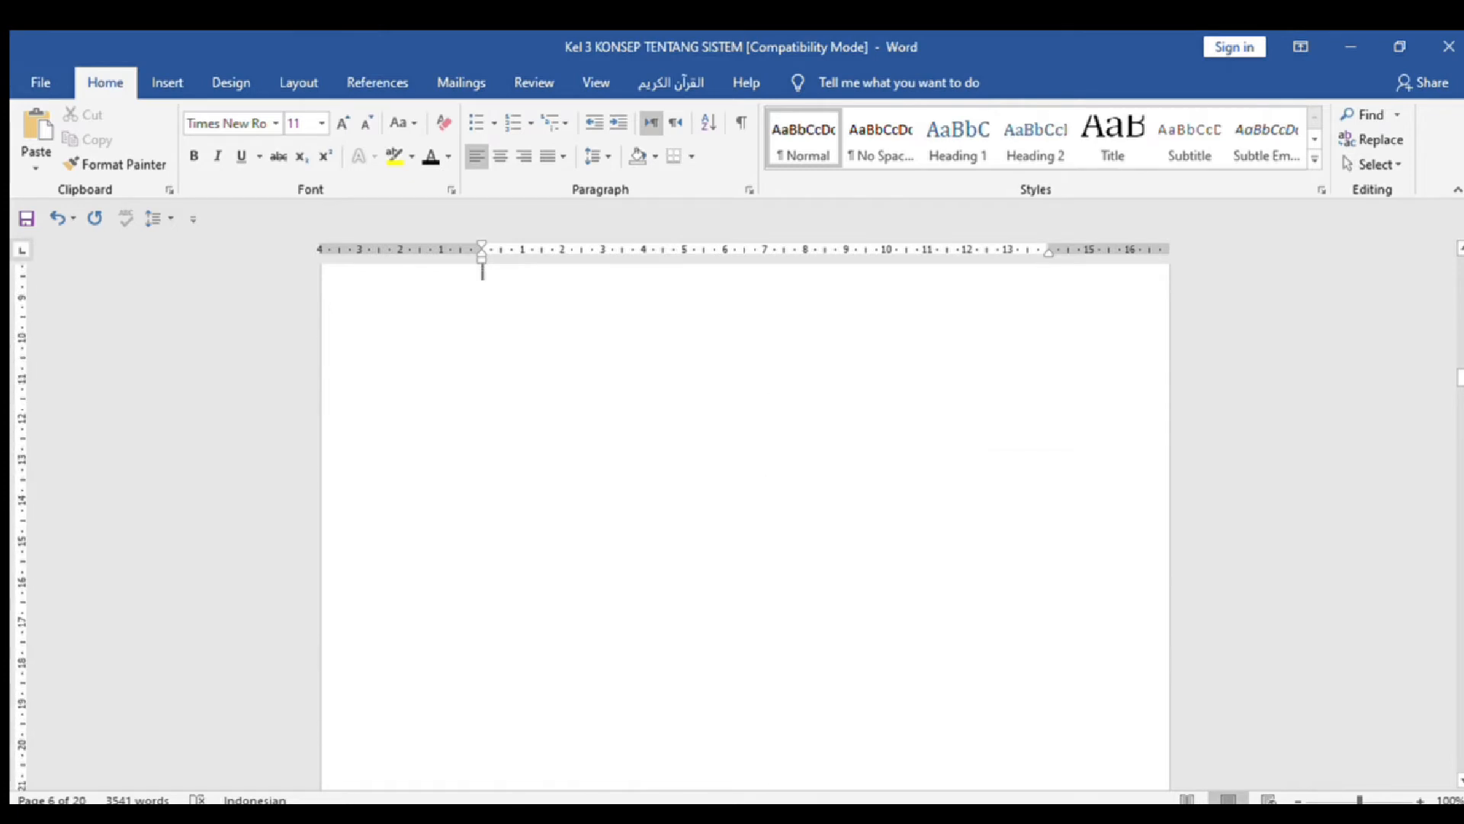
pyautogui.scroll(3, 482, 259)
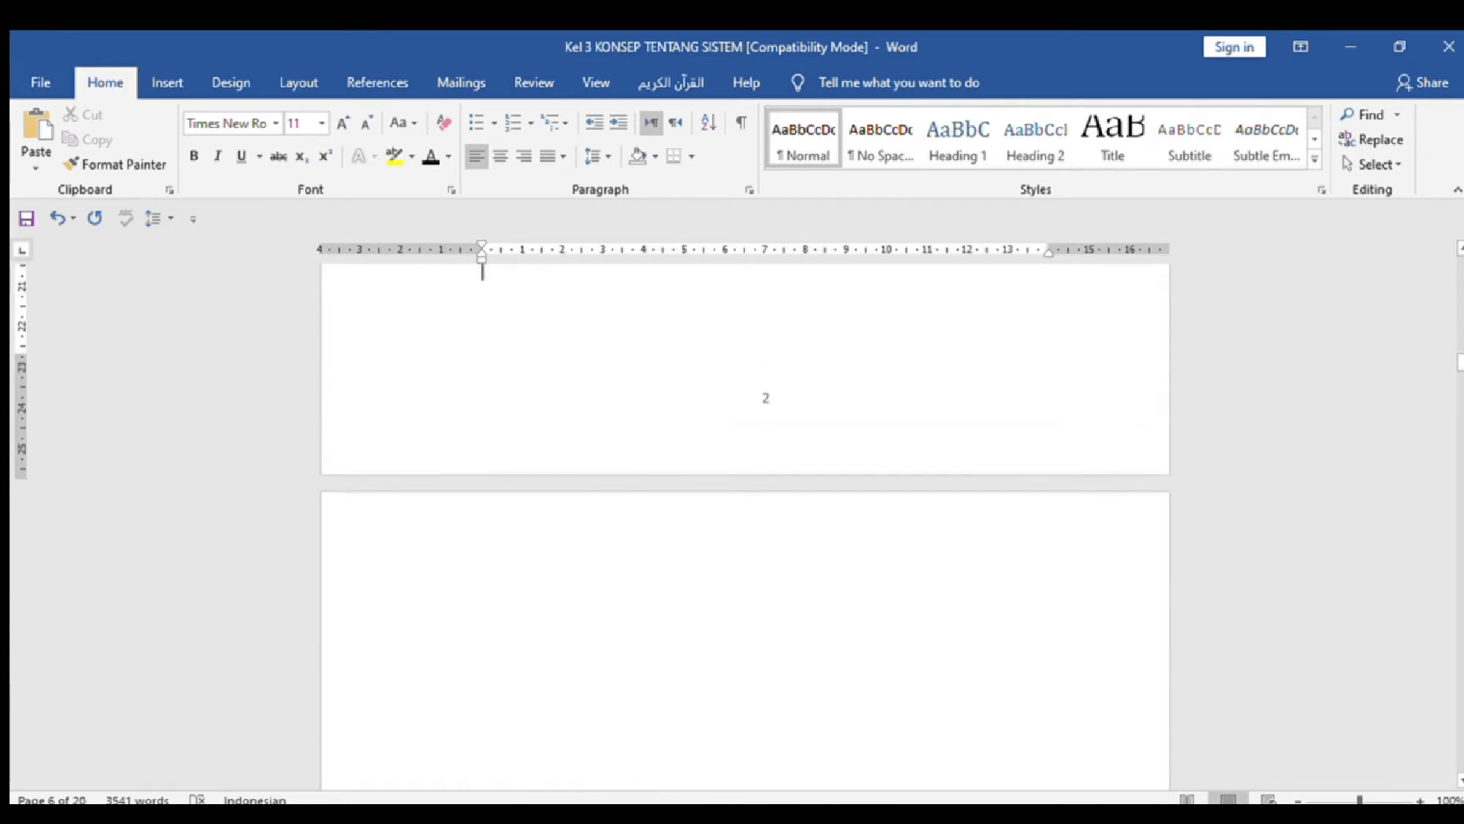
# Step: Insert an automatic table of contents on the new blank page following BAB I
pyautogui.click(482, 315)
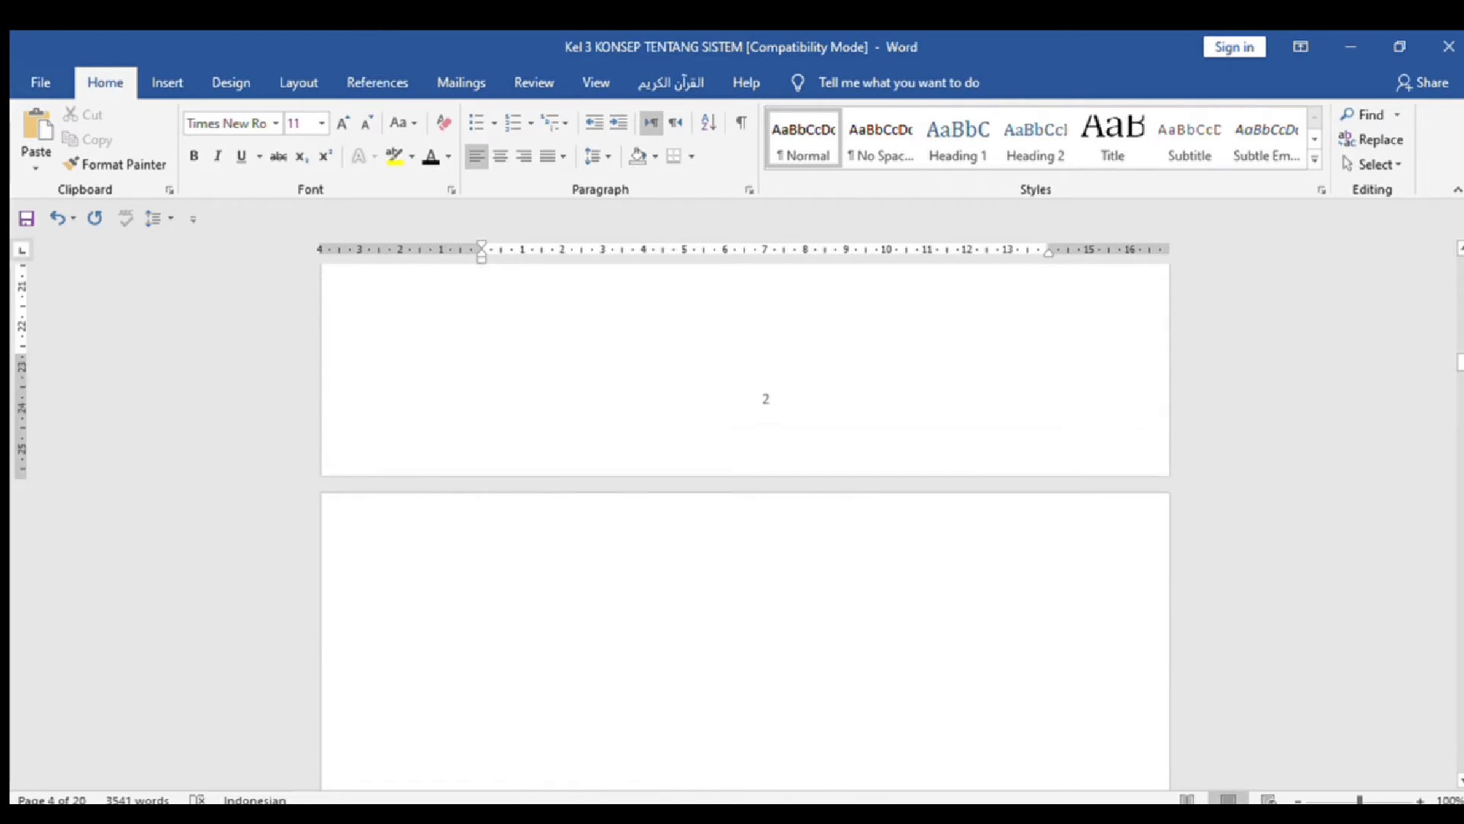
pyautogui.click(482, 665)
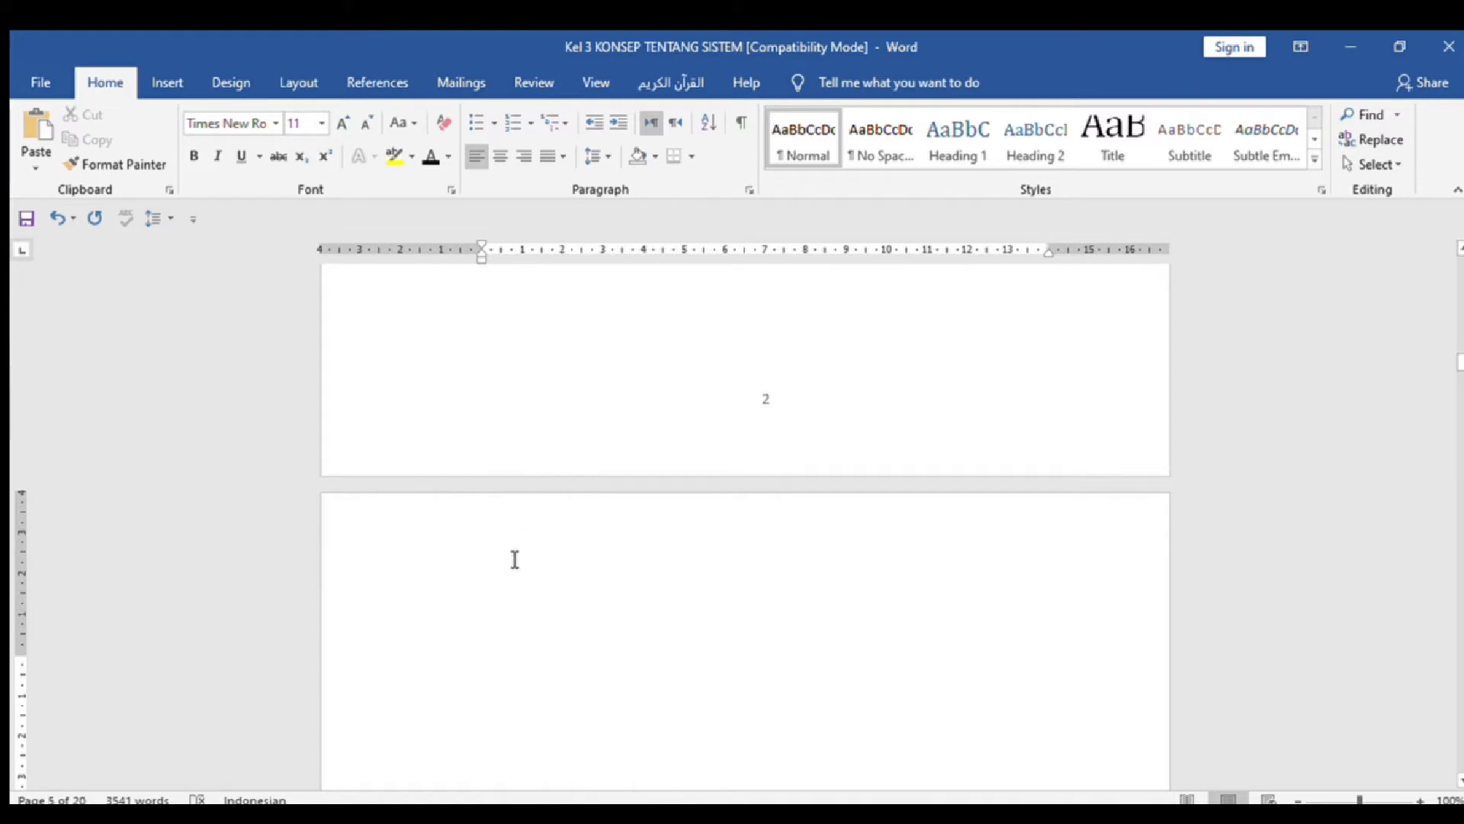
pyautogui.press('BackSpace')
pyautogui.press('Return')
pyautogui.click(373, 82)
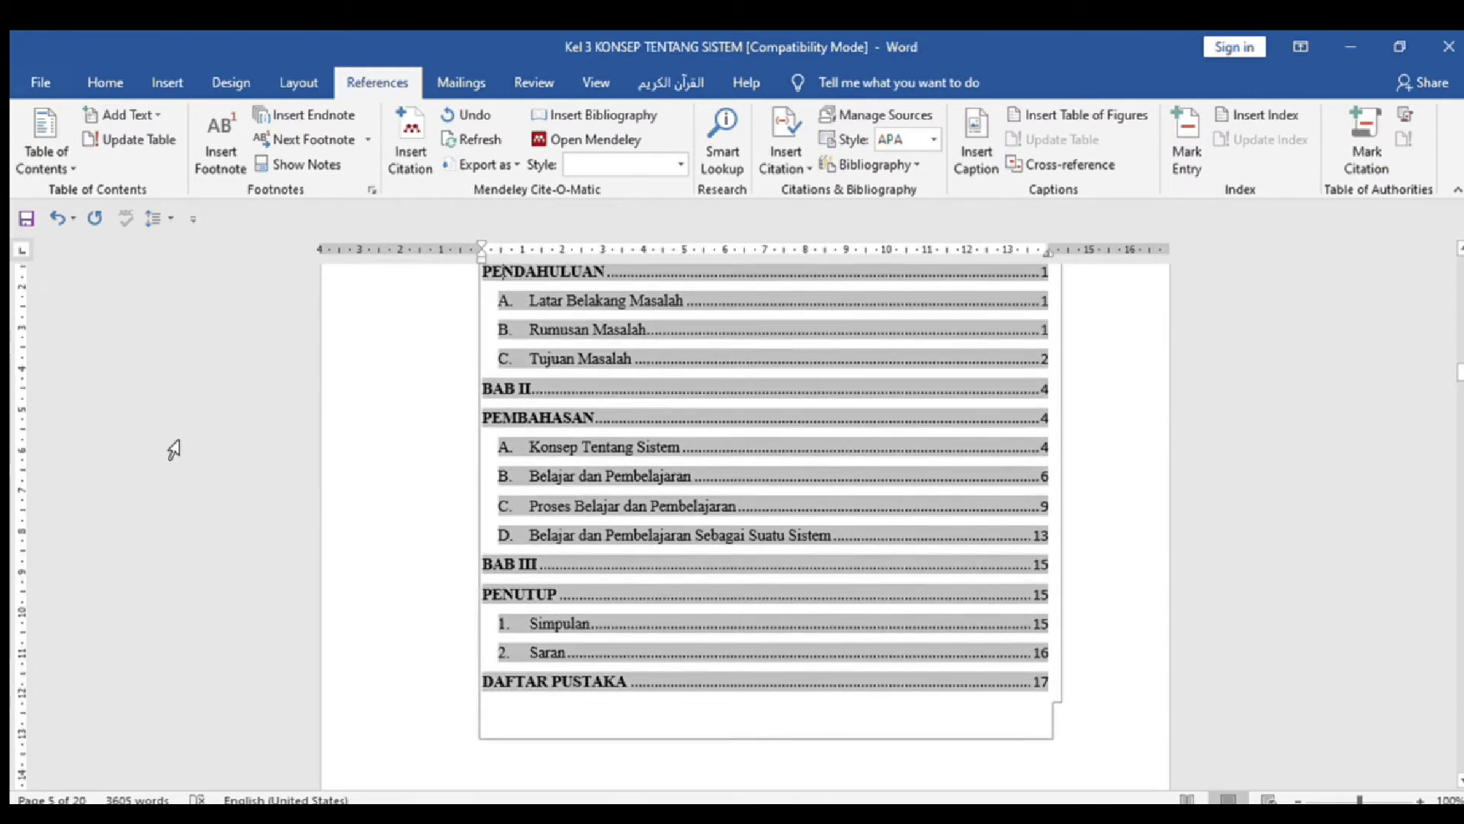
# Step: Check the chapter, section and bibliography entries with their page numbers in the new table of contents
pyautogui.press('Up')
pyautogui.press('Up')
pyautogui.press('Up')
pyautogui.press('Down')
pyautogui.press('Down')
pyautogui.press('Down')
pyautogui.press('Down')
pyautogui.press('Down')
pyautogui.press('Down')
pyautogui.press('Down')
pyautogui.press('Down')
pyautogui.press('Down')
pyautogui.press('Down')
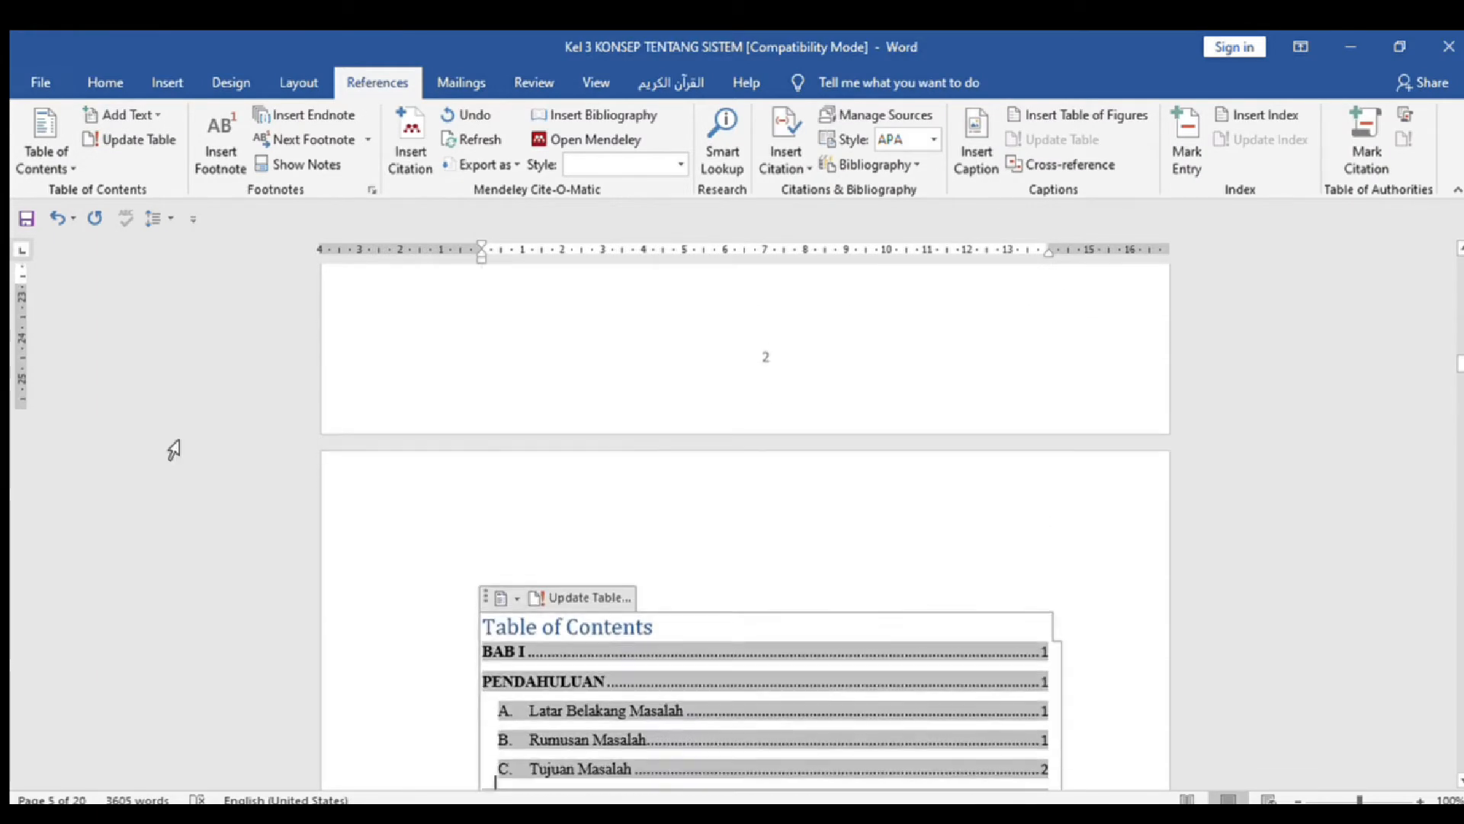
pyautogui.press('Down')
pyautogui.press('Down')
pyautogui.press('Down')
pyautogui.press('Down')
pyautogui.press('Down')
pyautogui.press('Down')
pyautogui.press('Down')
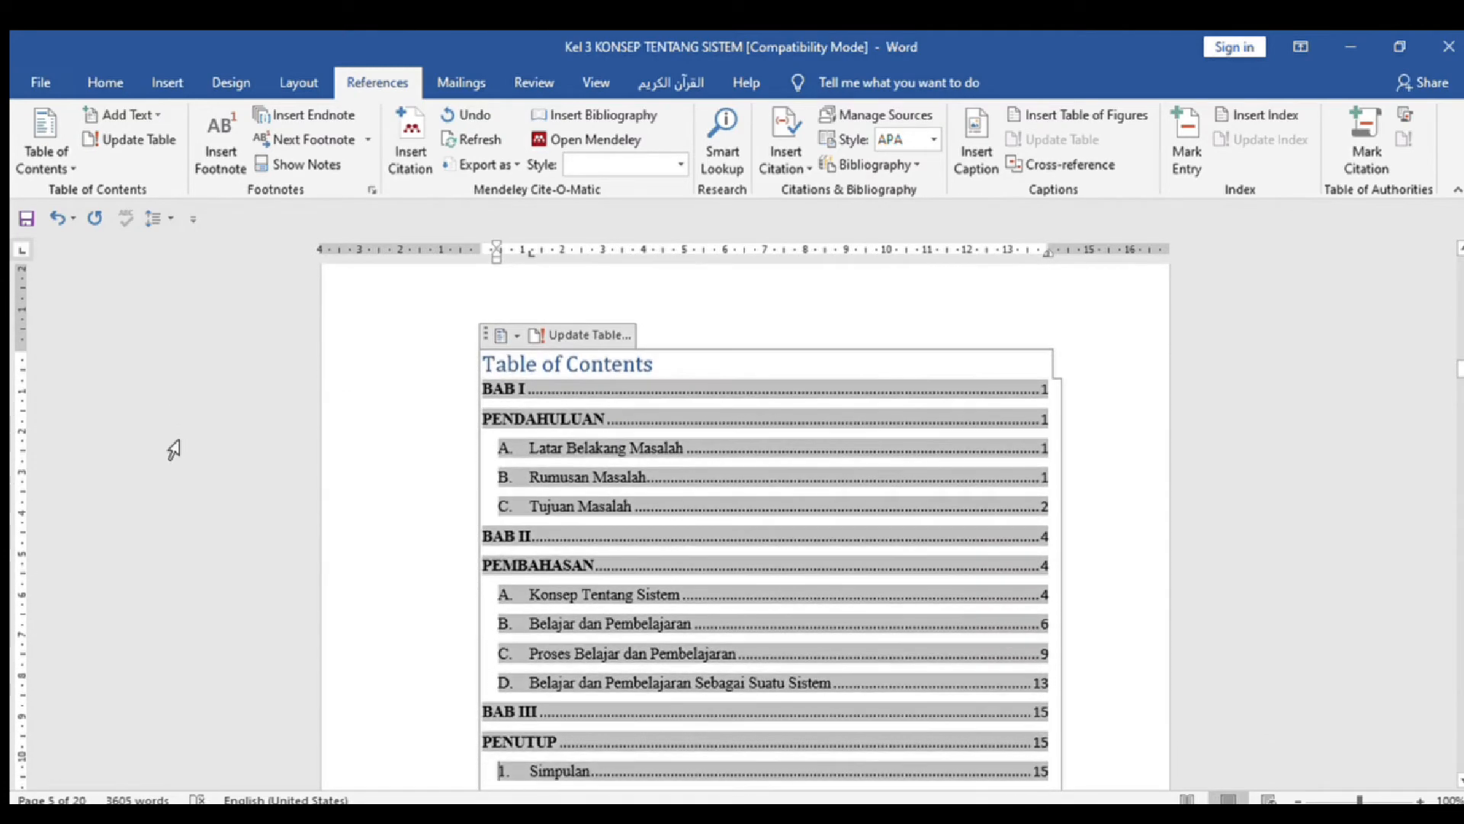
pyautogui.press('Down')
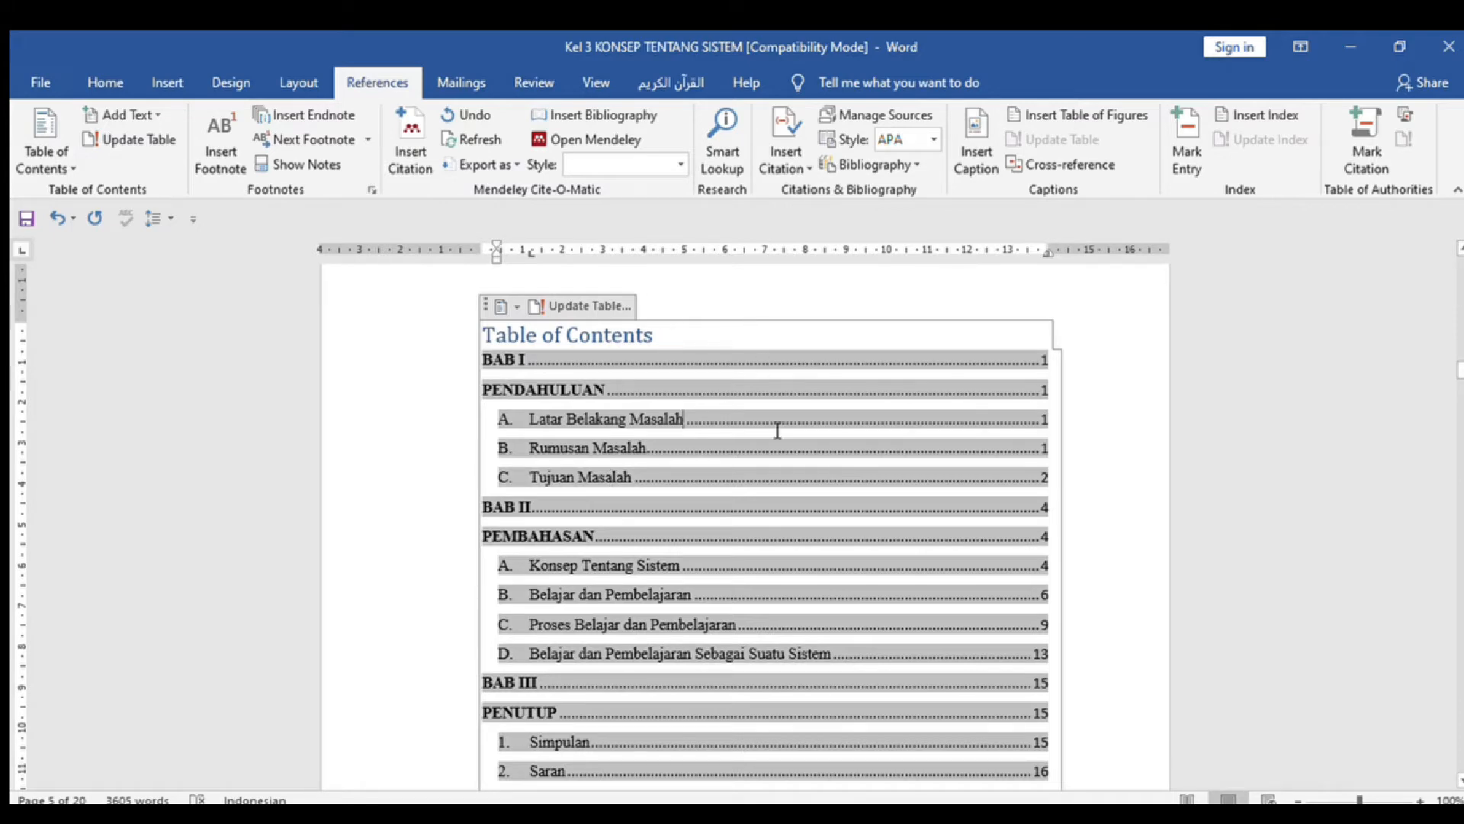
# Step: Replace the table of contents title with DAFTAR ISI
pyautogui.hotkey('shift', 'Right')
pyautogui.moveTo(691, 330); pyautogui.dragTo(465, 337)
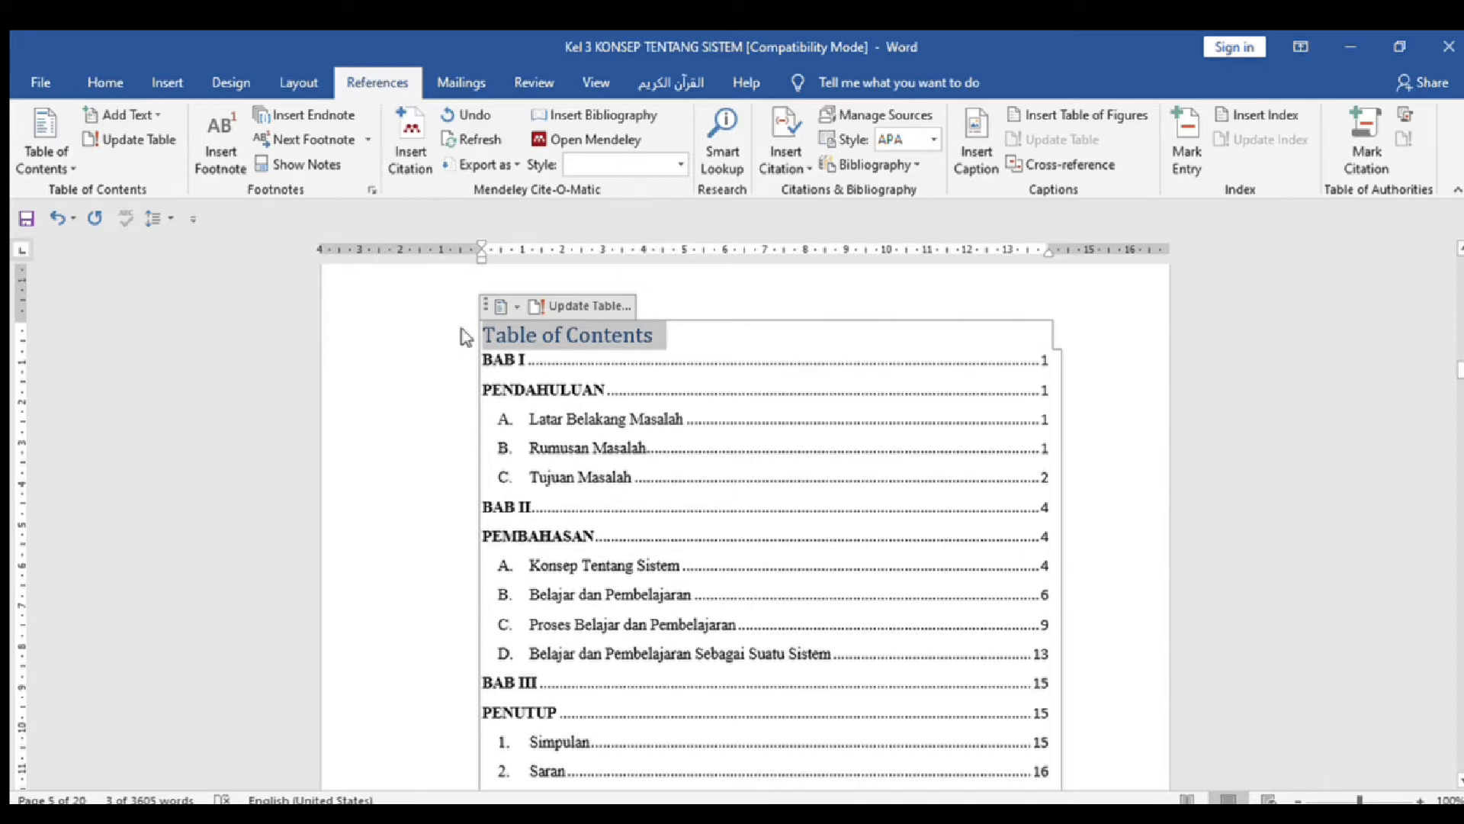
pyautogui.write('DAA')
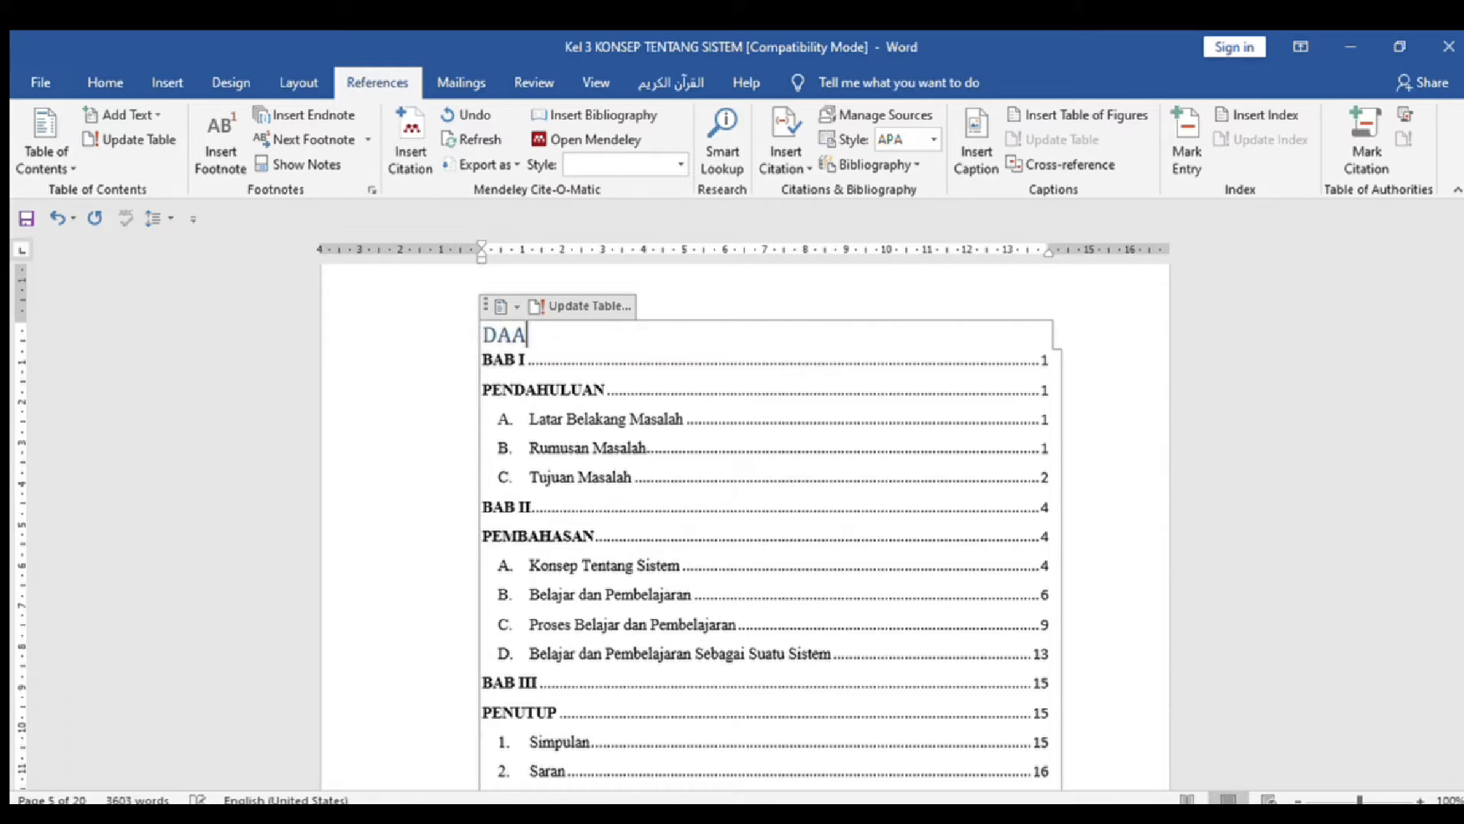
pyautogui.write('FTAR ISI')
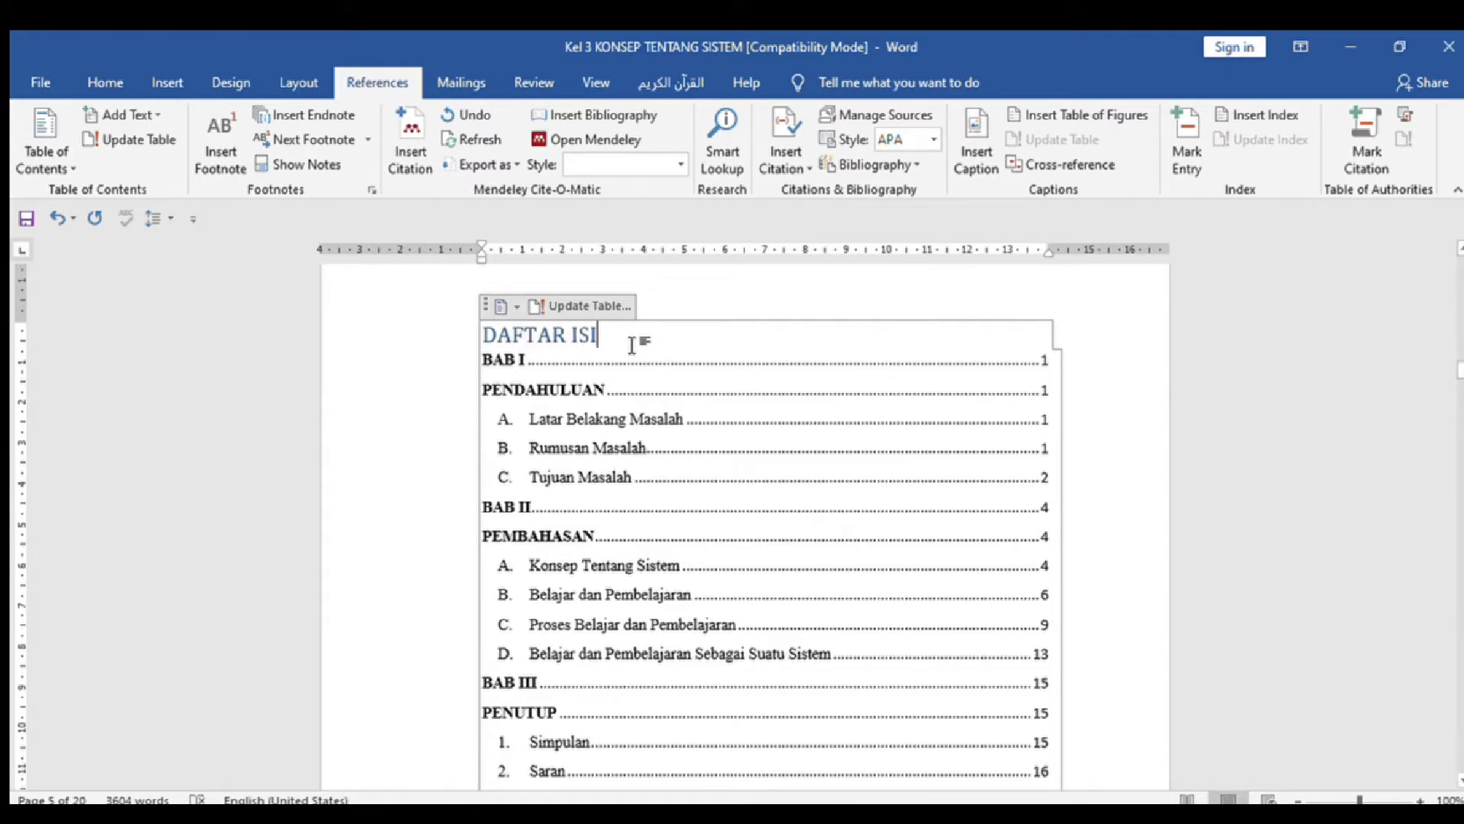
# Step: Centre the DAFTAR ISI title and format it as Times New Roman, 12 pt, with black font colour
pyautogui.moveTo(631, 346); pyautogui.dragTo(488, 336)
pyautogui.click(108, 90)
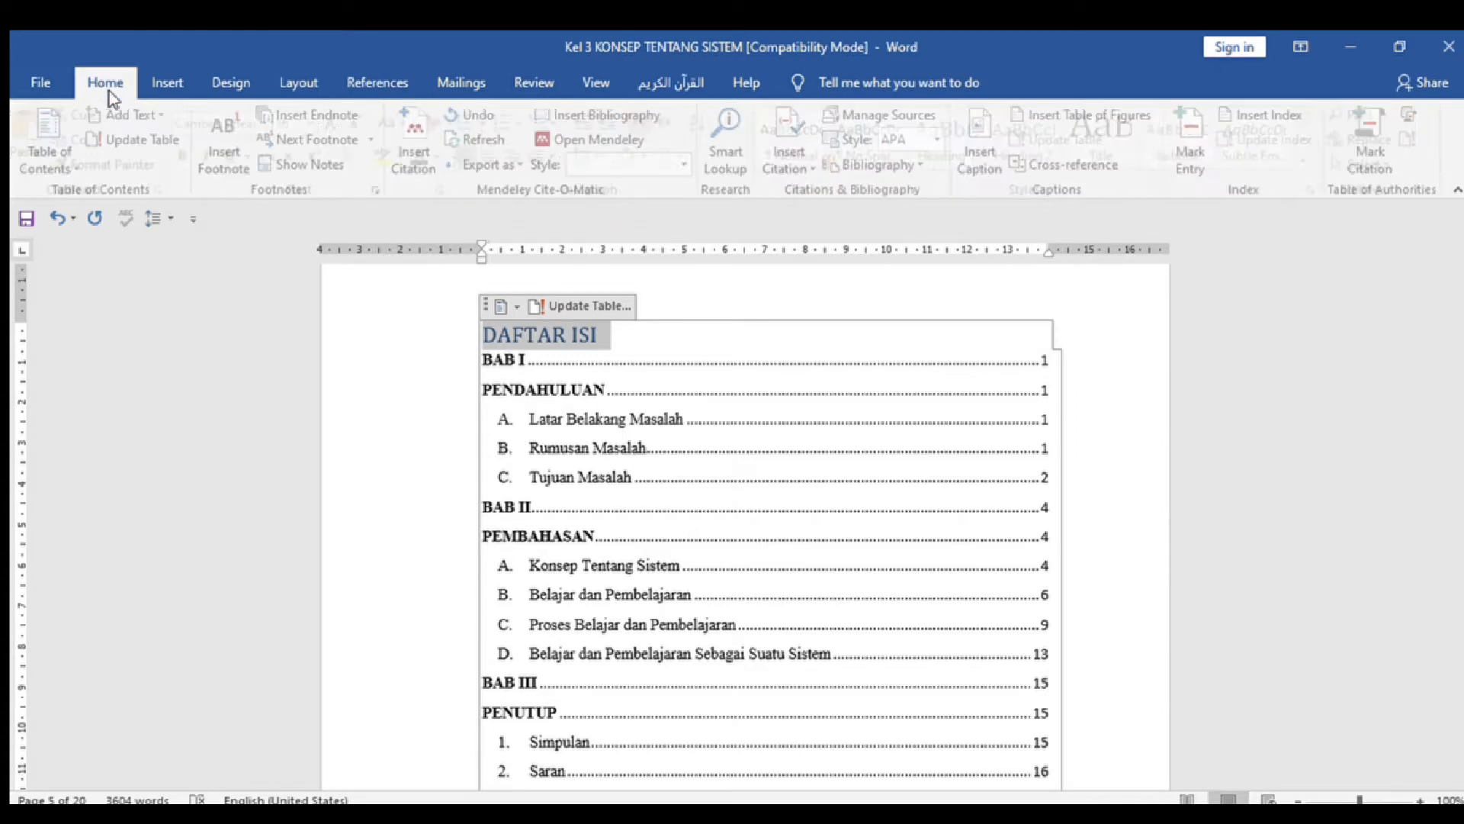
pyautogui.click(500, 155)
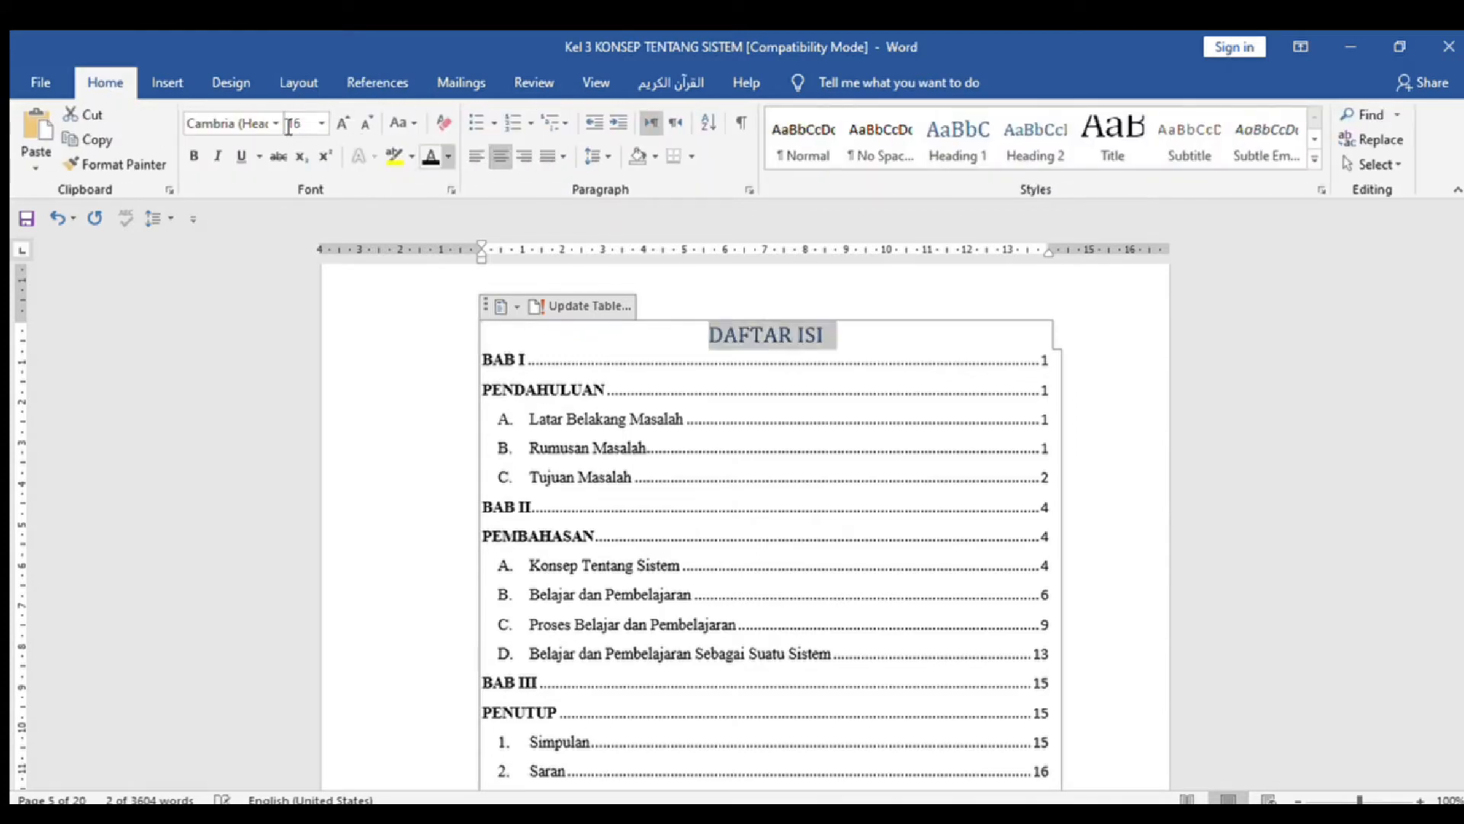
pyautogui.click(267, 121)
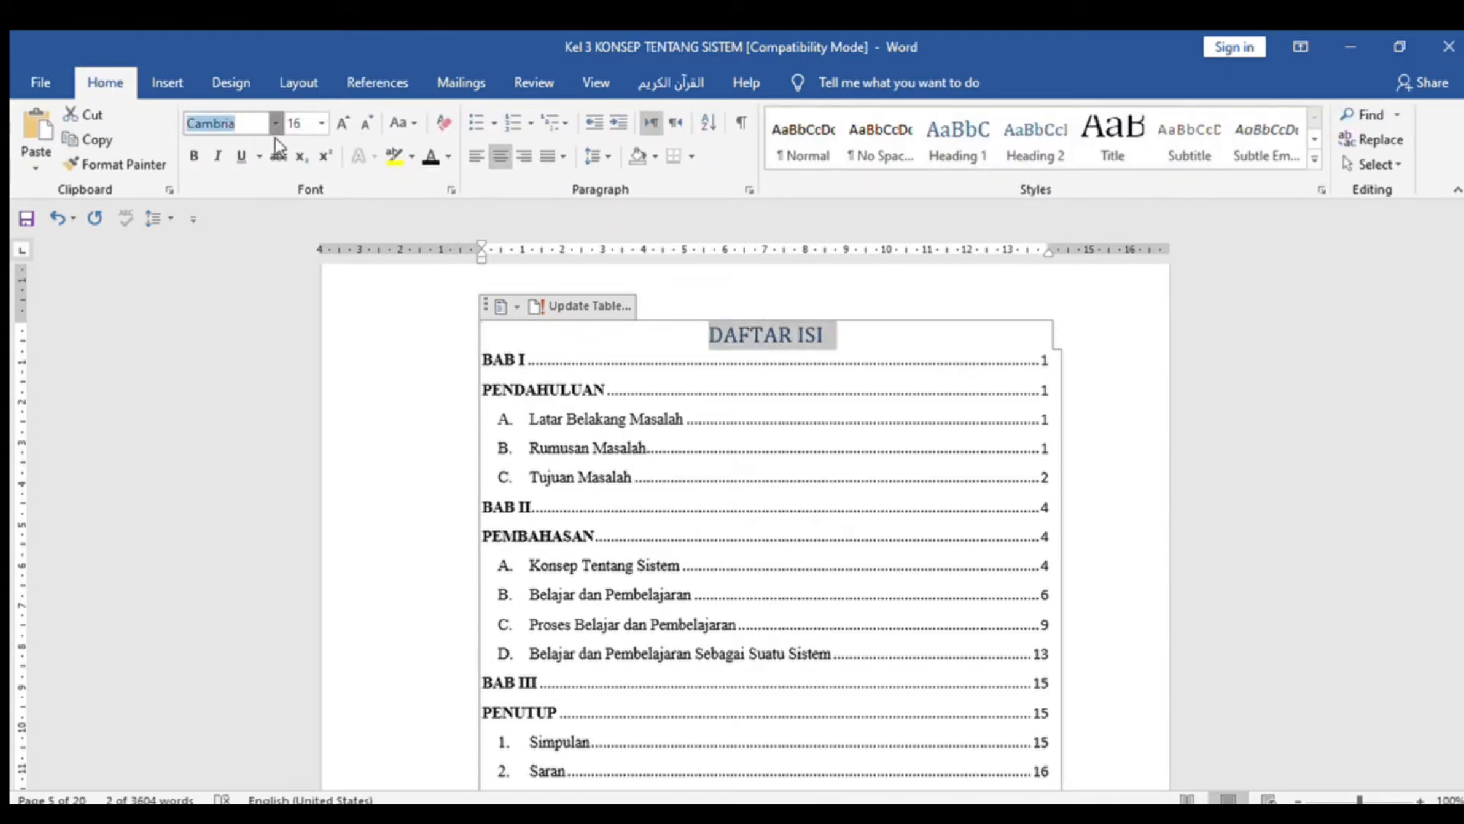
pyautogui.click(274, 217)
pyautogui.click(322, 124)
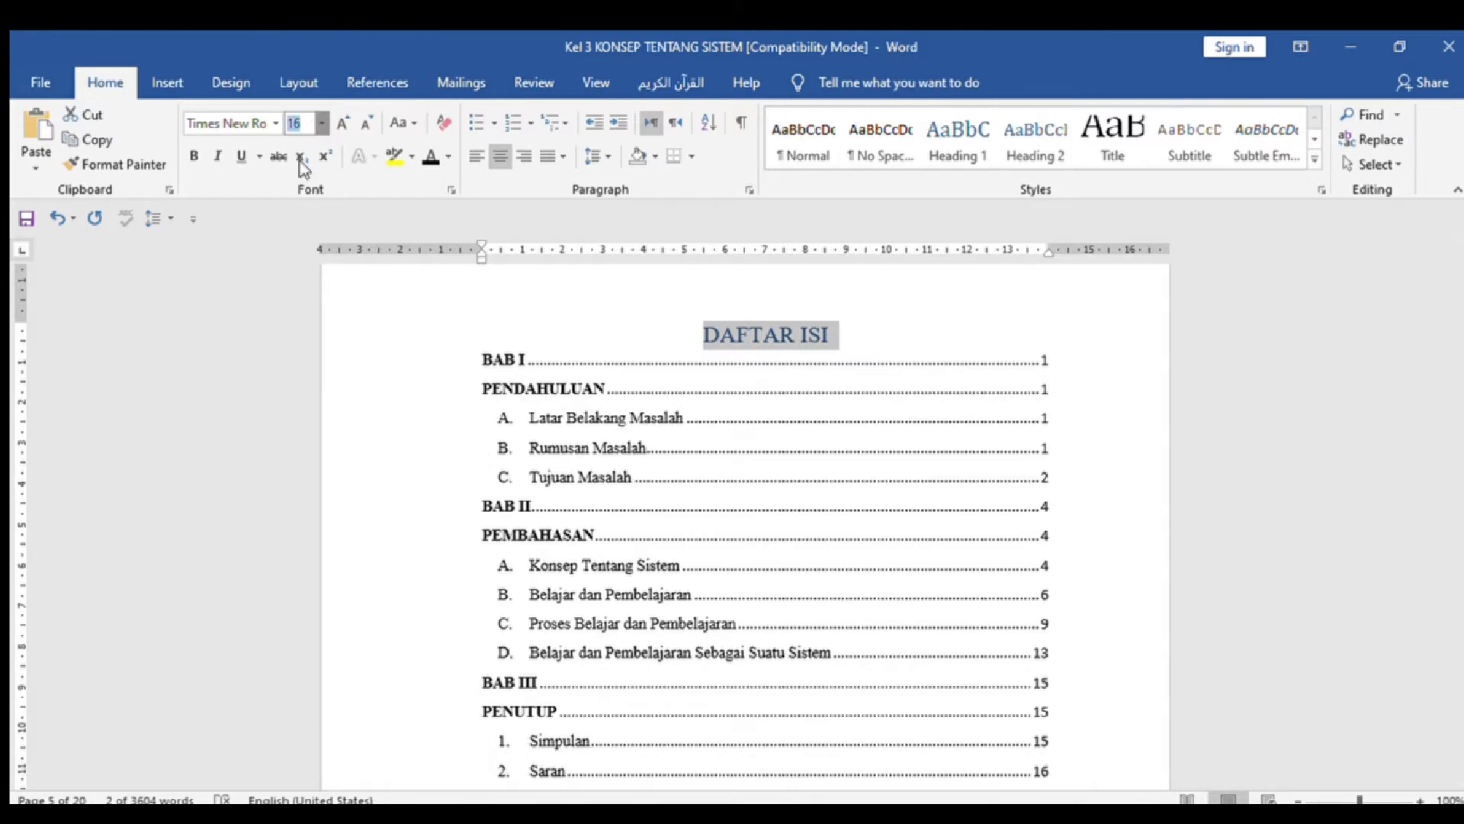
pyautogui.click(291, 219)
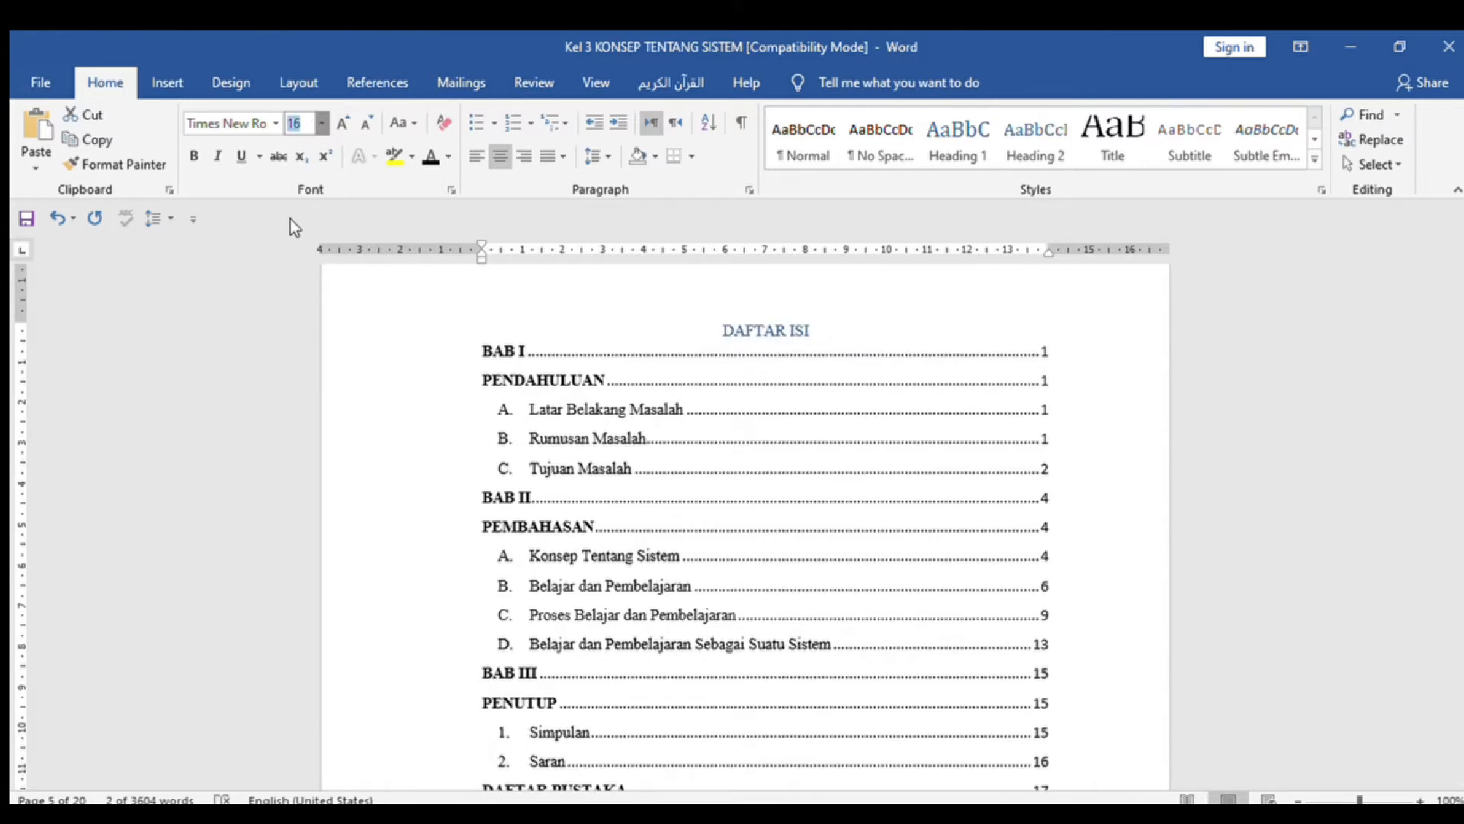
pyautogui.click(427, 157)
pyautogui.click(723, 446)
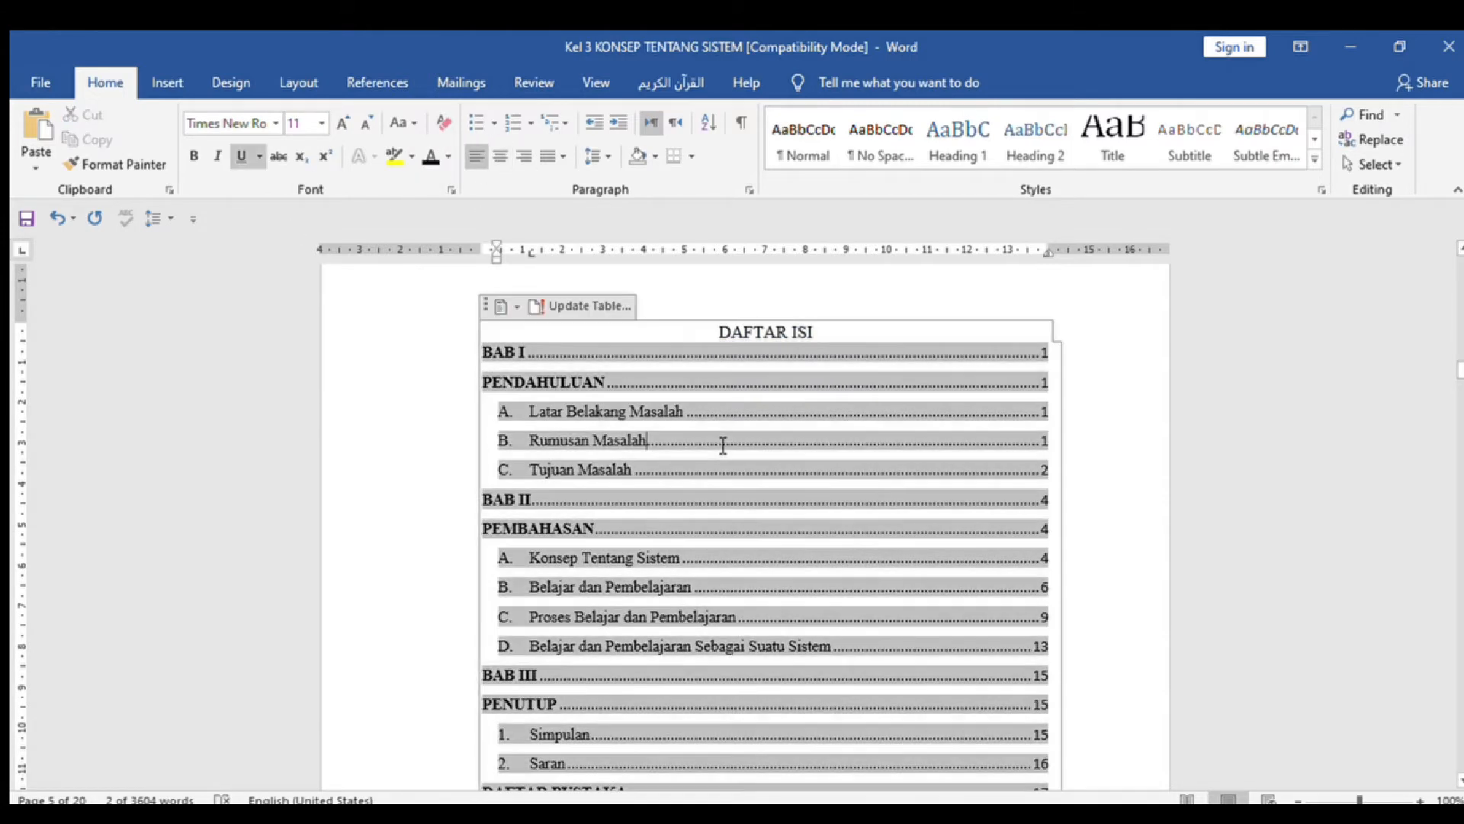
# Step: Make the centred DAFTAR ISI title bold
pyautogui.moveTo(721, 332); pyautogui.dragTo(825, 332)
pyautogui.hotkey('ctrl', 'e')
pyautogui.hotkey('ctrl', 'b')
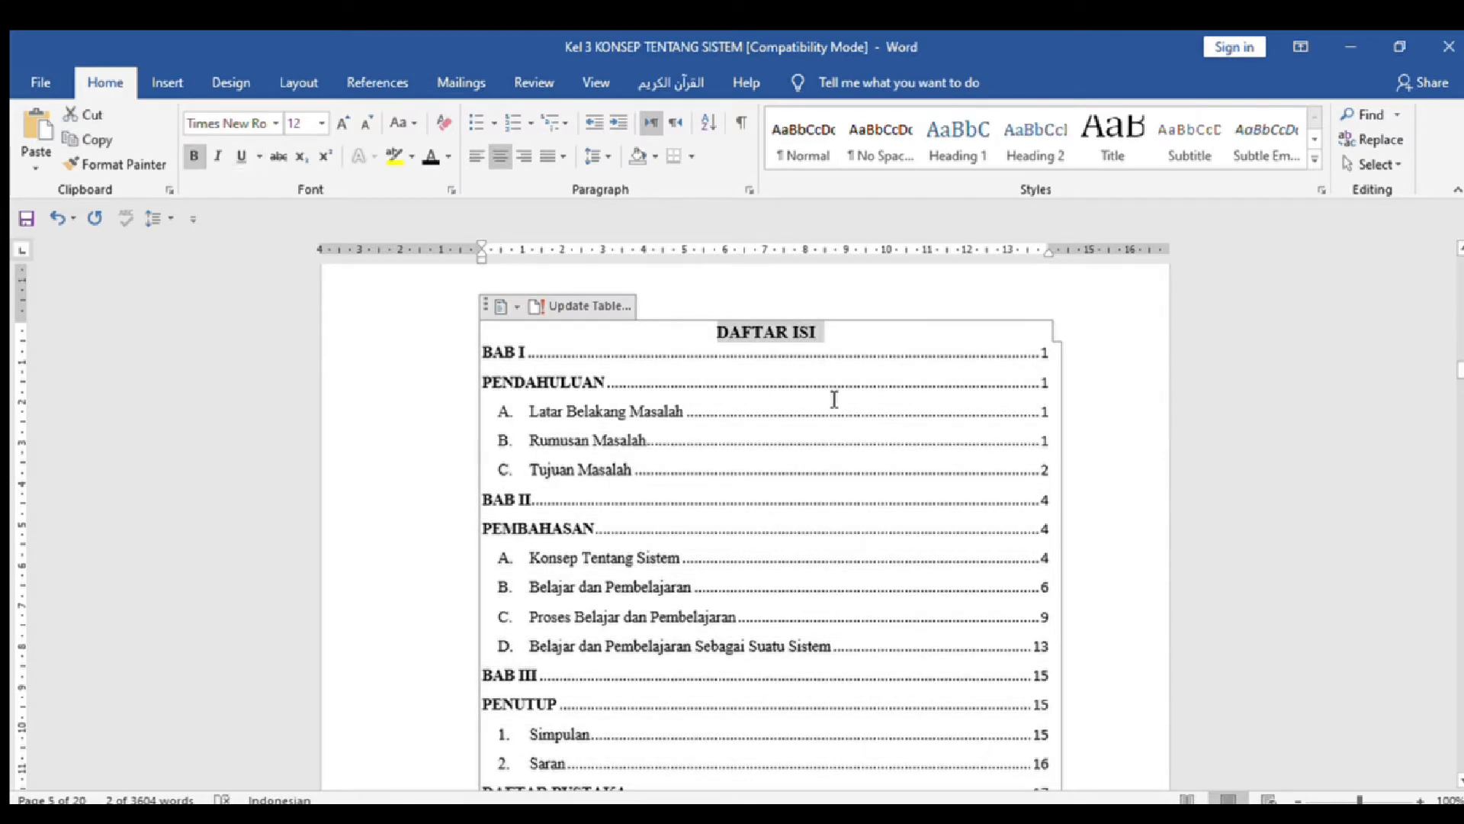
pyautogui.click(834, 398)
pyautogui.click(1085, 451)
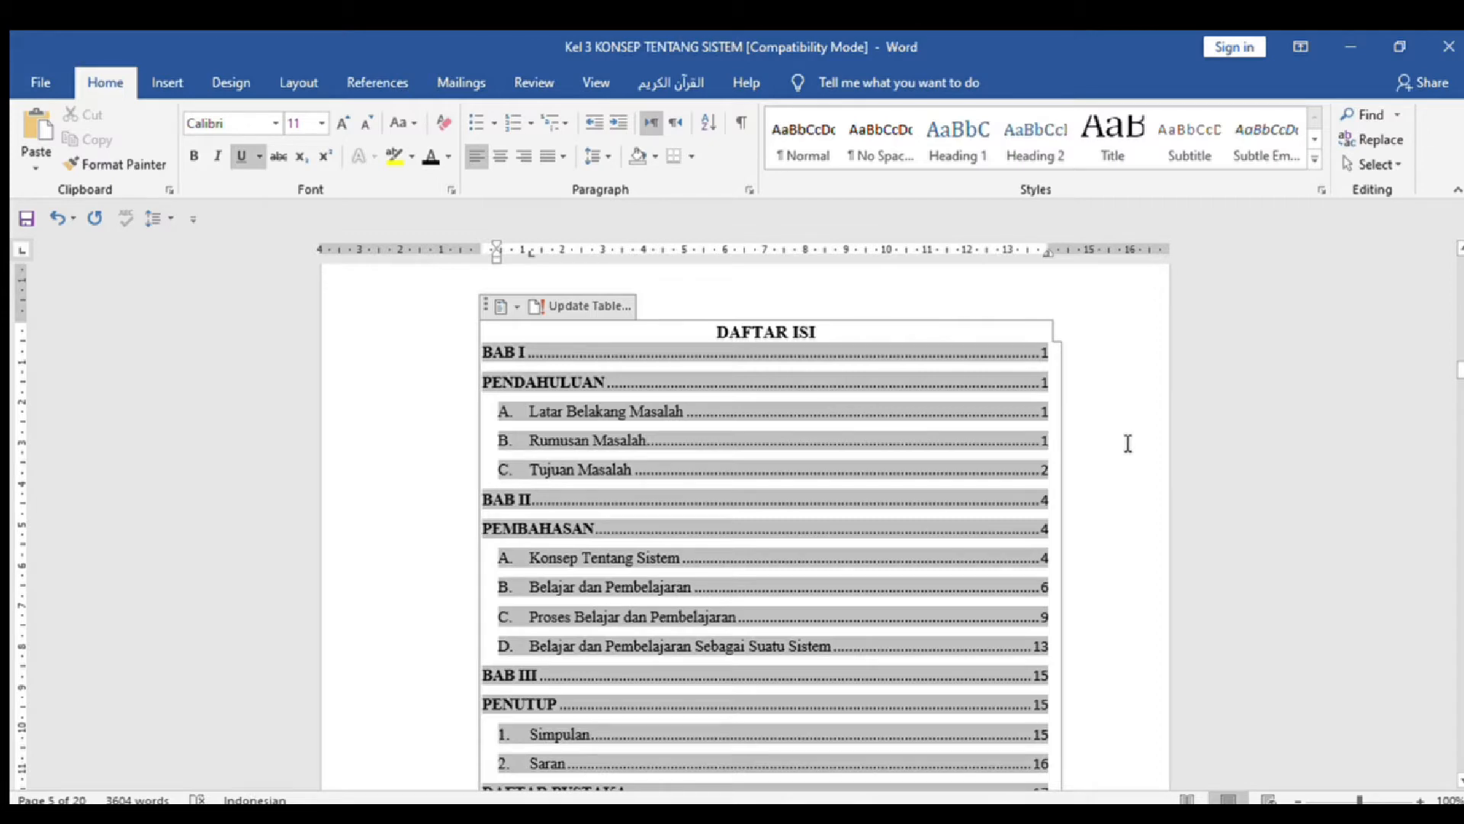
# Step: Make the KATA PENGANTAR title above the foreword a Heading 1 entry for the table of contents
pyautogui.moveTo(1458, 361); pyautogui.dragTo(1459, 252)
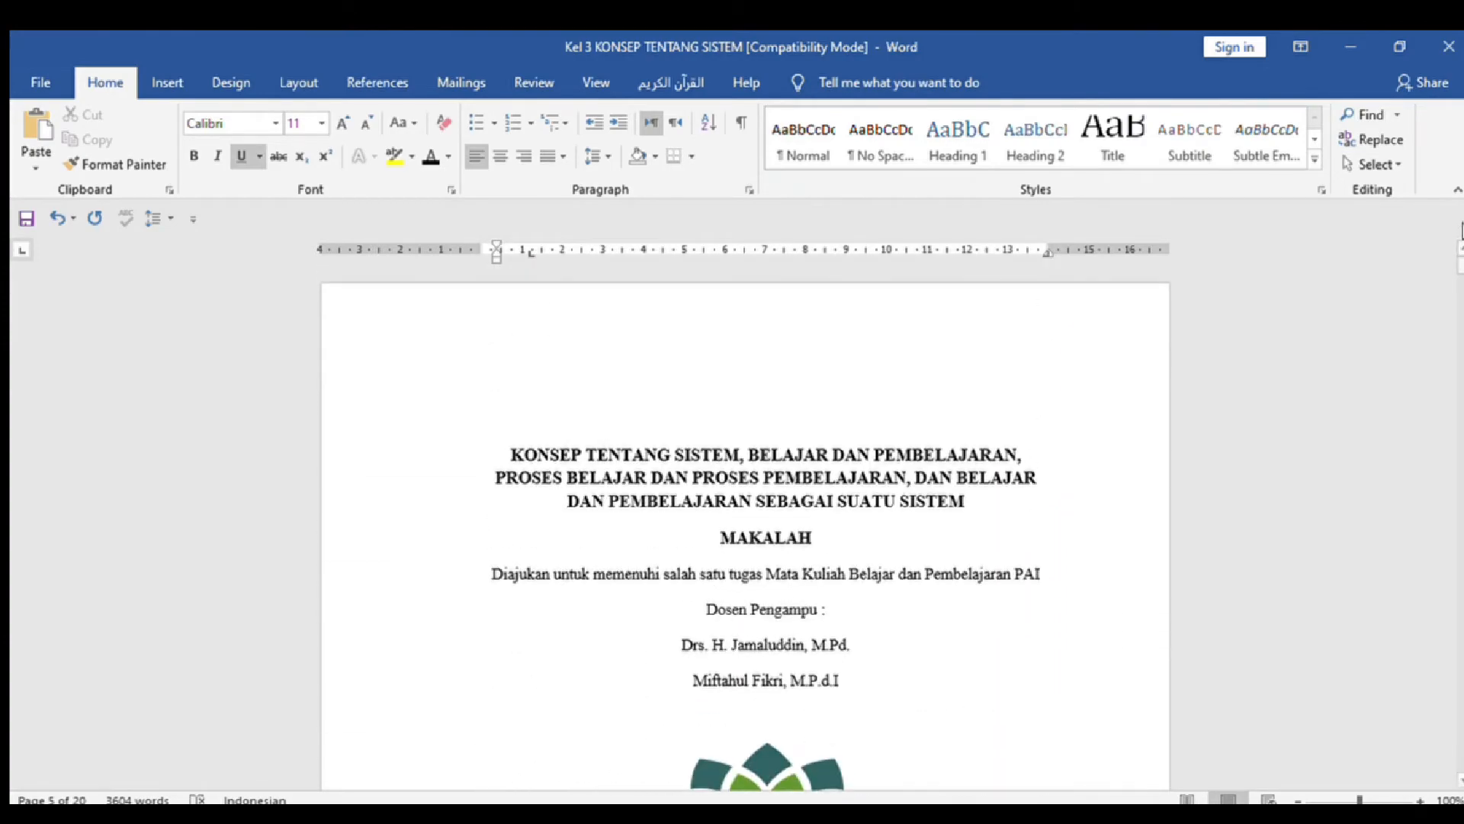
pyautogui.click(1016, 626)
pyautogui.press('Down')
pyautogui.scroll(-15, 1016, 625)
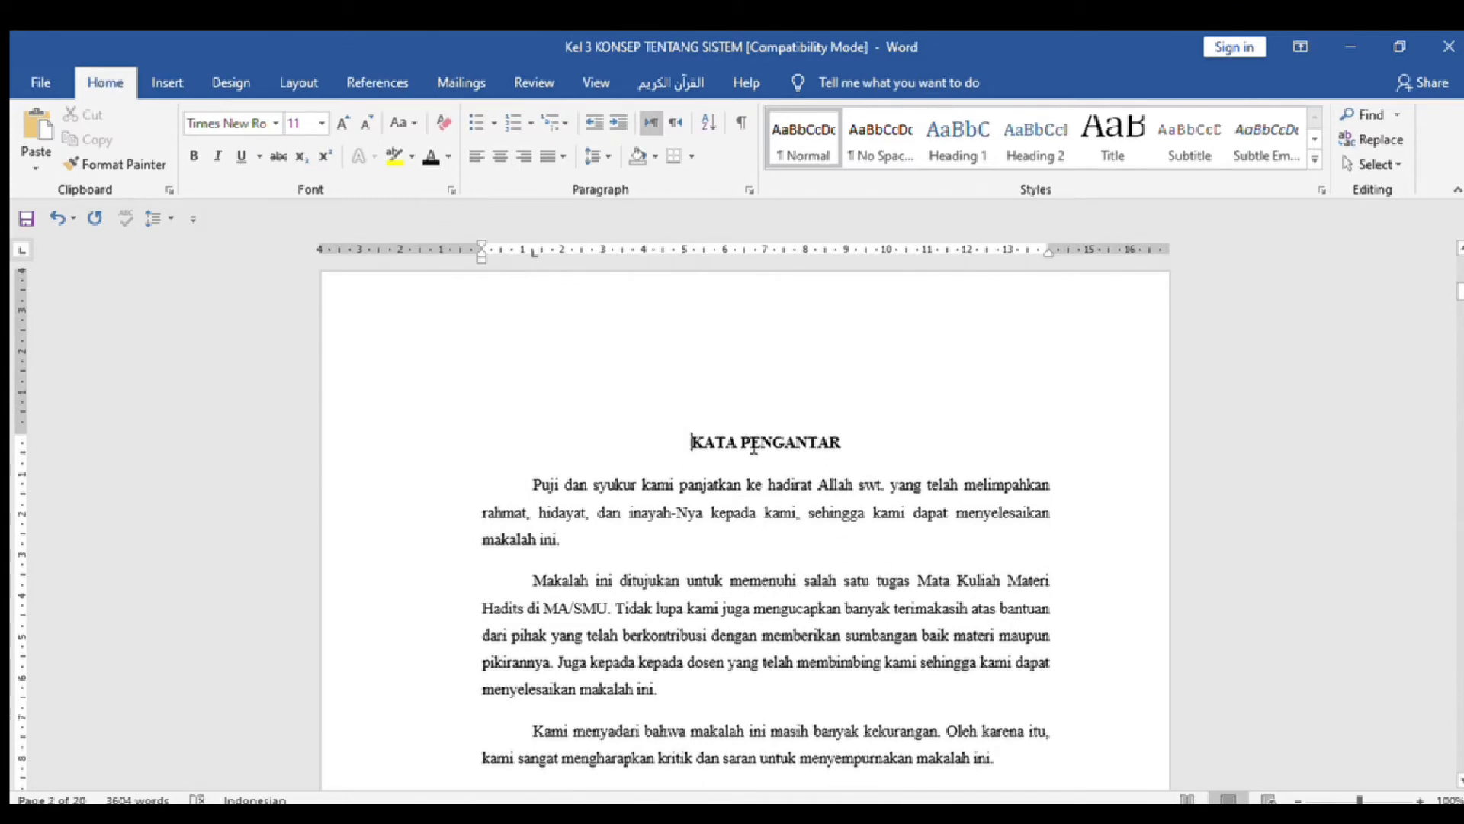
pyautogui.moveTo(684, 442); pyautogui.dragTo(843, 452)
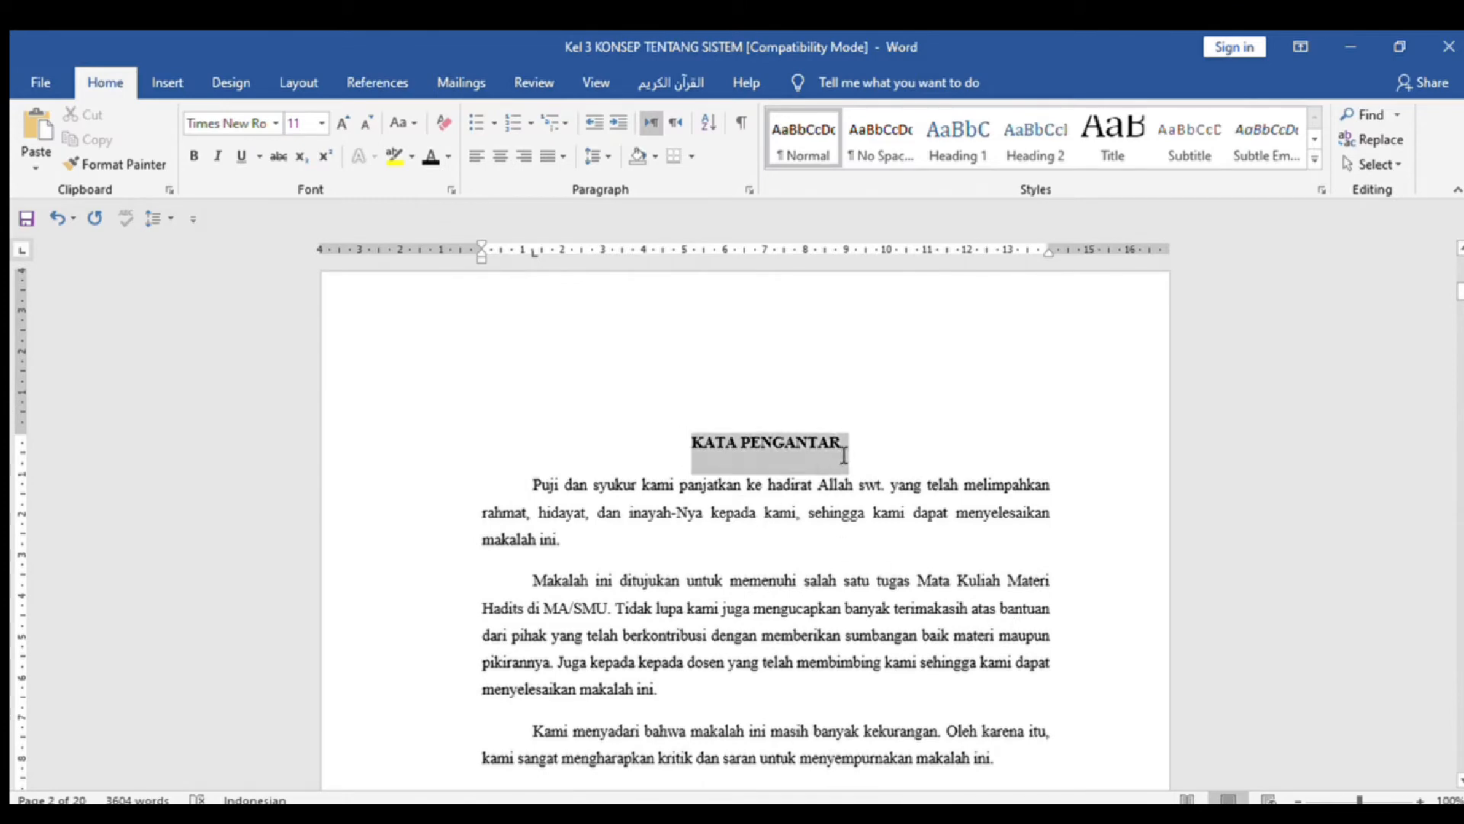
pyautogui.click(371, 82)
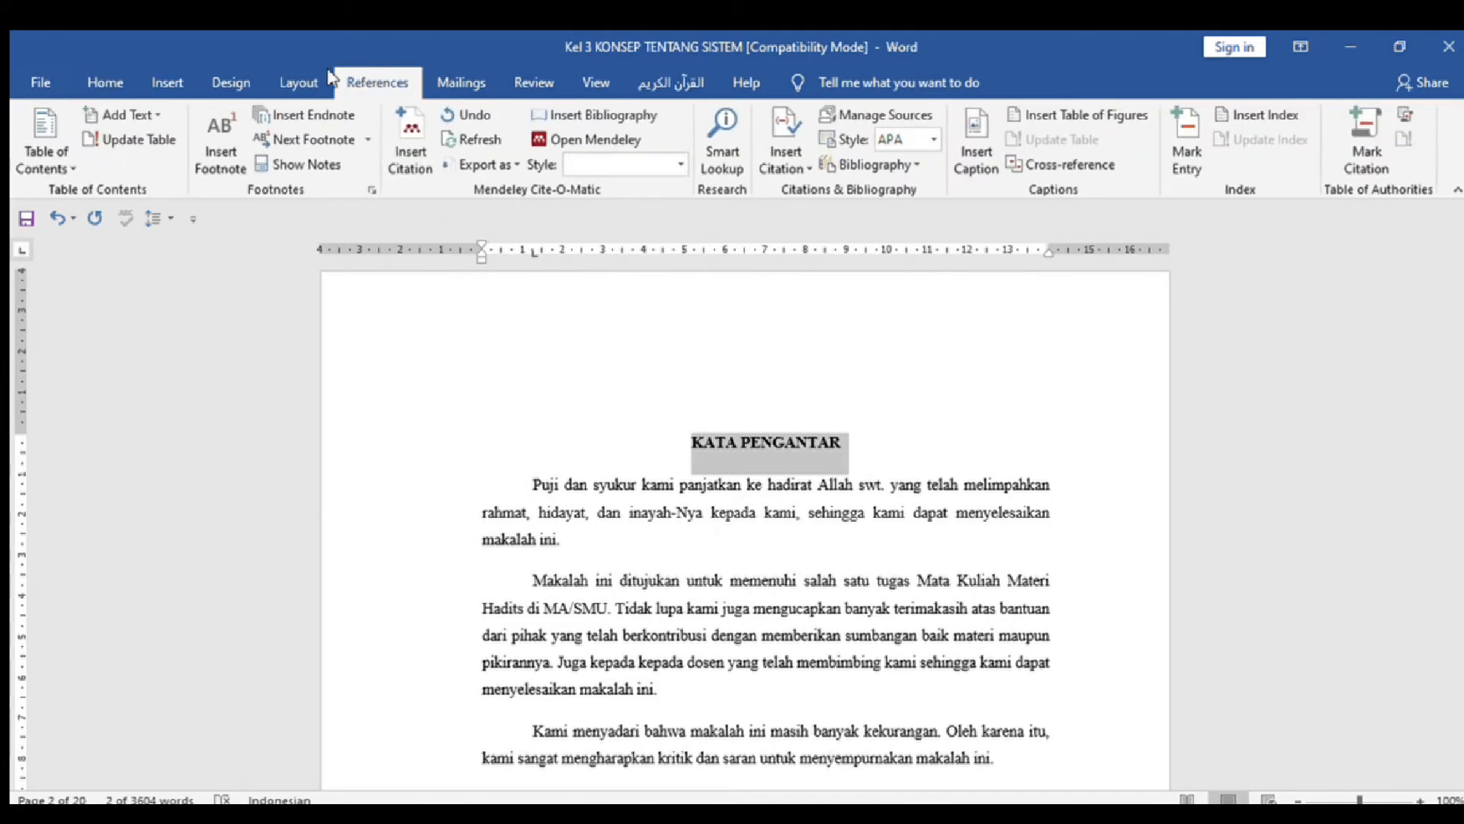
pyautogui.click(141, 163)
pyautogui.click(564, 530)
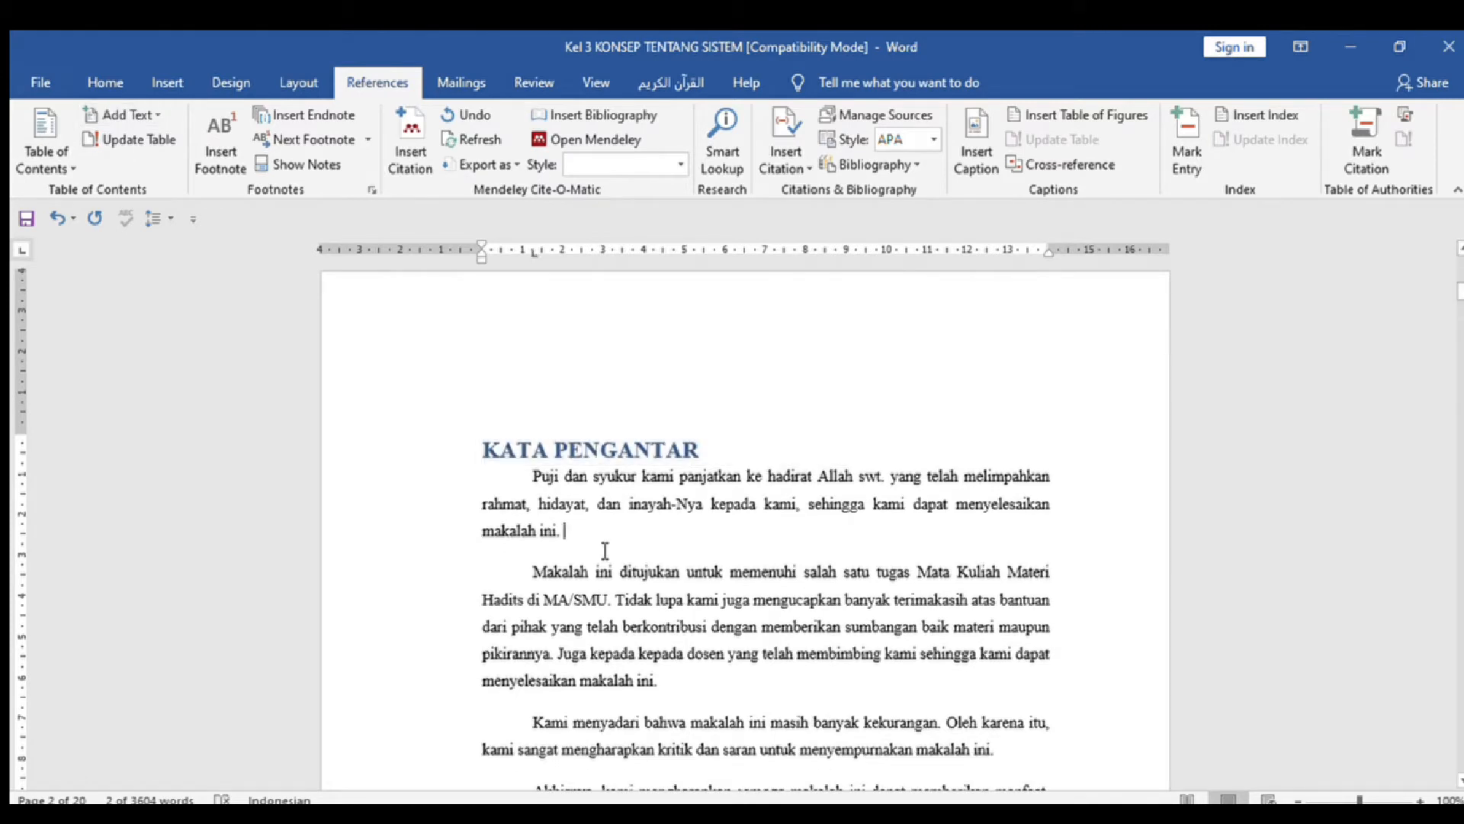
# Step: Format the KATA PENGANTAR heading with black font colour, centred alignment and 12 pt size
pyautogui.click(456, 443)
pyautogui.click(100, 73)
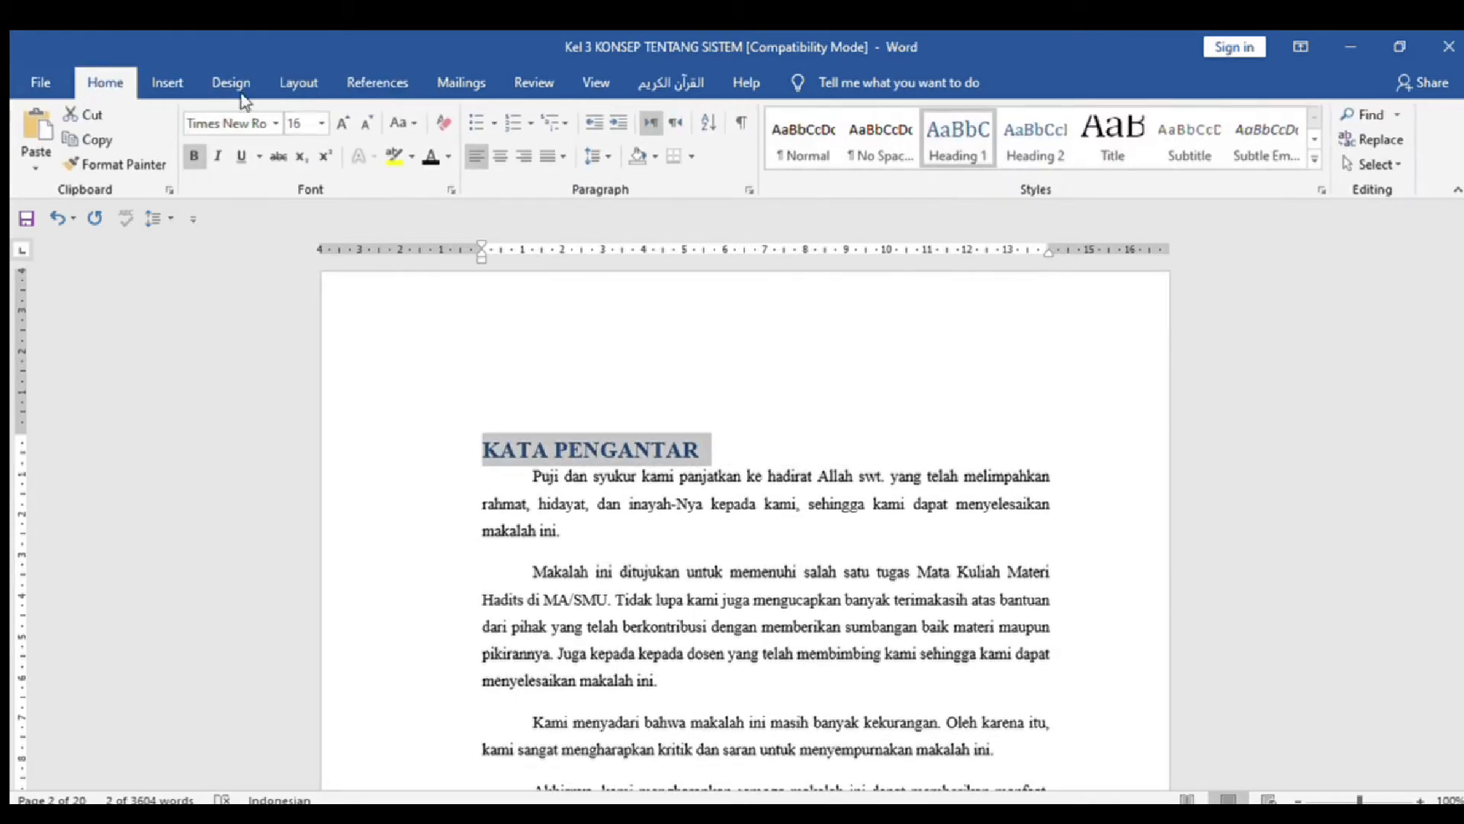
pyautogui.click(419, 157)
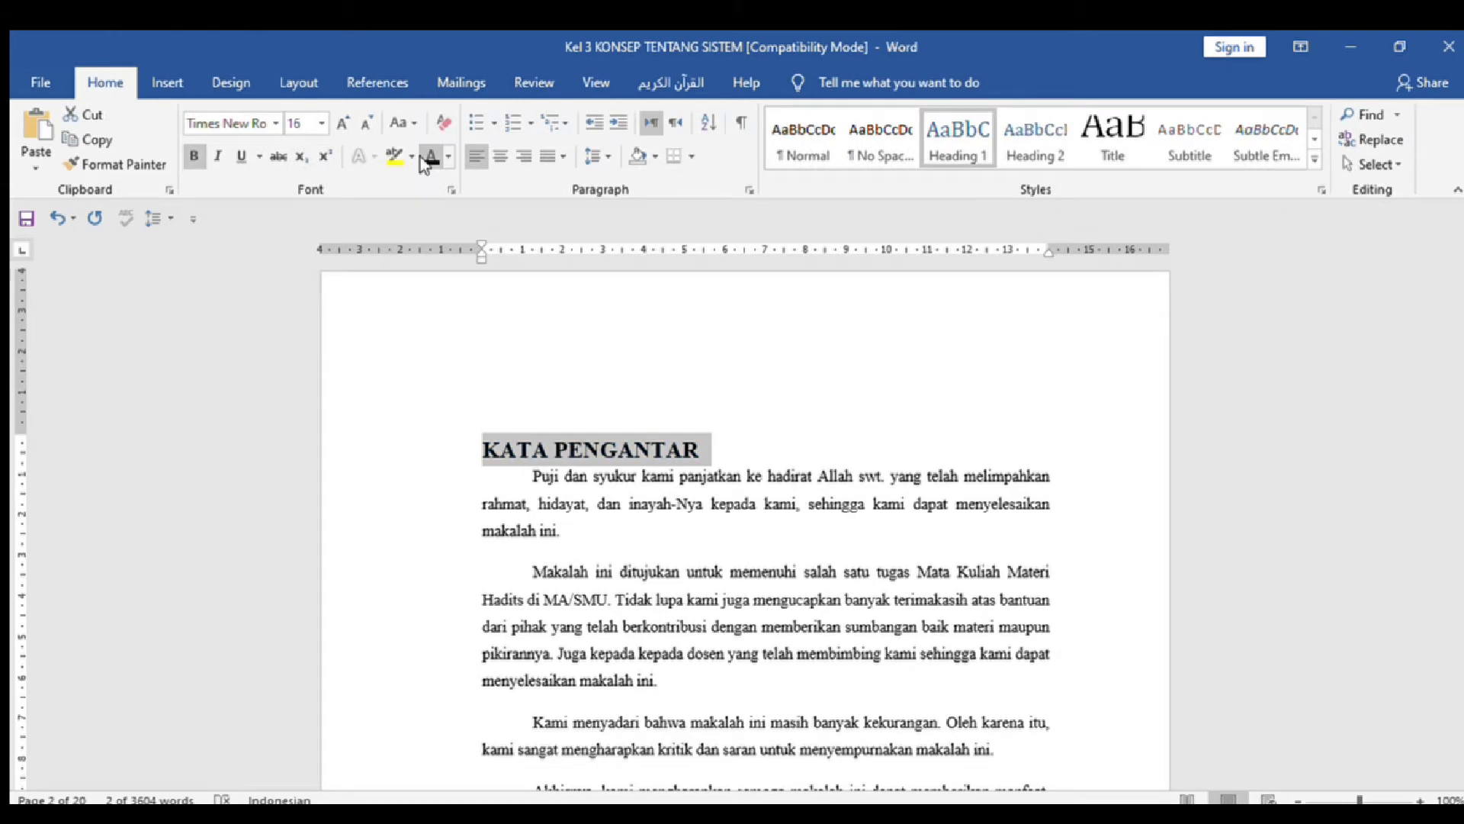
pyautogui.hotkey('ctrl', 'e')
pyautogui.click(301, 123)
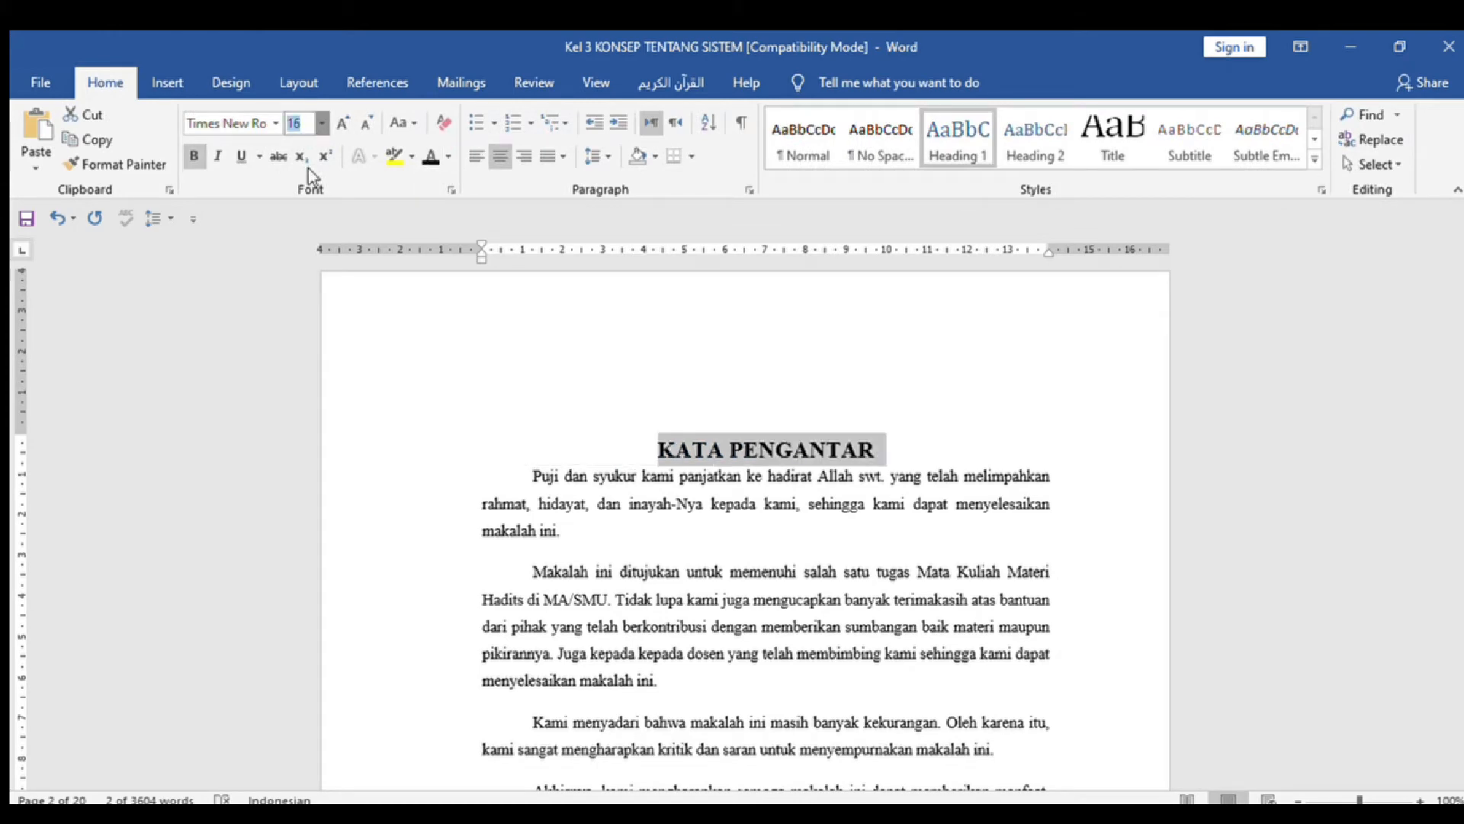
pyautogui.write('12')
pyautogui.press('Return')
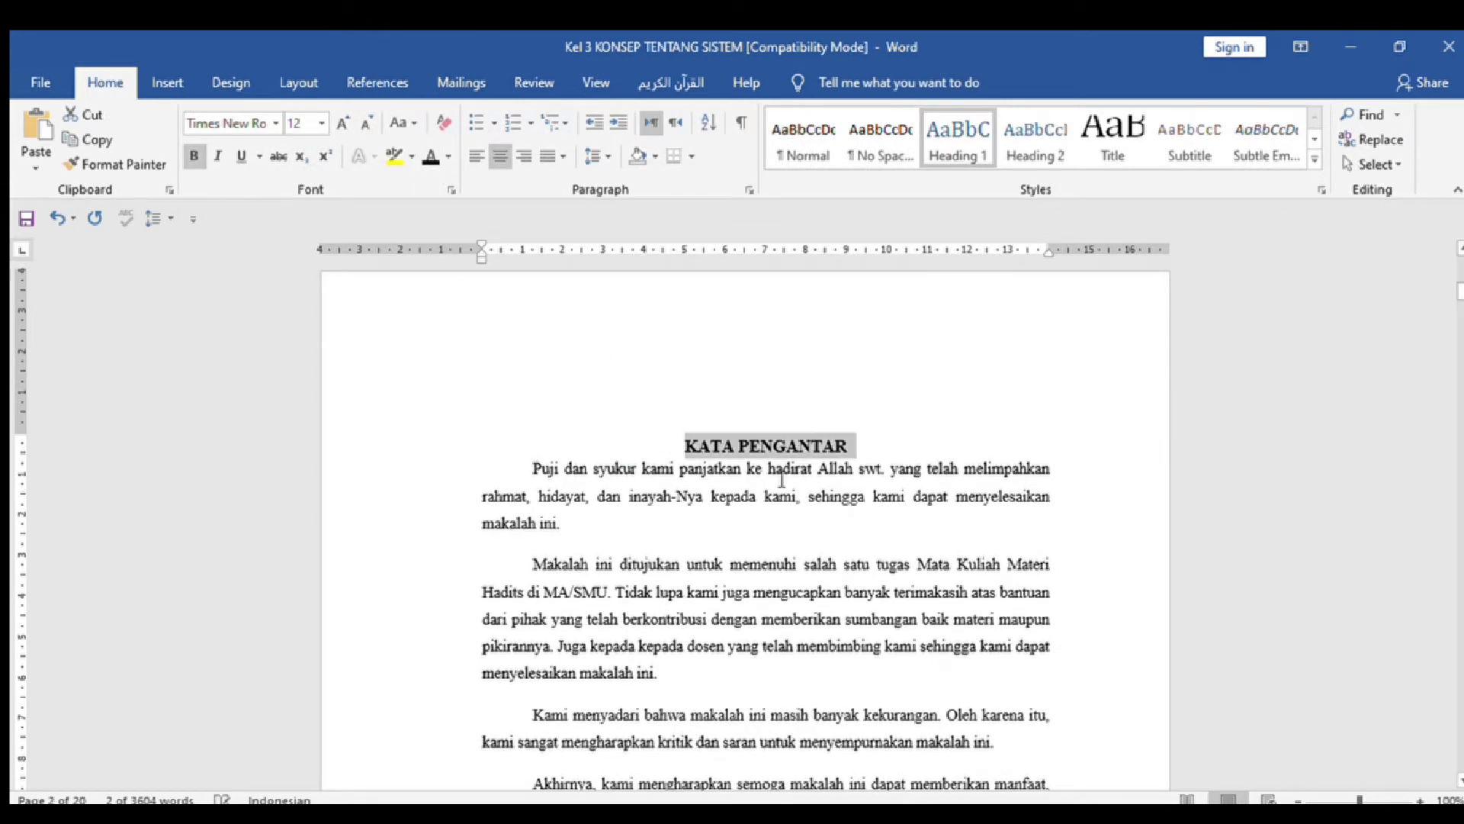
pyautogui.click(781, 479)
# Step: Update the page numbers in the DAFTAR ISI table of contents
pyautogui.scroll(-15, 781, 478)
pyautogui.scroll(-15, 781, 479)
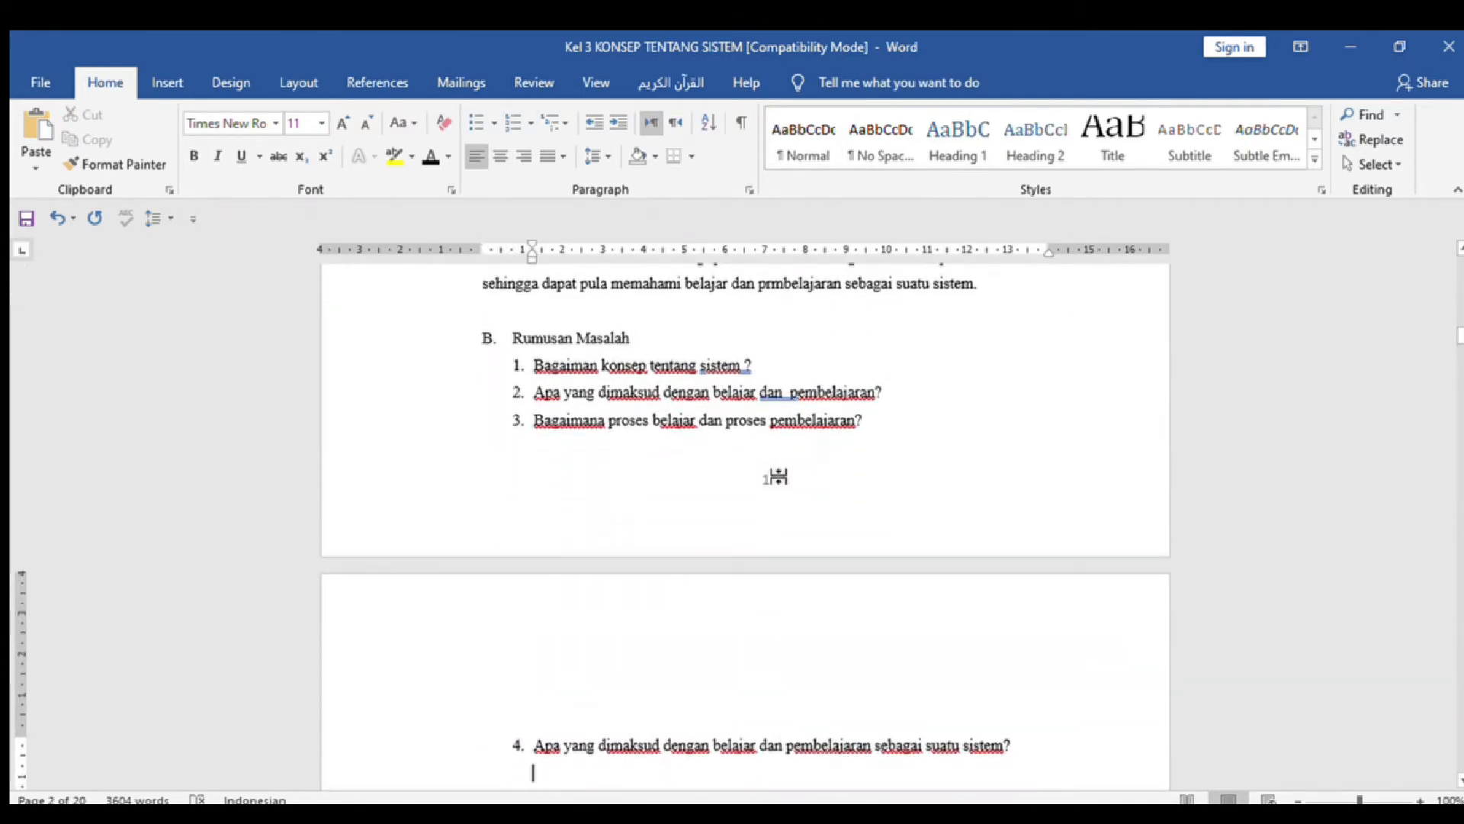
pyautogui.press('Down')
pyautogui.press('Down')
pyautogui.press('Down')
pyautogui.press('Down')
pyautogui.press('Down')
pyautogui.press('Down')
pyautogui.press('Down')
pyautogui.press('Down')
pyautogui.press('Down')
pyautogui.press('Down')
pyautogui.press('Down')
pyautogui.press('Down')
pyautogui.press('Down')
pyautogui.press('Down')
pyautogui.press('Down')
pyautogui.press('Down')
pyautogui.press('Down')
pyautogui.press('Down')
pyautogui.press('Down')
pyautogui.press('Down')
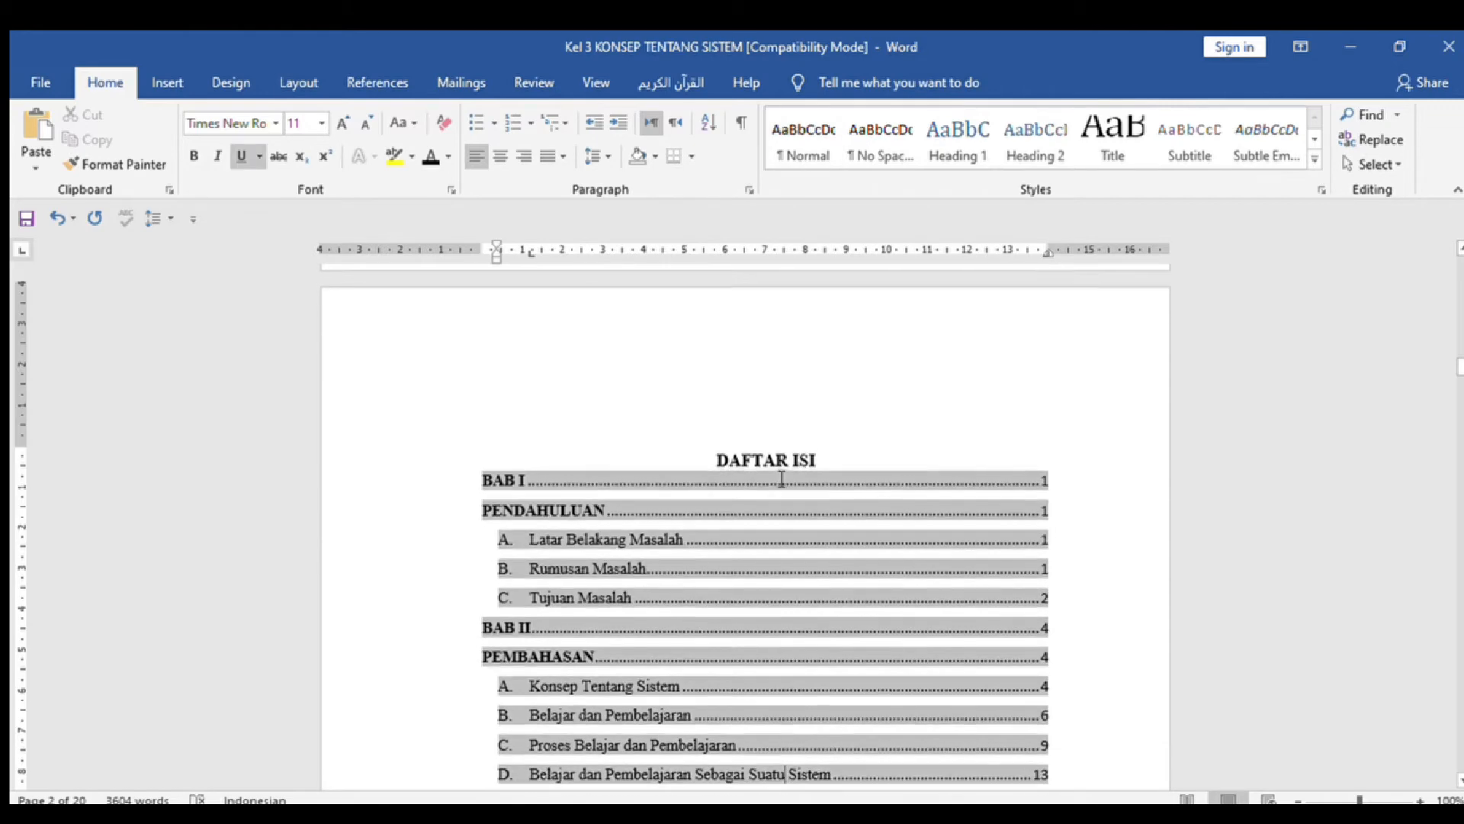
pyautogui.press('Down')
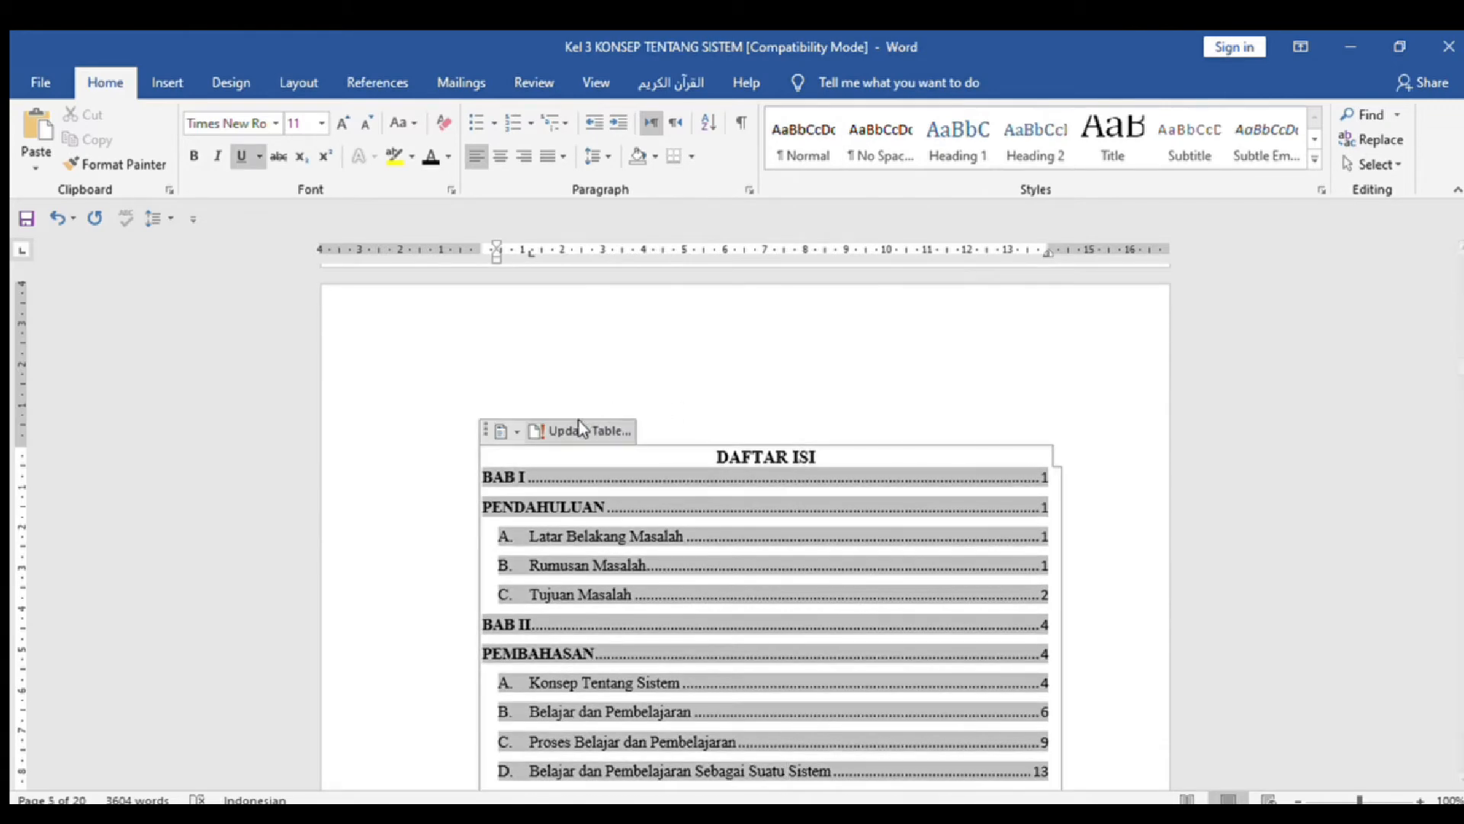
pyautogui.click(579, 427)
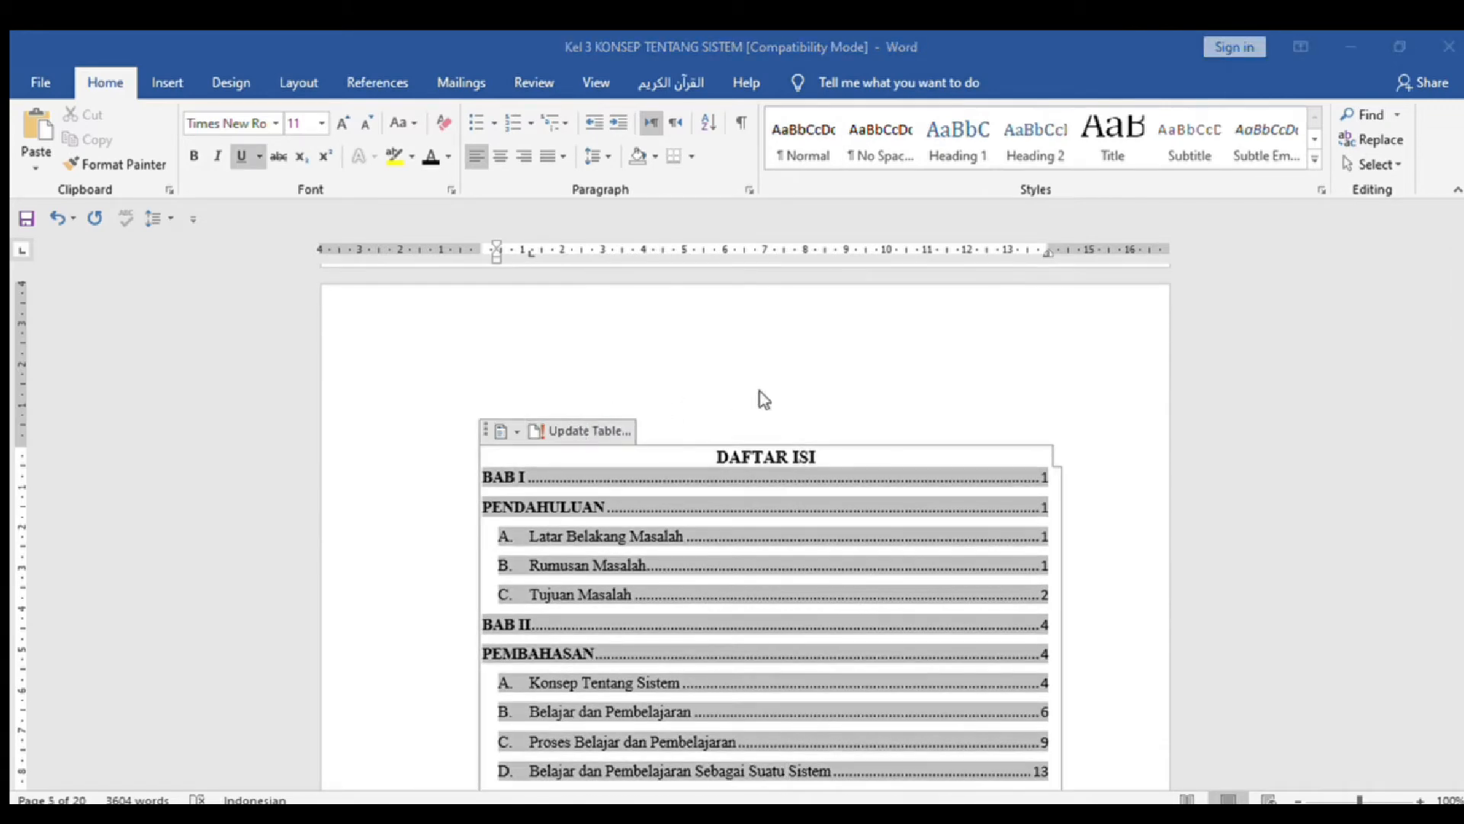
pyautogui.press('Return')
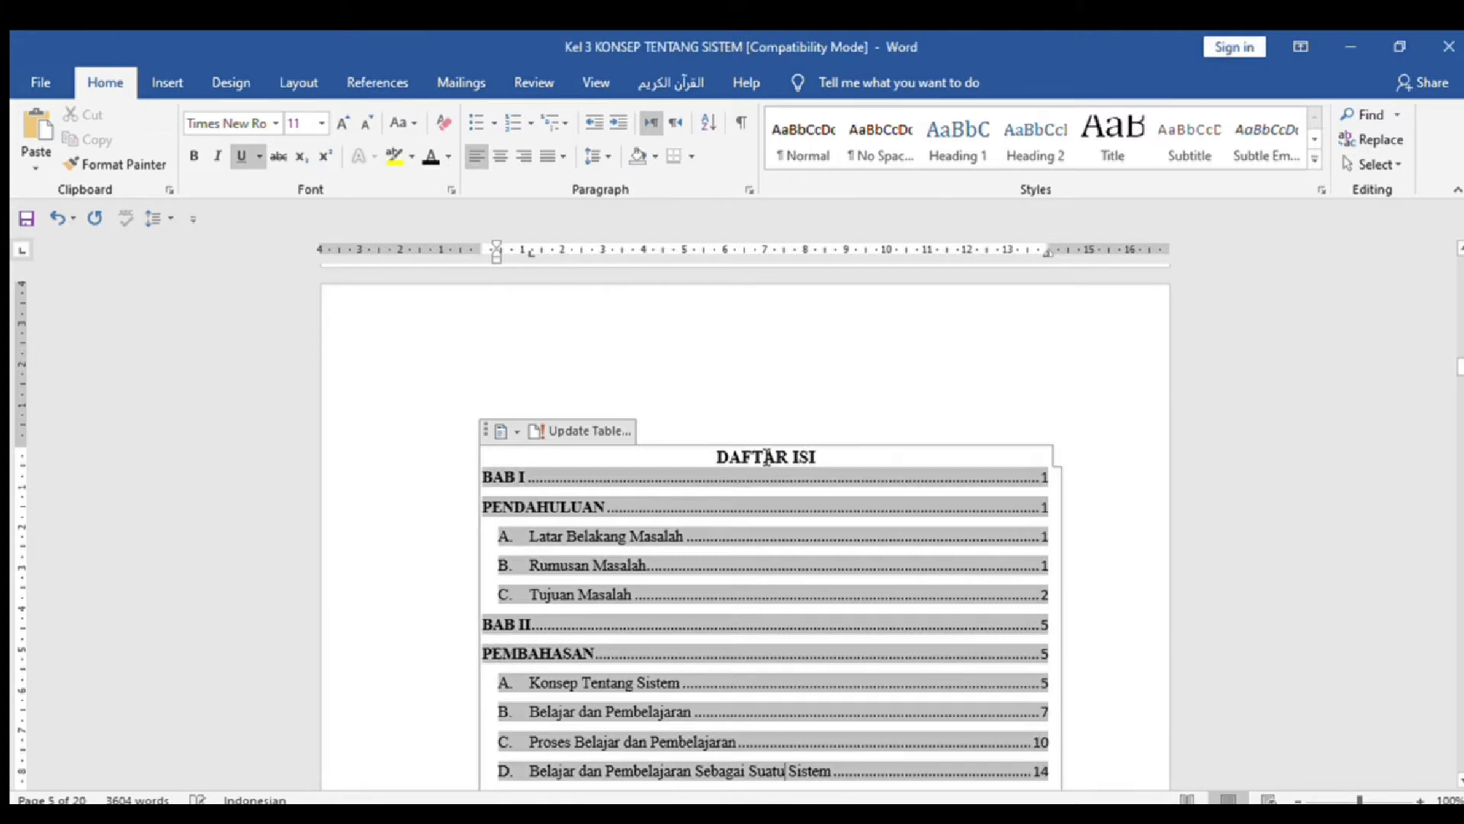
# Step: Update the entire DAFTAR ISI table of contents to include the KATA PENGANTAR heading
pyautogui.click(599, 428)
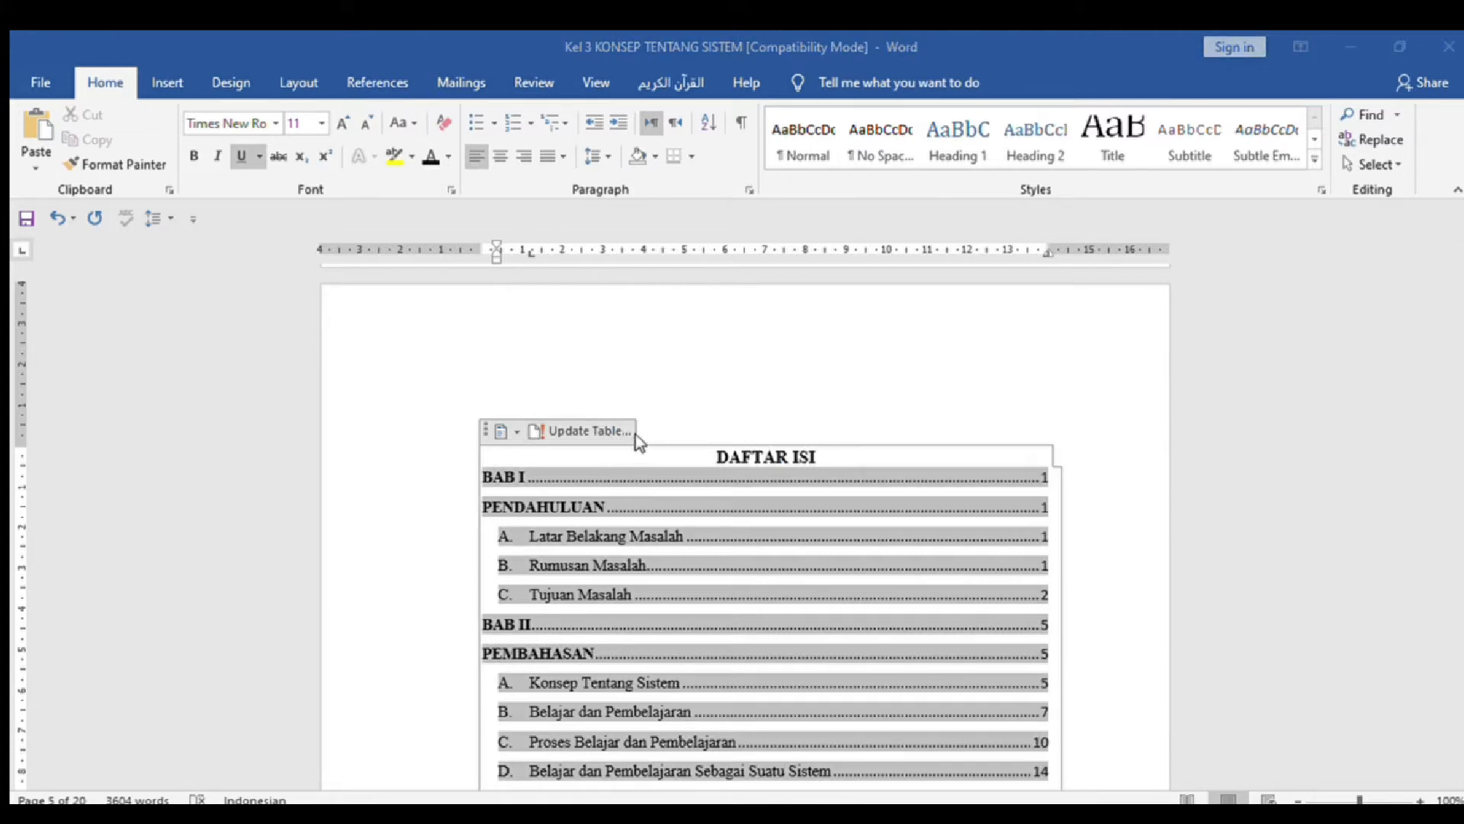
pyautogui.press('Return')
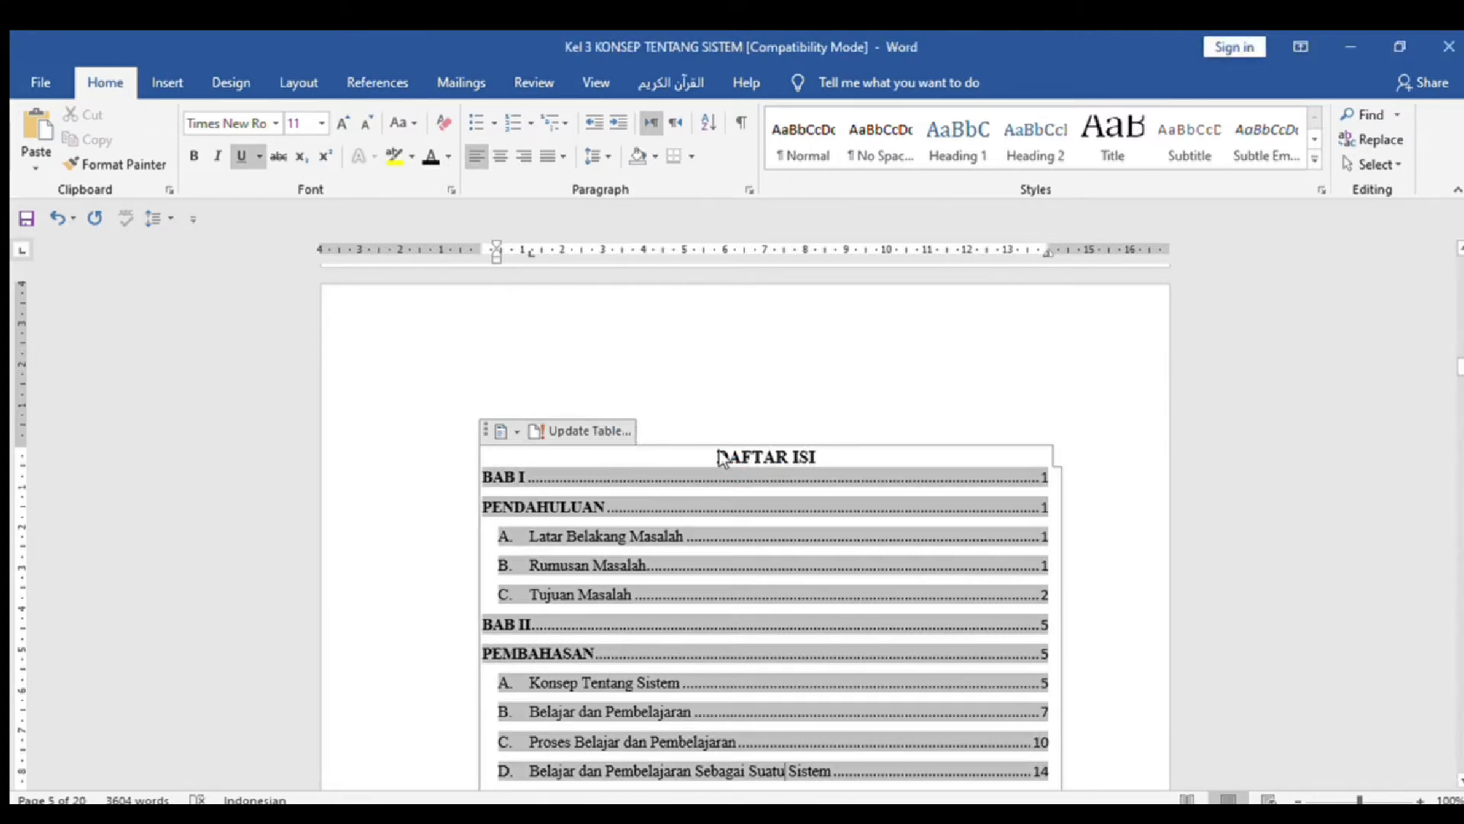
pyautogui.click(718, 535)
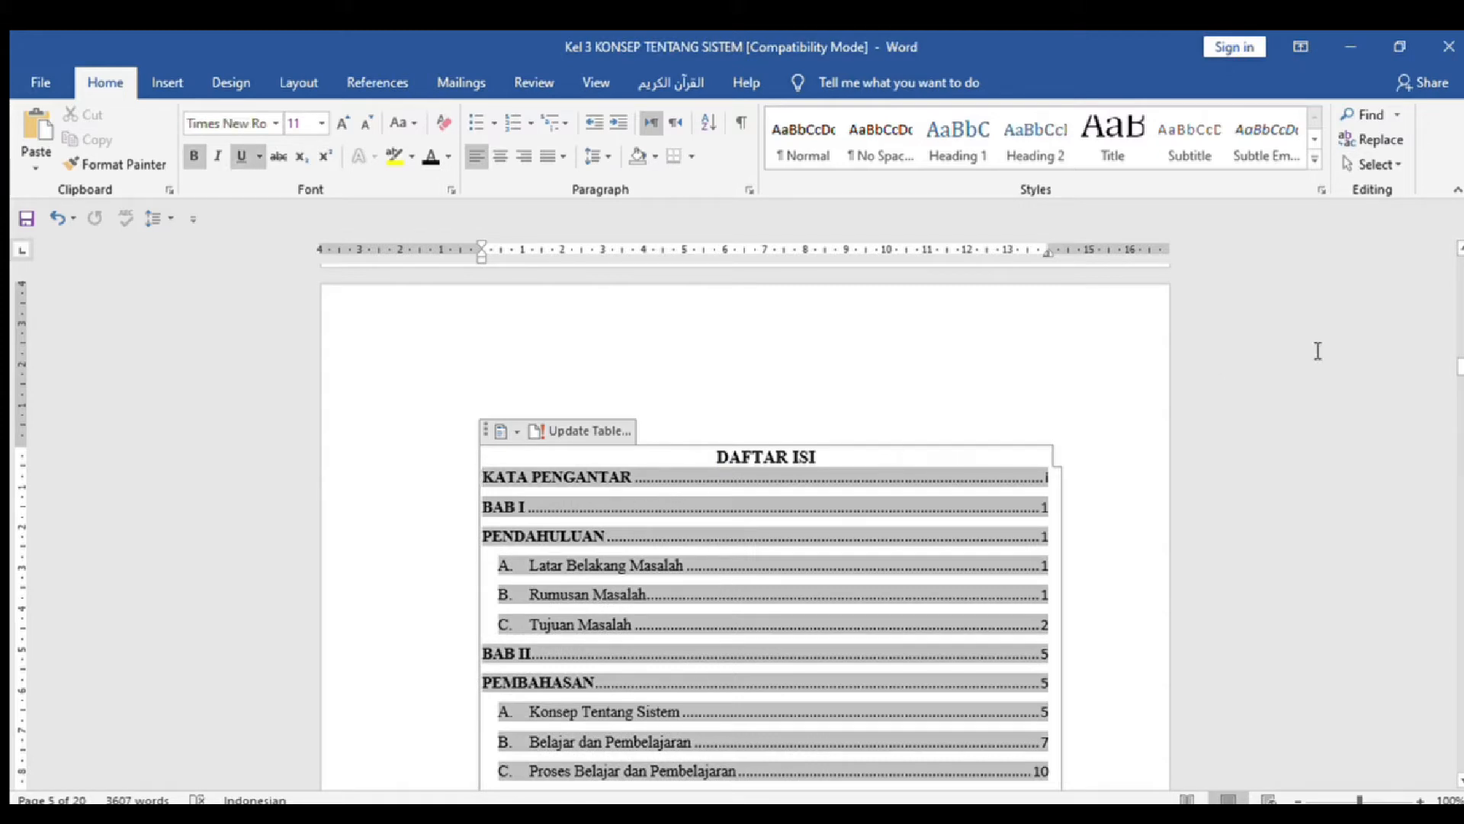
pyautogui.click(1092, 474)
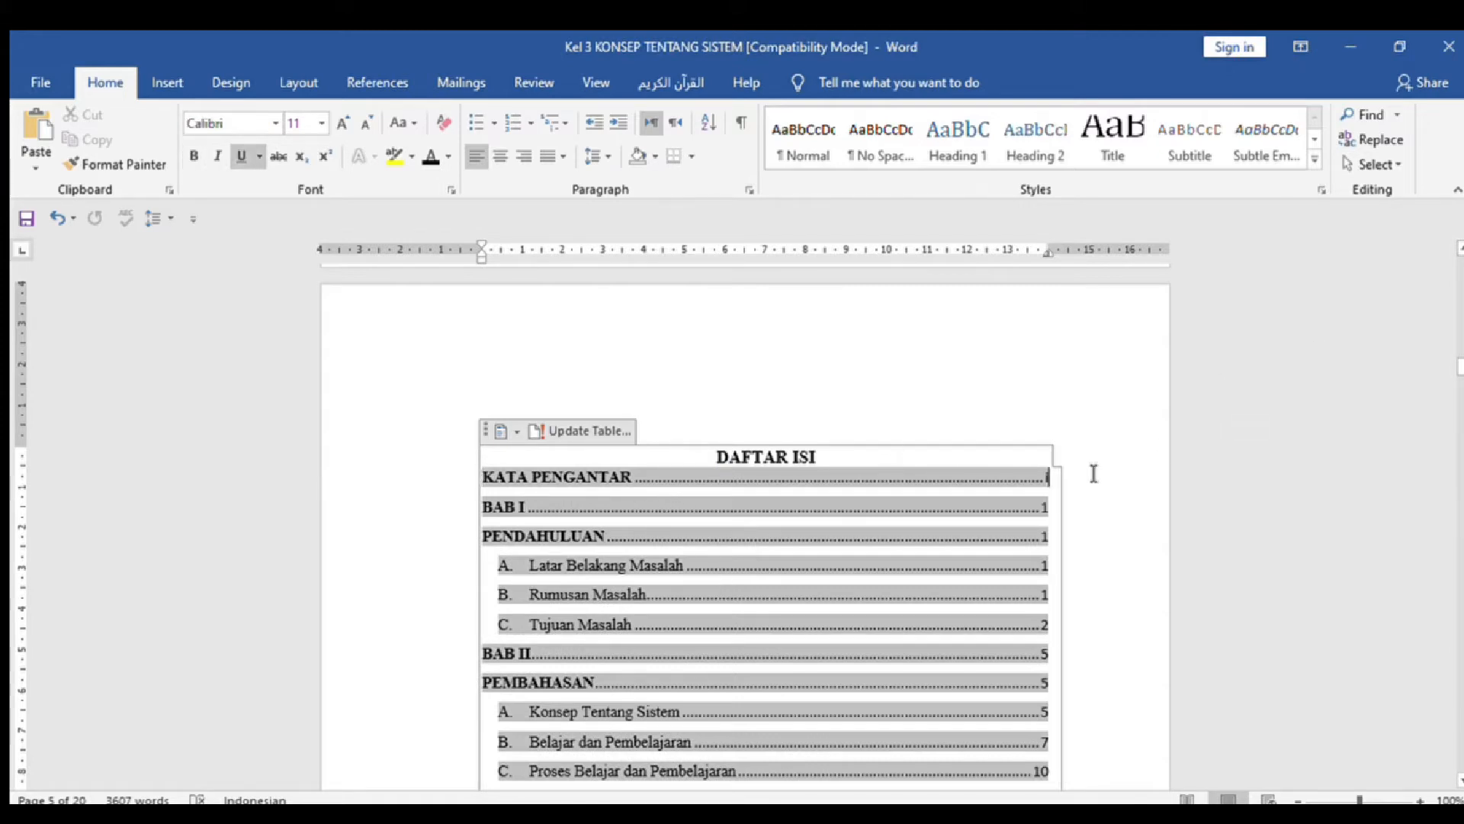
pyautogui.click(1055, 415)
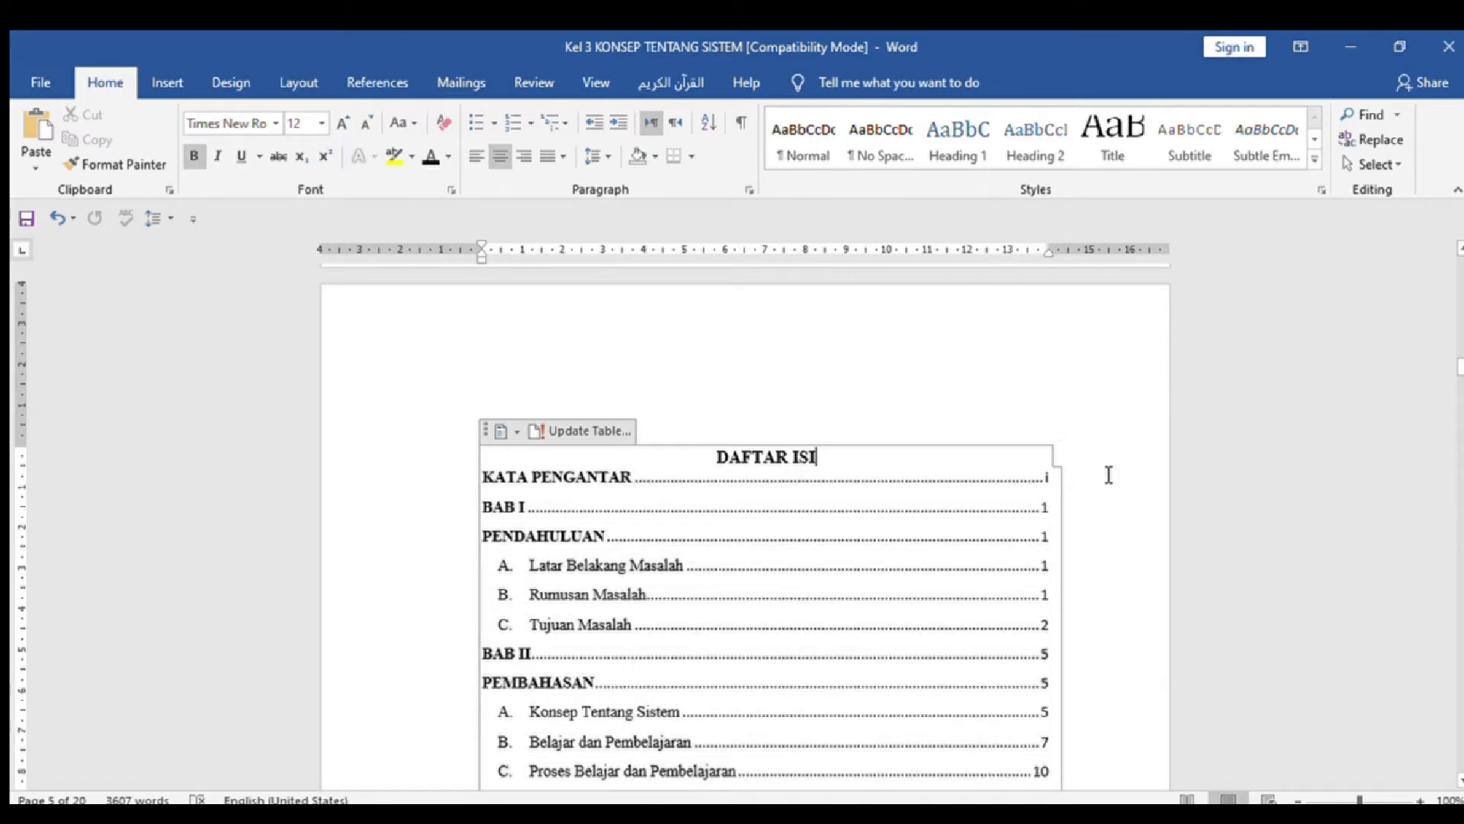
pyautogui.click(897, 510)
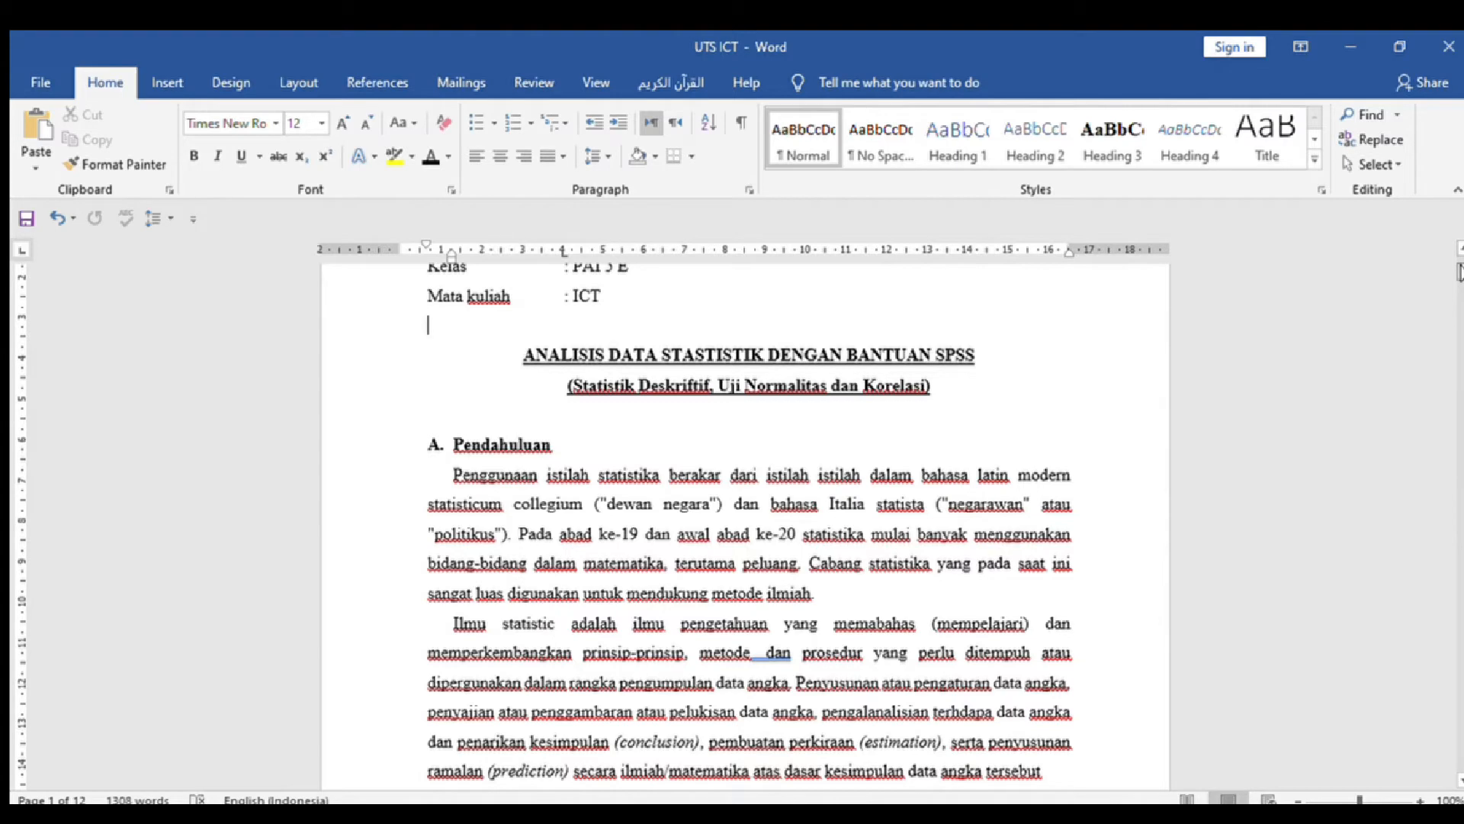
# Step: In the UTS ICT document, insert blank lines below the Mata kuliah line to push the ANALISIS DATA title onto a new page
pyautogui.scroll(2, 1460, 269)
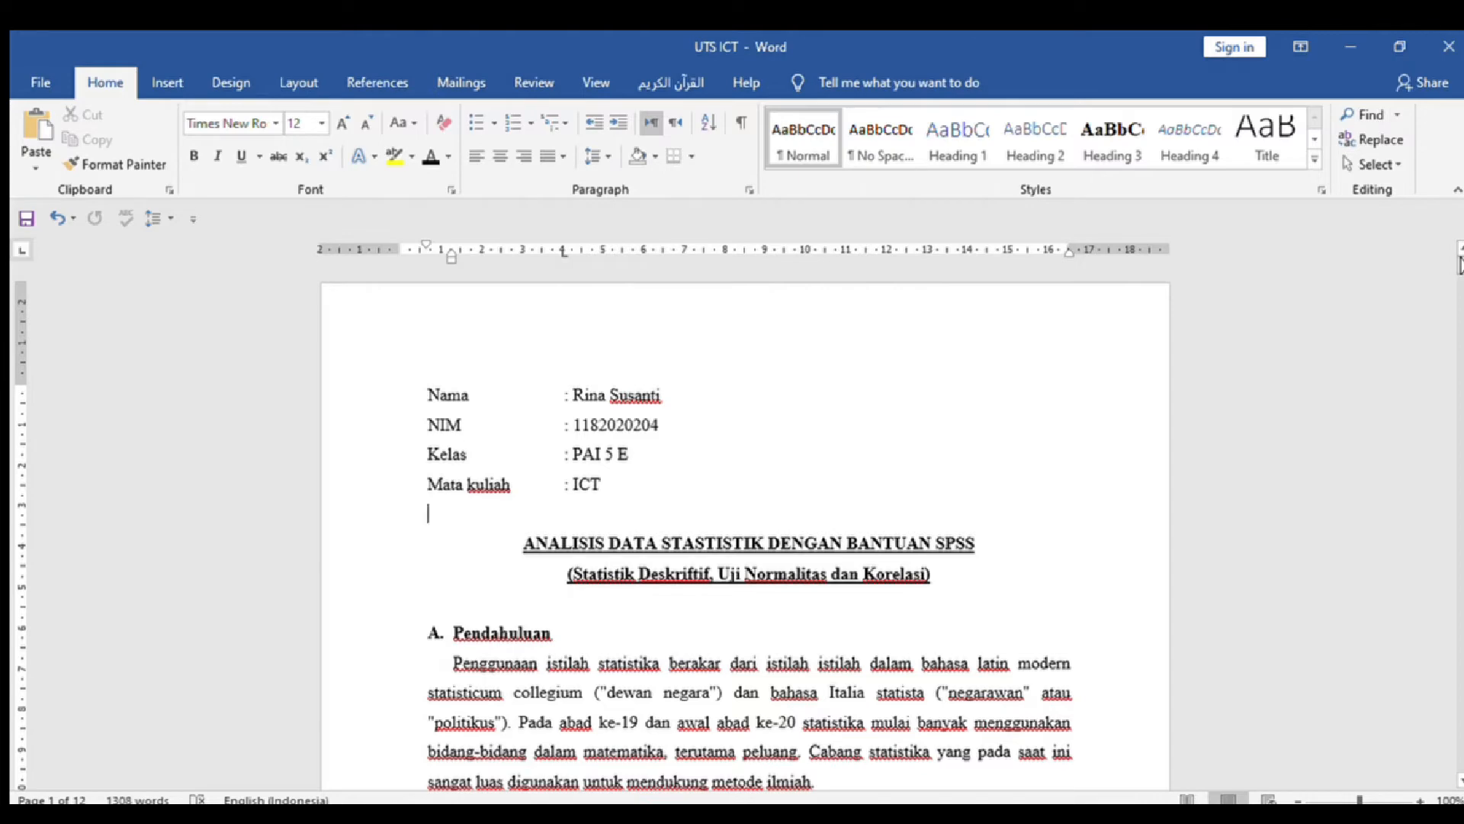
pyautogui.press('Return')
pyautogui.press('Return')
pyautogui.press('Return')
pyautogui.press('Return')
pyautogui.press('Return')
pyautogui.press('Return')
pyautogui.press('Return')
pyautogui.press('Return')
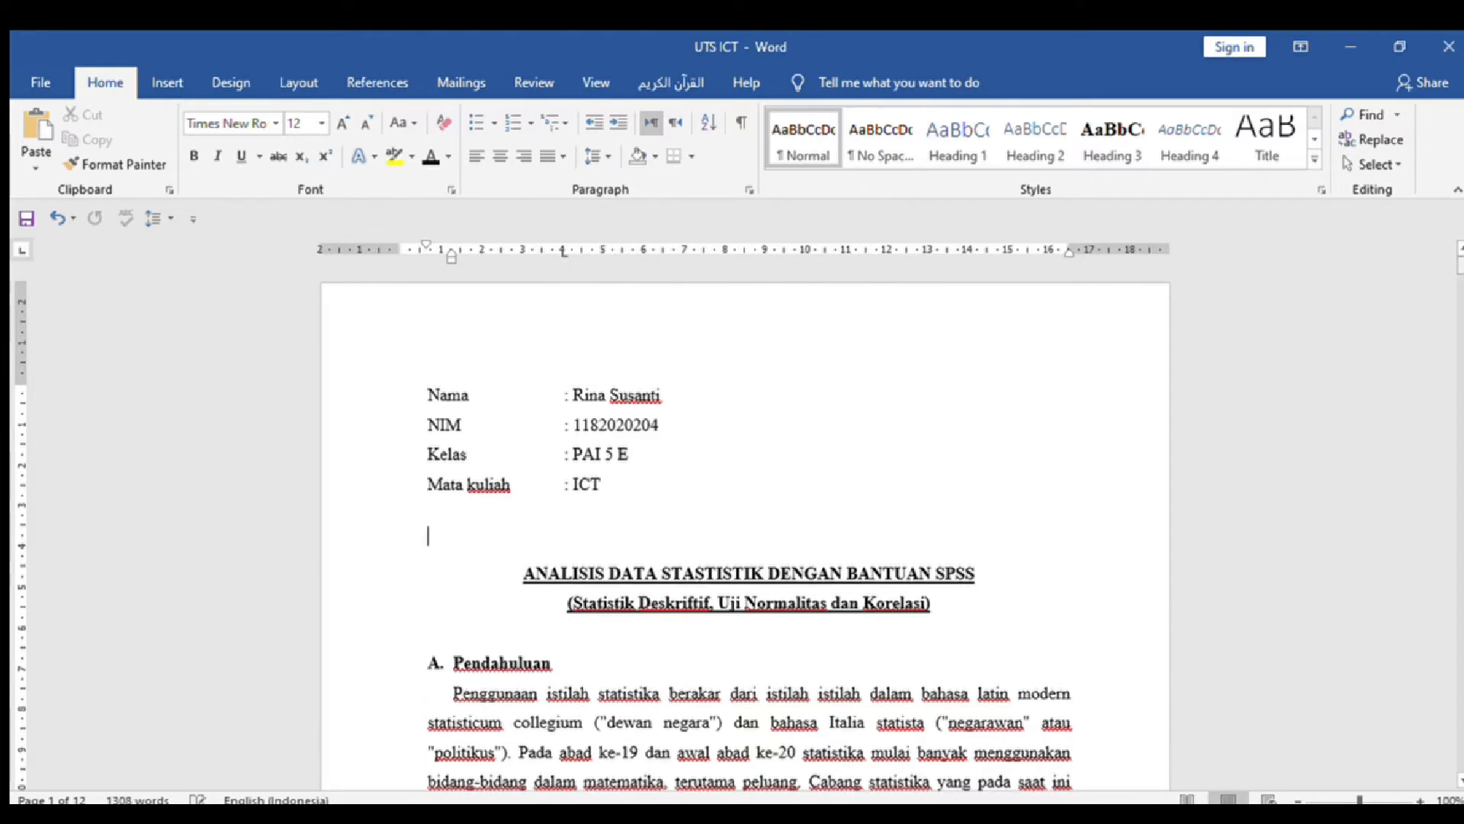
pyautogui.press('Return')
pyautogui.press('Return')
pyautogui.press('Return')
pyautogui.press('Return')
pyautogui.press('Return')
pyautogui.press('Return')
pyautogui.press('Return')
pyautogui.press('Return')
pyautogui.press('Return')
pyautogui.press('Return')
pyautogui.press('Return')
pyautogui.press('Return')
pyautogui.press('Return')
pyautogui.press('Return')
pyautogui.press('Return')
pyautogui.press('Return')
pyautogui.press('Return')
pyautogui.press('Return')
pyautogui.press('Return')
pyautogui.press('Return')
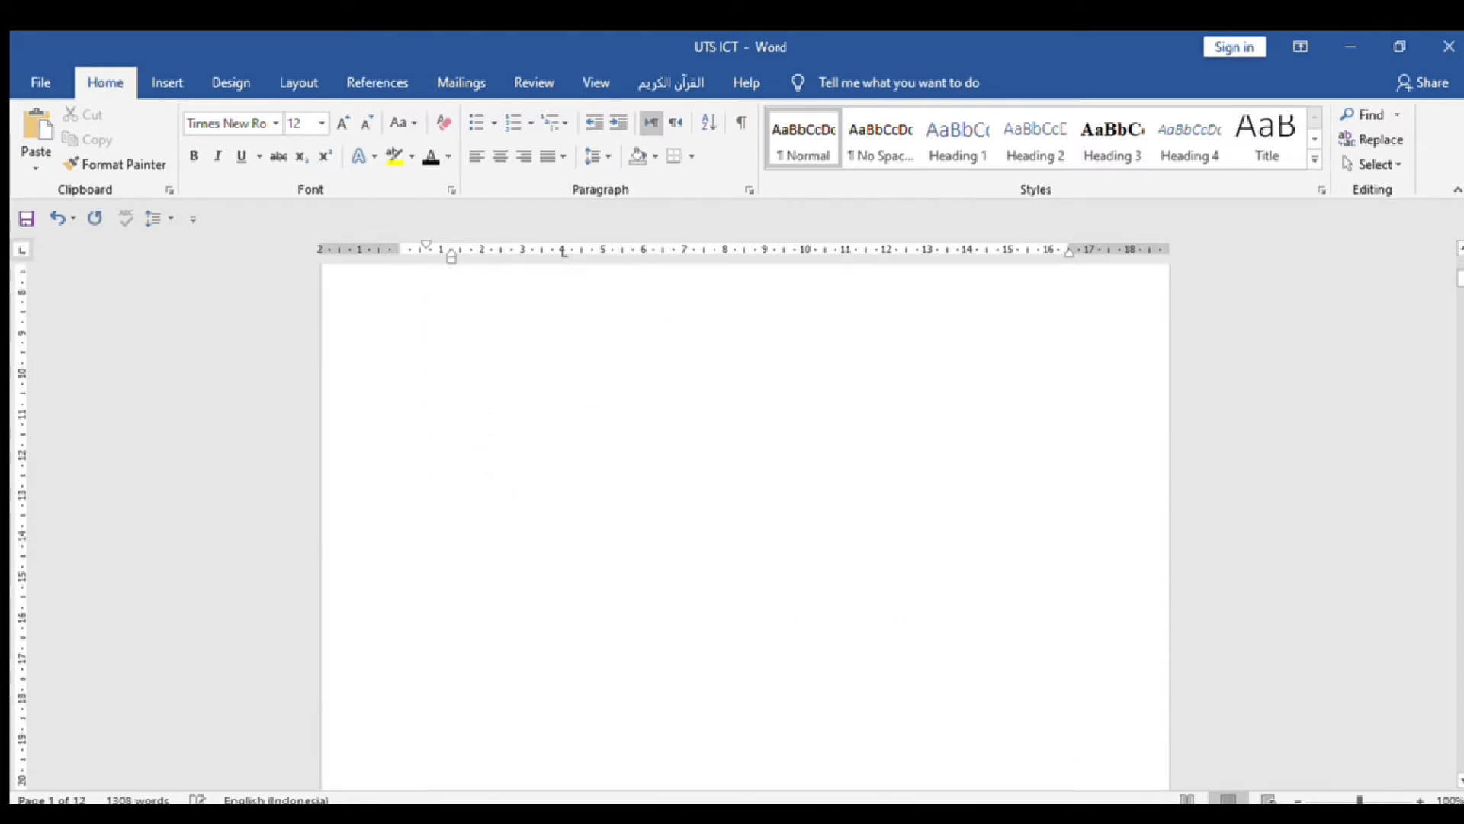
pyautogui.press('Return')
pyautogui.press('Return')
pyautogui.press('Return')
pyautogui.press('BackSpace')
pyautogui.press('BackSpace')
pyautogui.press('BackSpace')
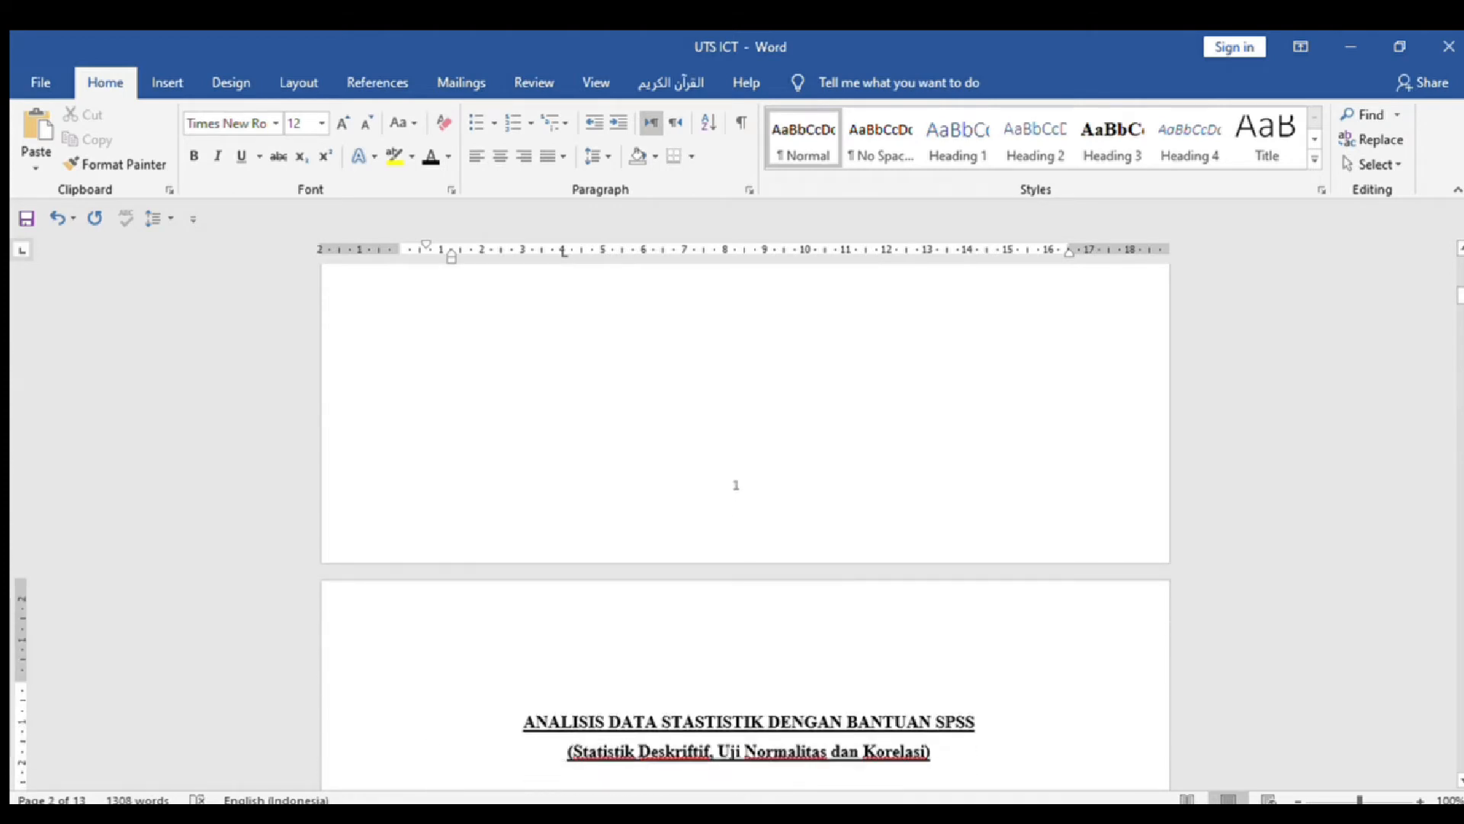
# Step: Enter the bold title DAFTAR GAMBAR on the line above the ANALISIS DATA title
pyautogui.write('D')
pyautogui.press('BackSpace')
pyautogui.write('BAB')
pyautogui.press('BackSpace')
pyautogui.press('BackSpace')
pyautogui.press('BackSpace')
pyautogui.hotkey('ctrl', 'b')
pyautogui.write('DAFTAR GAMBR')
pyautogui.press('BackSpace')
pyautogui.press('BackSpace')
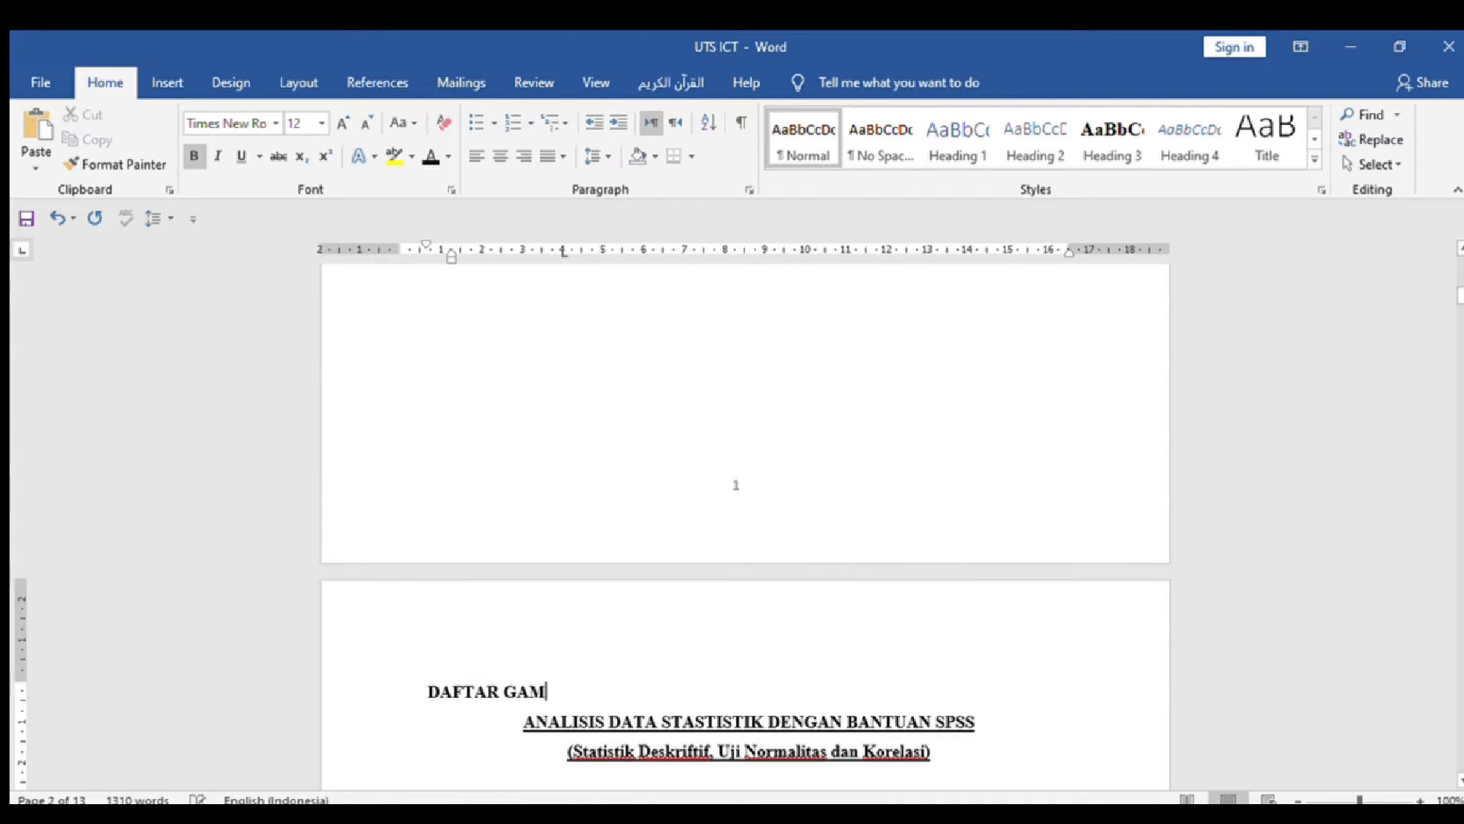
pyautogui.write('BAR')
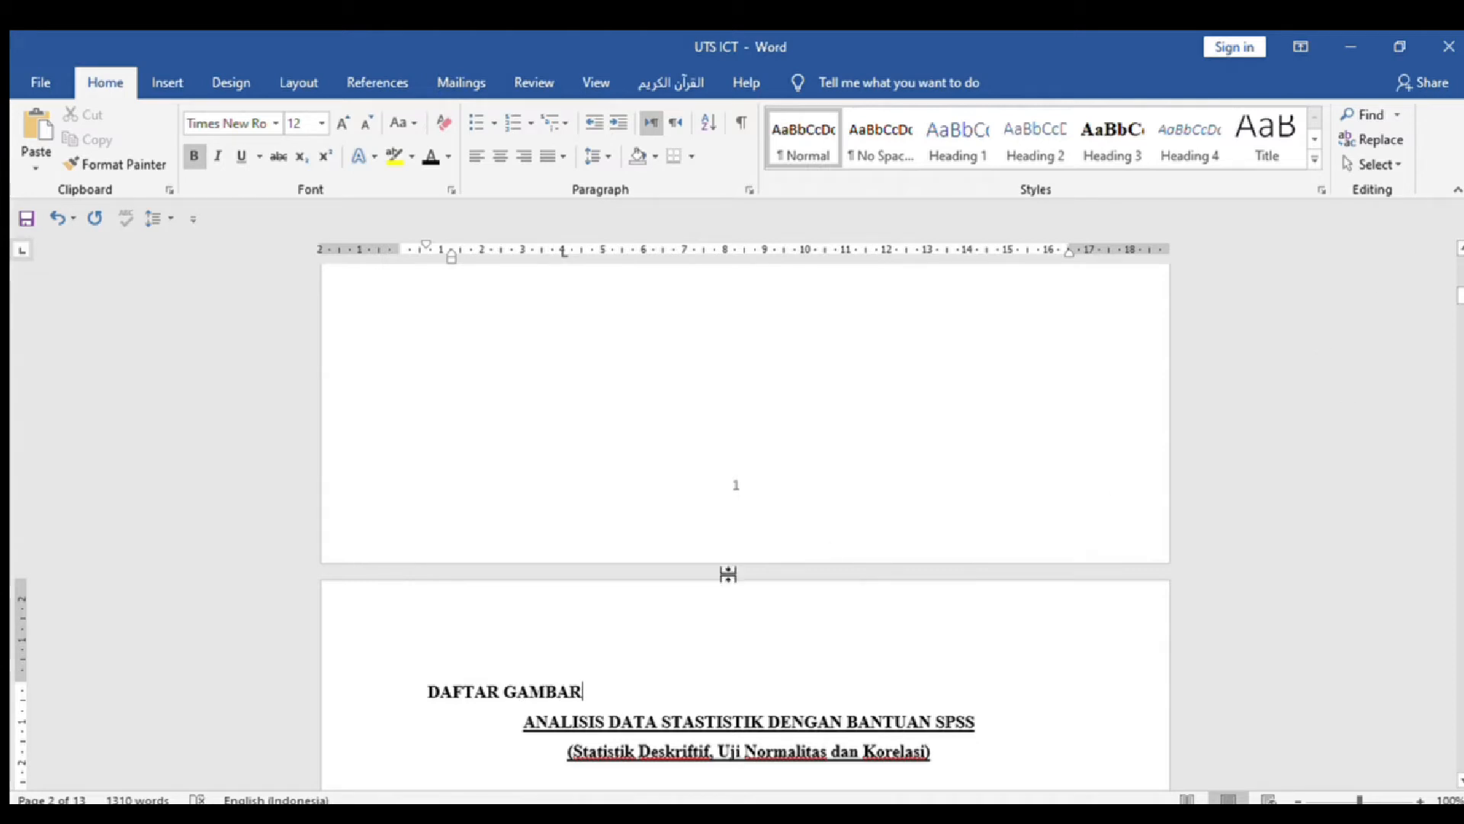
# Step: Apply the Heading 1 style to the DAFTAR GAMBAR title
pyautogui.click(401, 695)
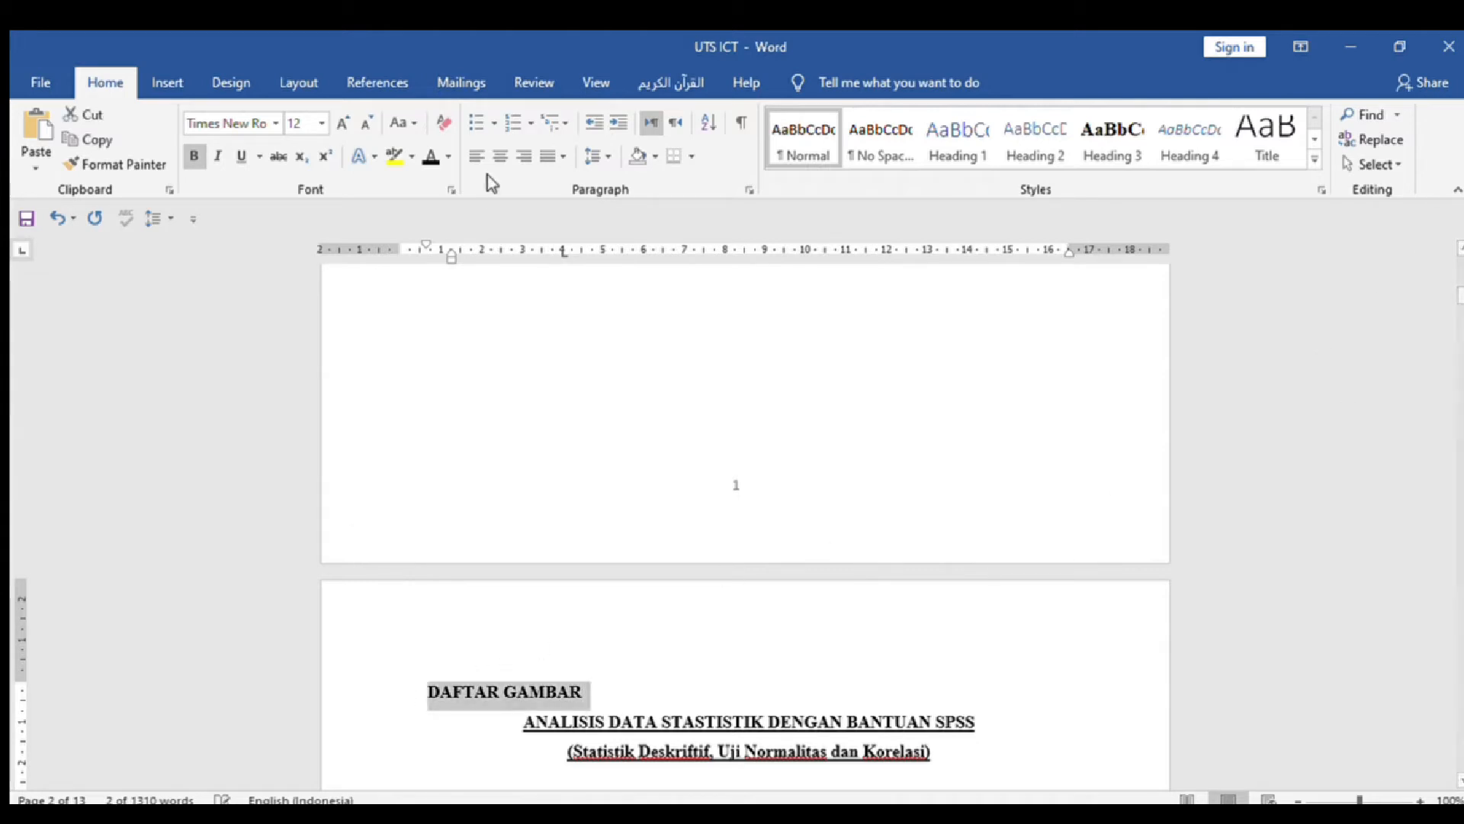
pyautogui.click(347, 81)
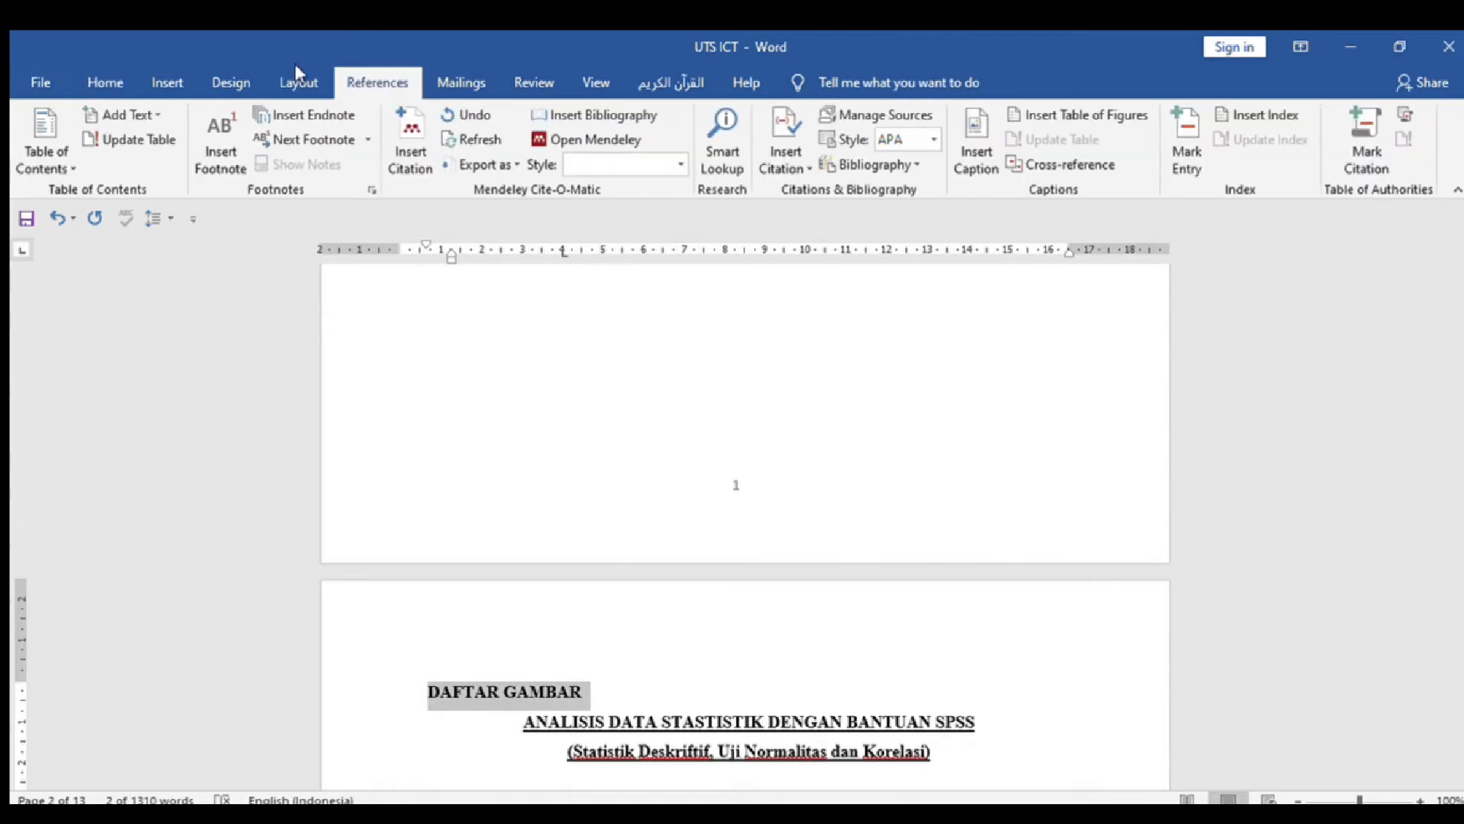
pyautogui.click(100, 86)
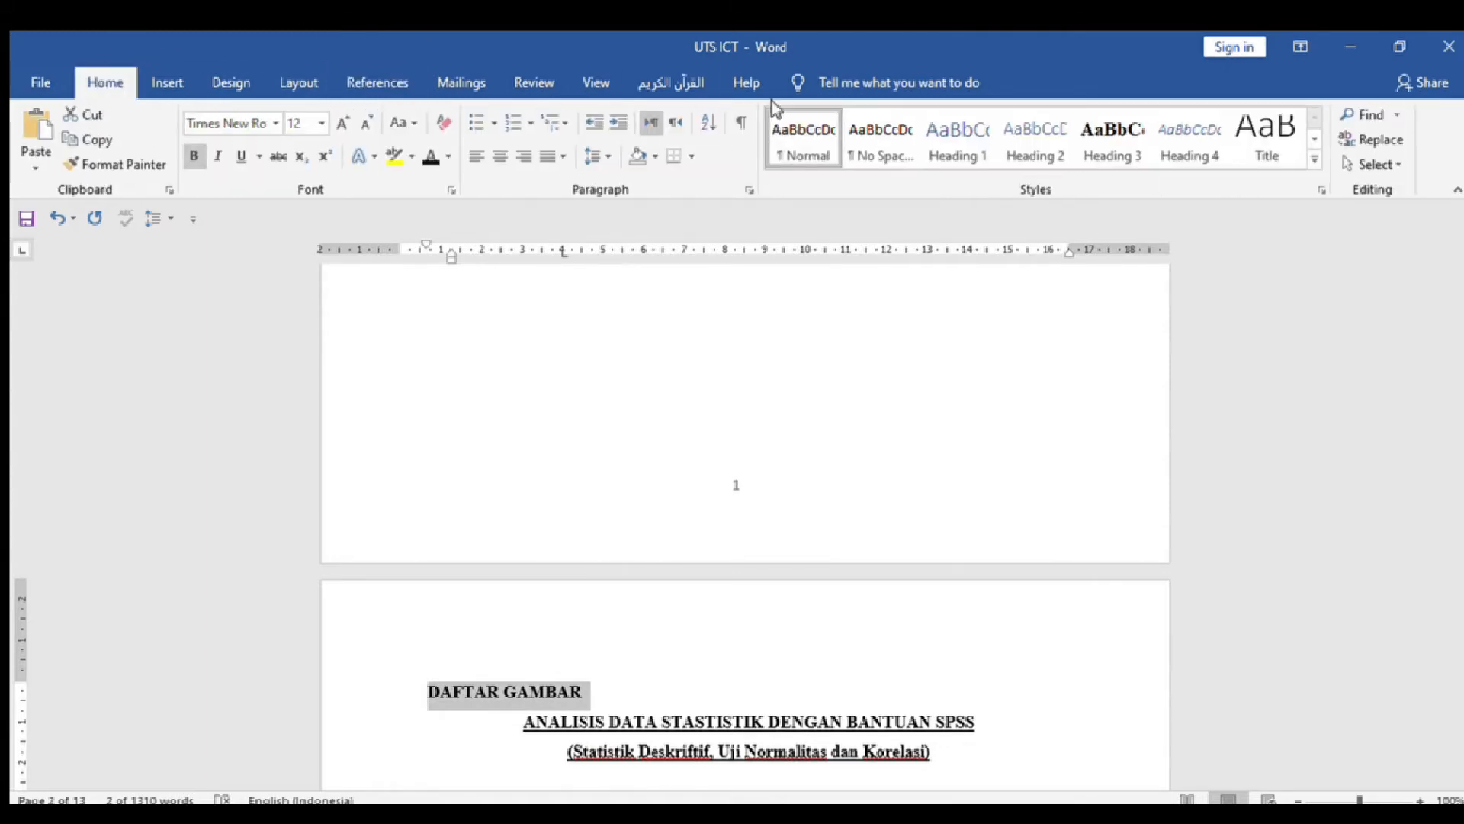
pyautogui.click(940, 132)
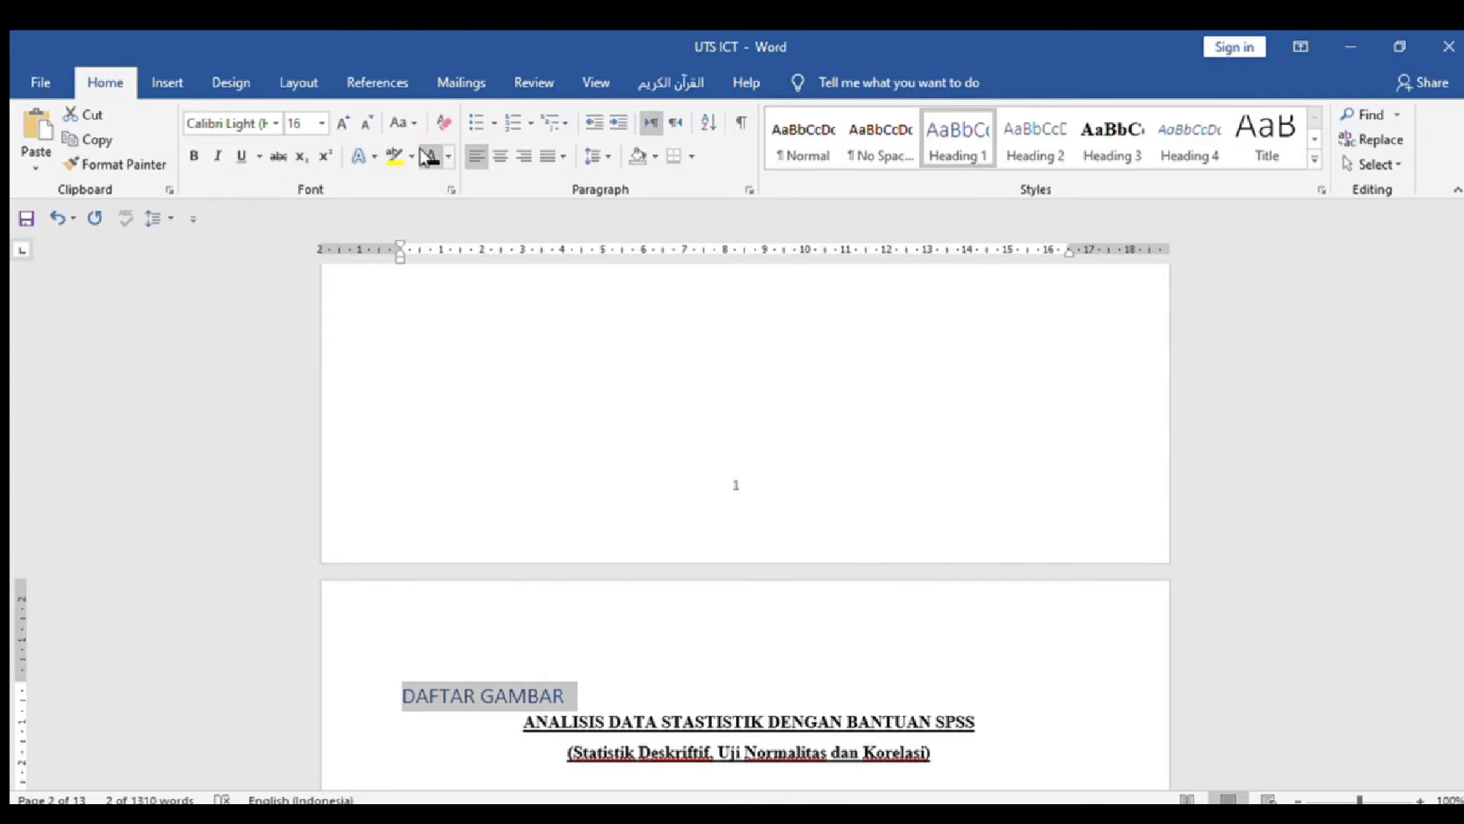
# Step: Format the DAFTAR GAMBAR heading as centred, bold, black 12 pt Times New Roman text
pyautogui.click(500, 156)
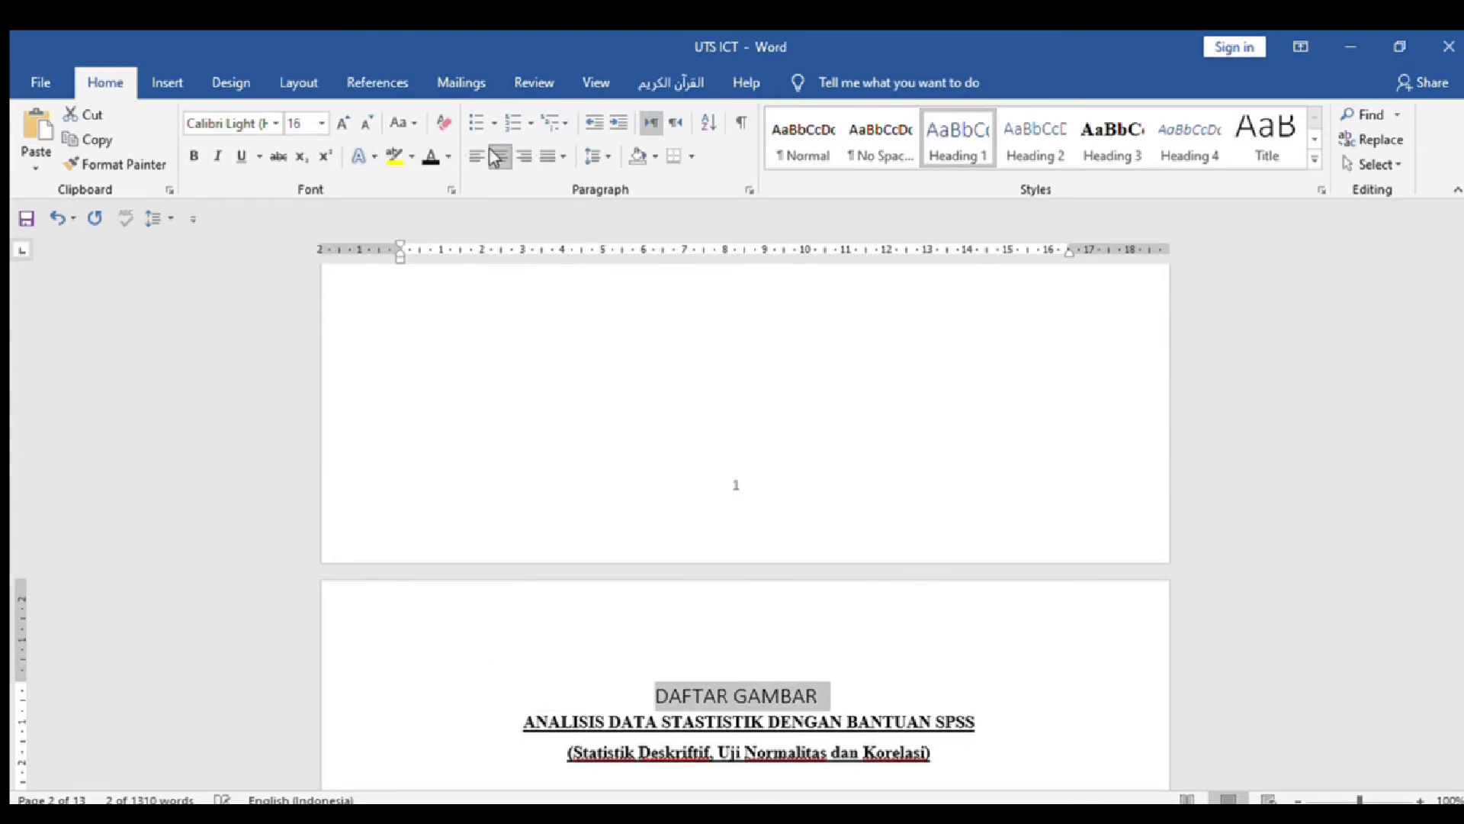
pyautogui.click(193, 158)
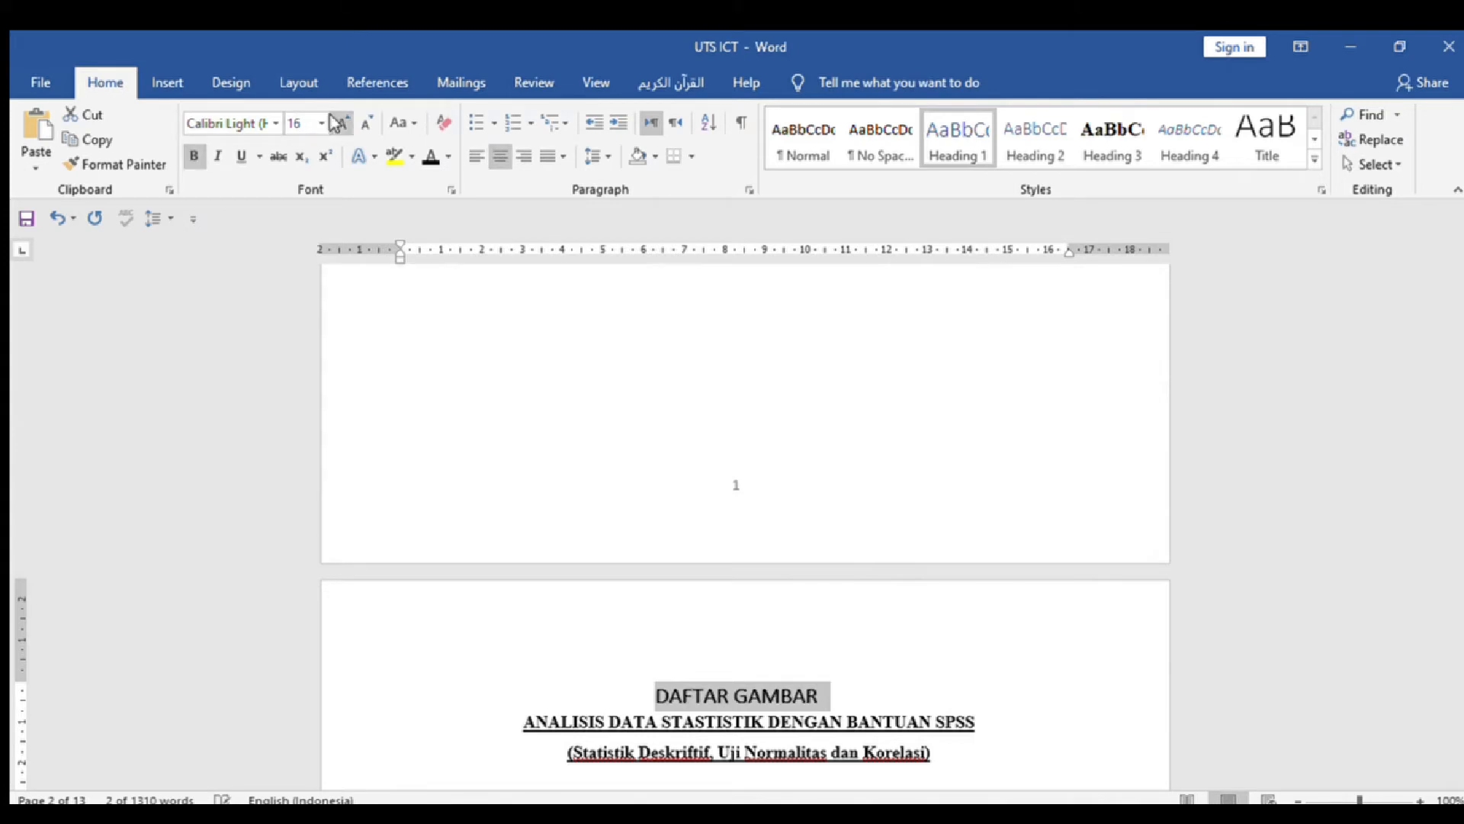
pyautogui.click(294, 123)
pyautogui.write('12')
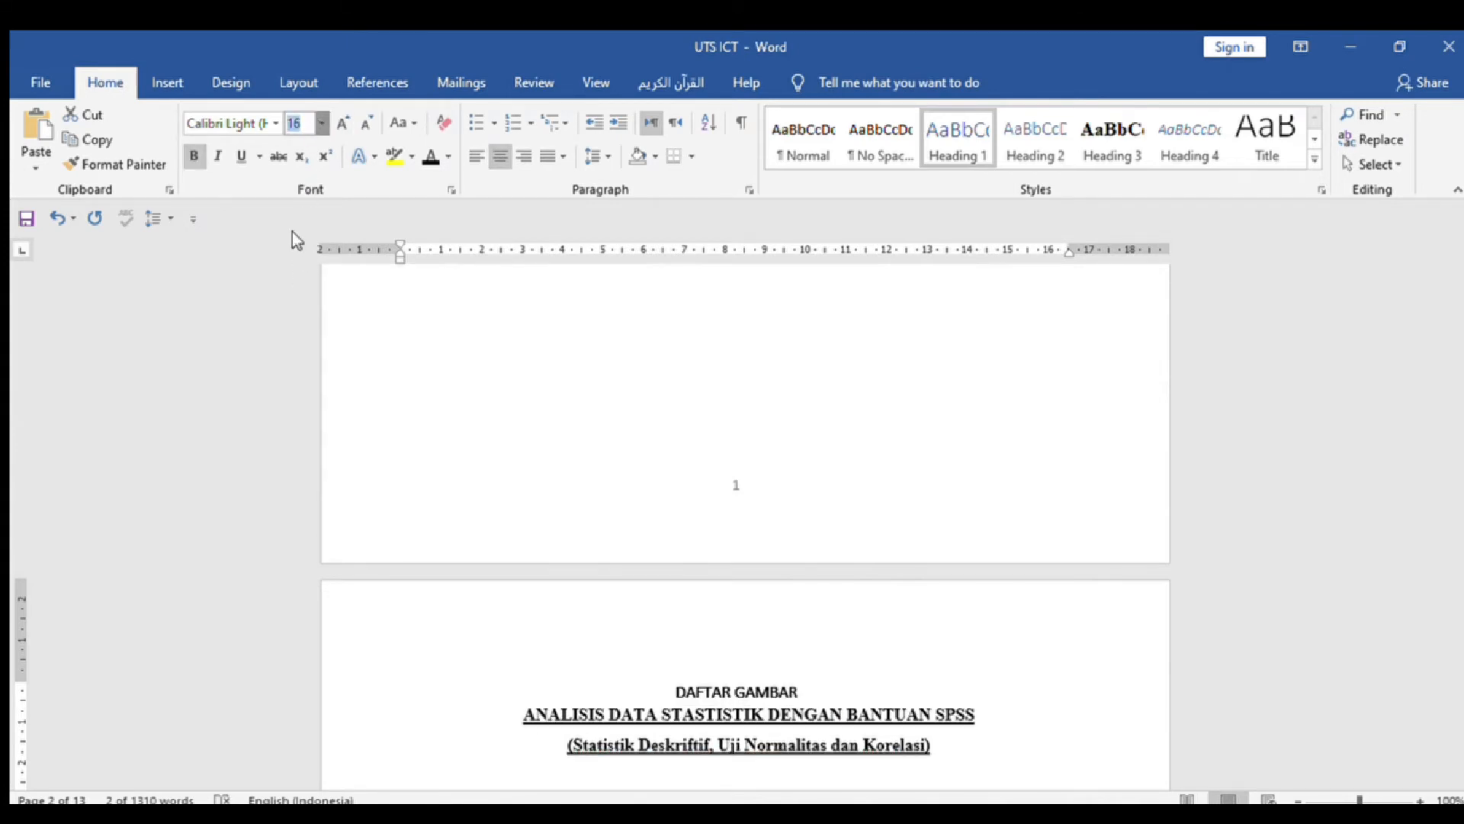
pyautogui.press('Return')
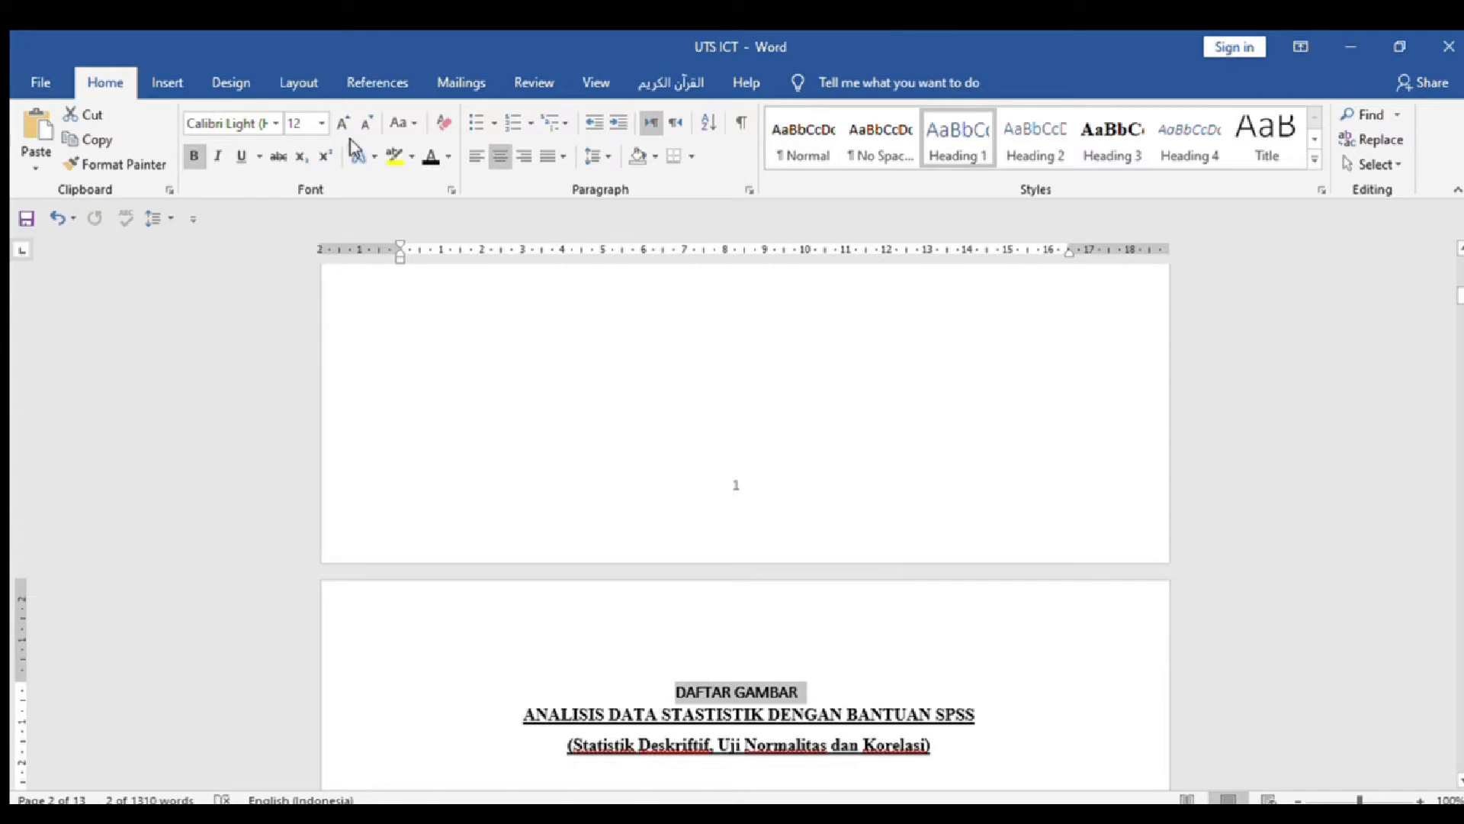
pyautogui.click(279, 124)
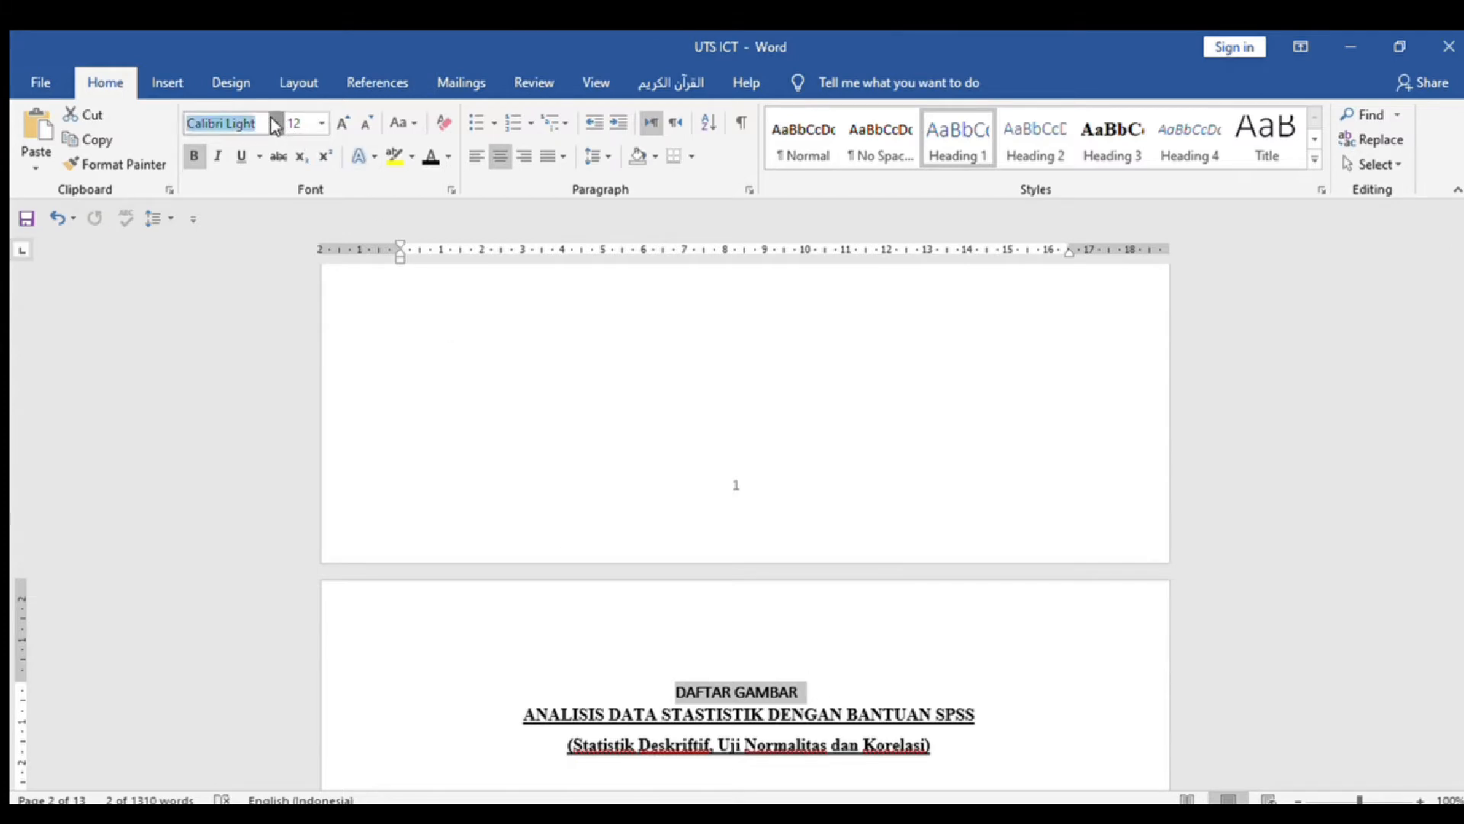
pyautogui.click(274, 213)
# Step: Insert blank lines below the DAFTAR GAMBAR heading to push the ANALISIS DATA title onto a new page
pyautogui.click(836, 688)
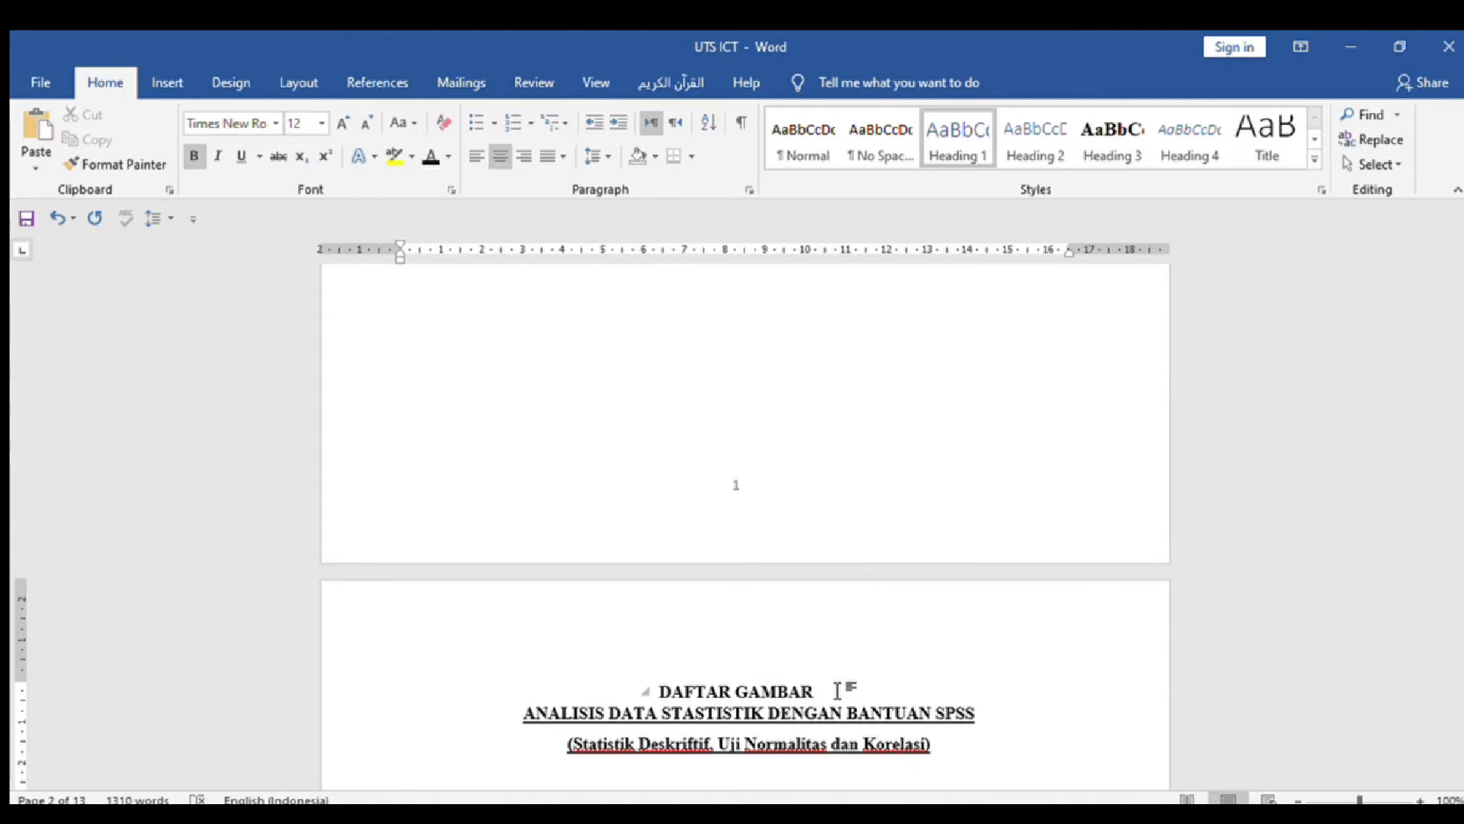
pyautogui.press('Return')
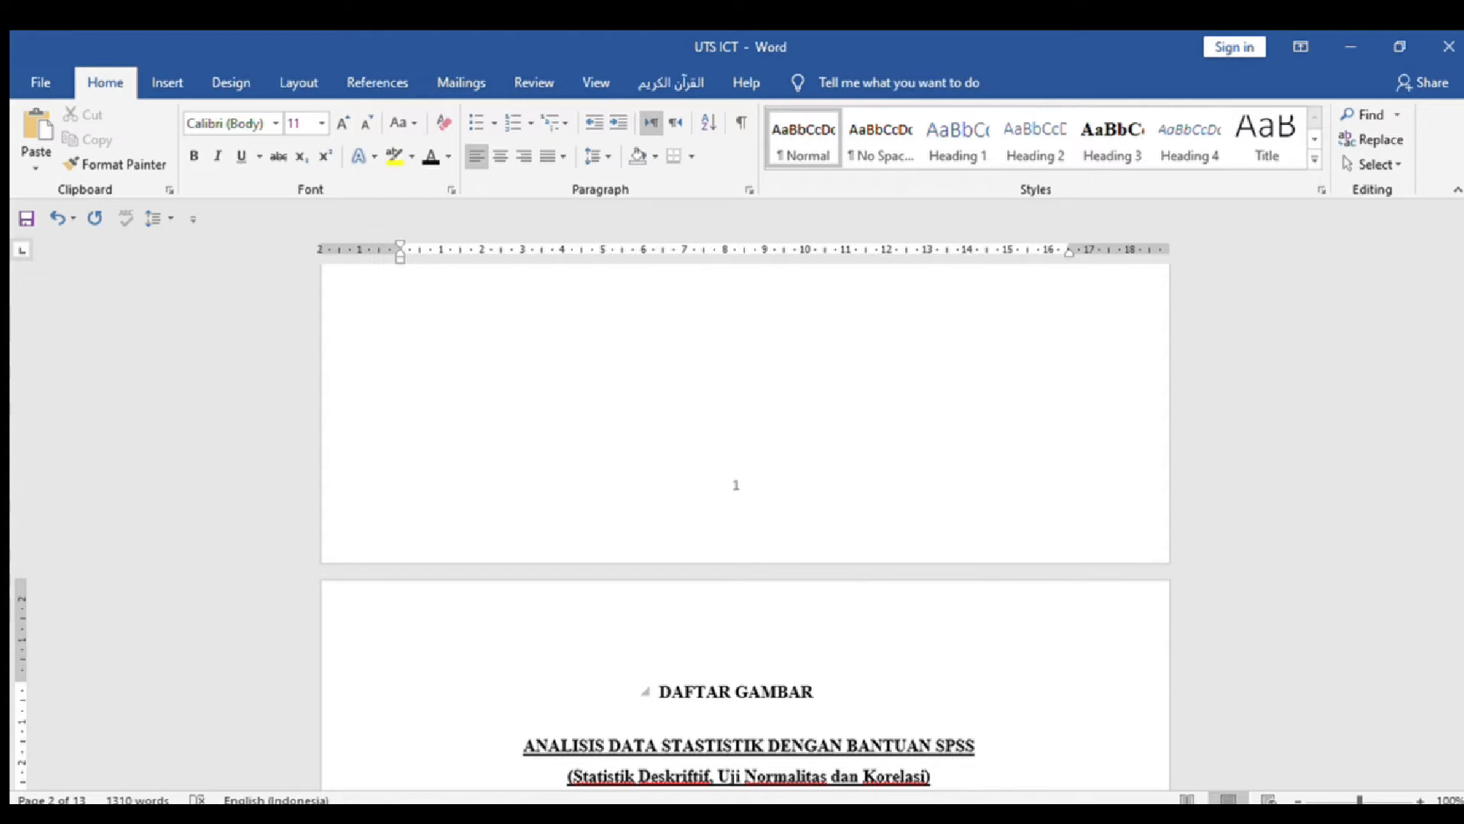
pyautogui.press('Return')
pyautogui.press('Return')
pyautogui.press('Return')
pyautogui.press('Return')
pyautogui.press('Return')
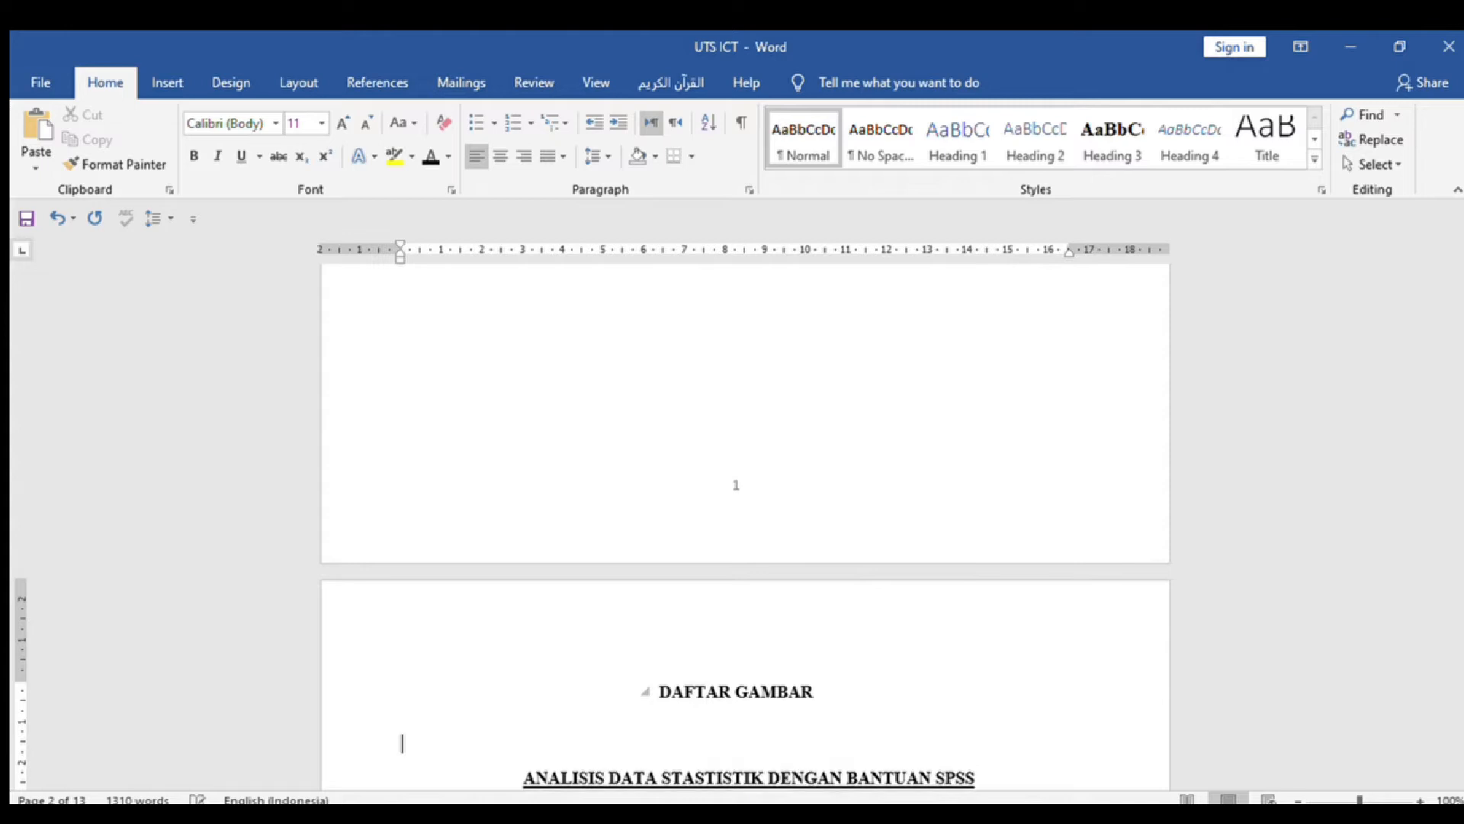
pyautogui.press('Return')
pyautogui.press('Return')
pyautogui.press('Return')
pyautogui.press('Return')
pyautogui.press('Return')
pyautogui.press('Return')
pyautogui.press('Return')
pyautogui.press('Return')
pyautogui.press('Return')
pyautogui.press('Return')
pyautogui.press('Return')
pyautogui.press('Return')
pyautogui.press('Return')
pyautogui.press('Return')
pyautogui.press('Return')
pyautogui.press('Return')
pyautogui.press('Return')
pyautogui.press('Return')
pyautogui.press('Return')
pyautogui.press('Return')
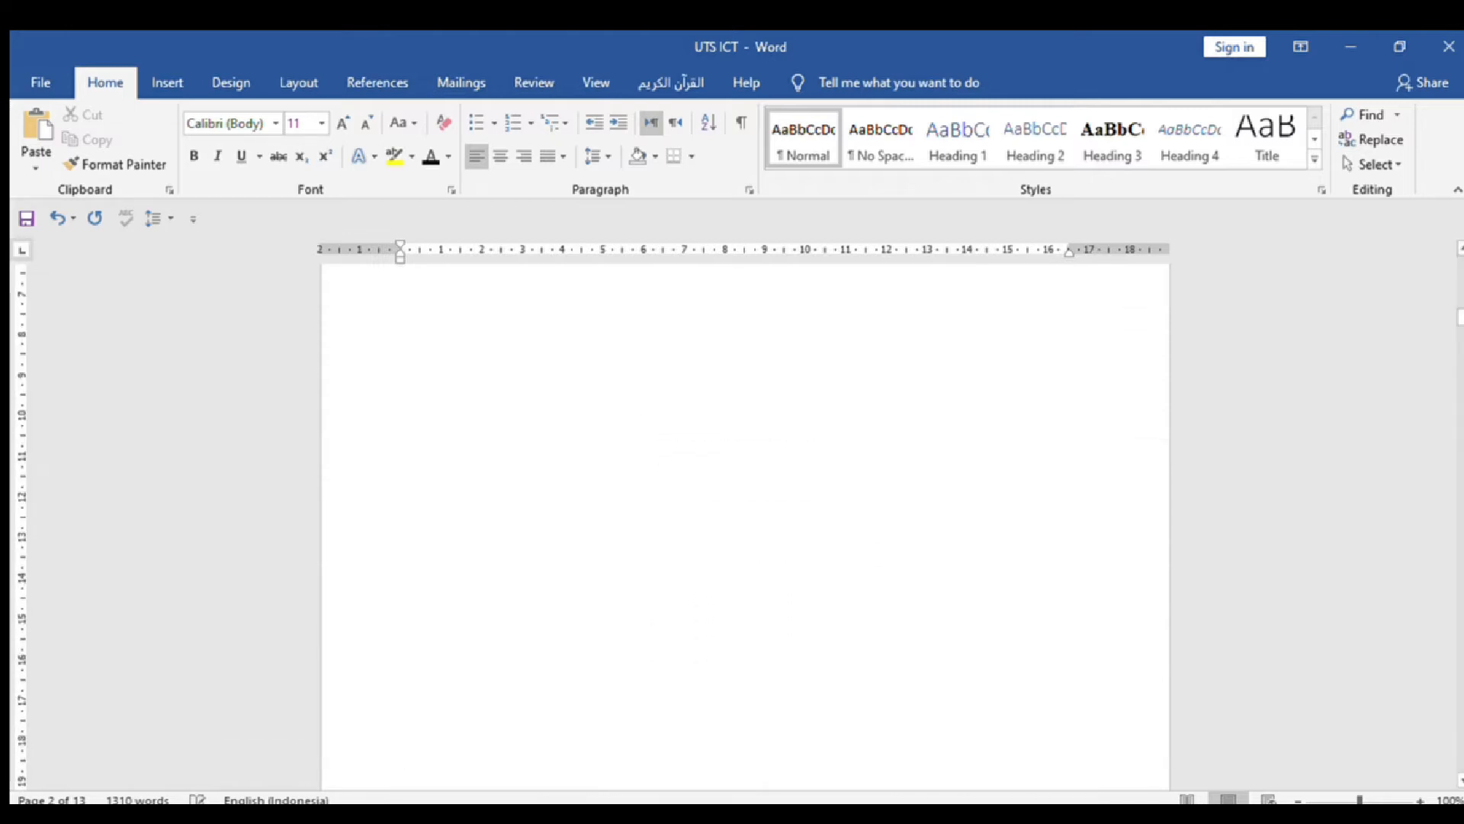
pyautogui.press('Return')
pyautogui.press('Return')
pyautogui.press('Return')
pyautogui.press('Return')
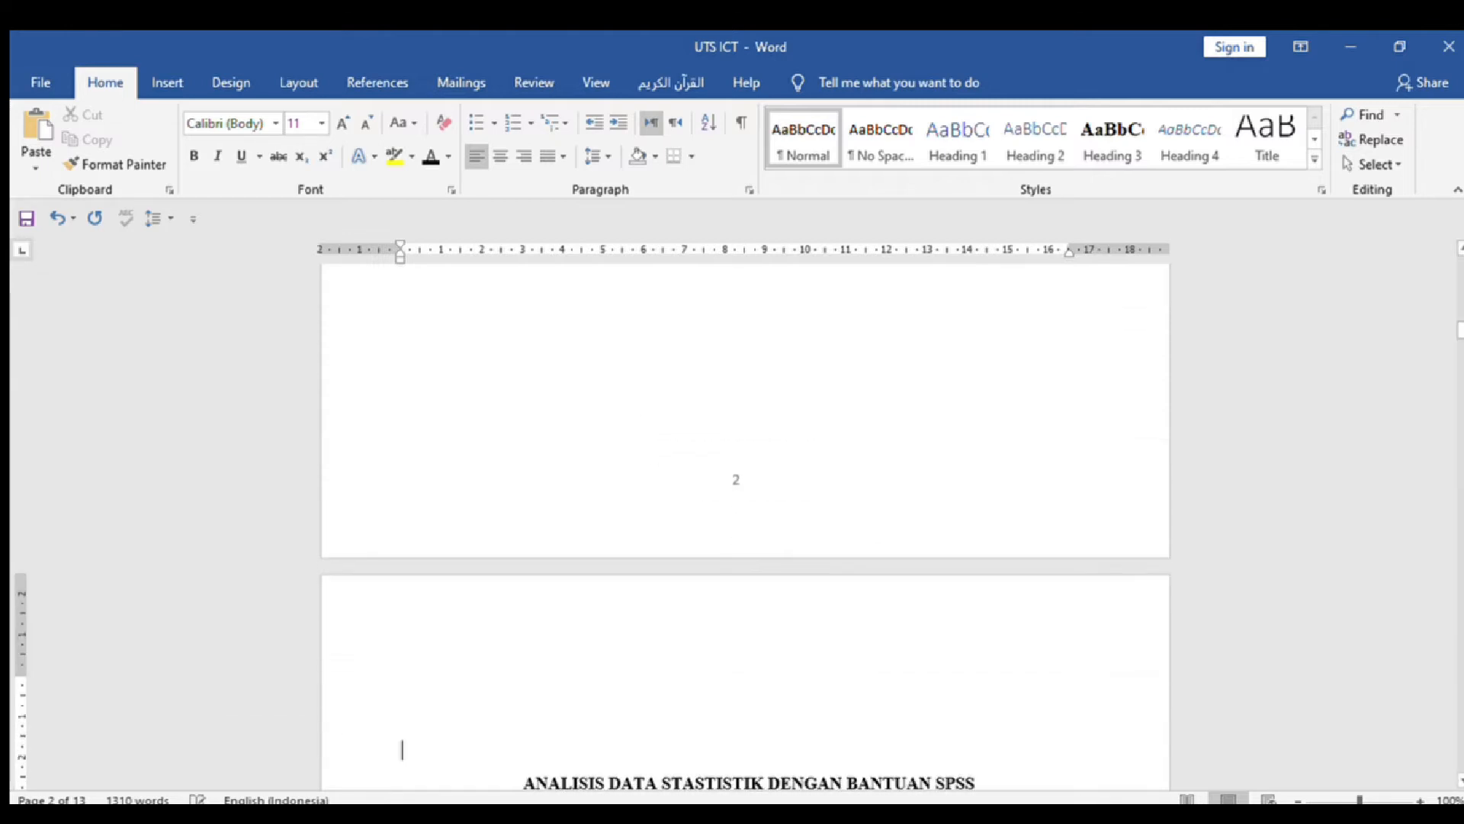
# Step: Enter the title DAFTAR TABEL above the ANALISIS DATA title and apply the Heading 1 style to it
pyautogui.write('D')
pyautogui.press('BackSpace')
pyautogui.hotkey('ctrl', 'b')
pyautogui.write('DAFTAR TABE')
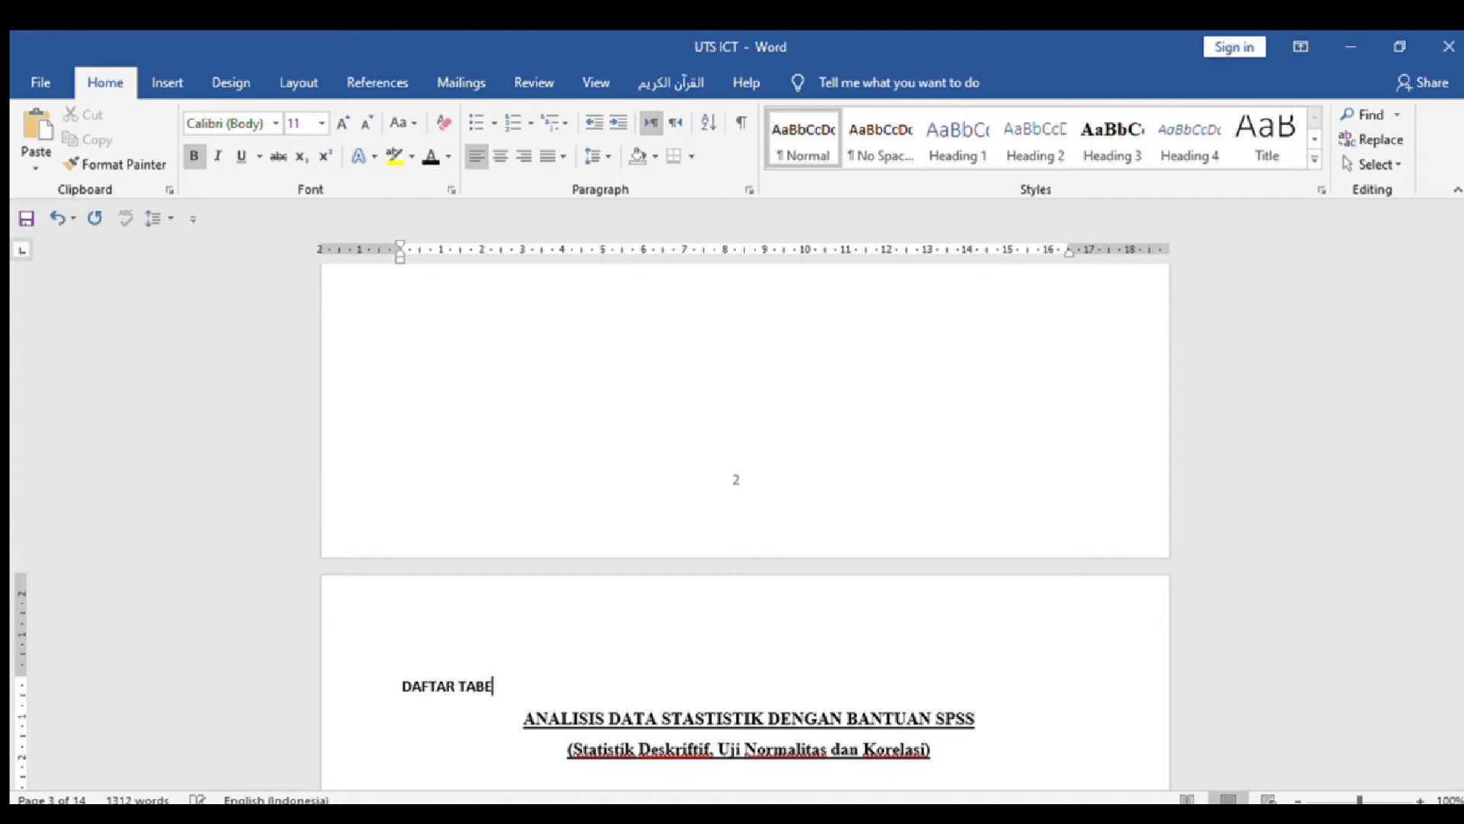
pyautogui.write('L')
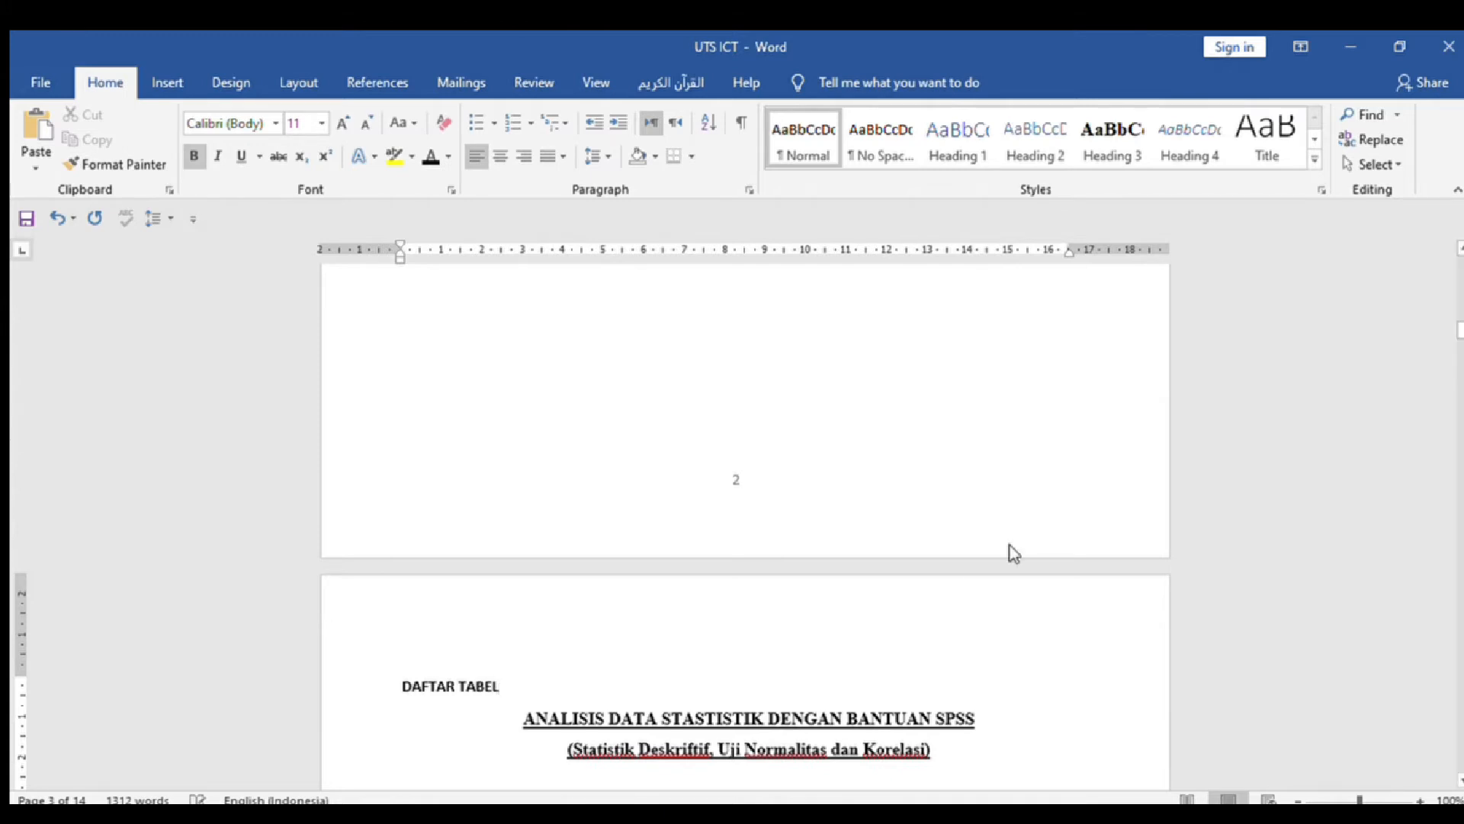
pyautogui.click(962, 135)
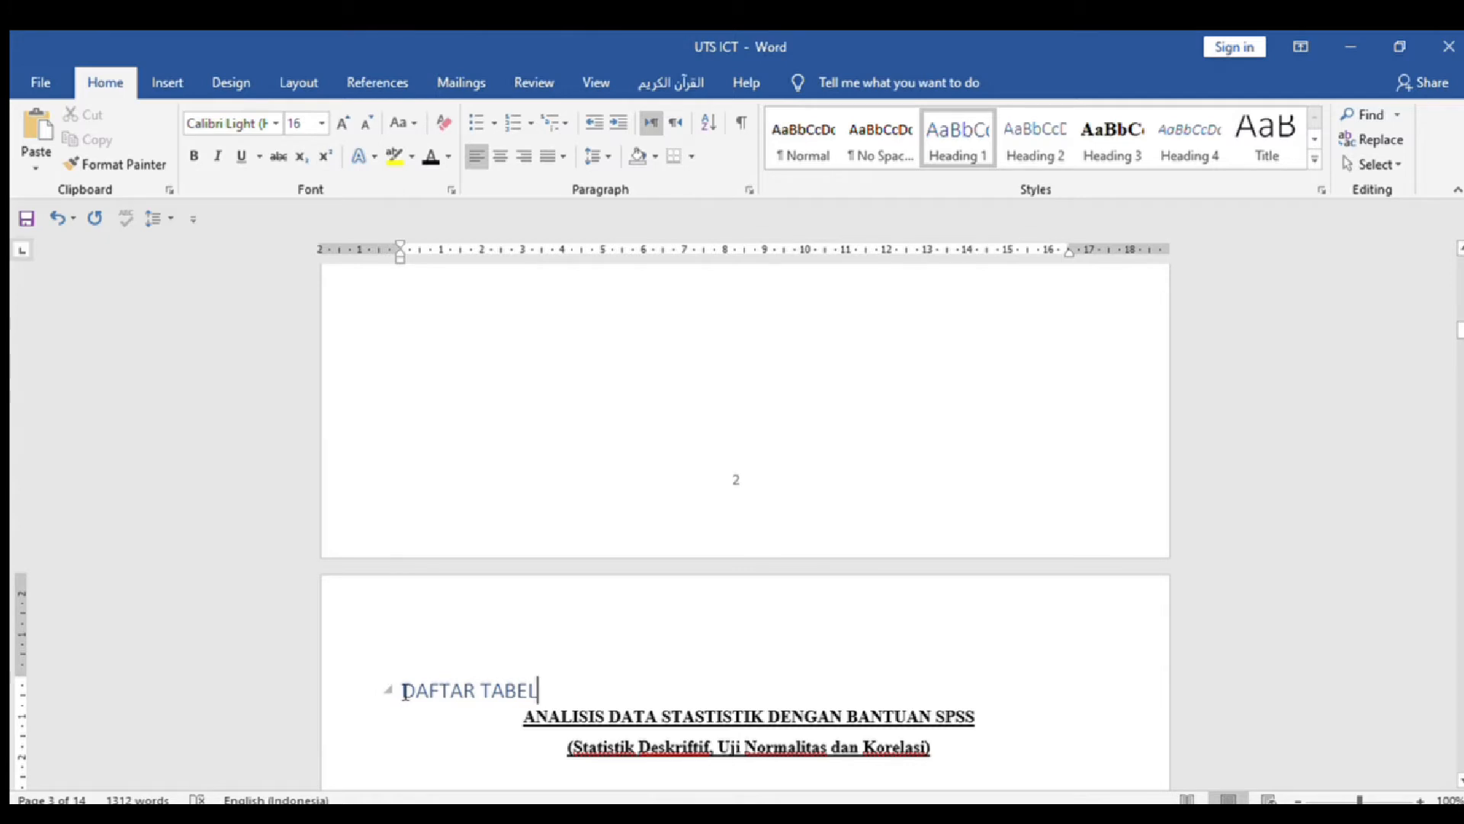
# Step: Format the DAFTAR TABEL heading as centred, bold, black 12 pt Times New Roman text
pyautogui.moveTo(401, 690); pyautogui.dragTo(546, 690)
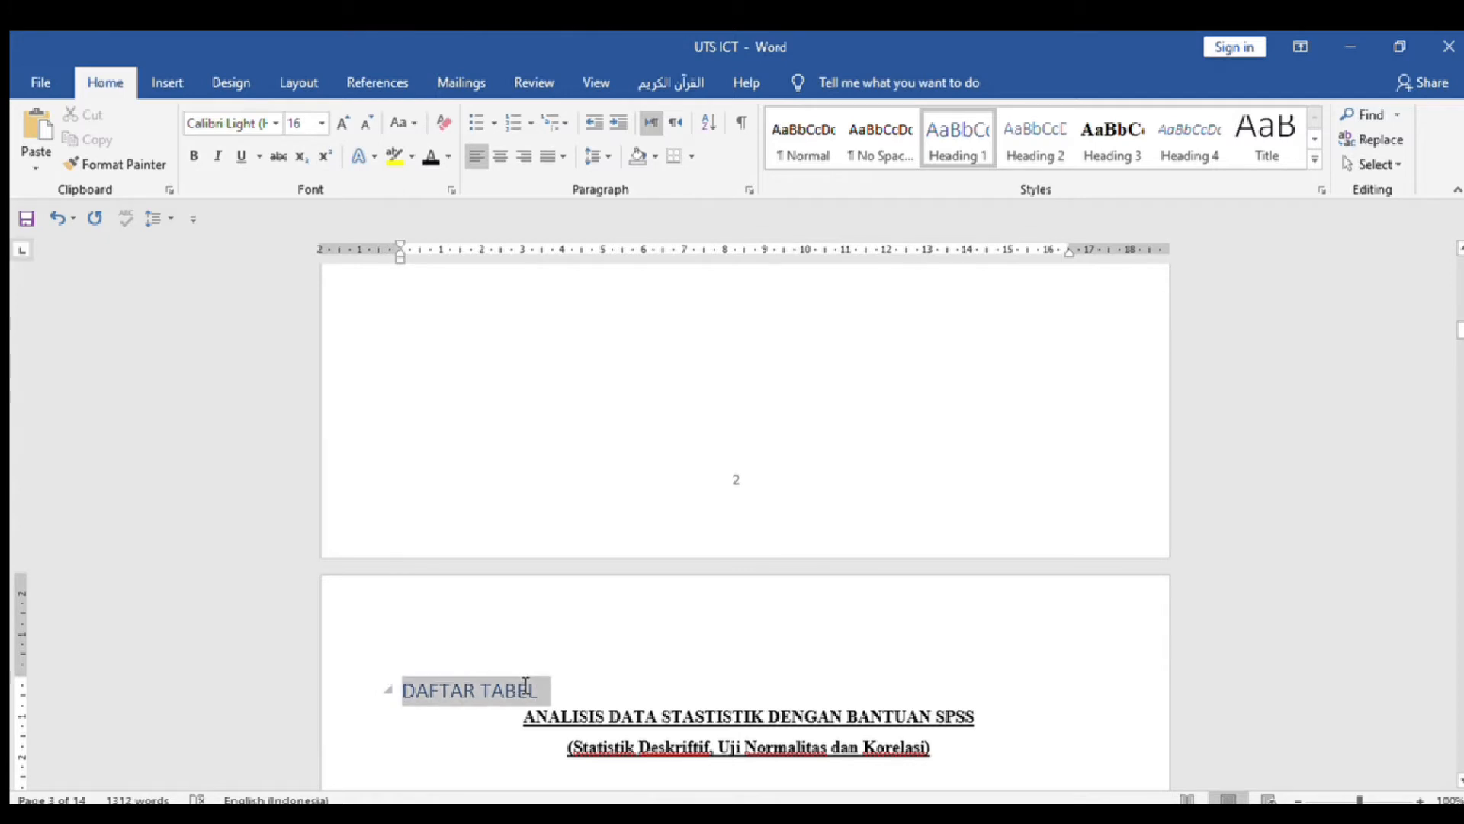
pyautogui.click(421, 160)
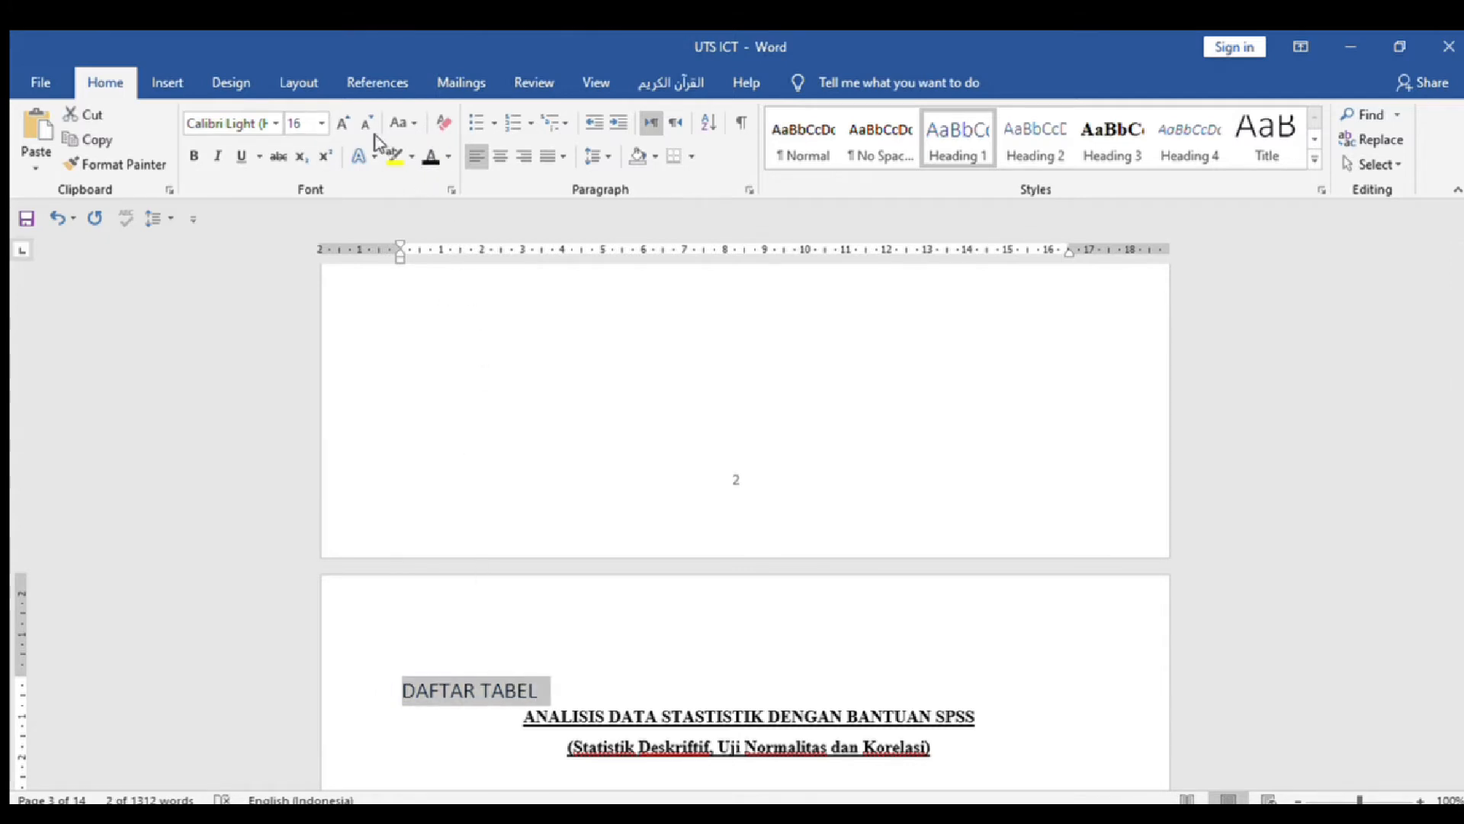
pyautogui.click(181, 158)
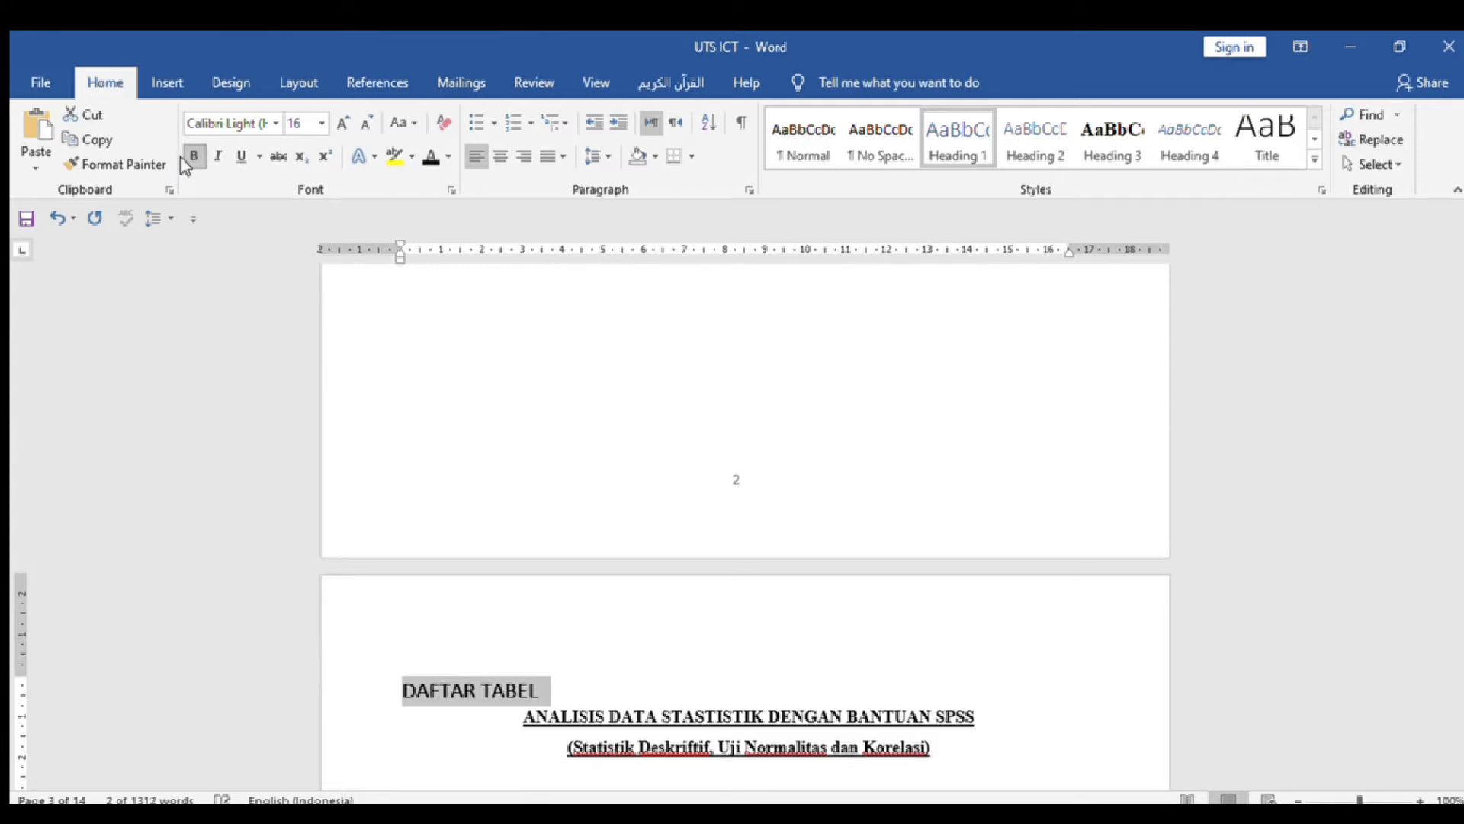
pyautogui.click(272, 126)
pyautogui.click(296, 218)
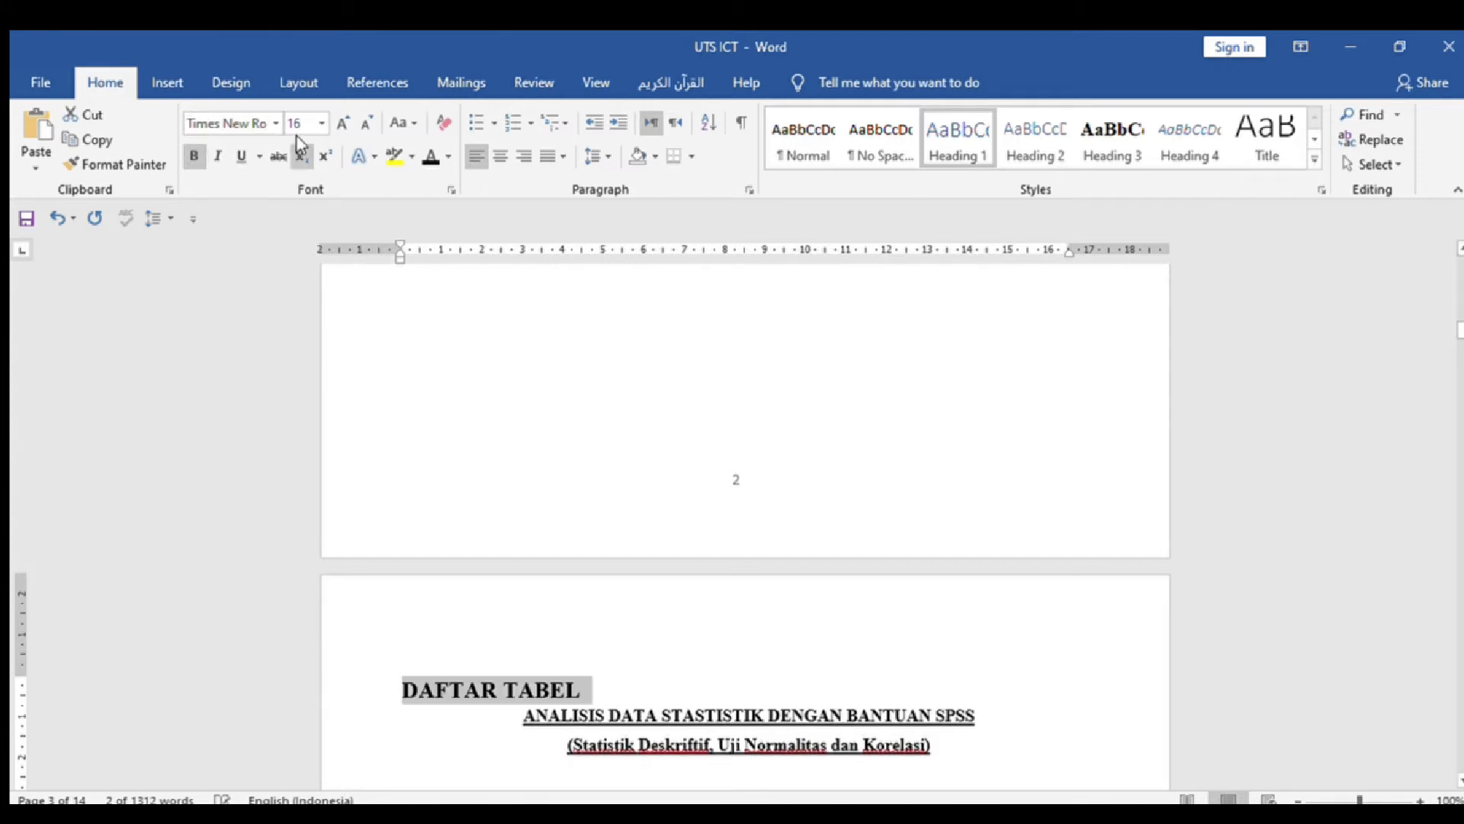
pyautogui.click(322, 125)
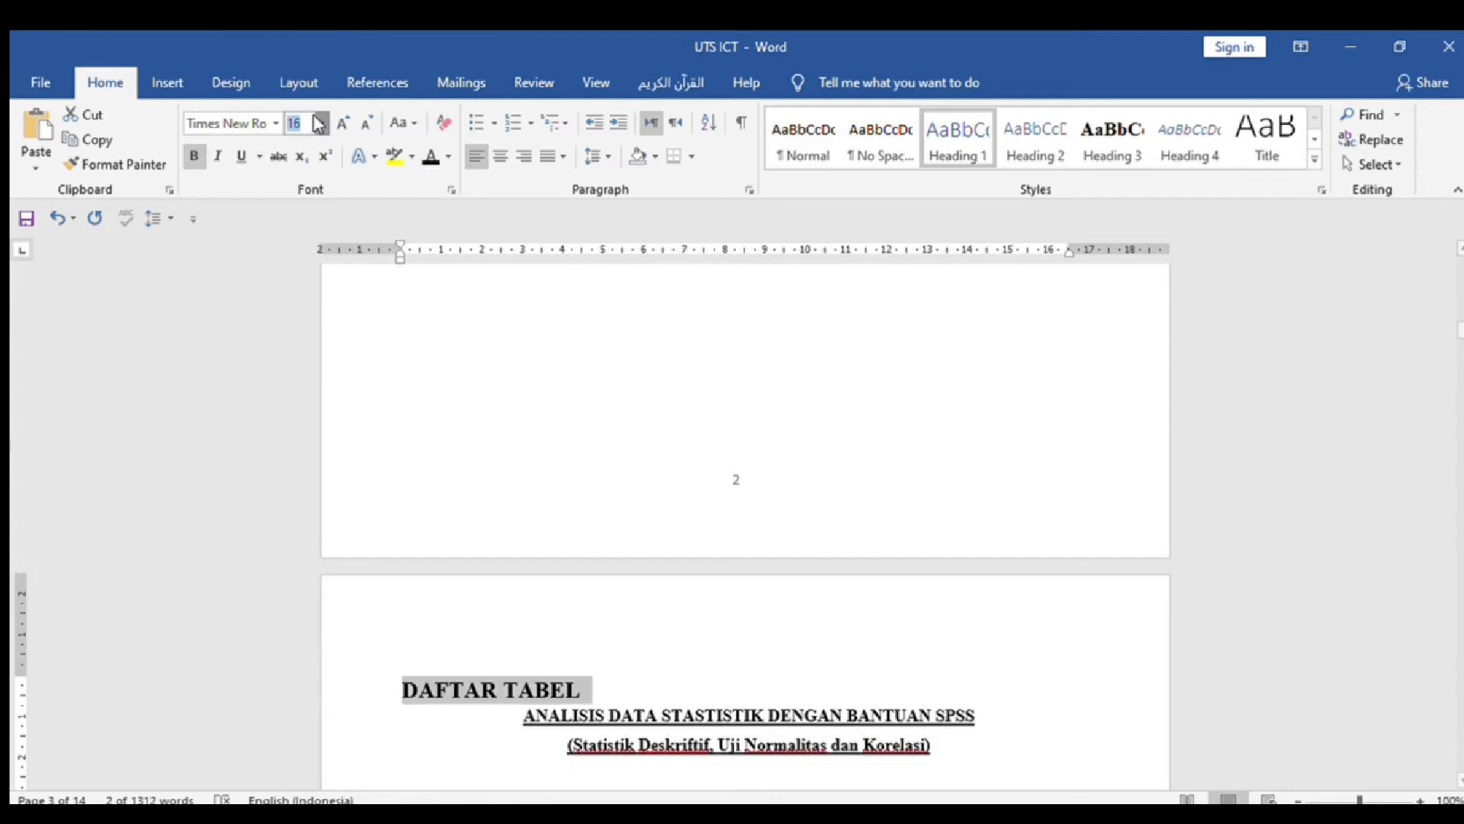
pyautogui.click(290, 221)
pyautogui.click(497, 157)
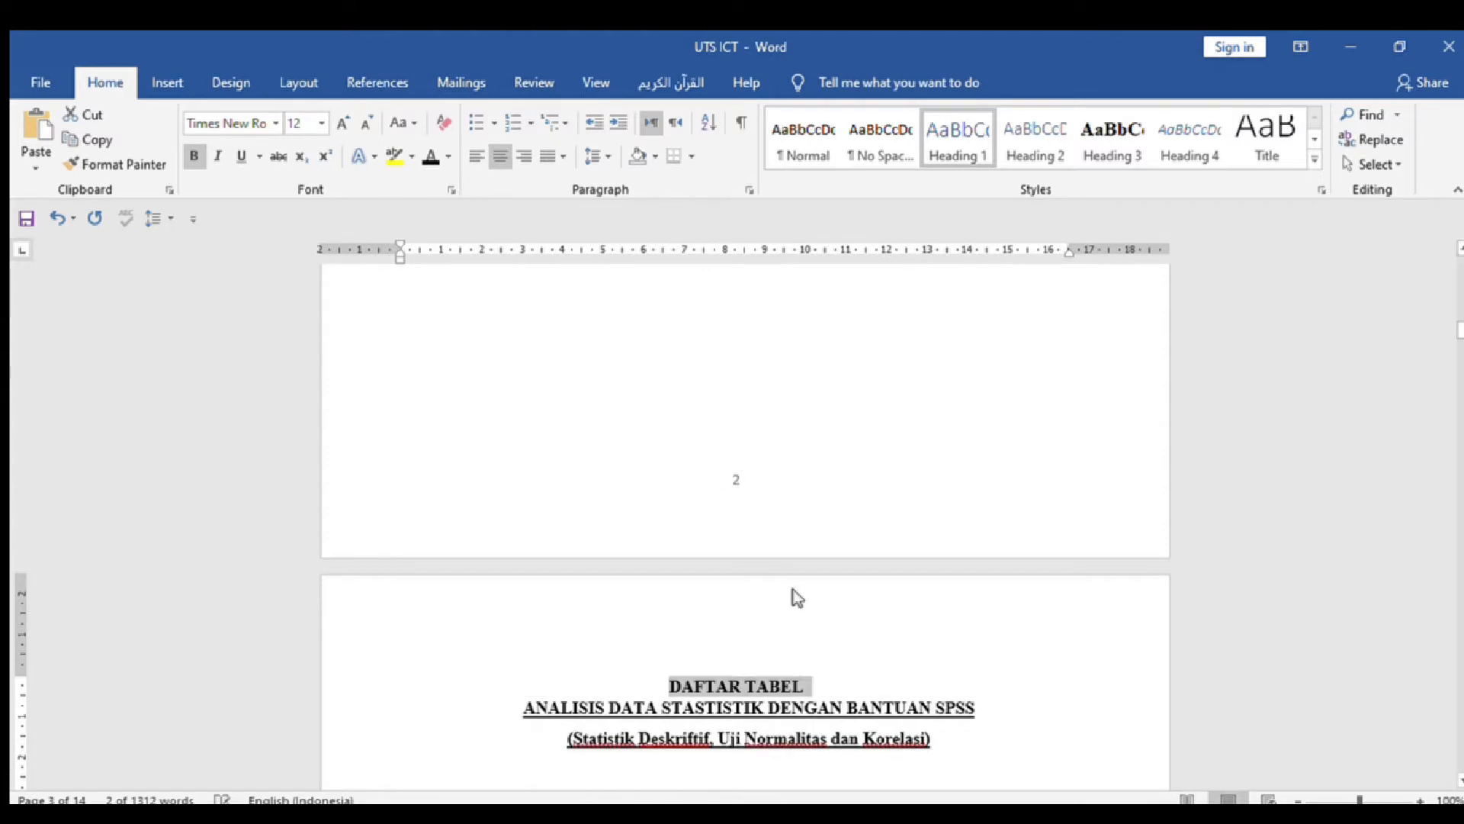
# Step: Fill the page below the DAFTAR TABEL heading with blank lines so the ANALISIS DATA title starts at the top of the following page
pyautogui.click(835, 679)
pyautogui.press('Return')
pyautogui.press('Return')
pyautogui.press('Return')
pyautogui.press('Return')
pyautogui.press('Return')
pyautogui.press('Return')
pyautogui.press('Return')
pyautogui.press('Return')
pyautogui.press('Return')
pyautogui.press('Return')
pyautogui.press('Return')
pyautogui.press('Return')
pyautogui.press('Return')
pyautogui.press('Return')
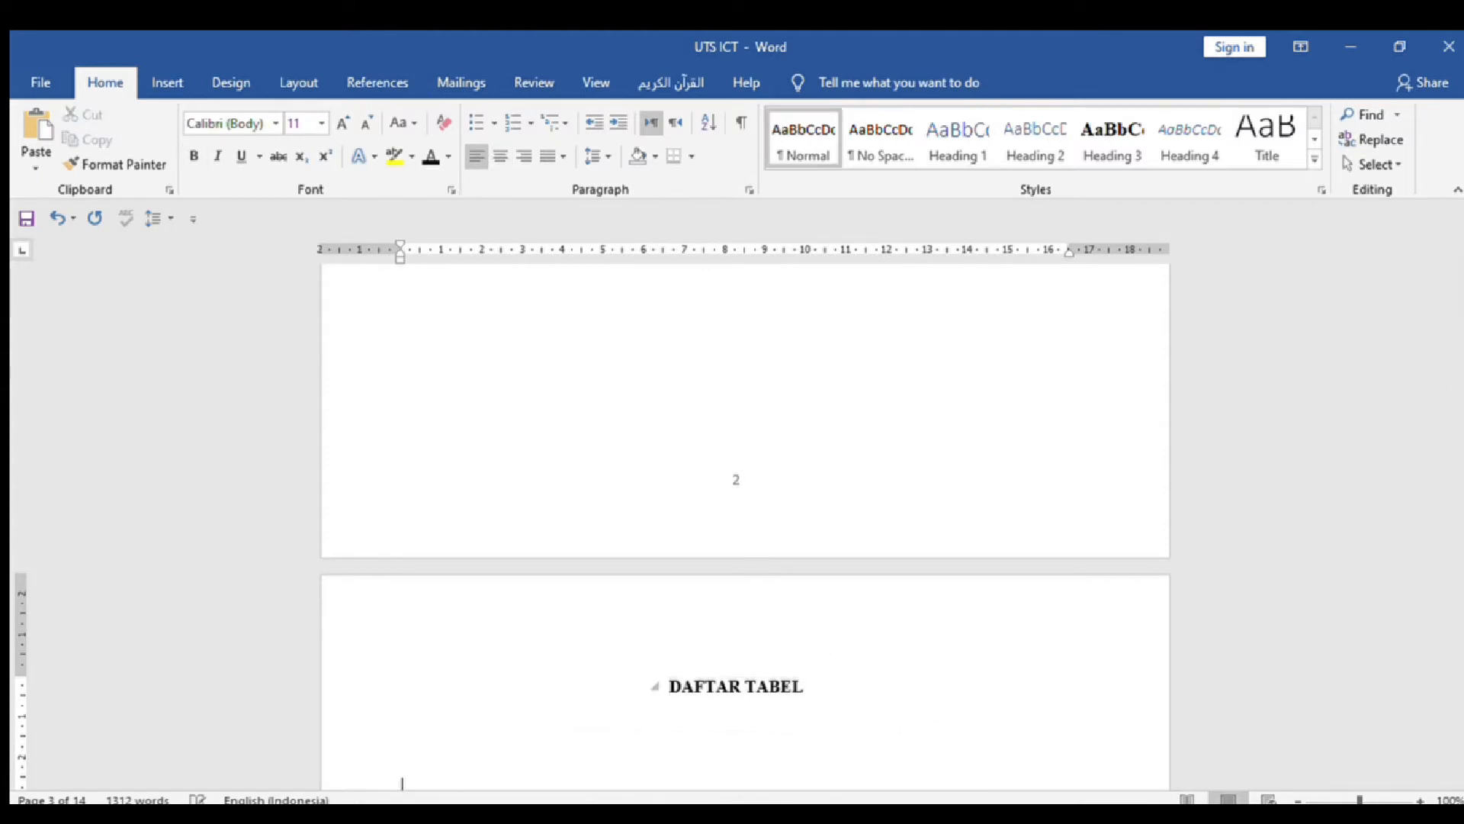
pyautogui.press('Return')
pyautogui.press('Return')
pyautogui.press('Return')
pyautogui.press('Return')
pyautogui.press('Return')
pyautogui.press('Return')
pyautogui.press('Return')
pyautogui.press('Return')
pyautogui.press('Return')
pyautogui.press('Return')
pyautogui.press('Return')
pyautogui.press('Return')
pyautogui.press('Return')
pyautogui.press('Return')
pyautogui.press('Return')
pyautogui.press('Return')
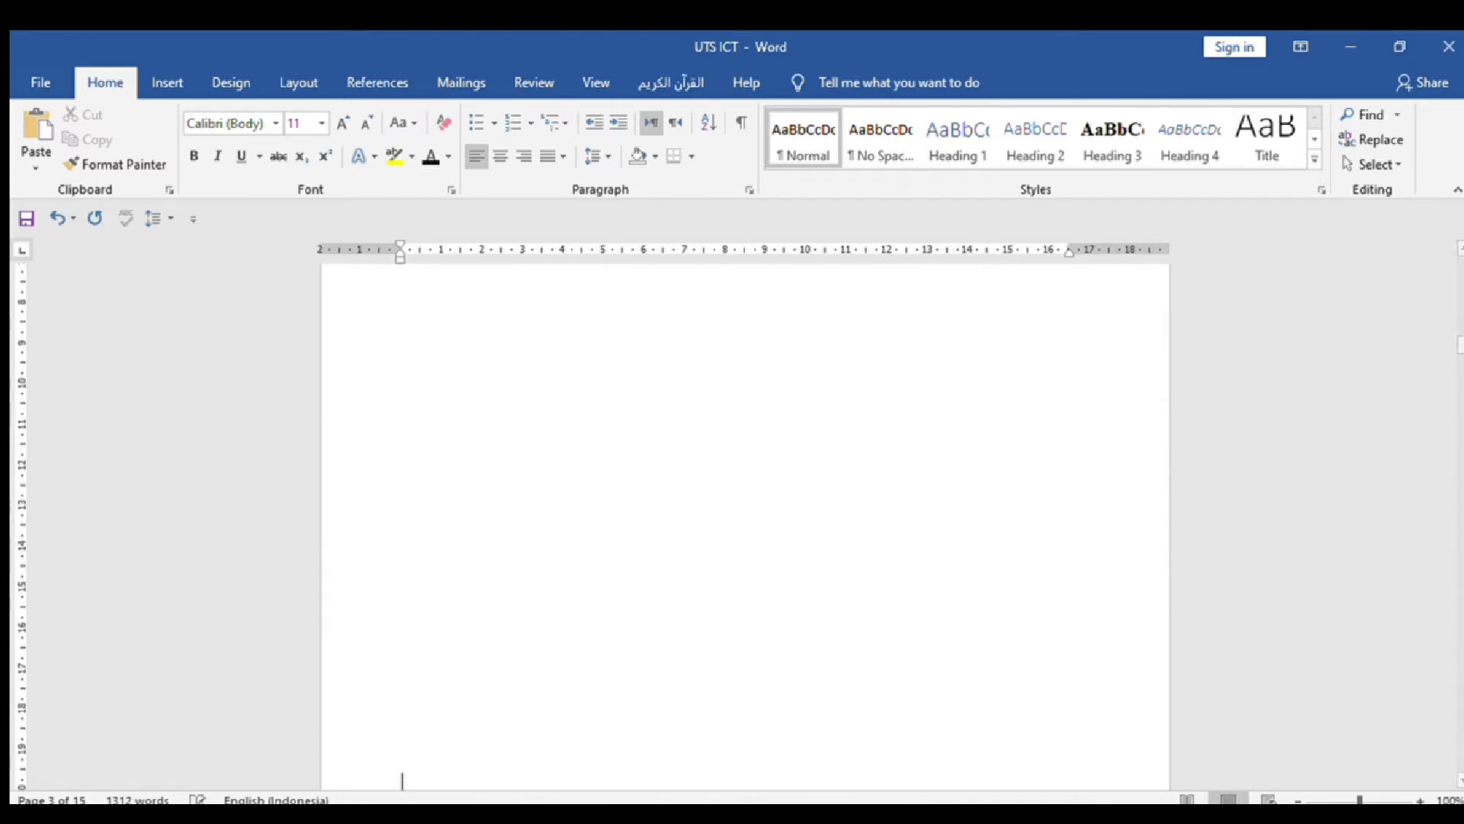
pyautogui.press('Return')
pyautogui.press('Return')
pyautogui.press('Return')
pyautogui.press('Return')
pyautogui.press('Return')
pyautogui.press('Return')
pyautogui.press('Return')
pyautogui.press('Return')
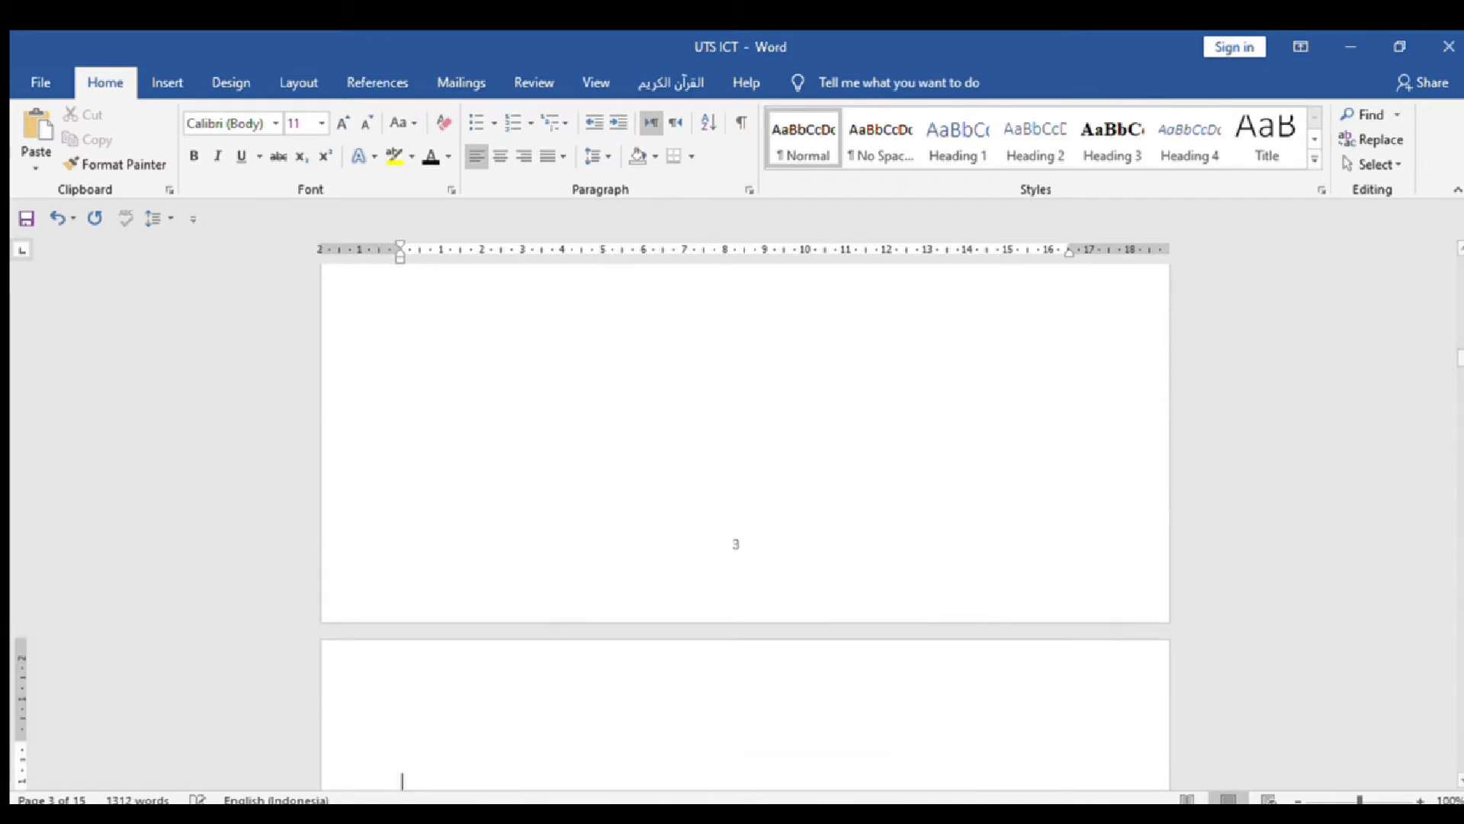
pyautogui.press('BackSpace')
pyautogui.press('BackSpace')
pyautogui.press('BackSpace')
pyautogui.press('BackSpace')
pyautogui.press('BackSpace')
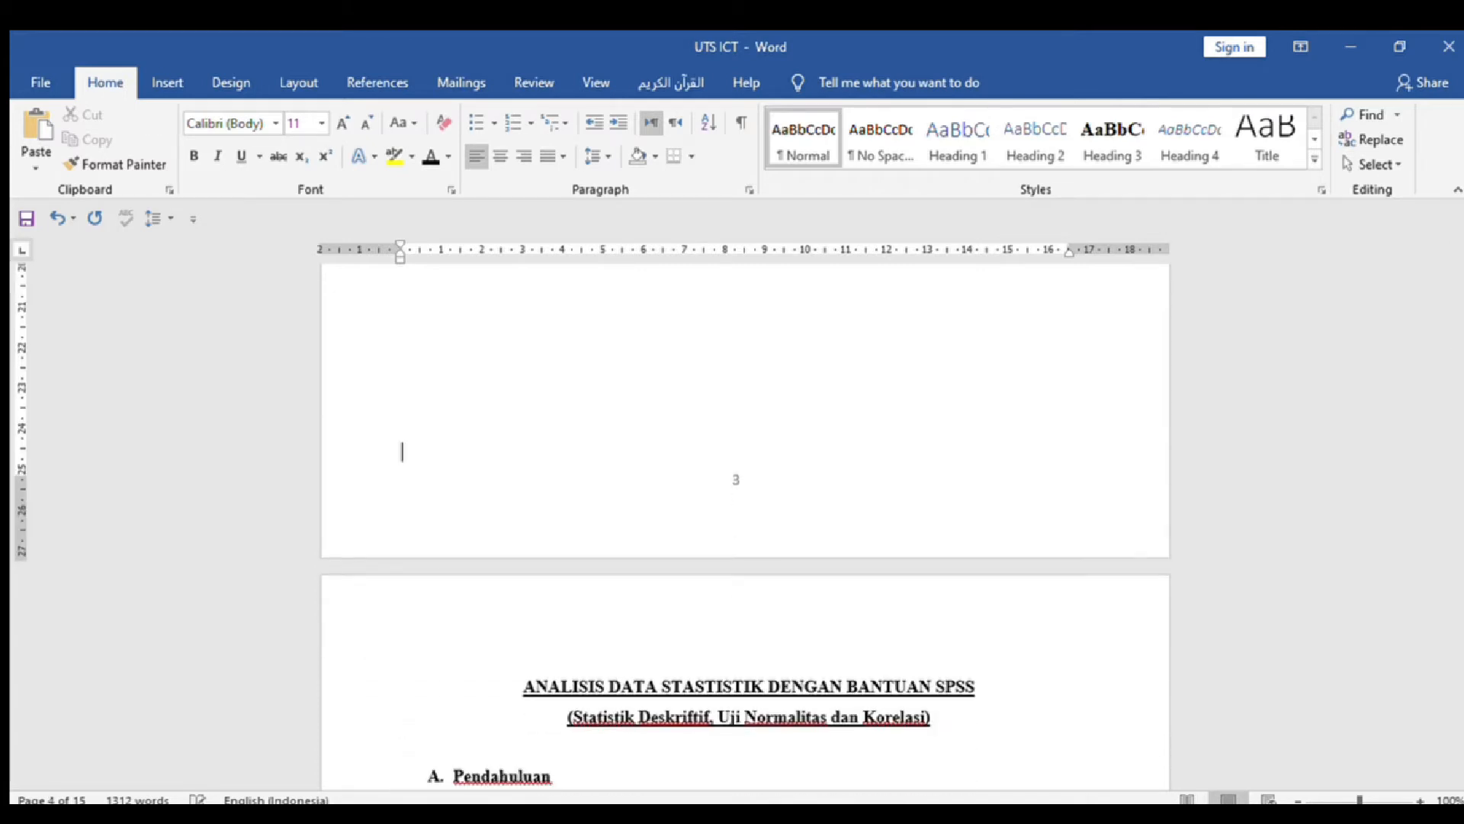
# Step: Look through the paper from the ANALISIS DATA title onward for the first table that needs a caption
pyautogui.click(523, 686)
pyautogui.scroll(-1, 745, 526)
pyautogui.press('Down')
pyautogui.press('Down')
pyautogui.press('Down')
pyautogui.press('Down')
pyautogui.press('Down')
pyautogui.press('Down')
pyautogui.press('Down')
pyautogui.press('Down')
pyautogui.press('Down')
pyautogui.press('Down')
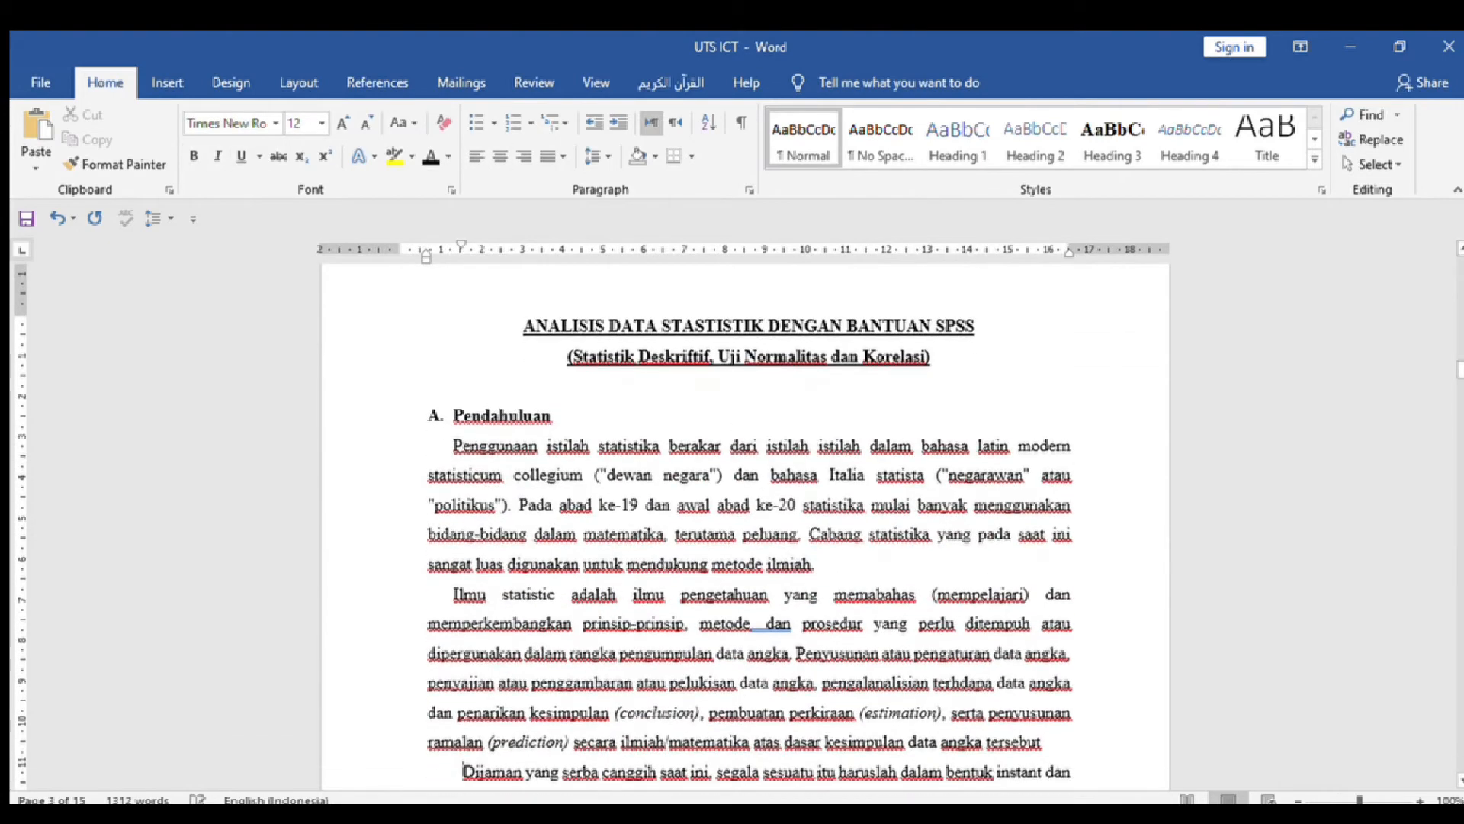
pyautogui.press('Down')
pyautogui.press('Down')
pyautogui.press('Down')
pyautogui.press('Down')
pyautogui.press('Down')
pyautogui.press('Down')
pyautogui.press('Down')
pyautogui.press('Down')
pyautogui.press('Down')
pyautogui.press('Down')
pyautogui.press('Down')
pyautogui.press('Down')
pyautogui.press('Down')
pyautogui.press('Down')
pyautogui.press('Down')
pyautogui.press('Down')
pyautogui.press('Down')
pyautogui.press('Down')
pyautogui.press('Down')
pyautogui.press('Down')
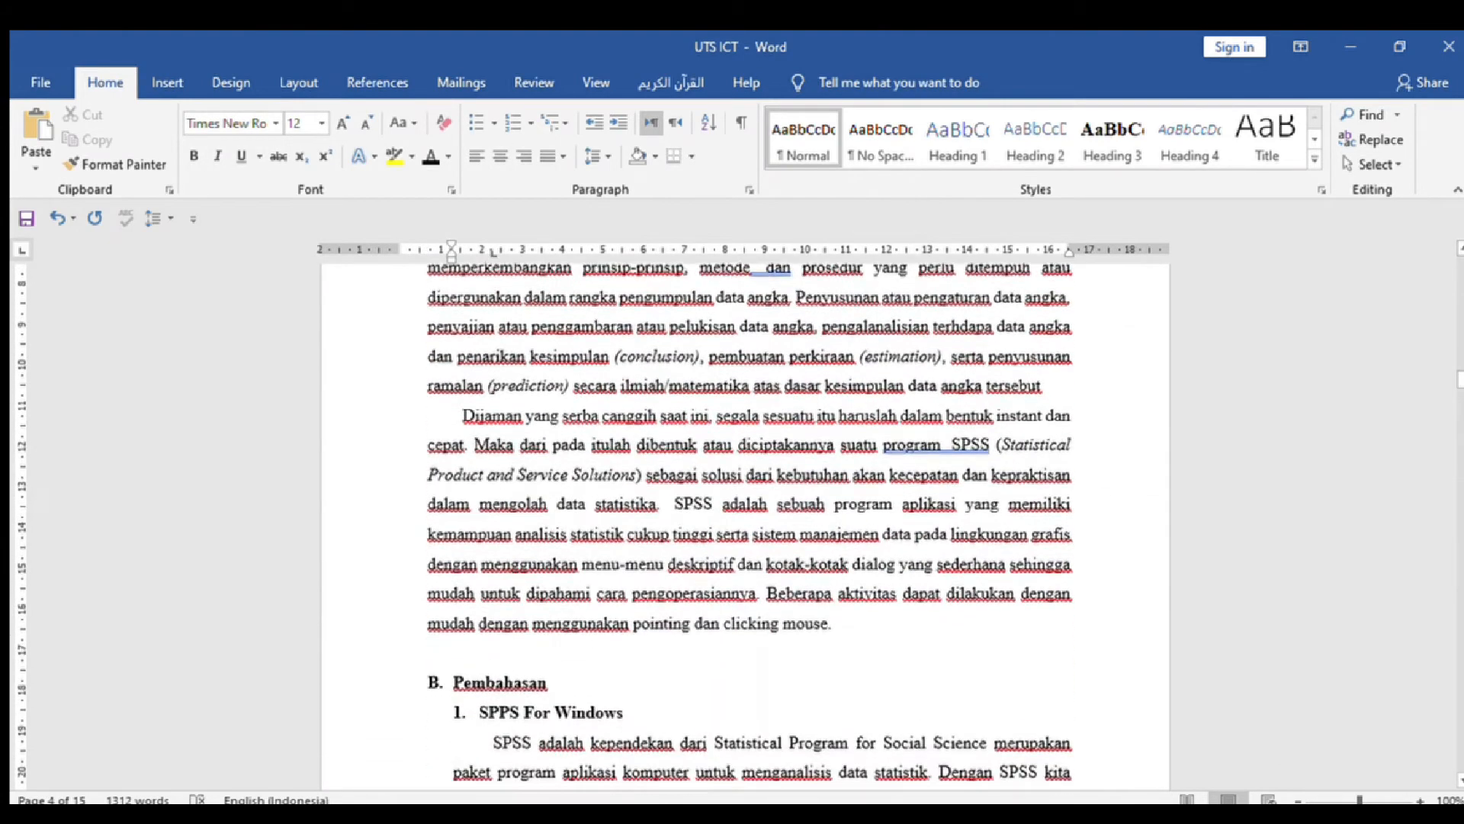
pyautogui.press('Down')
pyautogui.press('Down')
pyautogui.press('Down')
pyautogui.press('Down')
pyautogui.press('Down')
pyautogui.press('Down')
pyautogui.press('Down')
pyautogui.press('Down')
pyautogui.press('Down')
pyautogui.press('Down')
pyautogui.press('Down')
pyautogui.press('Down')
pyautogui.press('Down')
pyautogui.press('Down')
pyautogui.press('Down')
pyautogui.press('Down')
pyautogui.press('Down')
pyautogui.press('Down')
pyautogui.press('Down')
pyautogui.press('Down')
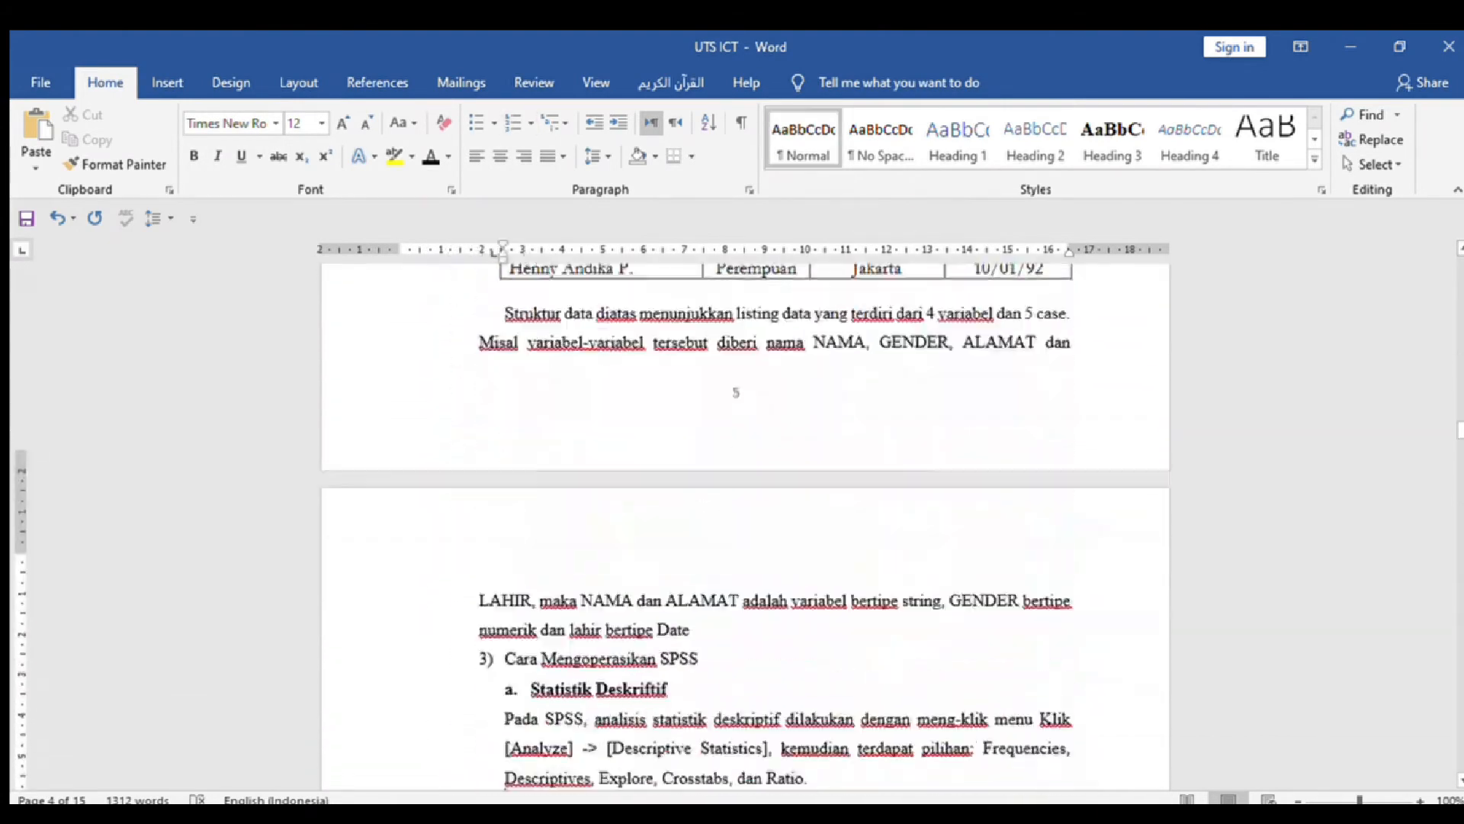
pyautogui.press('Up')
pyautogui.press('Up')
pyautogui.press('Up')
pyautogui.press('Up')
pyautogui.press('Up')
pyautogui.press('Up')
pyautogui.press('Up')
pyautogui.press('Up')
pyautogui.press('Up')
pyautogui.press('Up')
pyautogui.press('Up')
pyautogui.press('Up')
pyautogui.press('Up')
pyautogui.press('Up')
pyautogui.press('Up')
pyautogui.press('Up')
pyautogui.press('Up')
pyautogui.press('Up')
pyautogui.press('Up')
pyautogui.press('Up')
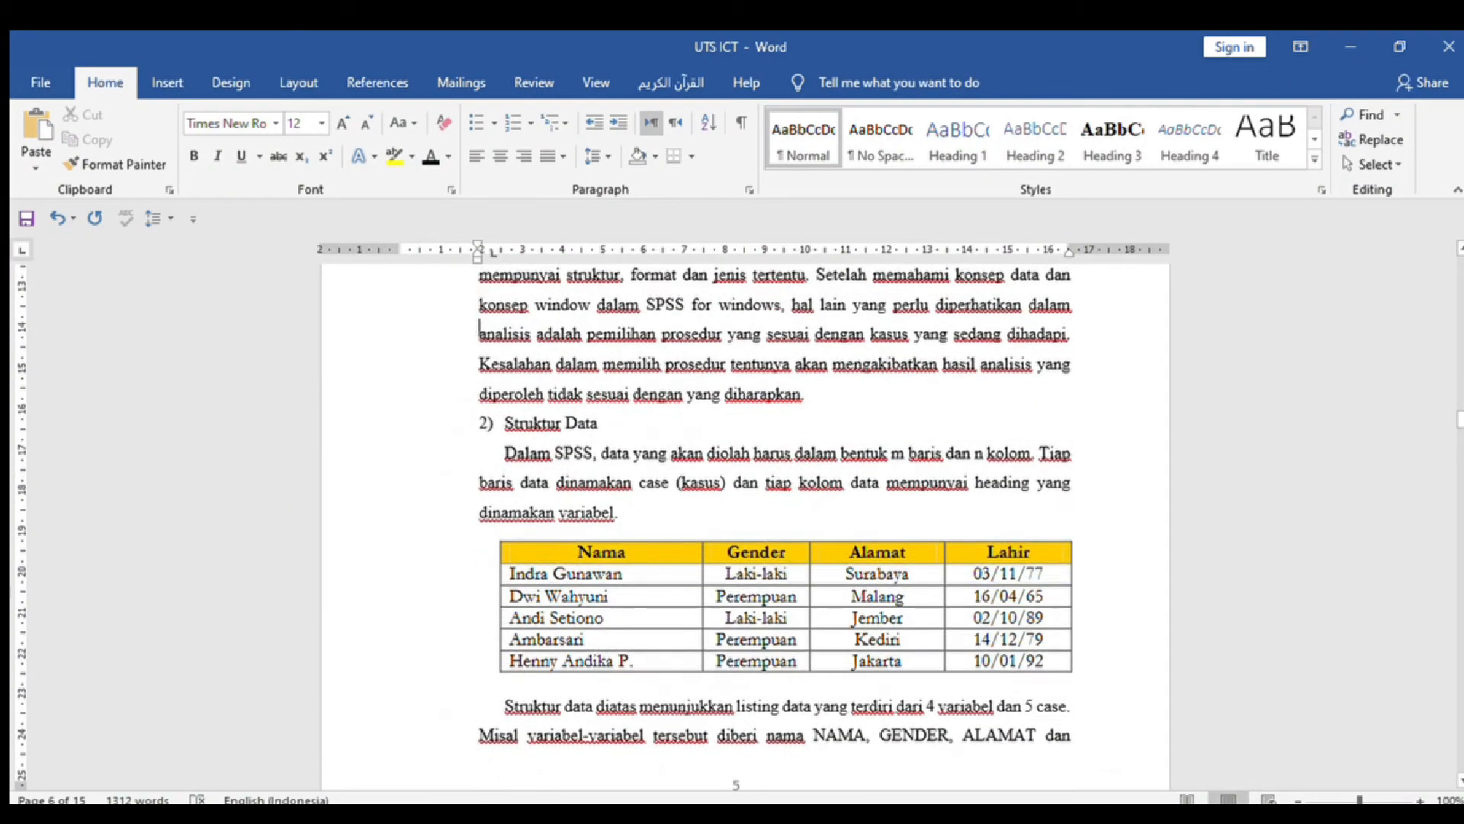
# Step: Caption the table picture under Struktur Data as "Table 1 Struktur nama - nama", centred below it at 10 pt
pyautogui.click(680, 594)
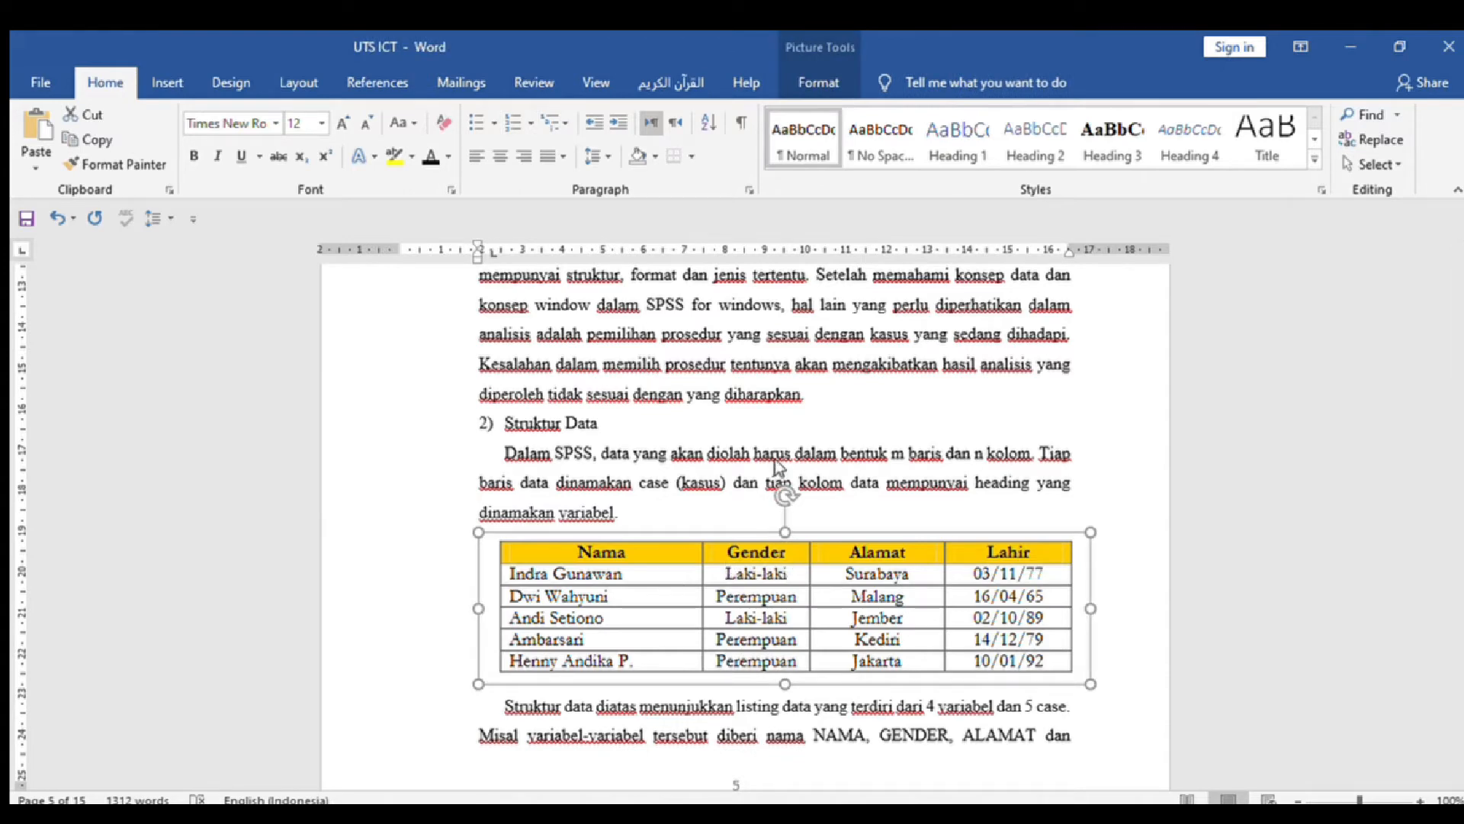
pyautogui.hotkey('alt', 'Tab')
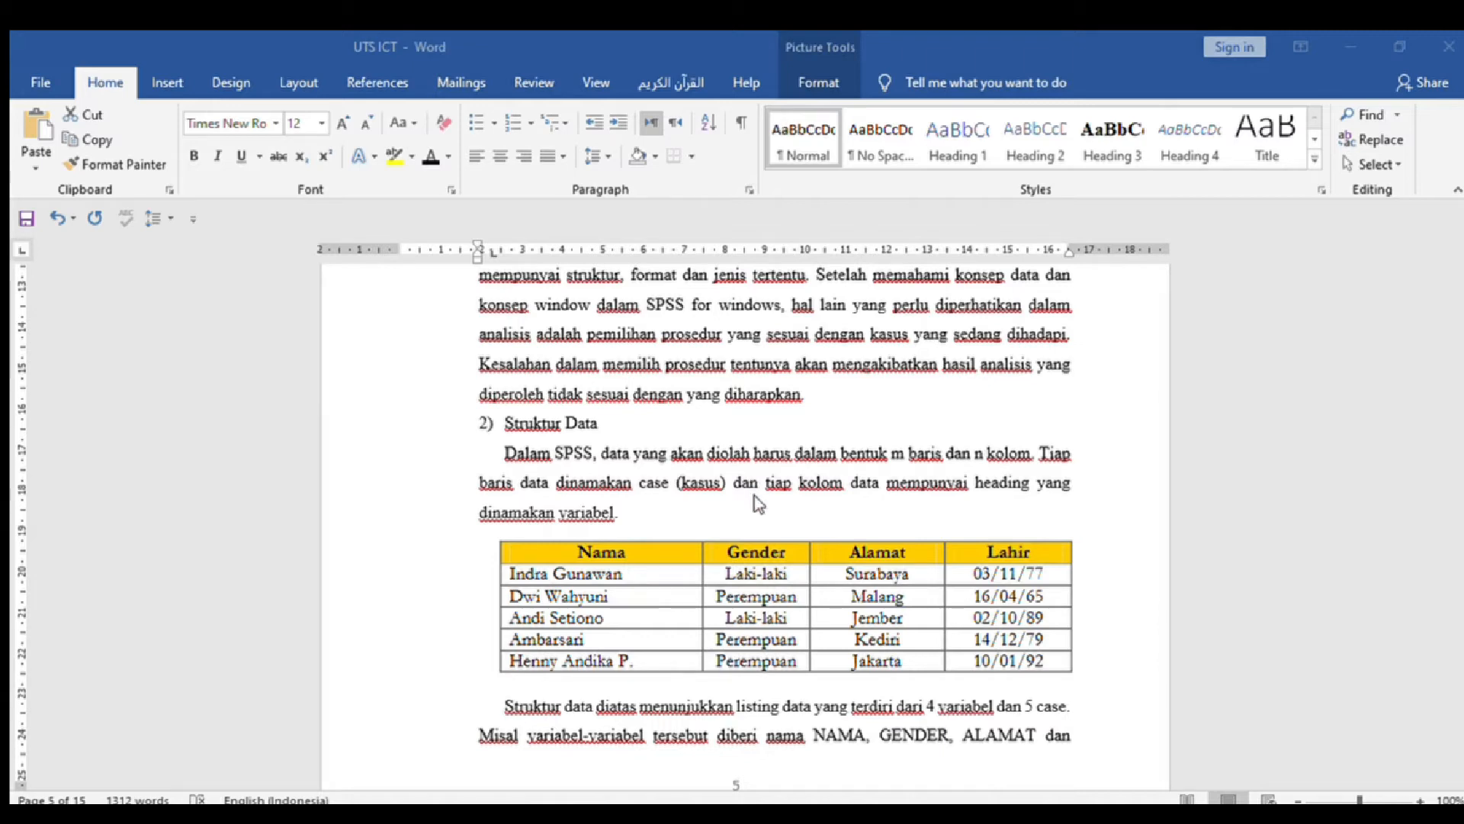
pyautogui.moveTo(419, 703); pyautogui.dragTo(577, 702)
pyautogui.hotkey('ctrl', 'e')
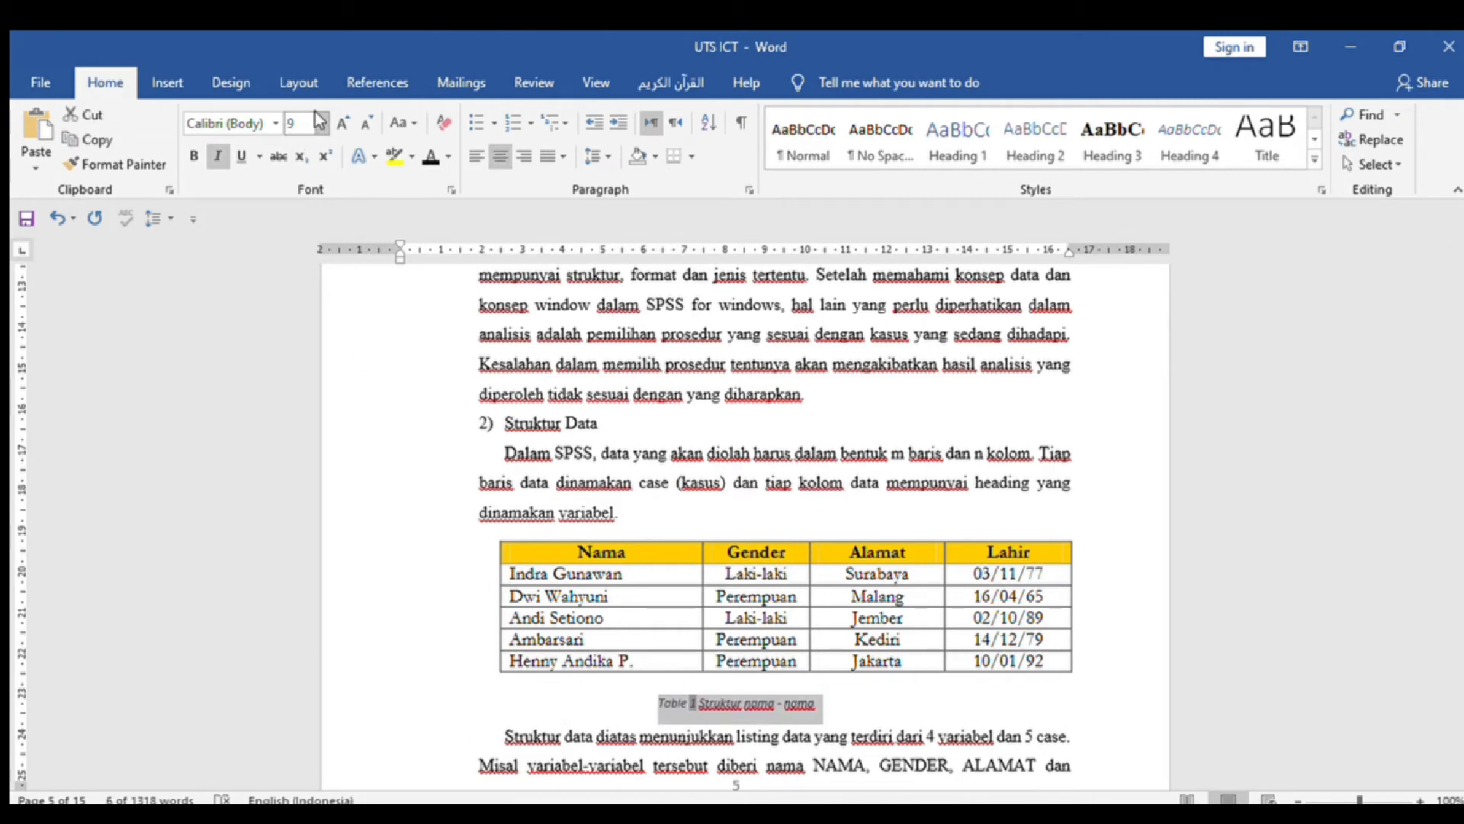
pyautogui.write('10')
pyautogui.press('Return')
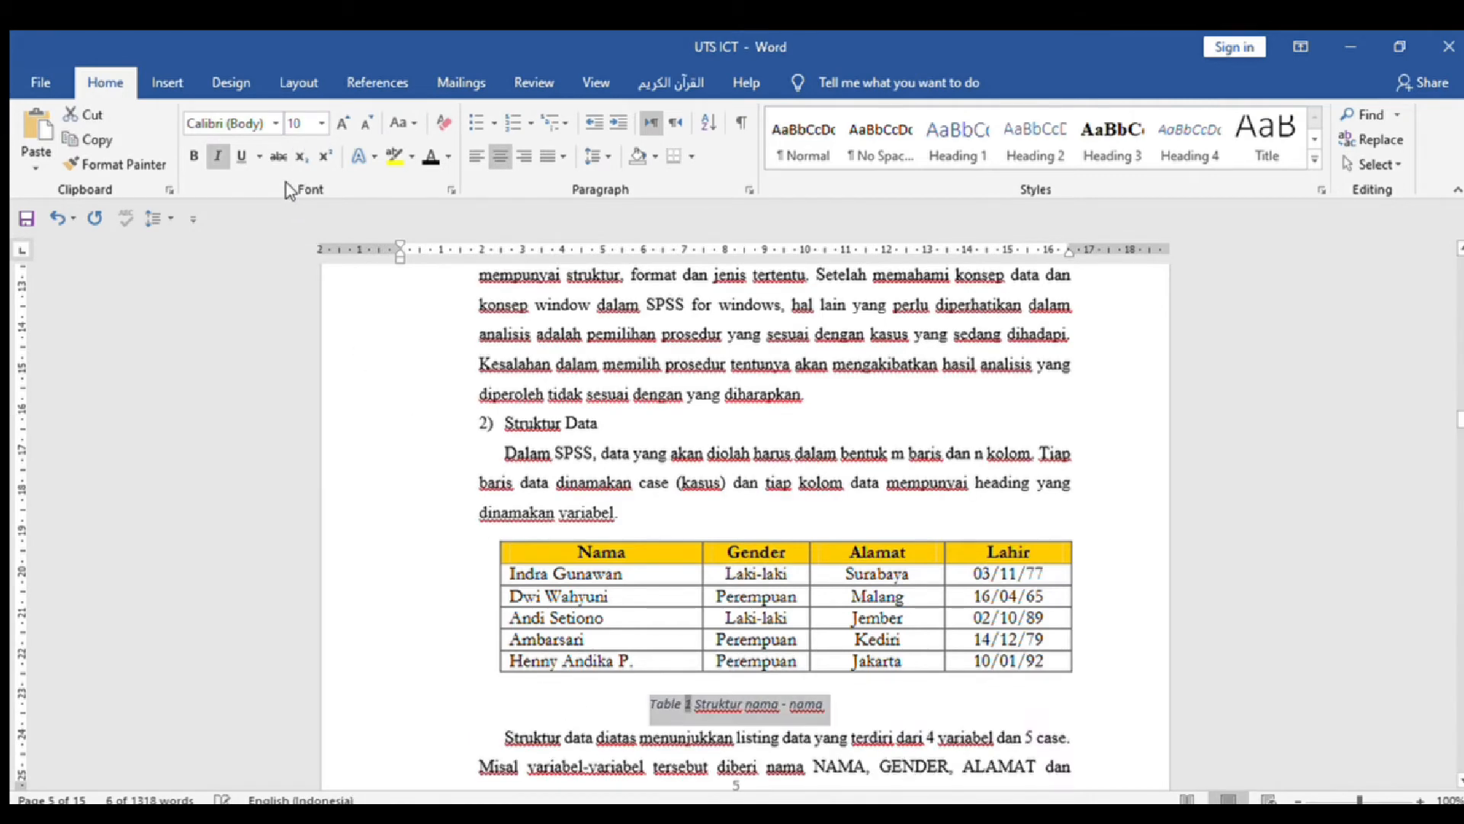
pyautogui.click(797, 698)
# Step: Add the caption "Table 2 Data IPK Mahasiswa" below the Fakultas and IPK table picture and centre it
pyautogui.scroll(-6, 804, 702)
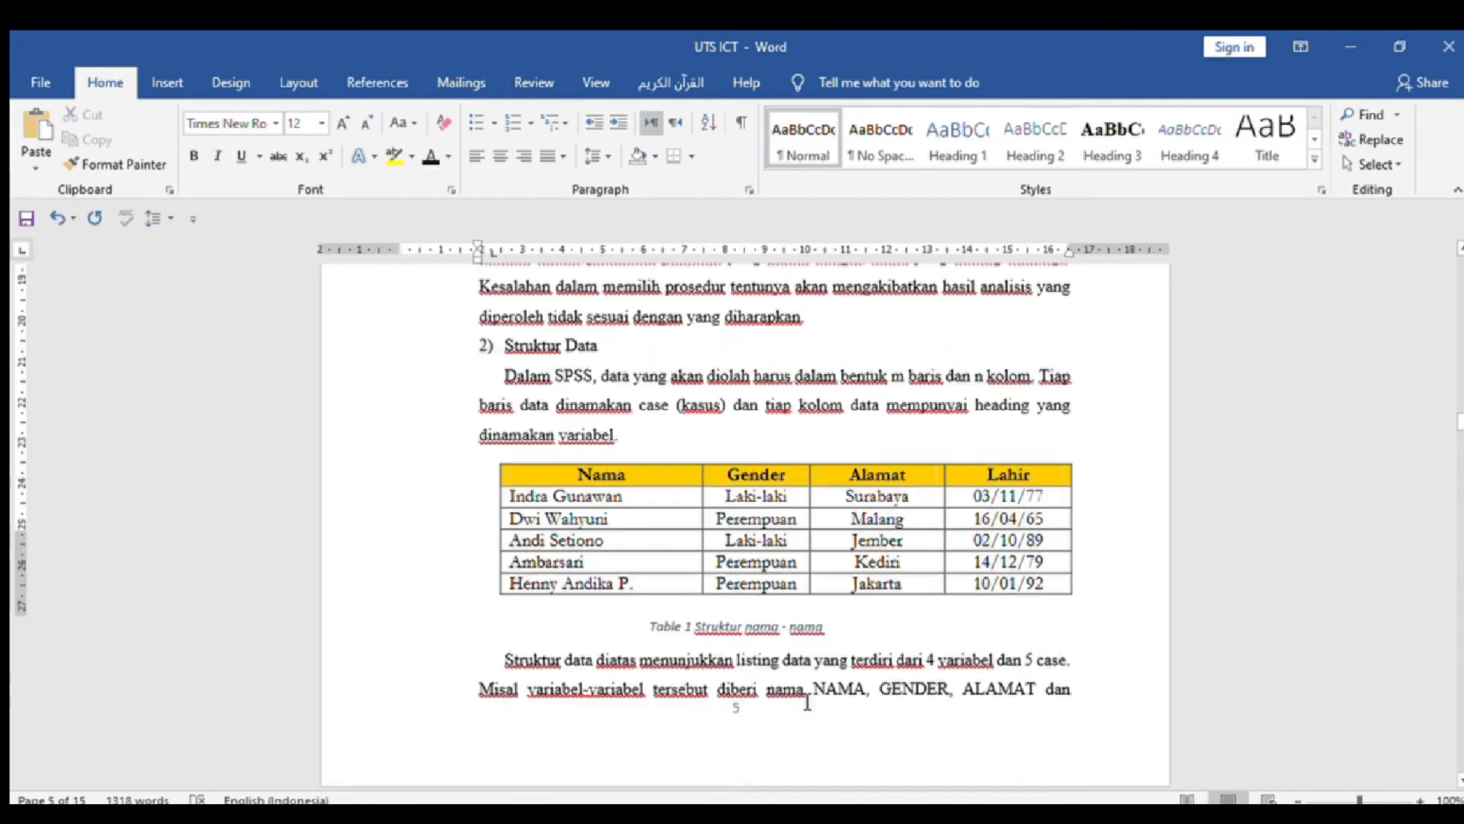
pyautogui.scroll(-4, 807, 705)
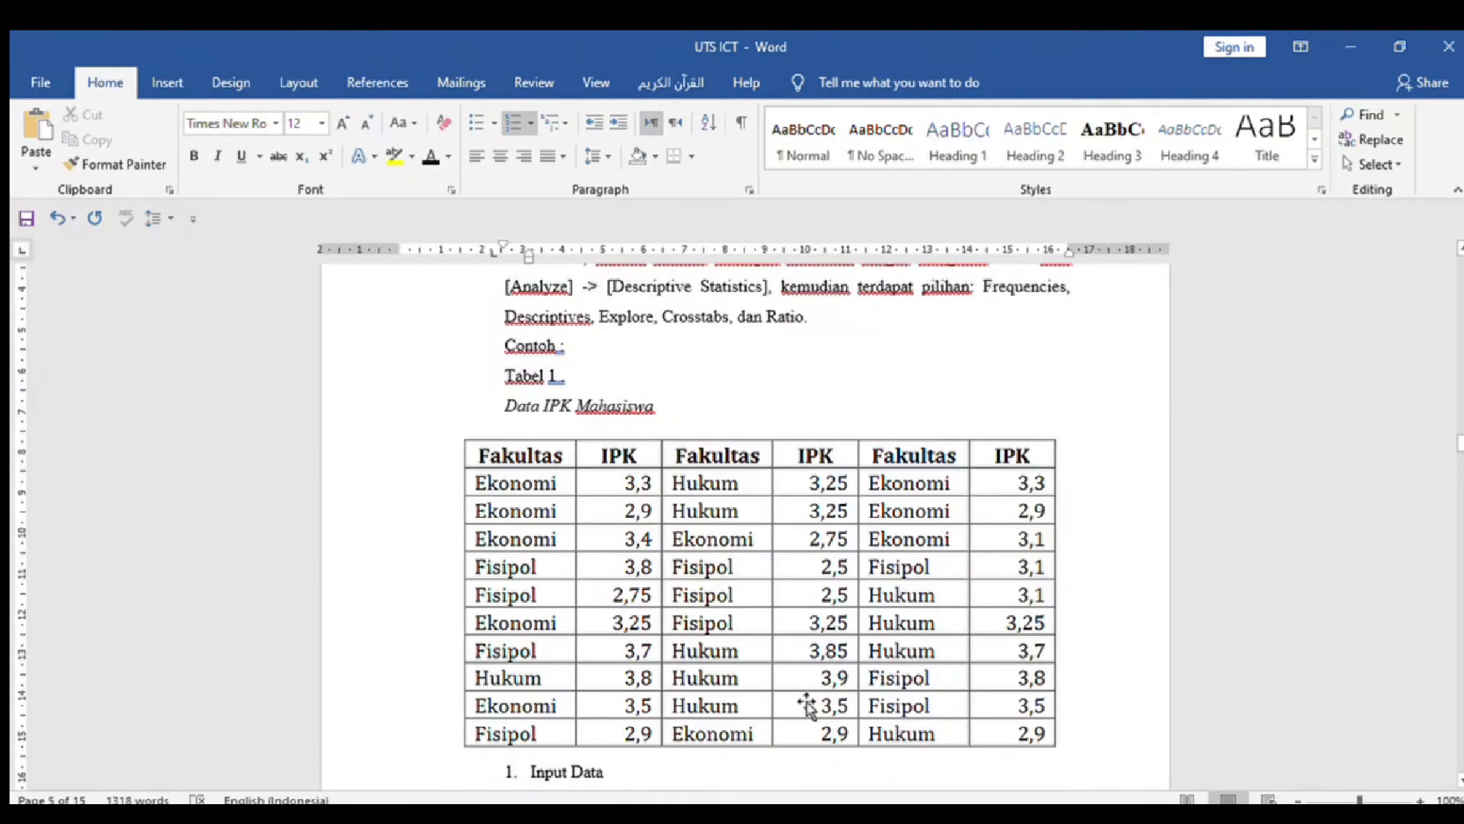
pyautogui.click(806, 602)
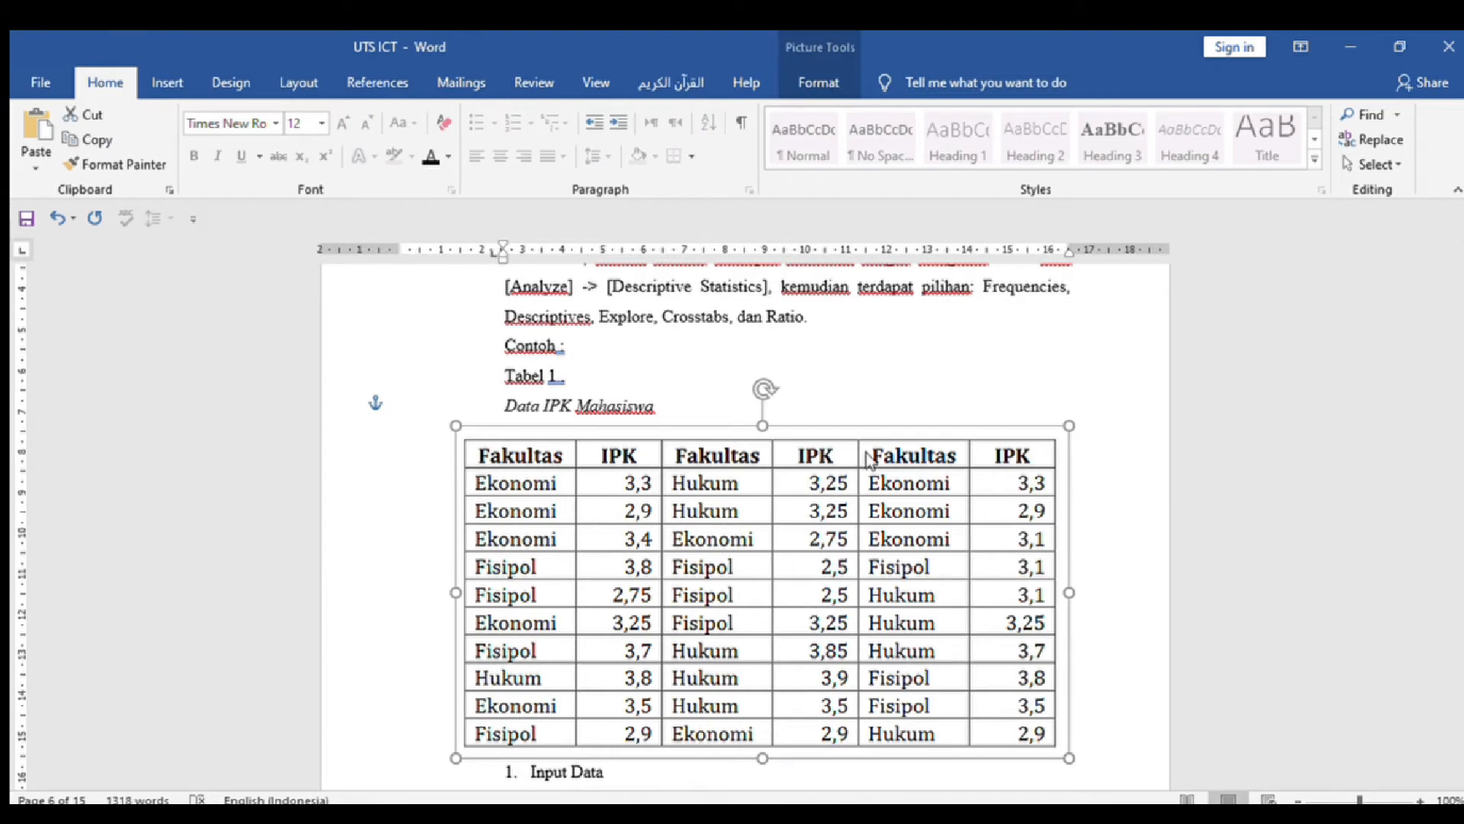
pyautogui.hotkey('alt', 'Tab')
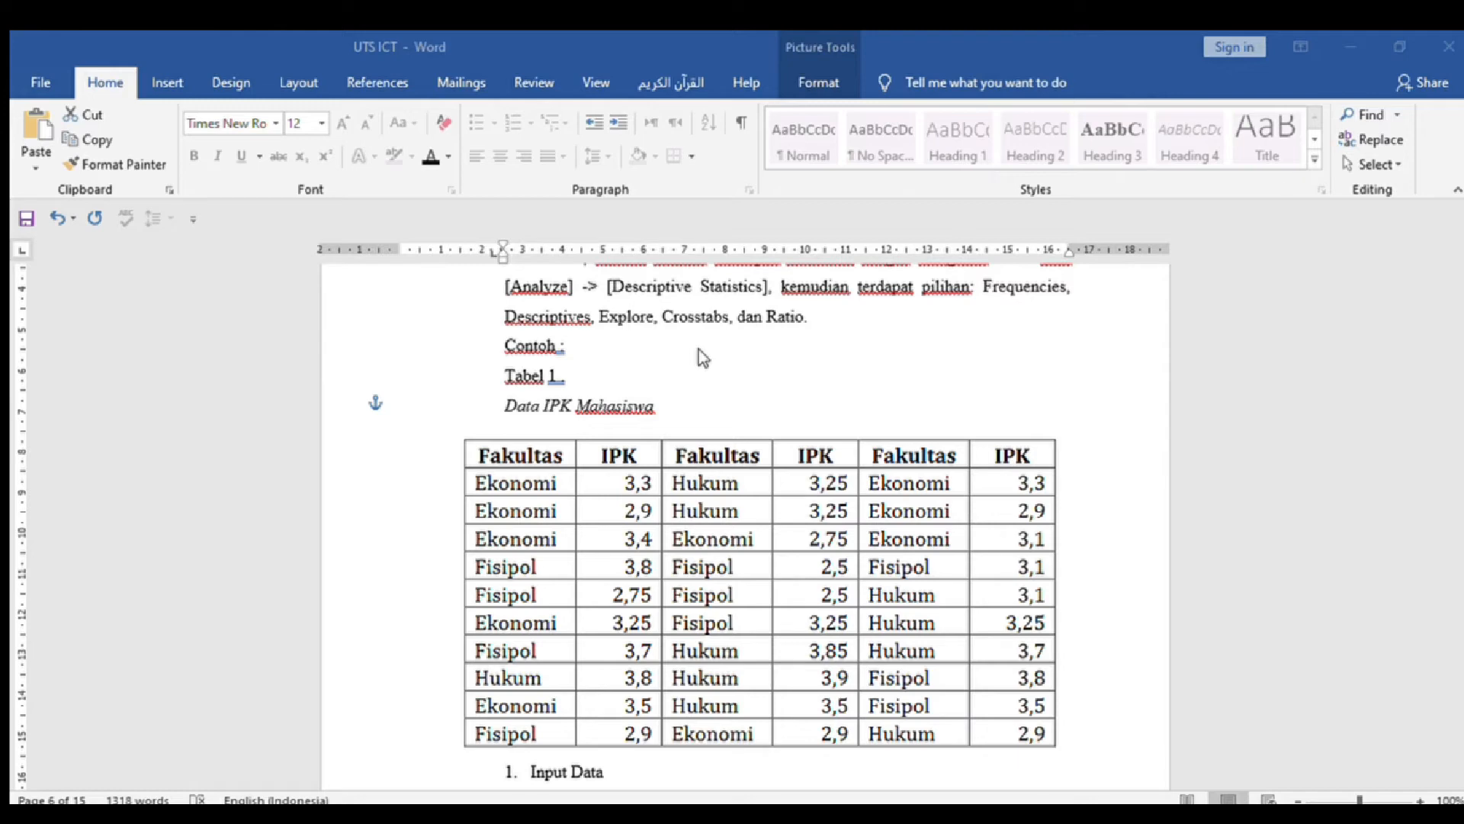
pyautogui.click(754, 511)
pyautogui.hotkey('ctrl', 'e')
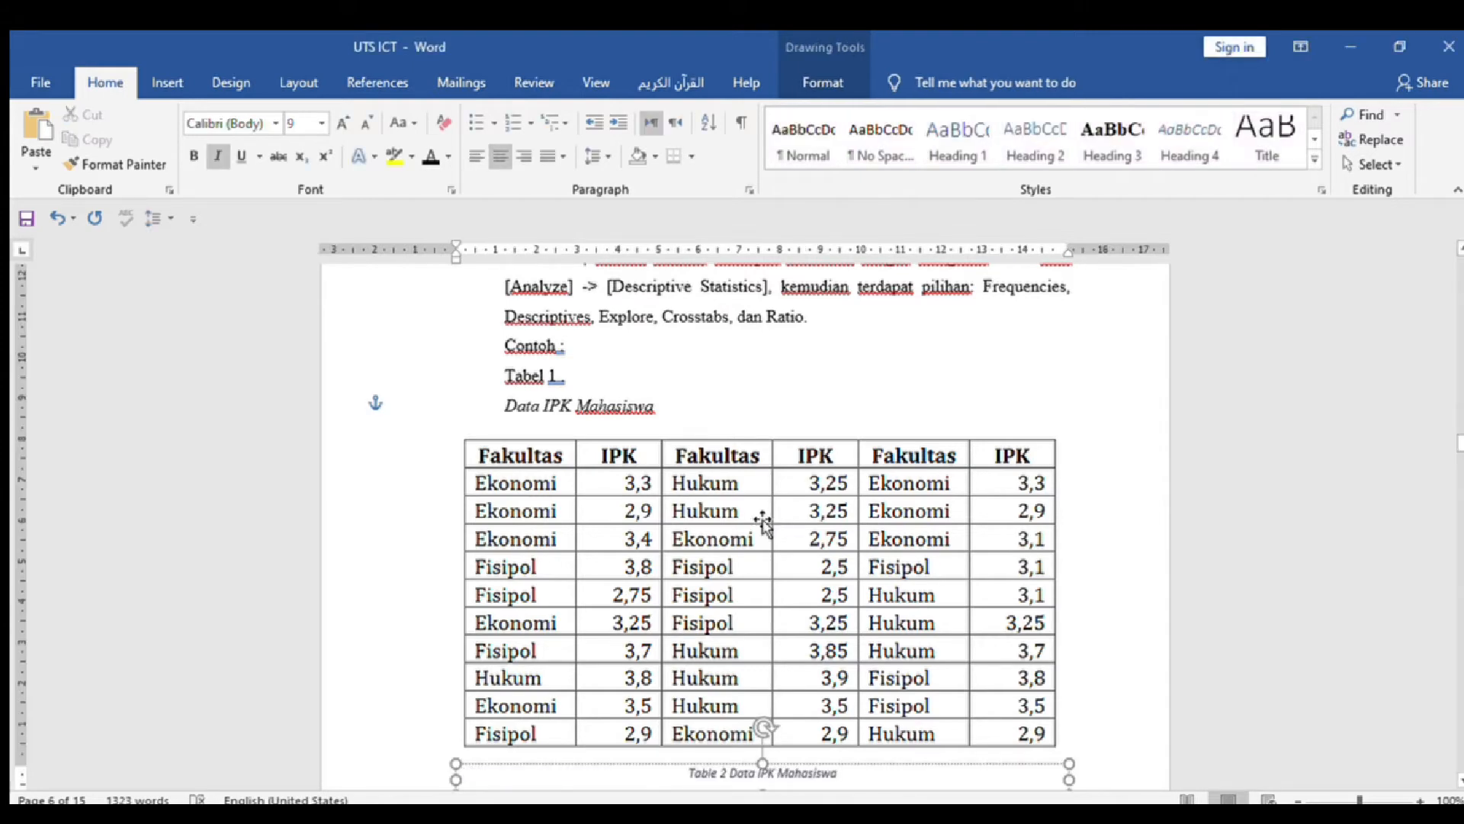
# Step: Try to set the font size of the Data IPK Mahasiswa caption to 10 pt
pyautogui.click(300, 123)
pyautogui.write('10')
pyautogui.press('Return')
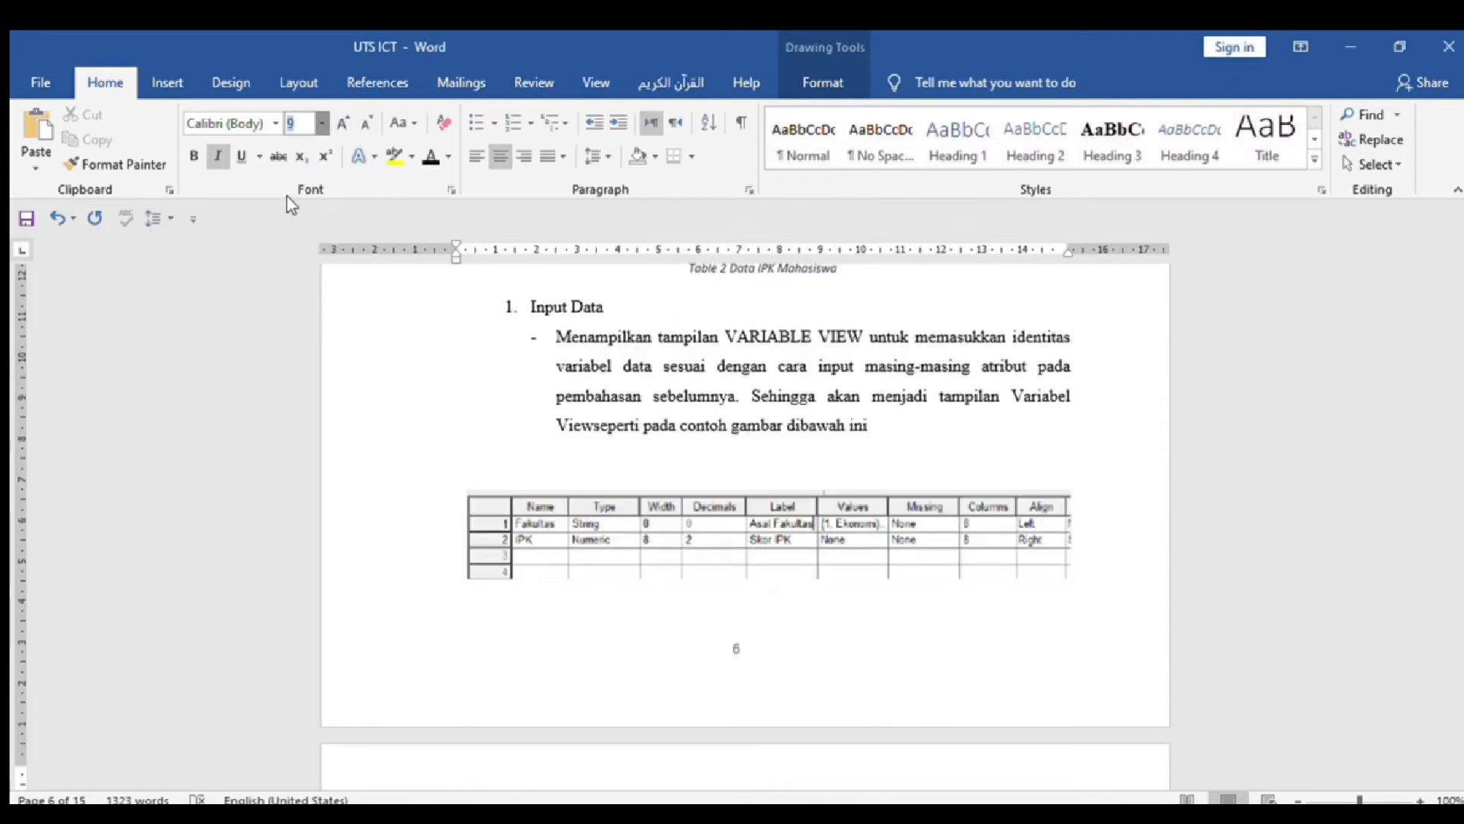
pyautogui.click(740, 571)
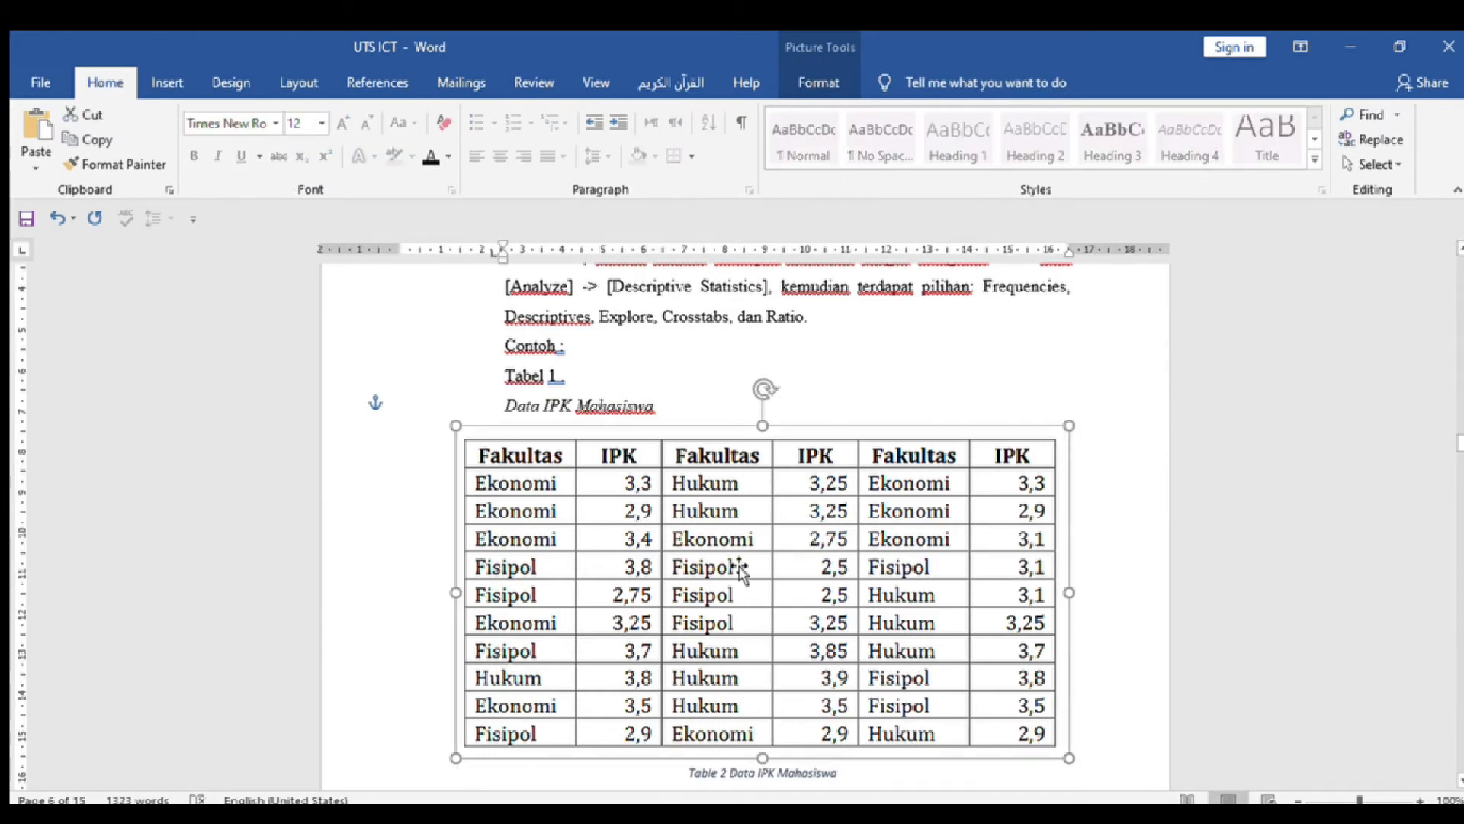
pyautogui.click(1142, 642)
# Step: Examine the pages following the Data IPK Mahasiswa table for the next picture that needs a caption
pyautogui.scroll(-10, 1141, 642)
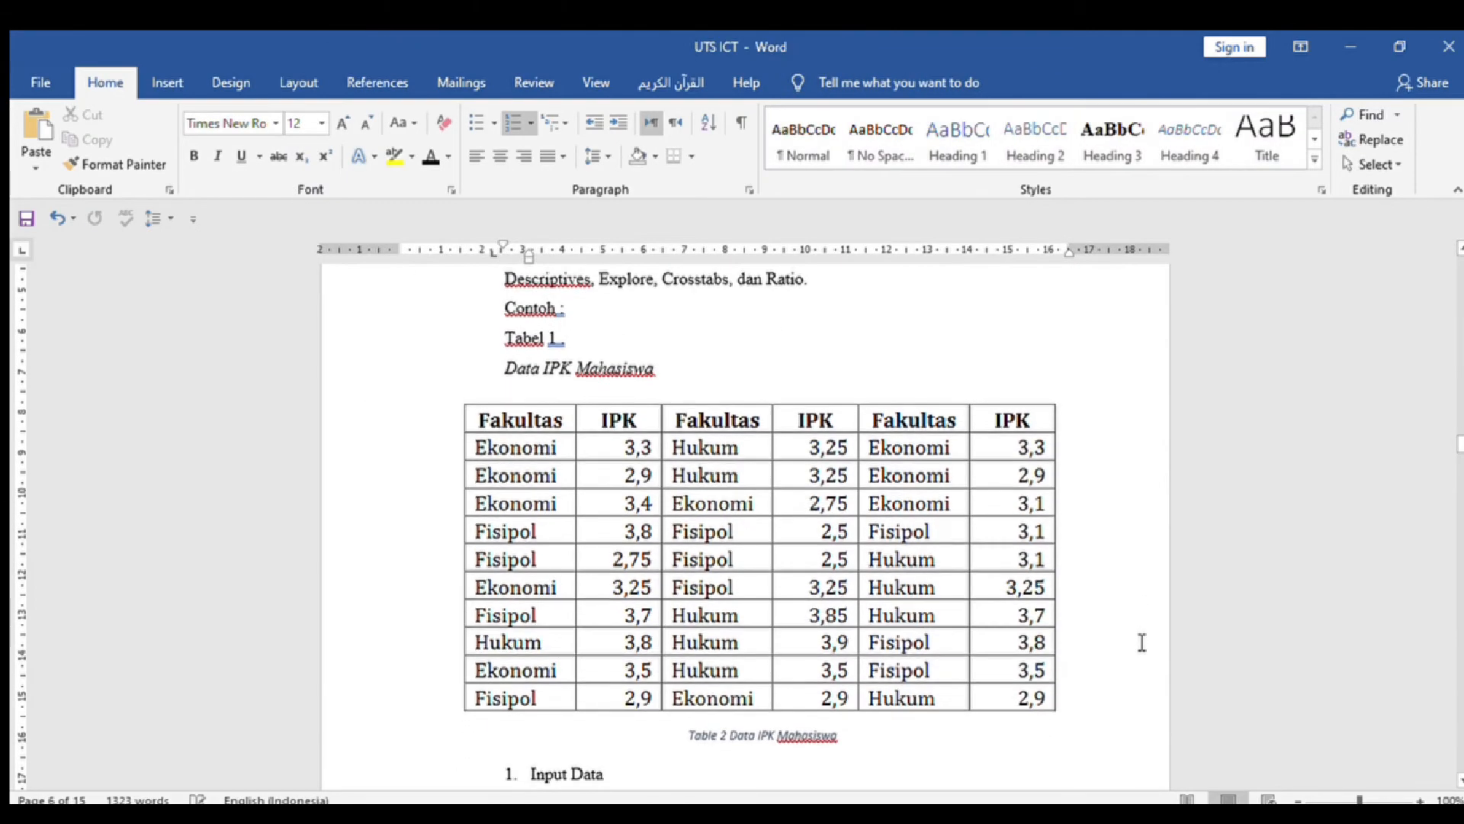
pyautogui.scroll(10, 1142, 642)
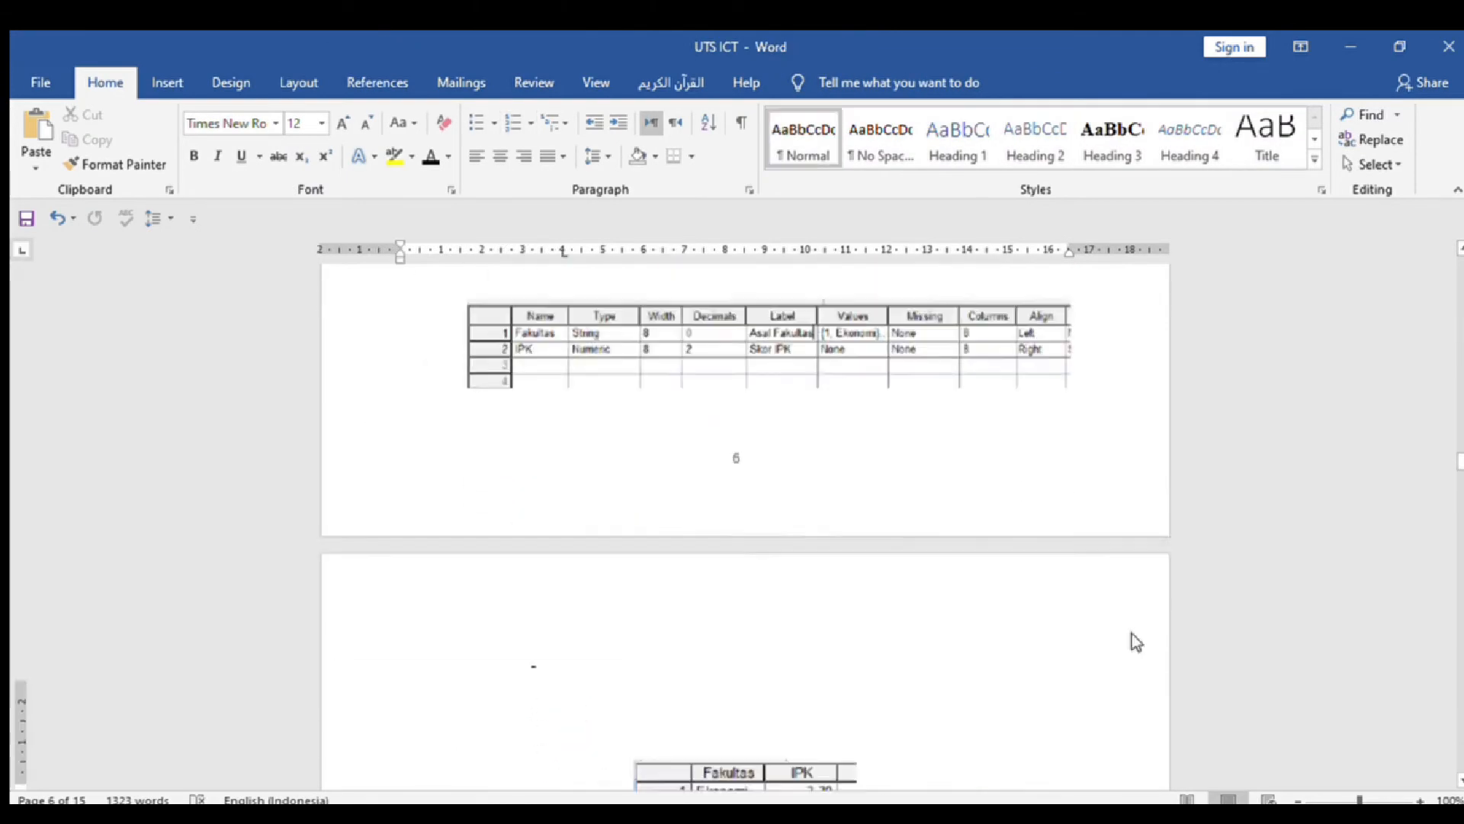
pyautogui.scroll(-10, 1139, 641)
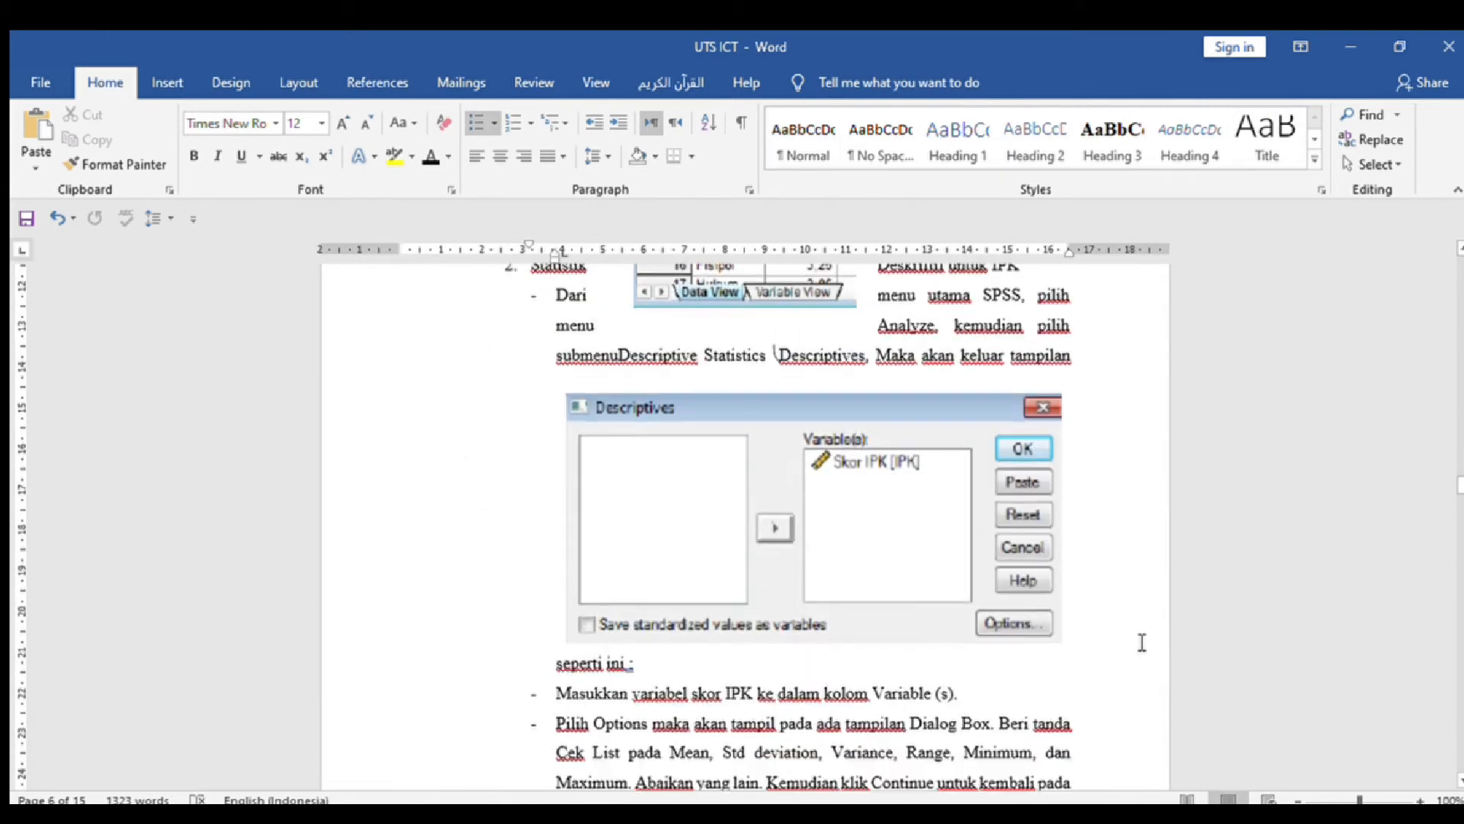
pyautogui.scroll(10, 942, 290)
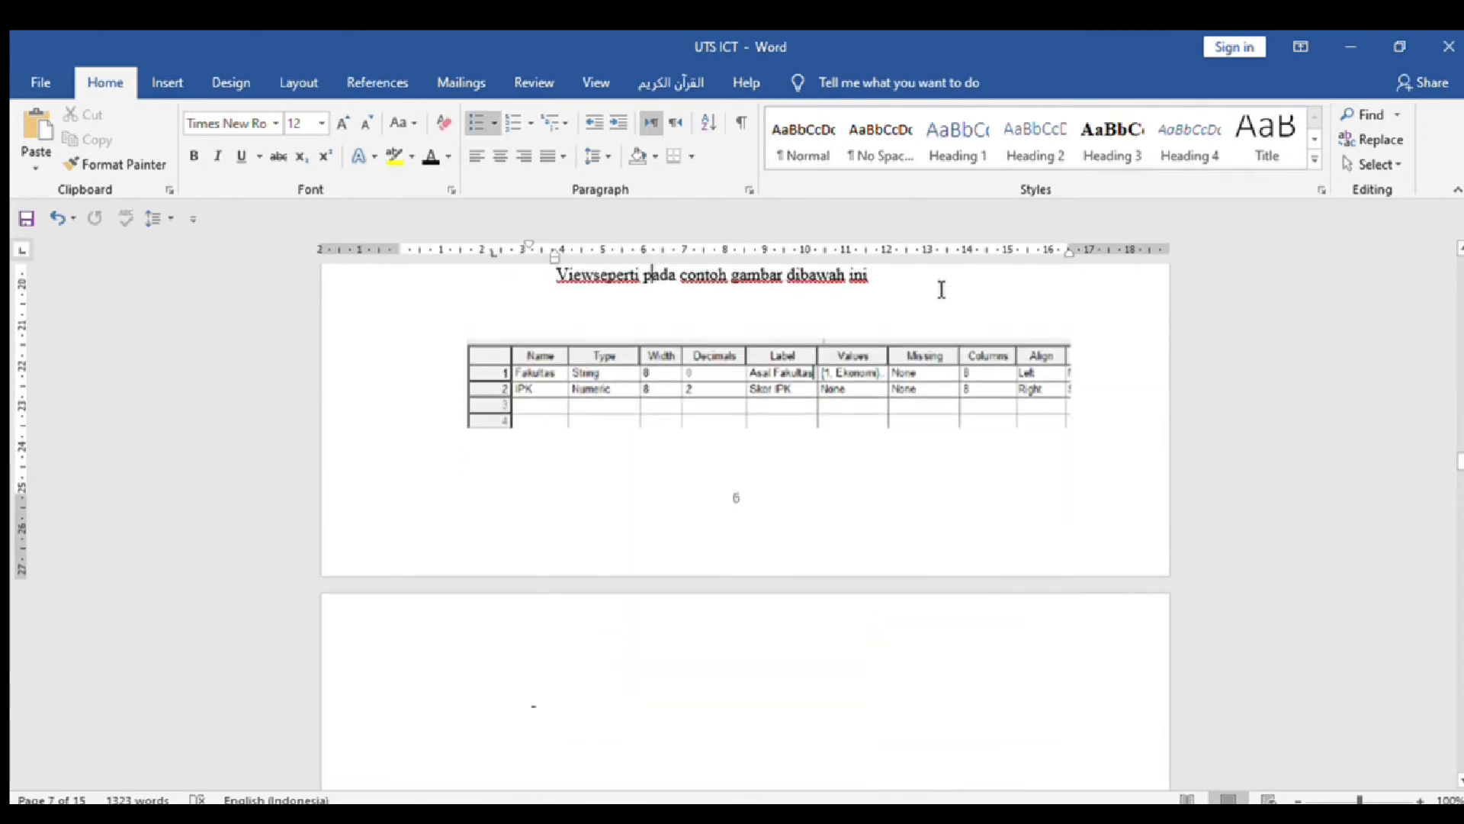
pyautogui.click(942, 290)
pyautogui.press('Down')
pyautogui.press('Down')
pyautogui.press('Down')
pyautogui.press('Down')
pyautogui.press('Down')
pyautogui.press('Down')
pyautogui.press('Down')
pyautogui.press('Down')
pyautogui.press('Down')
pyautogui.press('Down')
pyautogui.press('Down')
pyautogui.press('Down')
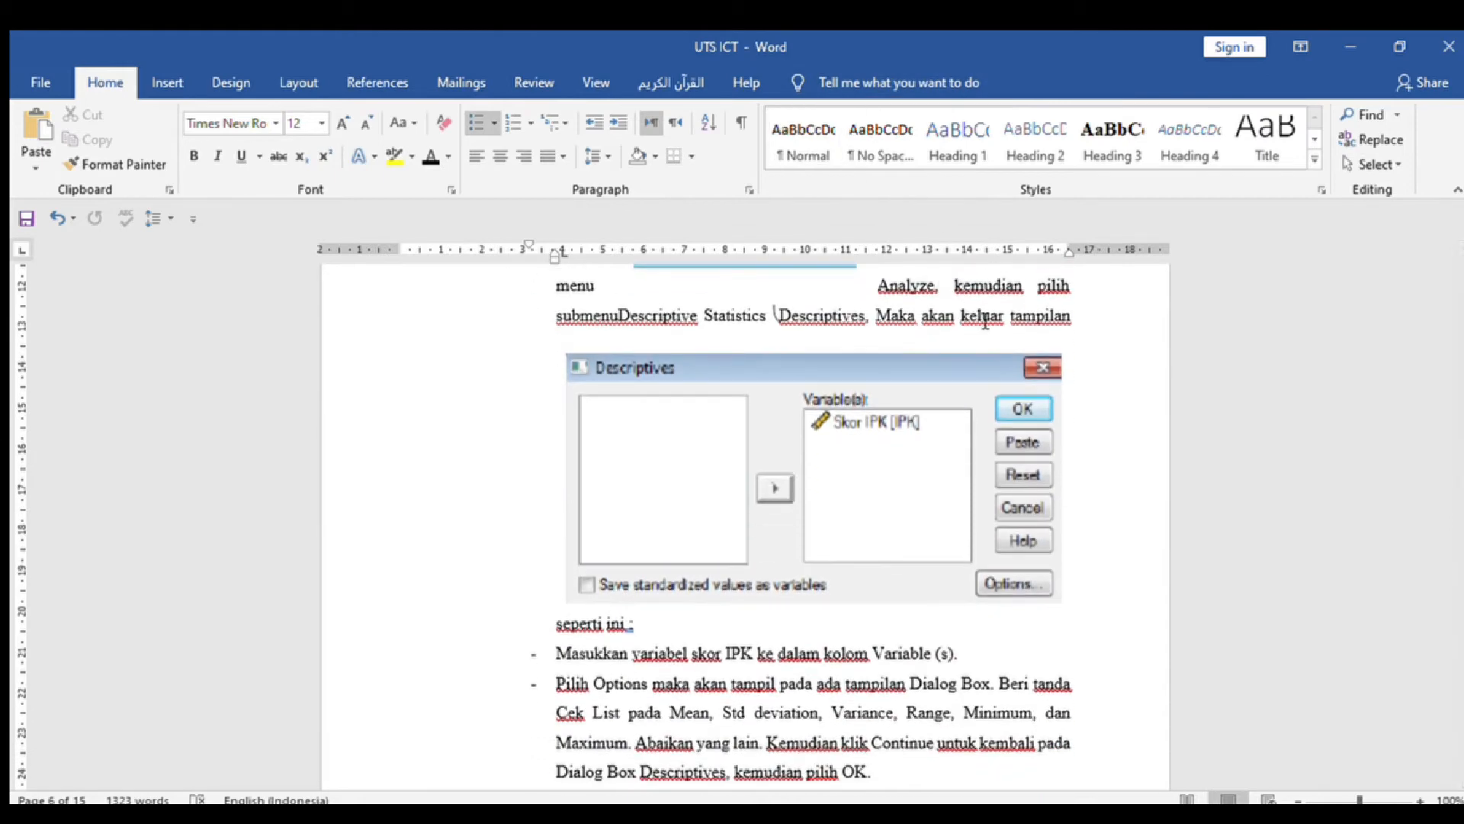
pyautogui.press('Up')
pyautogui.press('Up')
pyautogui.press('Up')
pyautogui.press('Up')
pyautogui.press('Up')
pyautogui.press('Up')
pyautogui.press('Up')
pyautogui.press('Up')
pyautogui.press('Up')
pyautogui.press('Up')
pyautogui.press('Up')
pyautogui.press('Up')
pyautogui.press('Up')
pyautogui.press('Up')
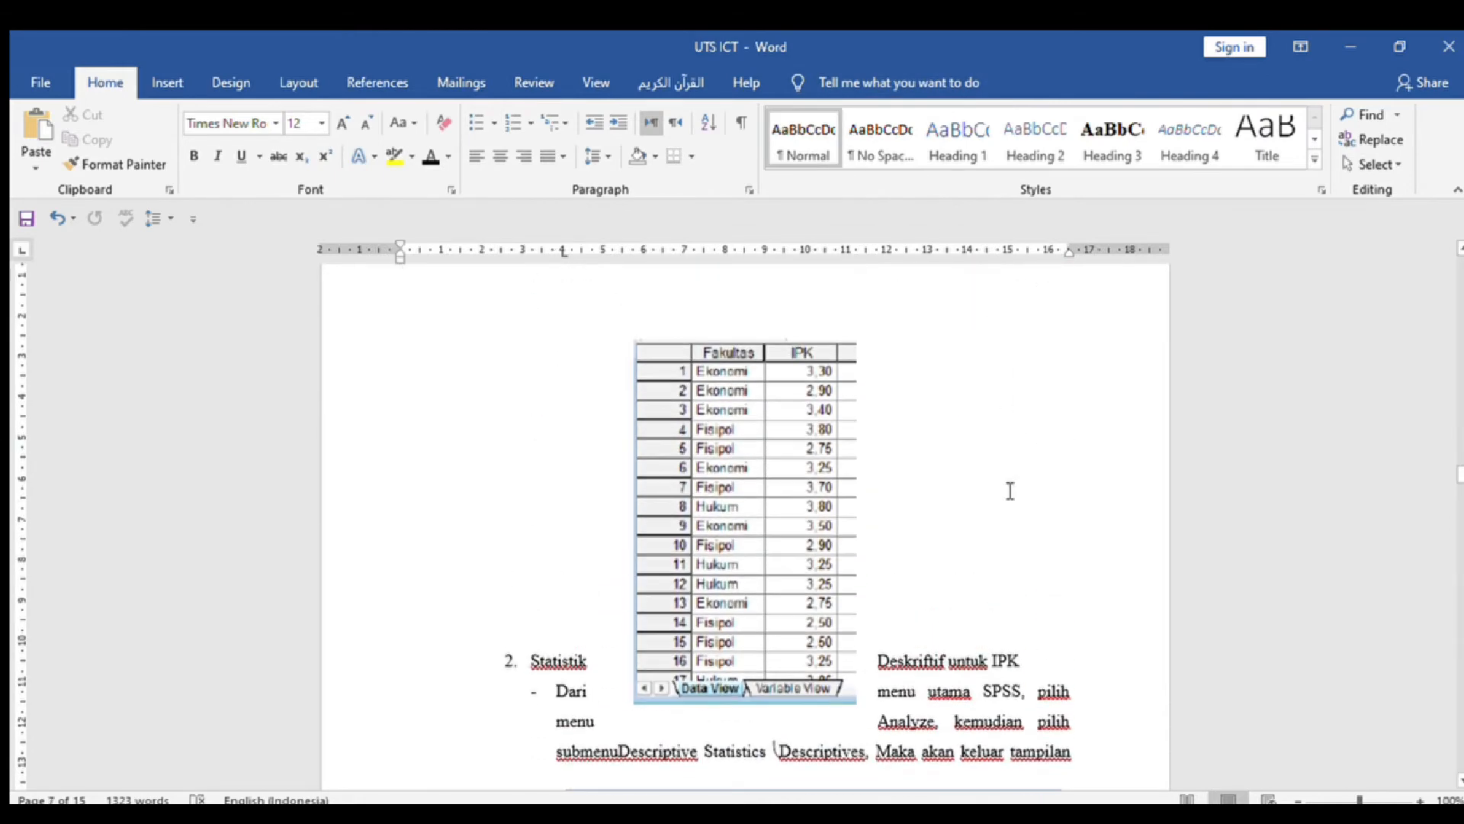
# Step: Insert blank lines beside the Data View picture to move the Statistik Deskriftif untuk IPK section below it
pyautogui.click(912, 582)
pyautogui.press('Return')
pyautogui.press('Return')
pyautogui.press('Return')
pyautogui.press('Return')
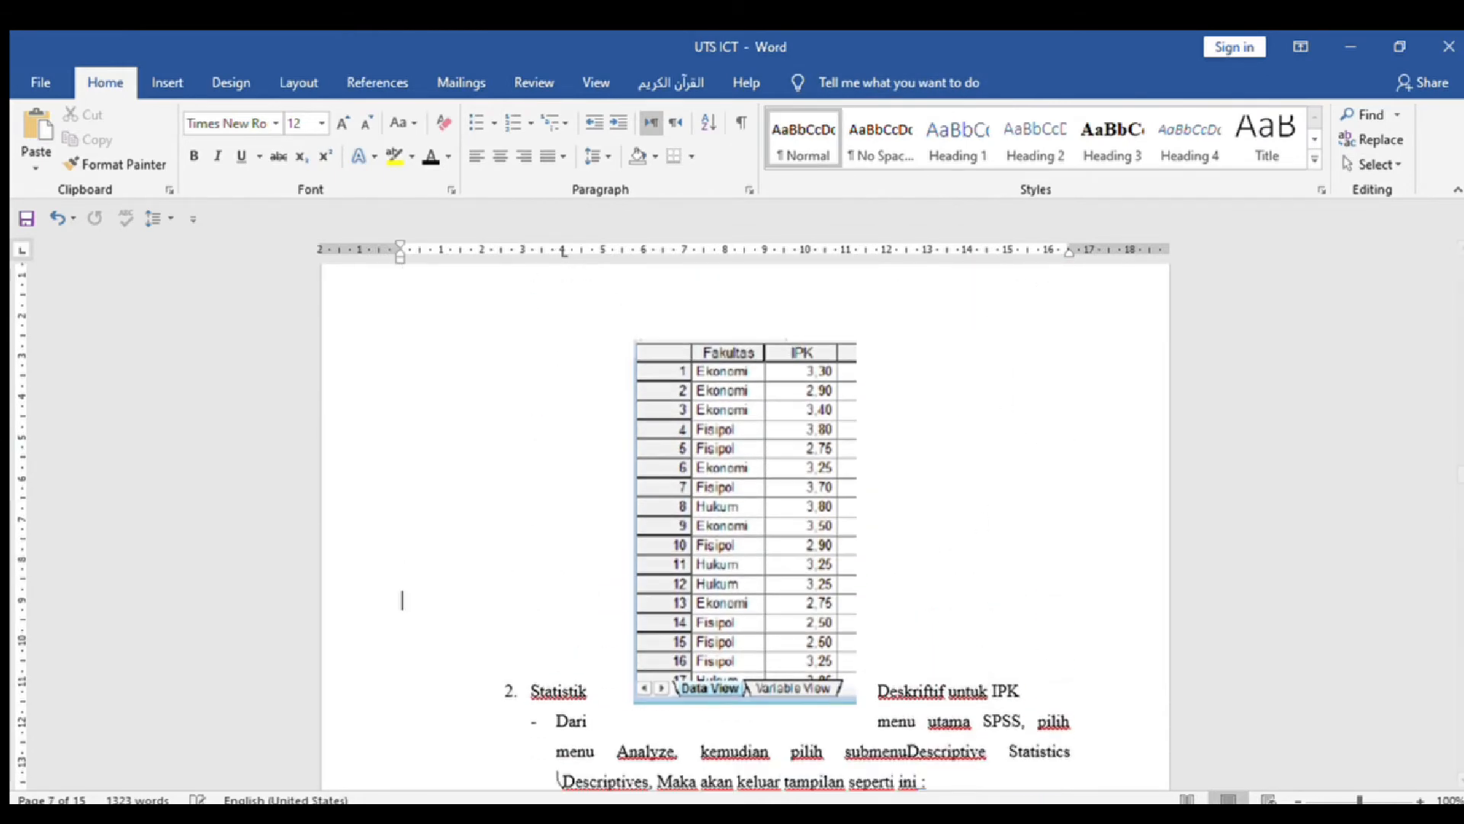
# Step: Add the caption "Table 3 Statistik data" below the Data View picture and centre it
pyautogui.click(784, 503)
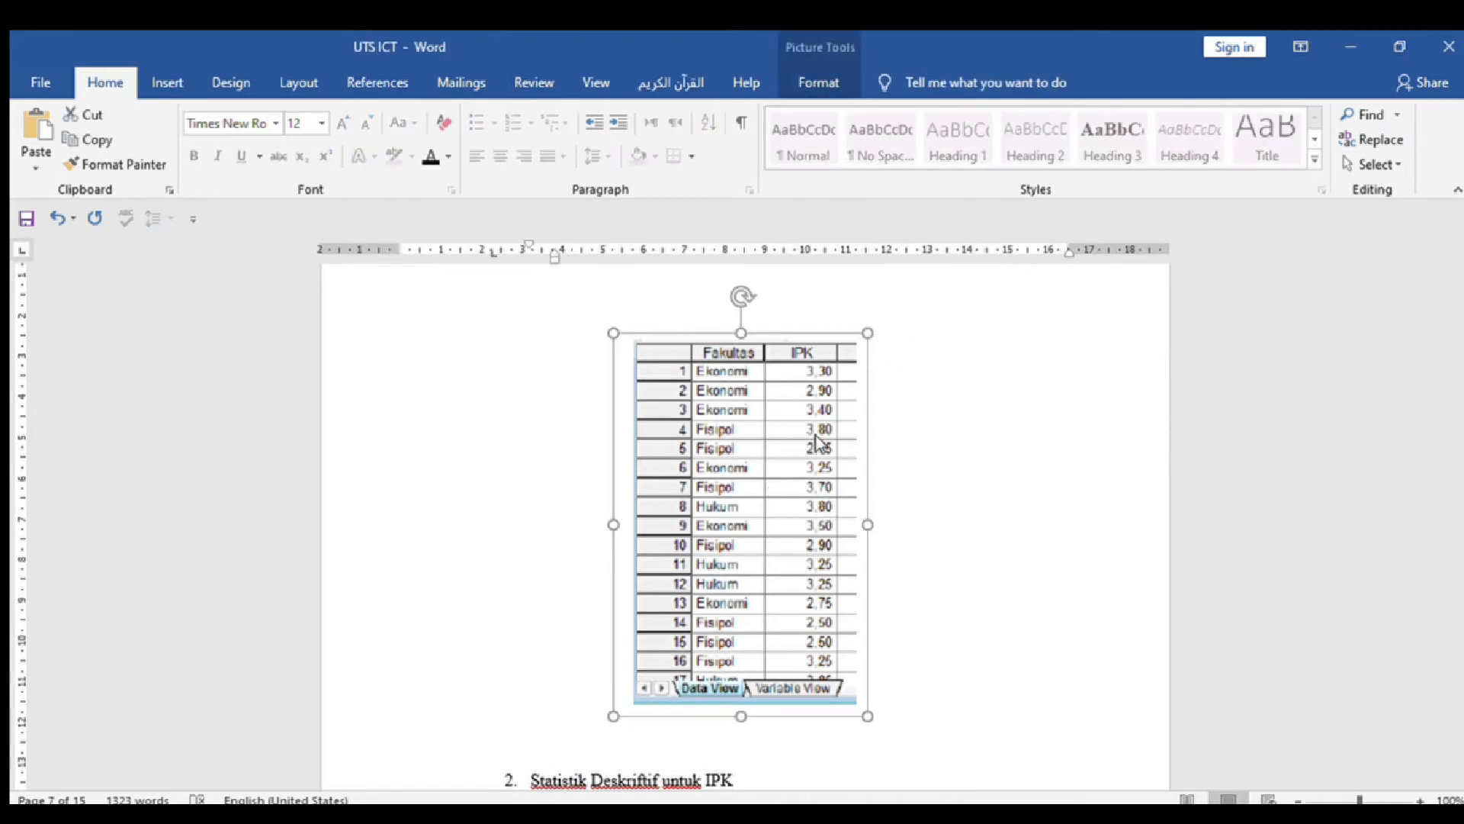
pyautogui.hotkey('alt', 'Tab')
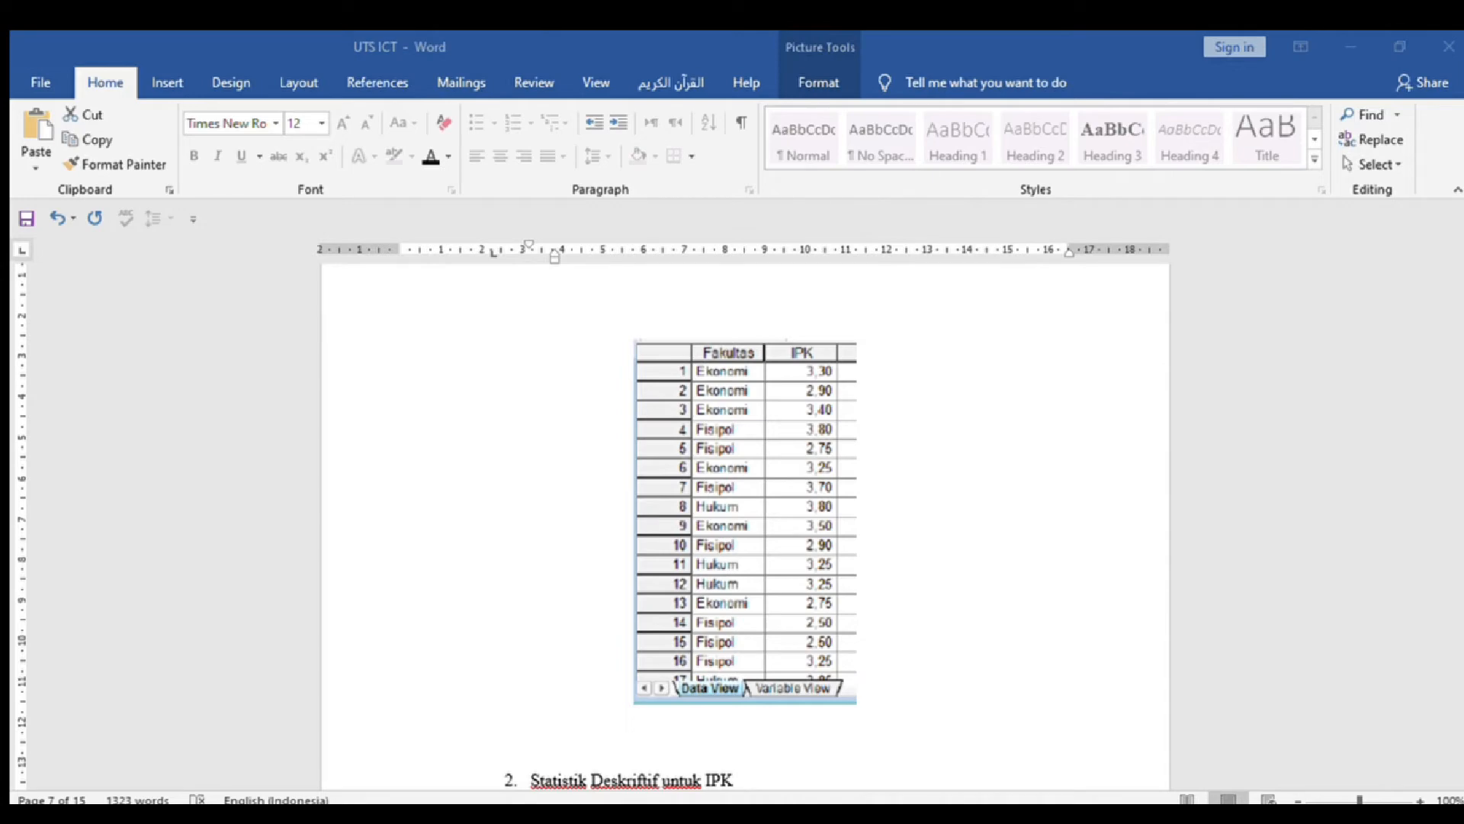
pyautogui.press('Return')
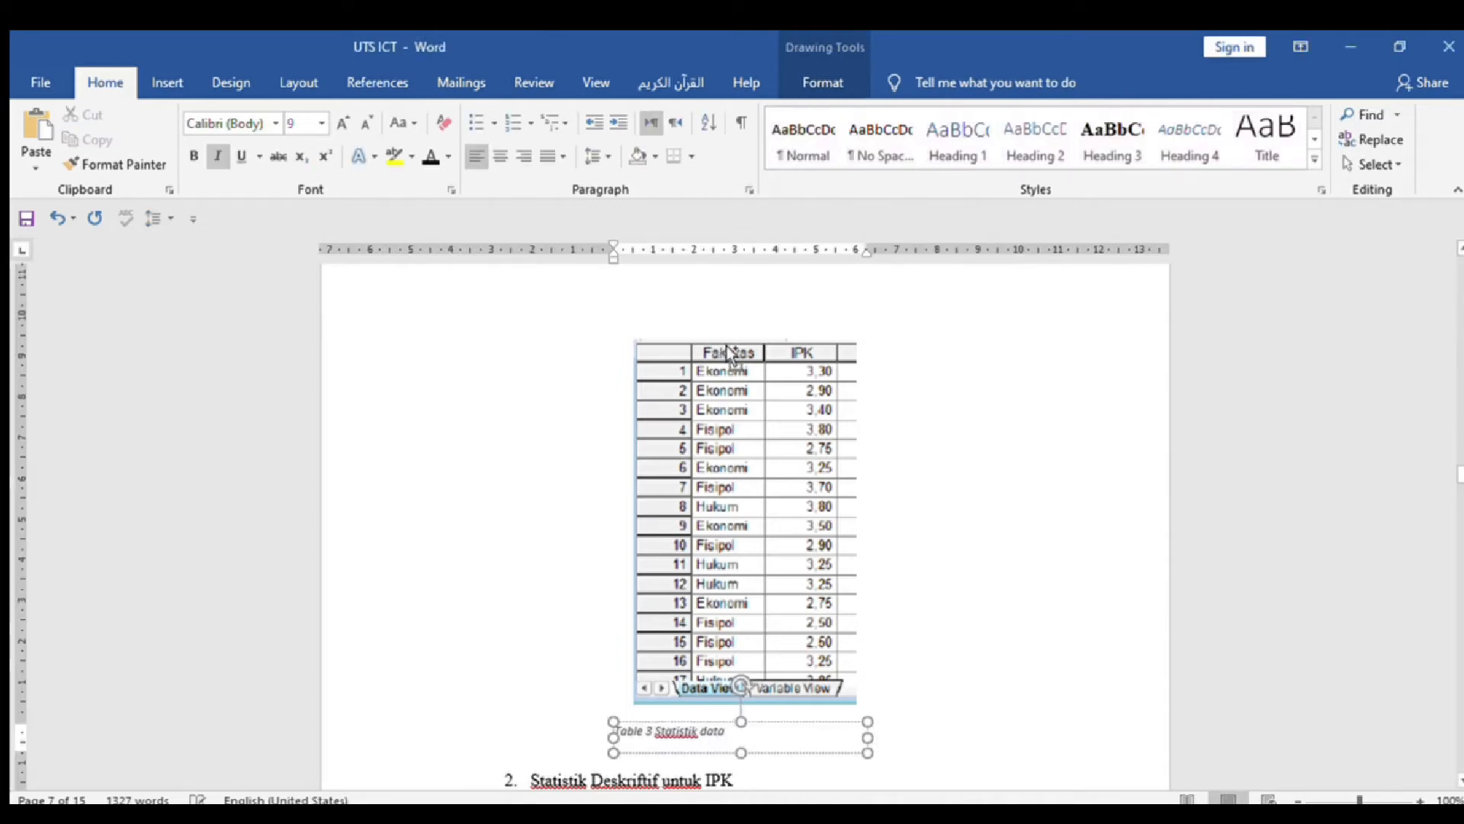
pyautogui.hotkey('ctrl', 'e')
pyautogui.click(1160, 686)
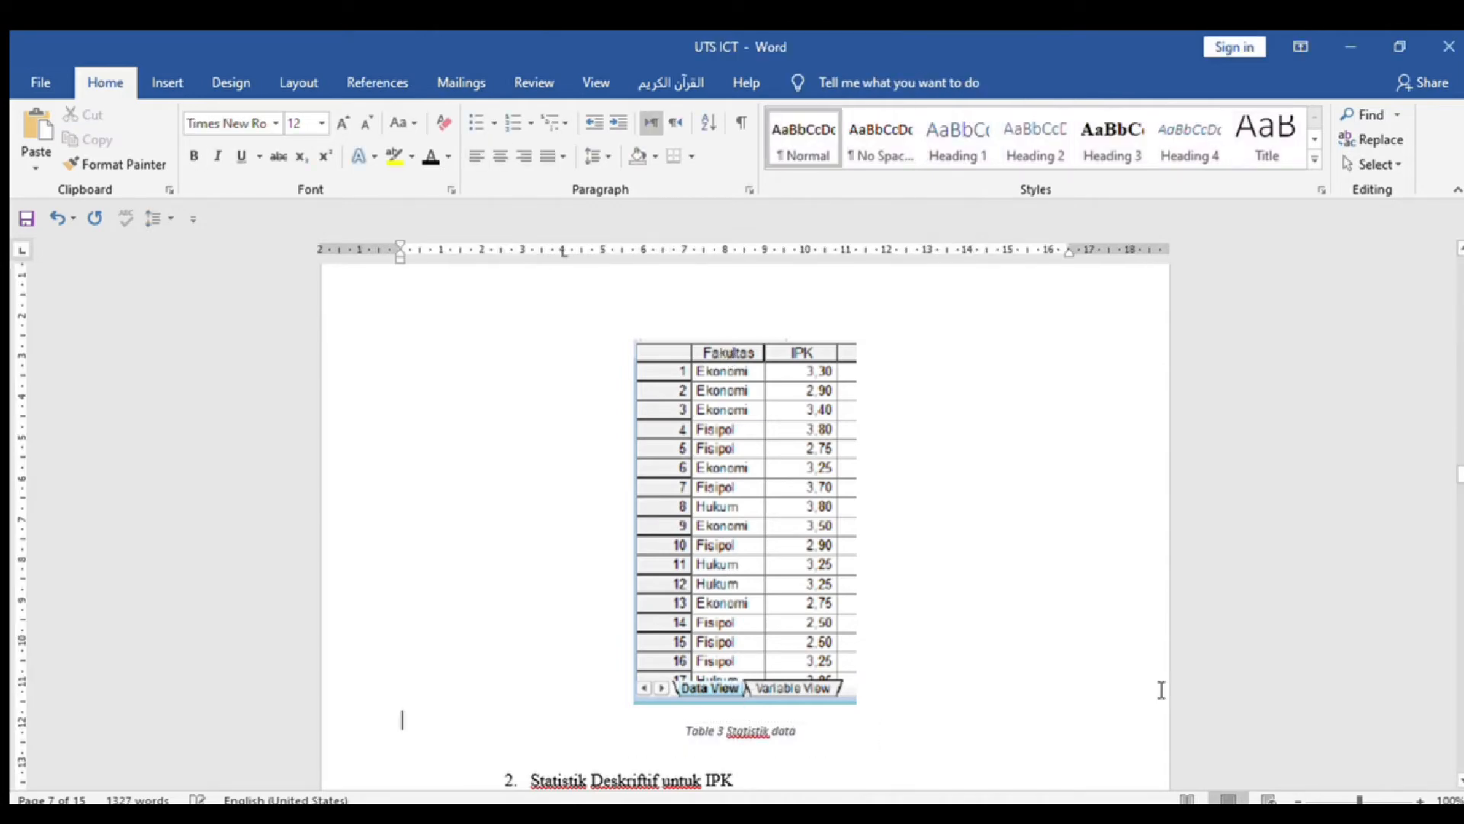
# Step: Examine the Statistik Deskriftif untuk IPK section for the next picture that needs a caption
pyautogui.scroll(-8, 1160, 689)
pyautogui.scroll(-2, 1160, 689)
pyautogui.scroll(5, 1161, 689)
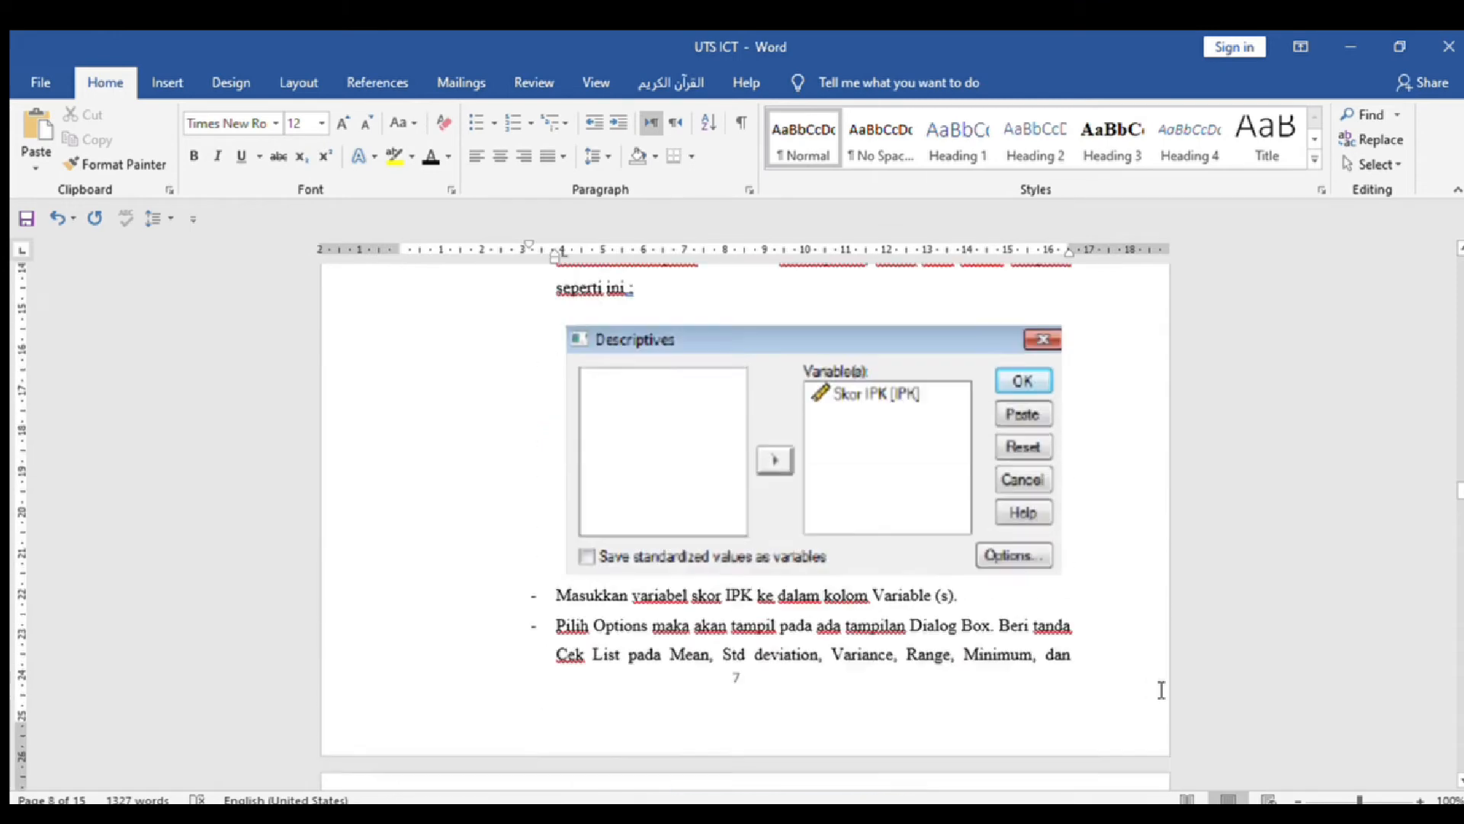
pyautogui.press('Down')
pyautogui.press('Down')
pyautogui.press('Down')
pyautogui.press('Down')
pyautogui.press('Down')
pyautogui.press('Down')
pyautogui.press('Down')
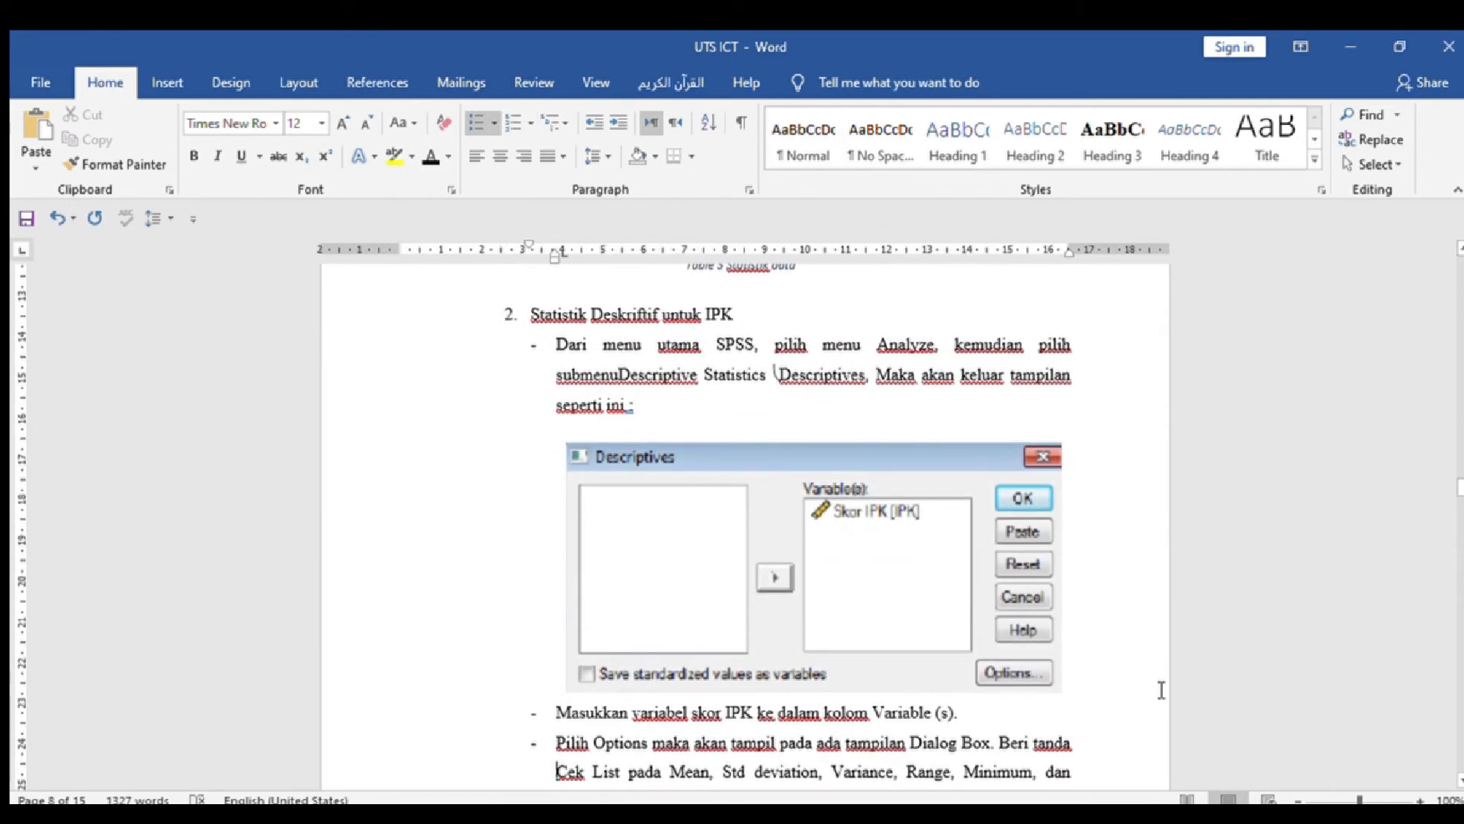
pyautogui.press('Down')
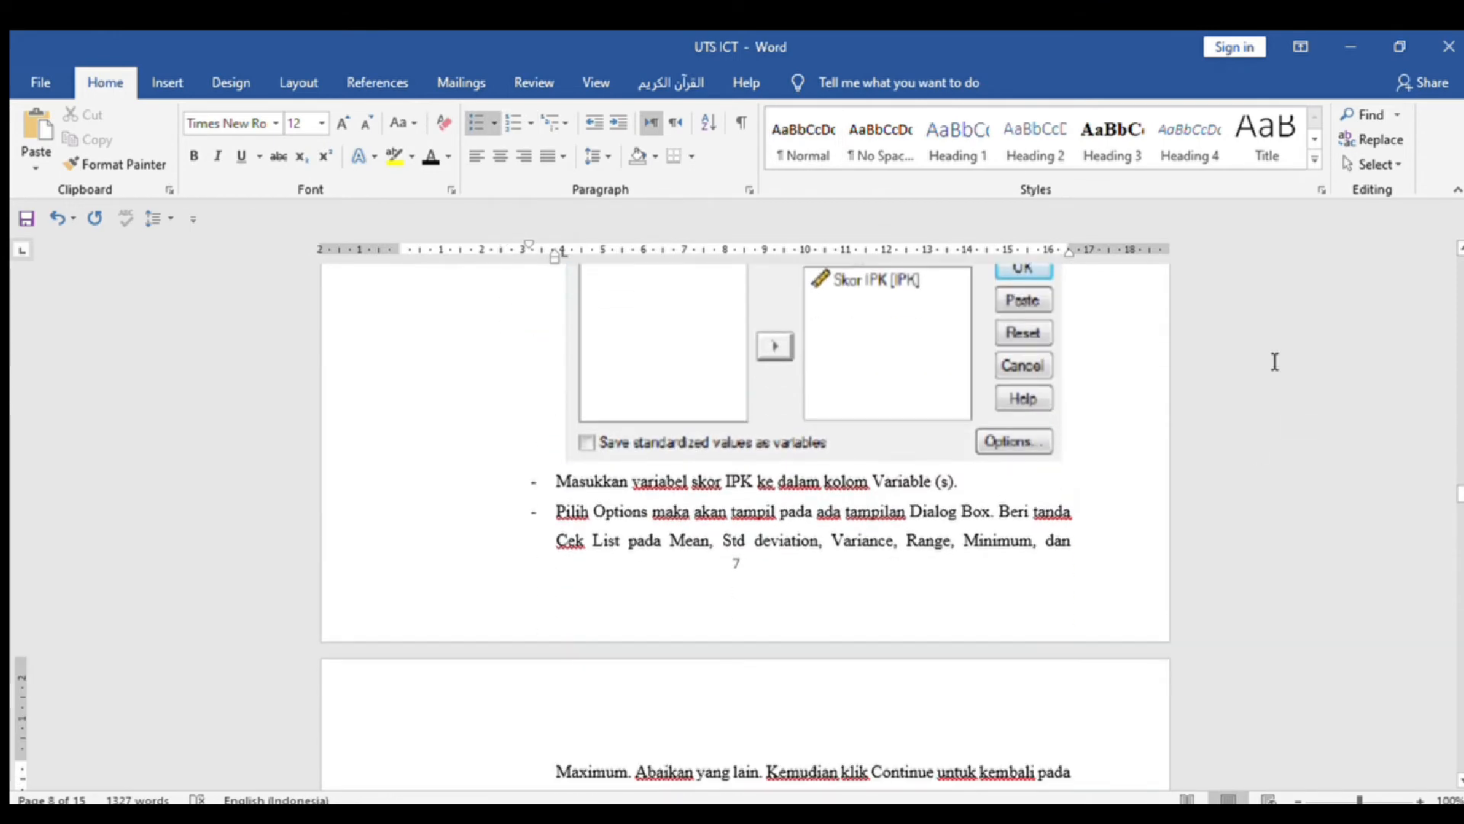
# Step: Insert a blank line between the Descriptives dialog picture and the "Masukkan variabel skor IPK" item
pyautogui.click(920, 414)
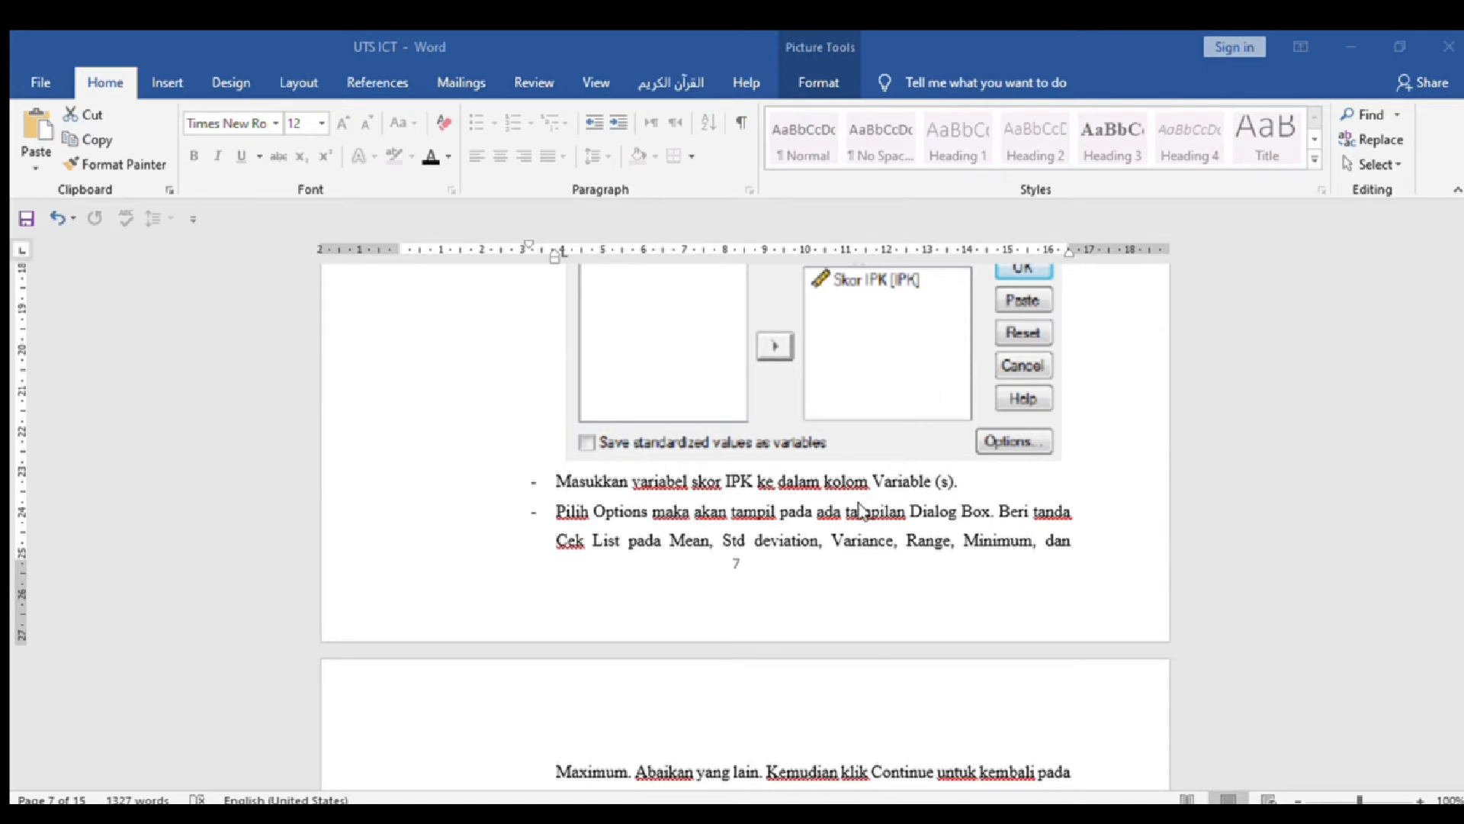
pyautogui.click(1137, 499)
pyautogui.press('Up')
pyautogui.press('Up')
pyautogui.press('Up')
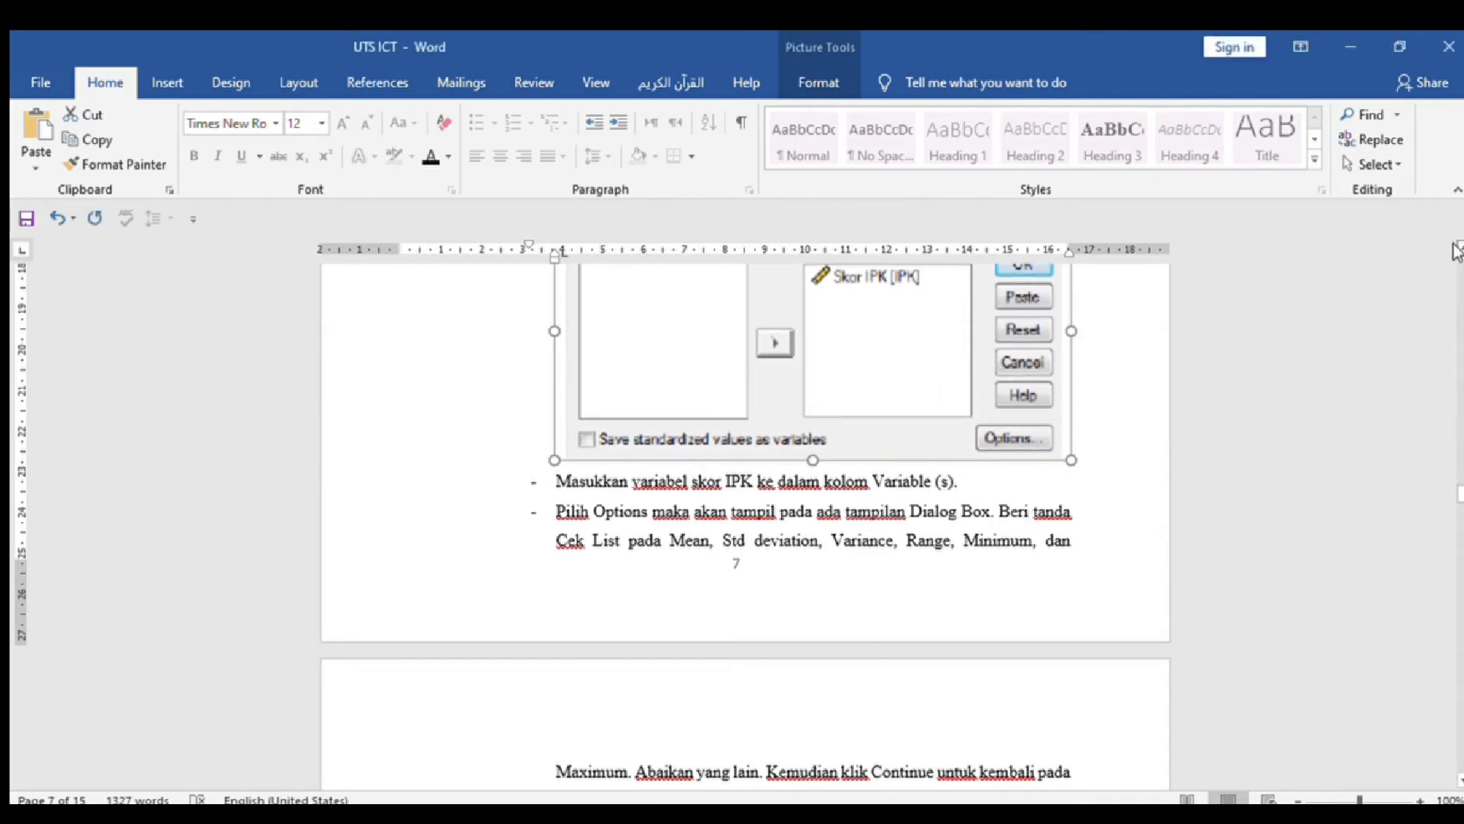
pyautogui.scroll(3, 1454, 252)
pyautogui.scroll(1, 1453, 251)
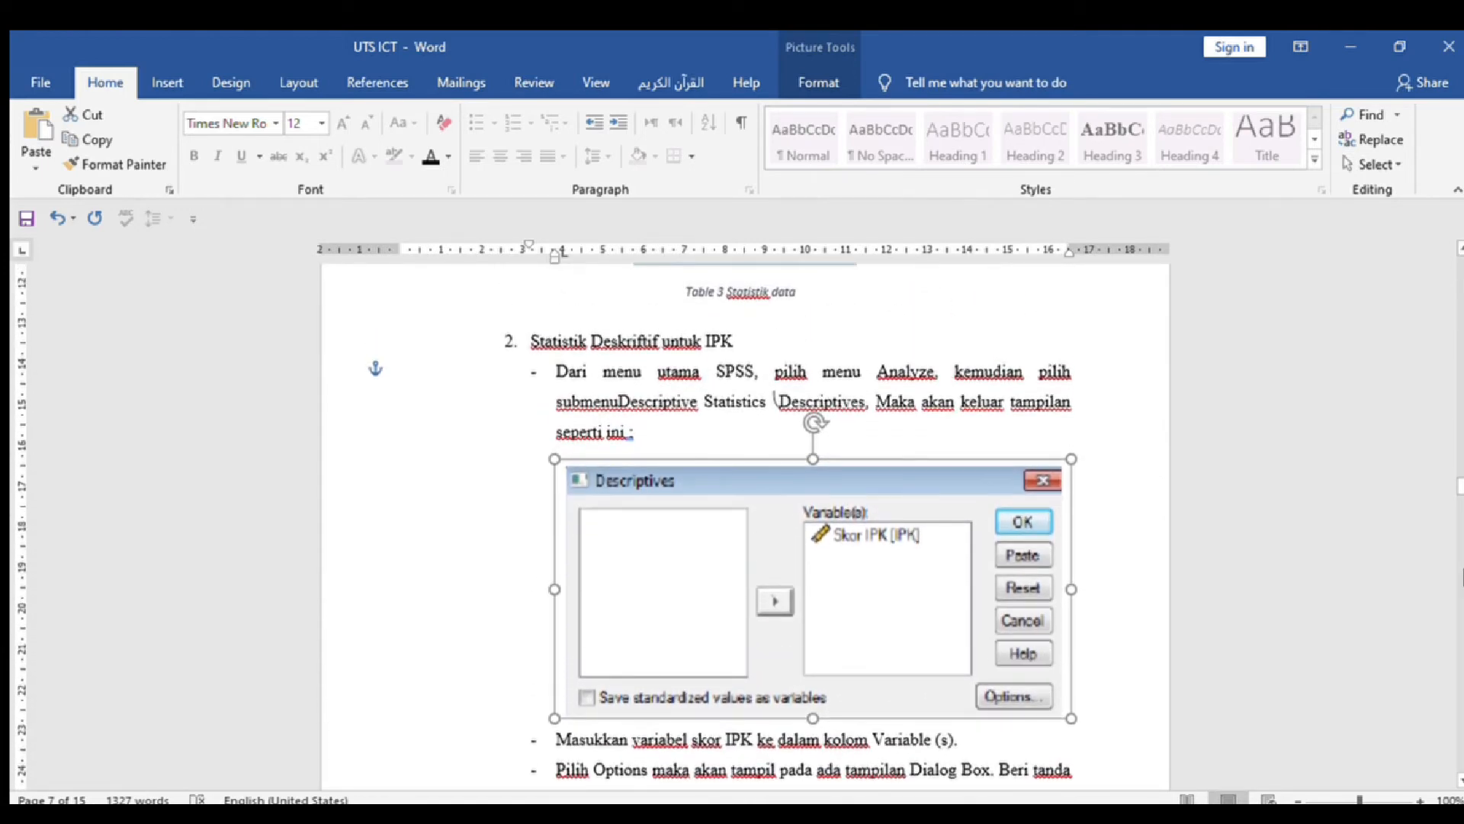
pyautogui.click(1111, 666)
pyautogui.press('Return')
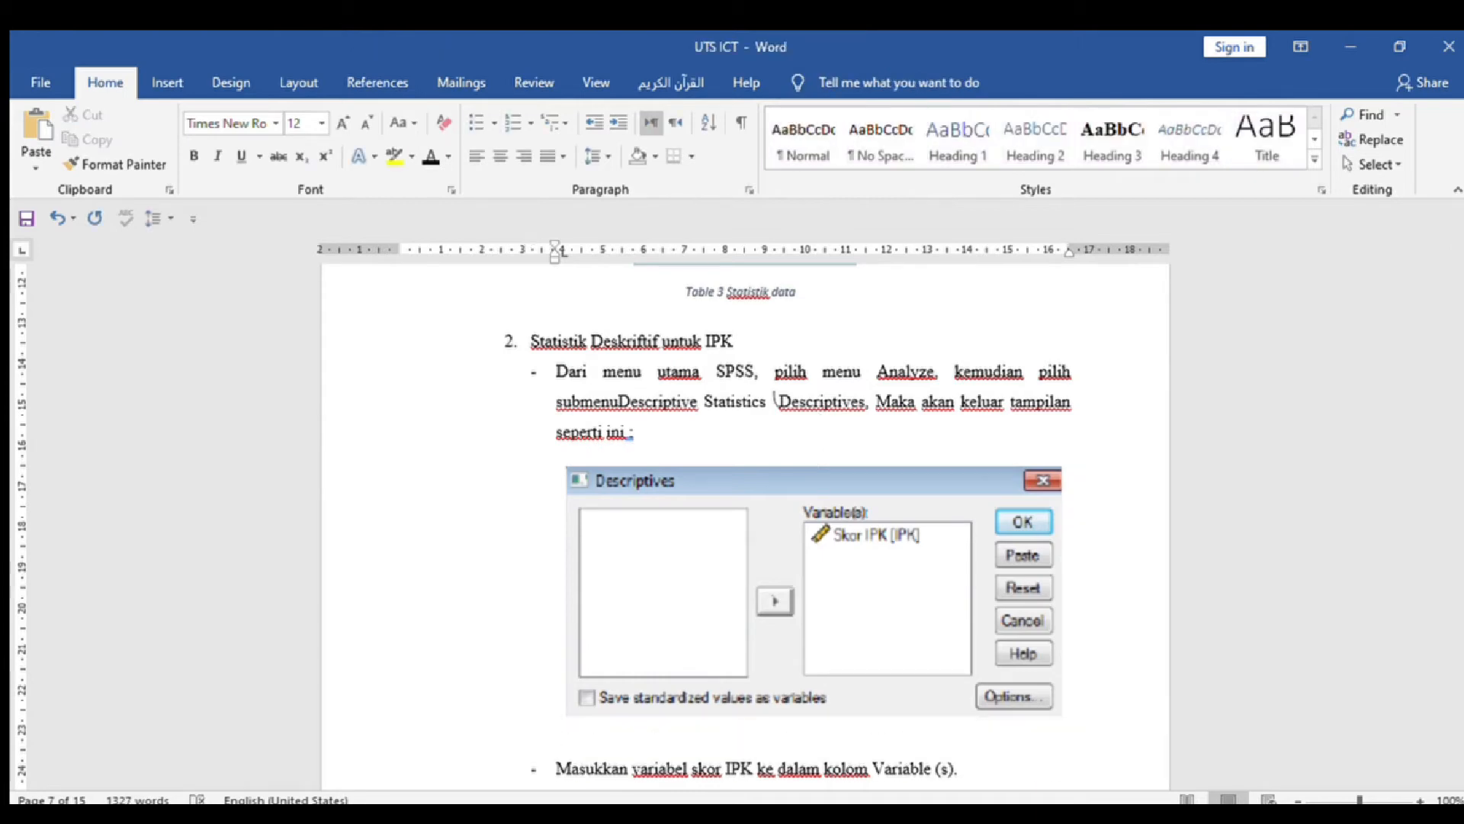
# Step: Add the caption "gambar 1 1 Tampilan Menu Utama SPSS" below the Descriptives dialog picture and centre it
pyautogui.click(865, 644)
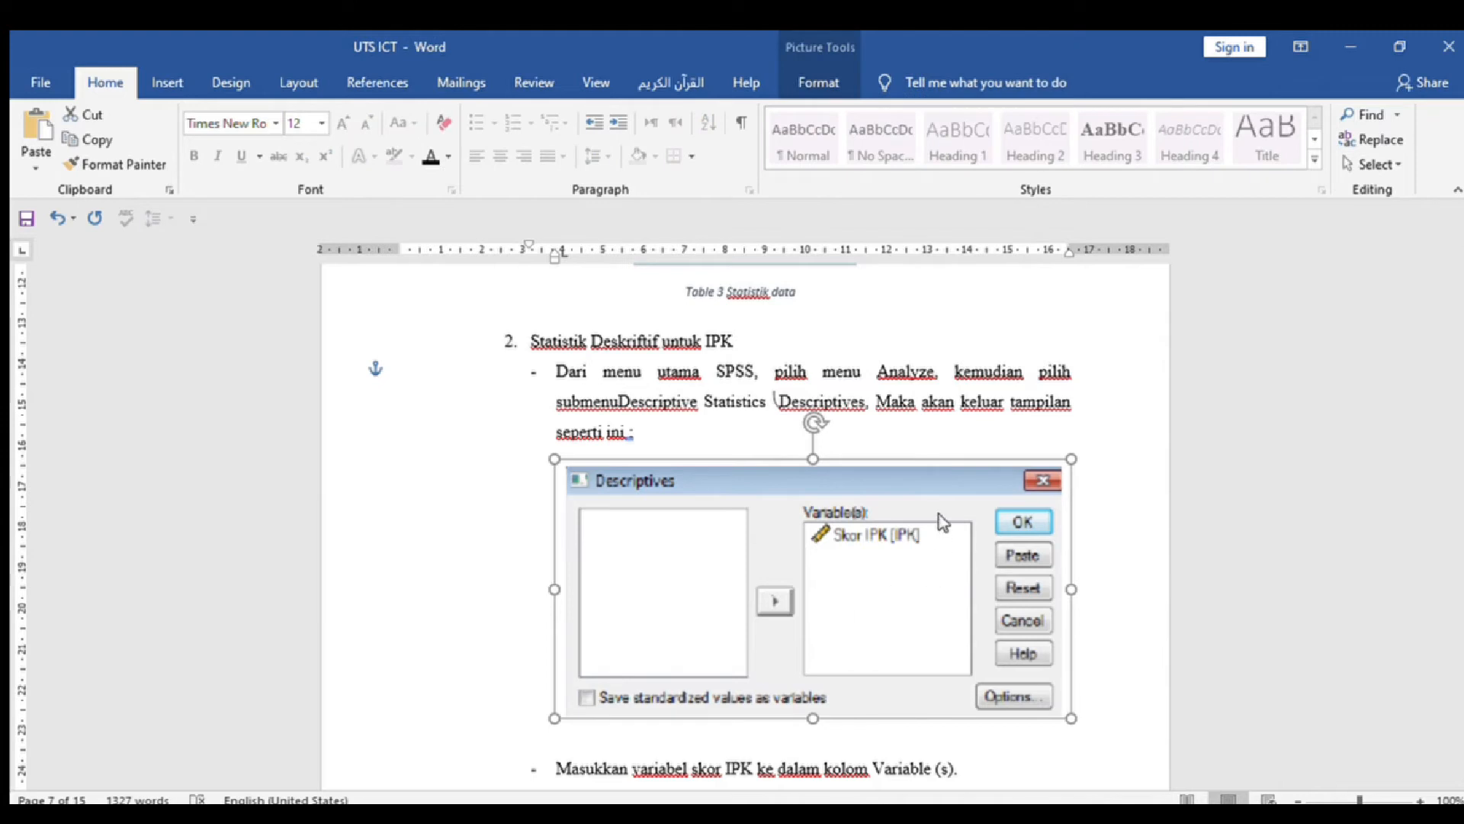
pyautogui.hotkey('alt', 'Tab')
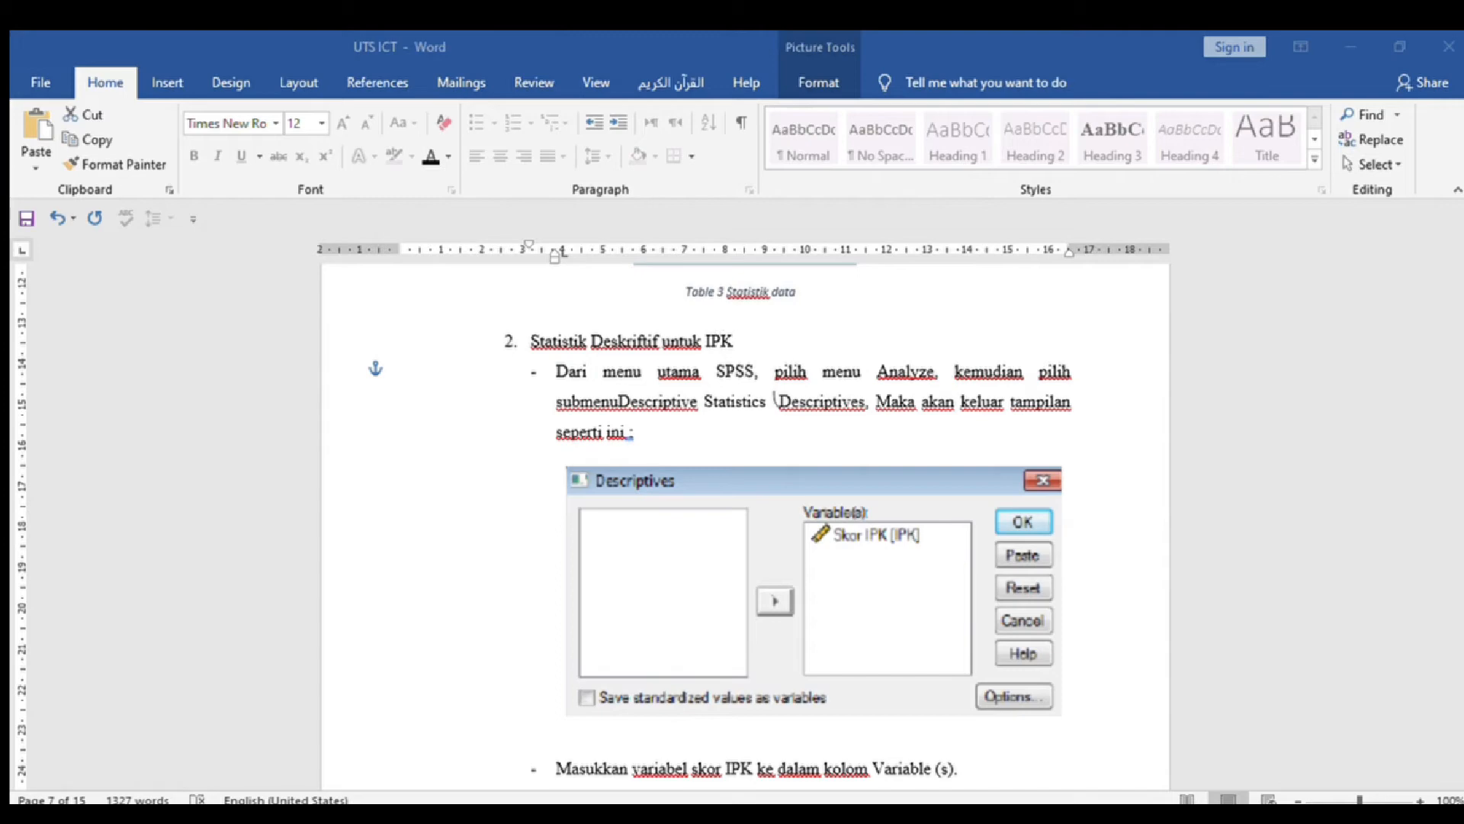
pyautogui.click(764, 505)
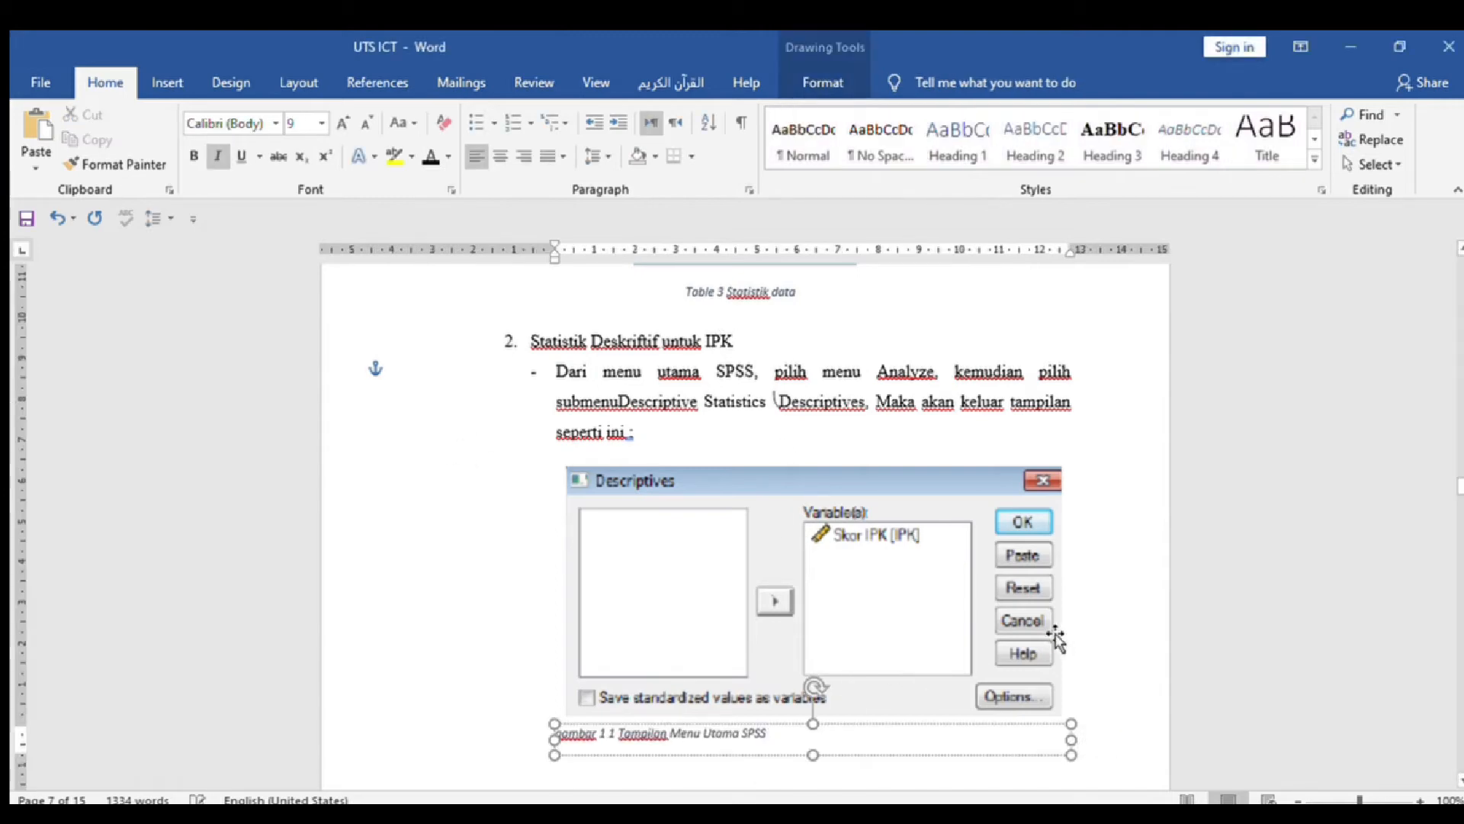
pyautogui.hotkey('ctrl', 'e')
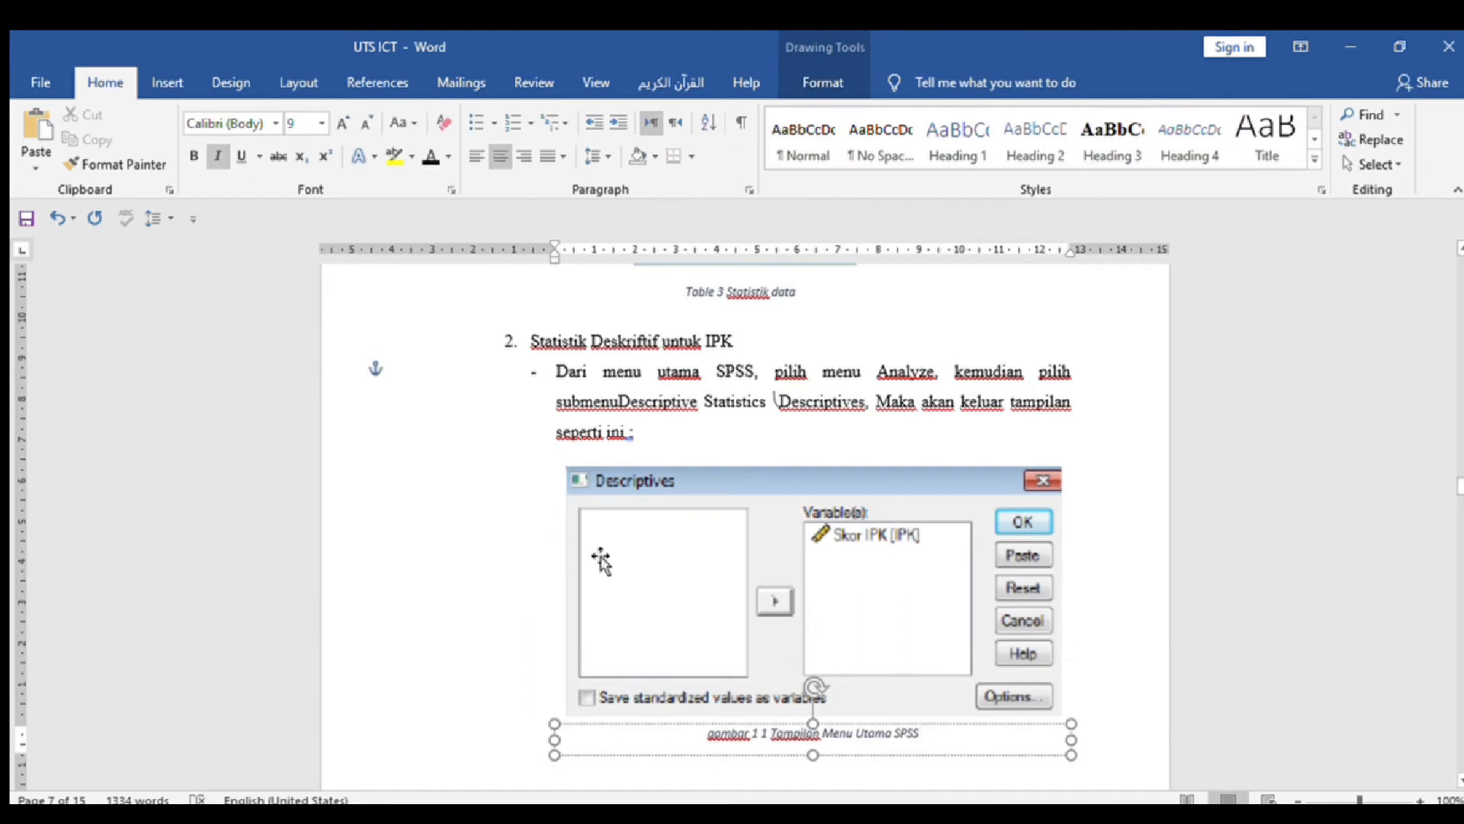
# Step: Set the font size of the whole caption below the Descriptives dialog picture to 10
pyautogui.hotkey('ctrl', 'a')
pyautogui.click(319, 131)
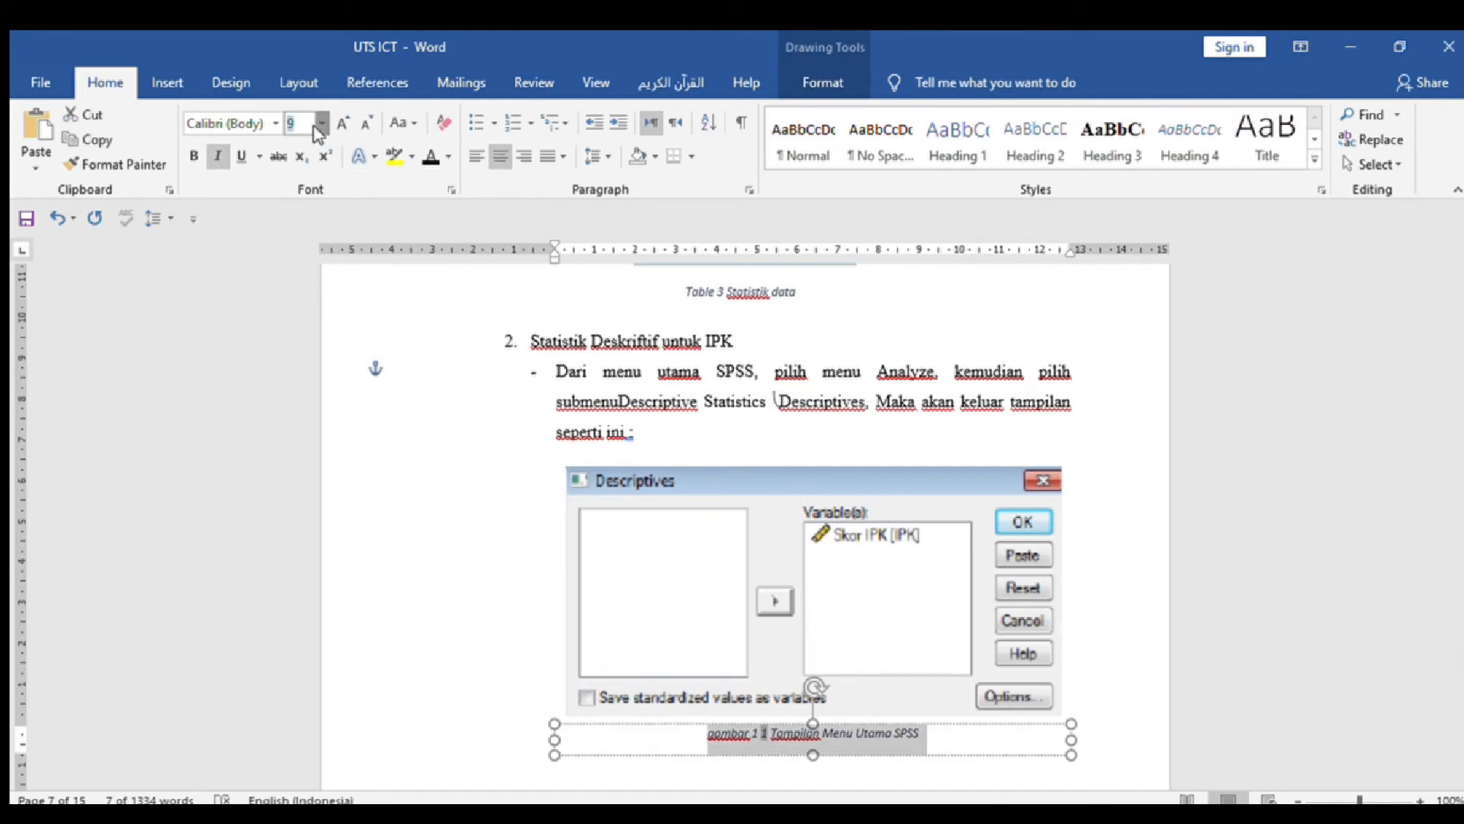
pyautogui.write('10')
pyautogui.press('Return')
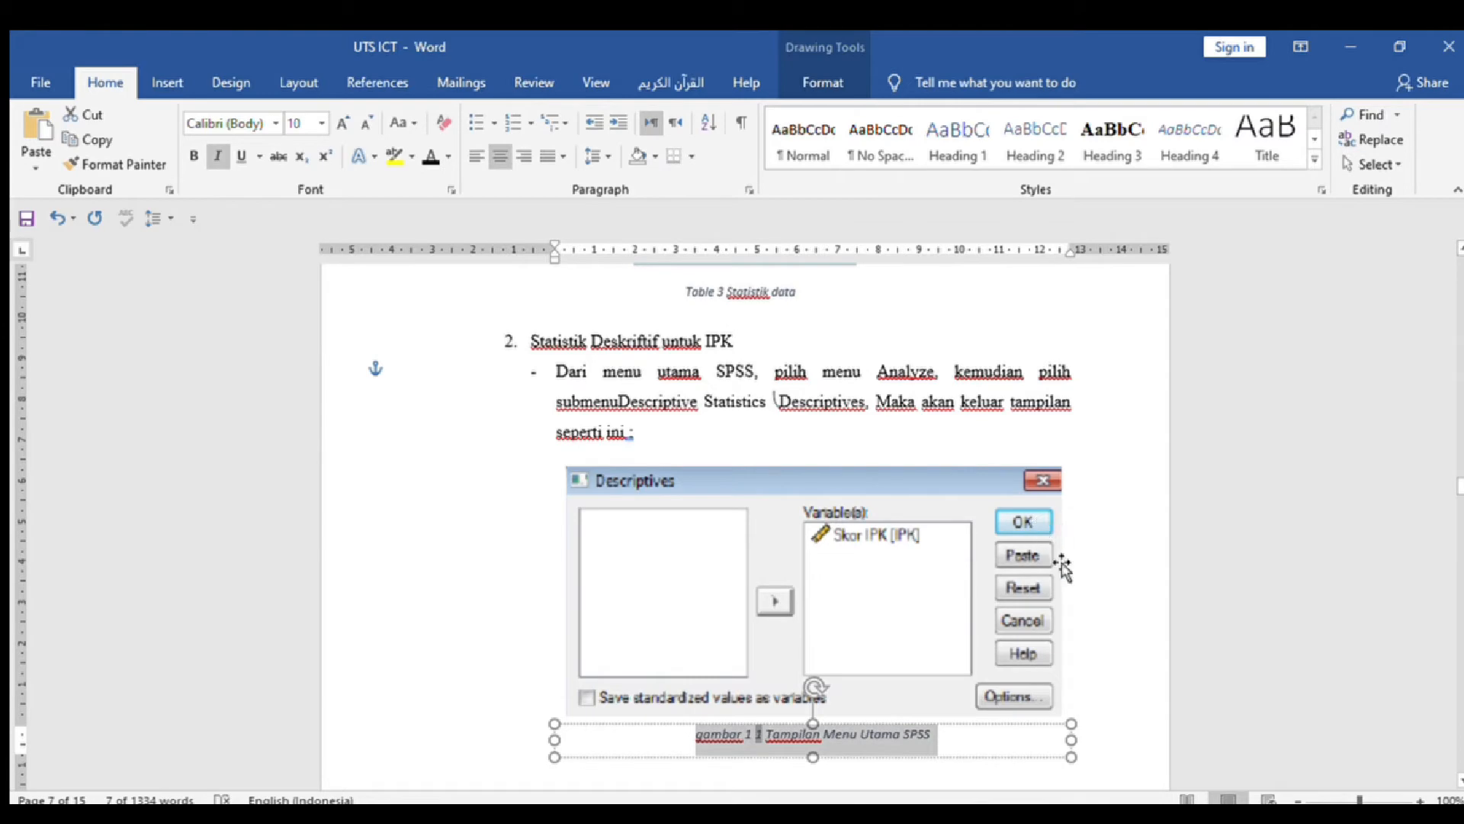
pyautogui.click(1127, 578)
# Step: Add the caption "gambar 1 2 Dialog Box" below the Descriptives: Options picture and insert a blank line to move the "Output yang muncul" item below it
pyautogui.scroll(-5, 1128, 577)
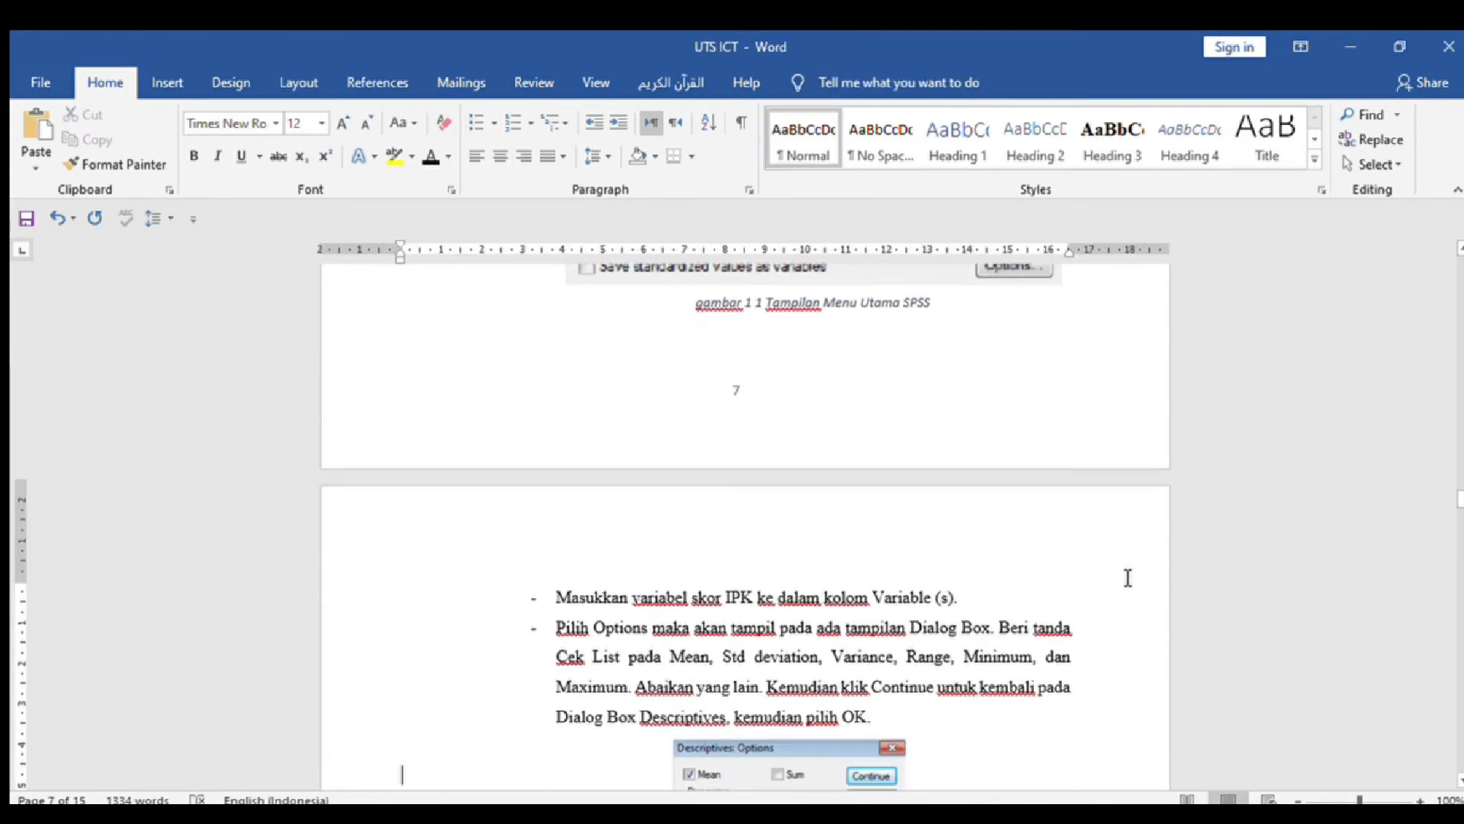
pyautogui.scroll(-8, 1128, 578)
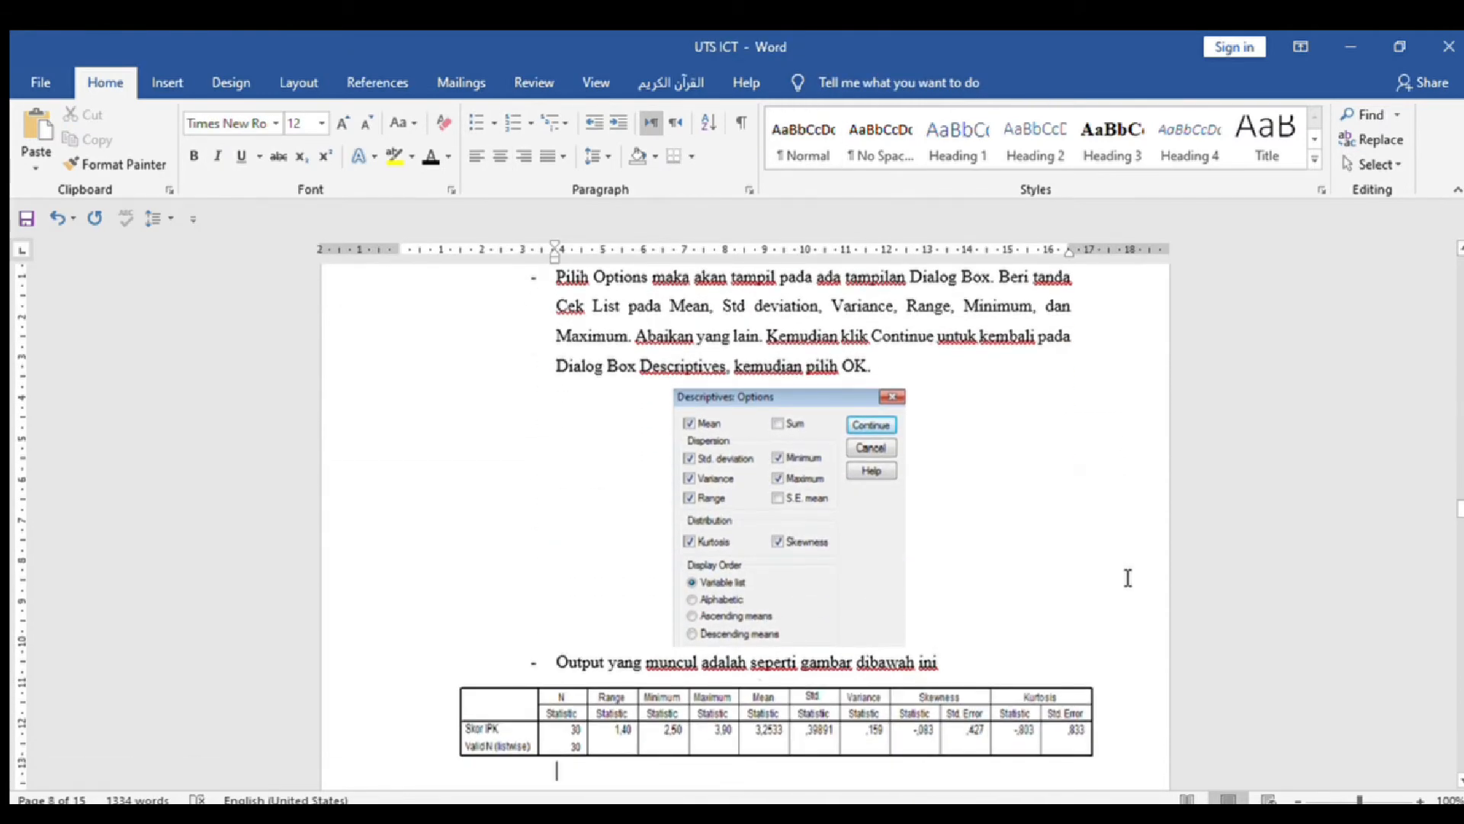
pyautogui.click(797, 468)
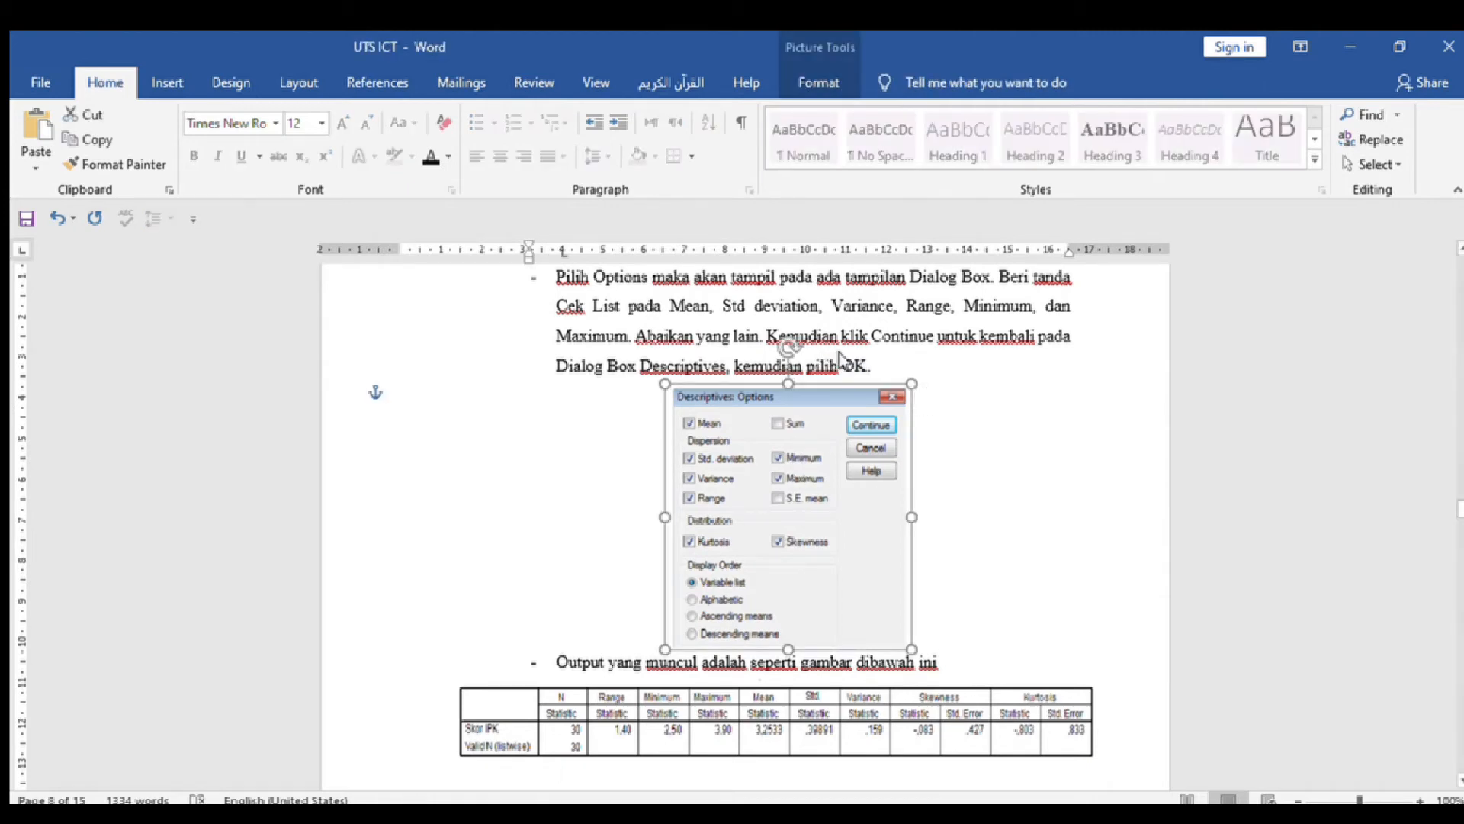
pyautogui.hotkey('alt', 'Tab')
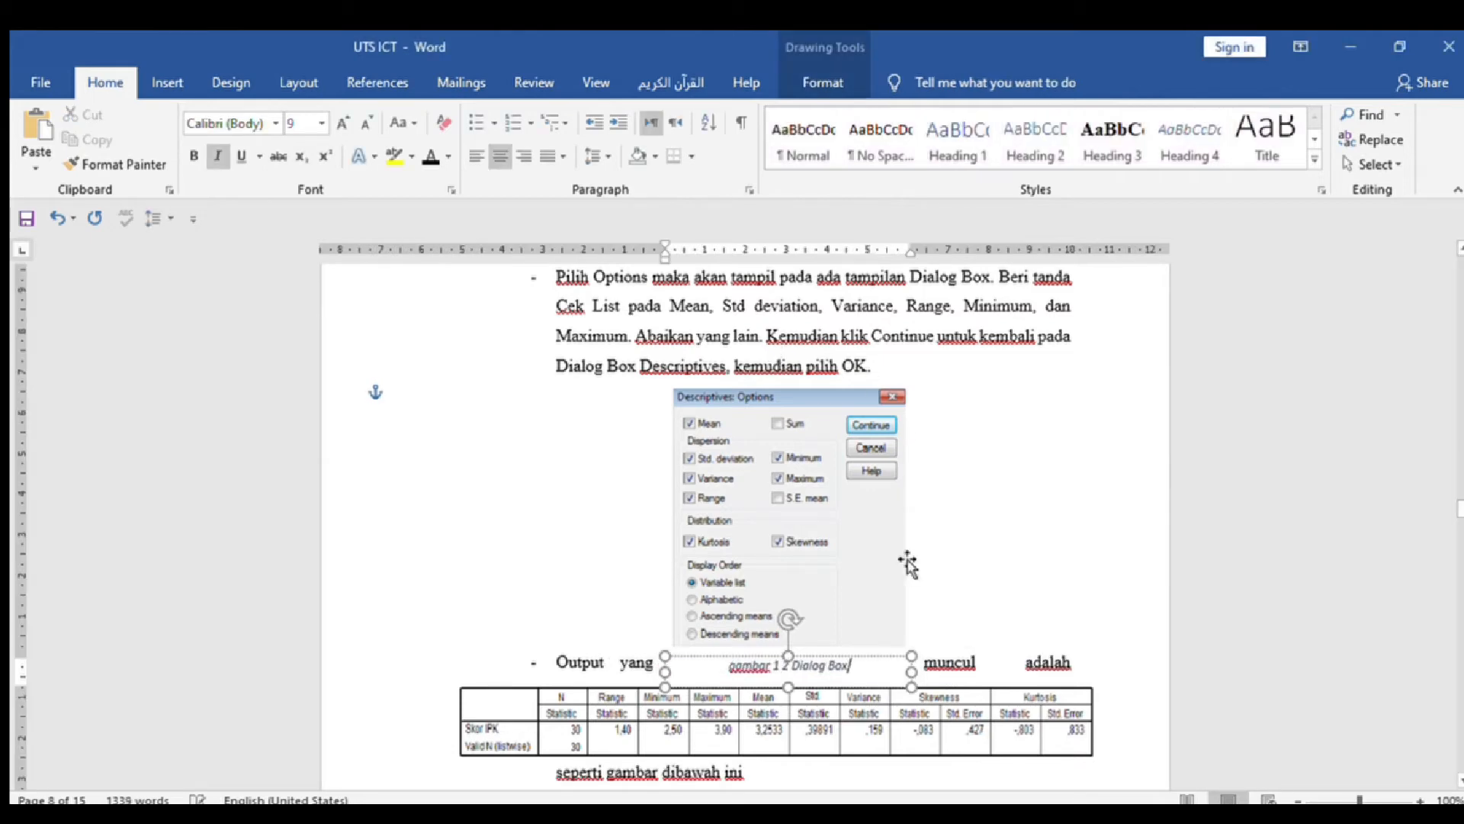
pyautogui.click(402, 631)
pyautogui.press('Return')
# Step: Look through the Uji Normalitas section for the next table or picture that needs a caption
pyautogui.press('Down')
pyautogui.press('Down')
pyautogui.press('Down')
pyautogui.press('Down')
pyautogui.press('Down')
pyautogui.press('Down')
pyautogui.press('Down')
pyautogui.press('Down')
pyautogui.press('Down')
pyautogui.press('Down')
pyautogui.press('Down')
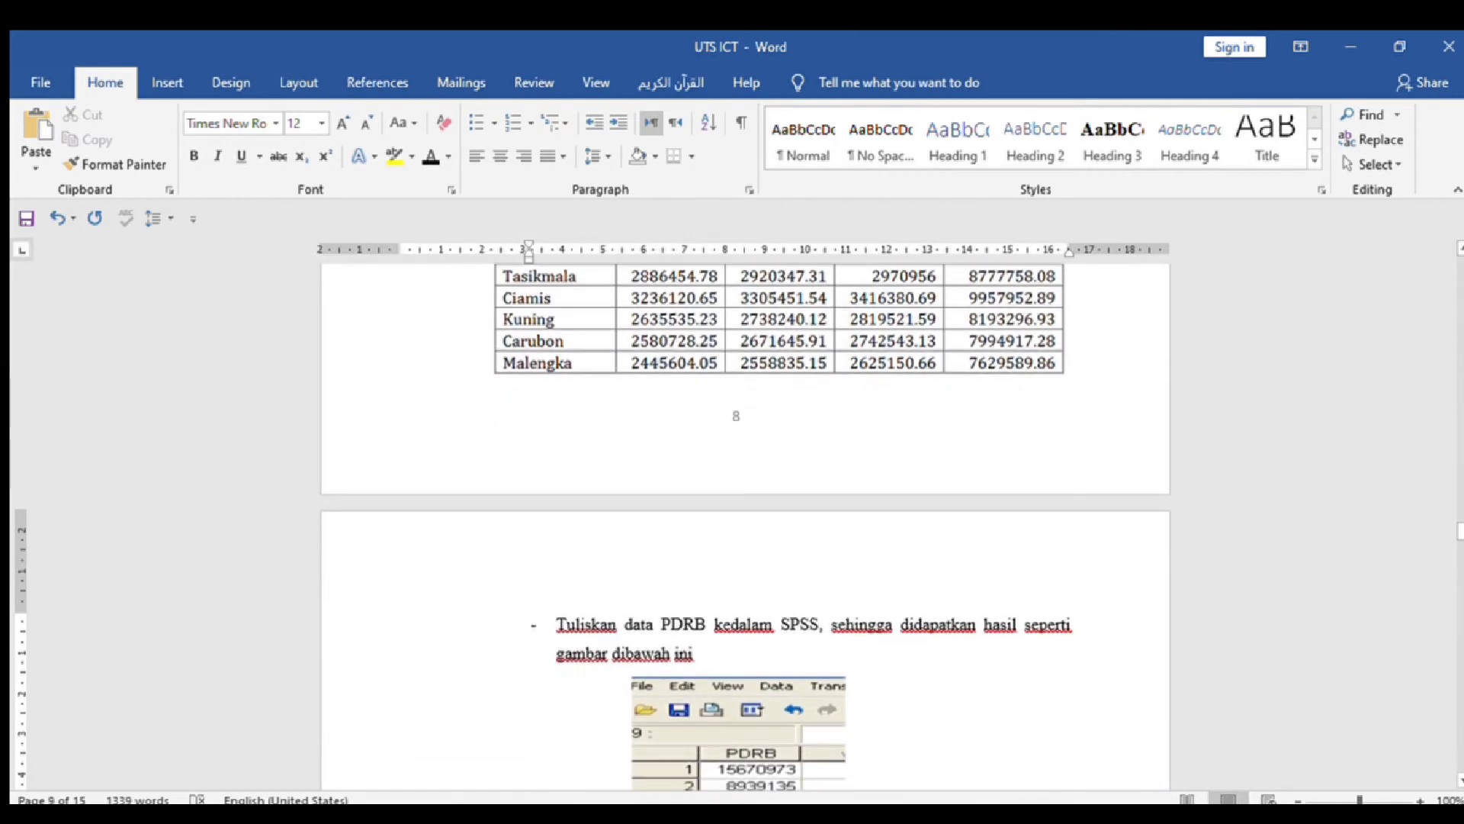
pyautogui.press('Up')
pyautogui.press('Up')
pyautogui.press('Up')
pyautogui.press('Up')
pyautogui.press('Up')
pyautogui.press('Up')
pyautogui.press('Up')
pyautogui.press('Up')
pyautogui.press('Up')
pyautogui.press('Up')
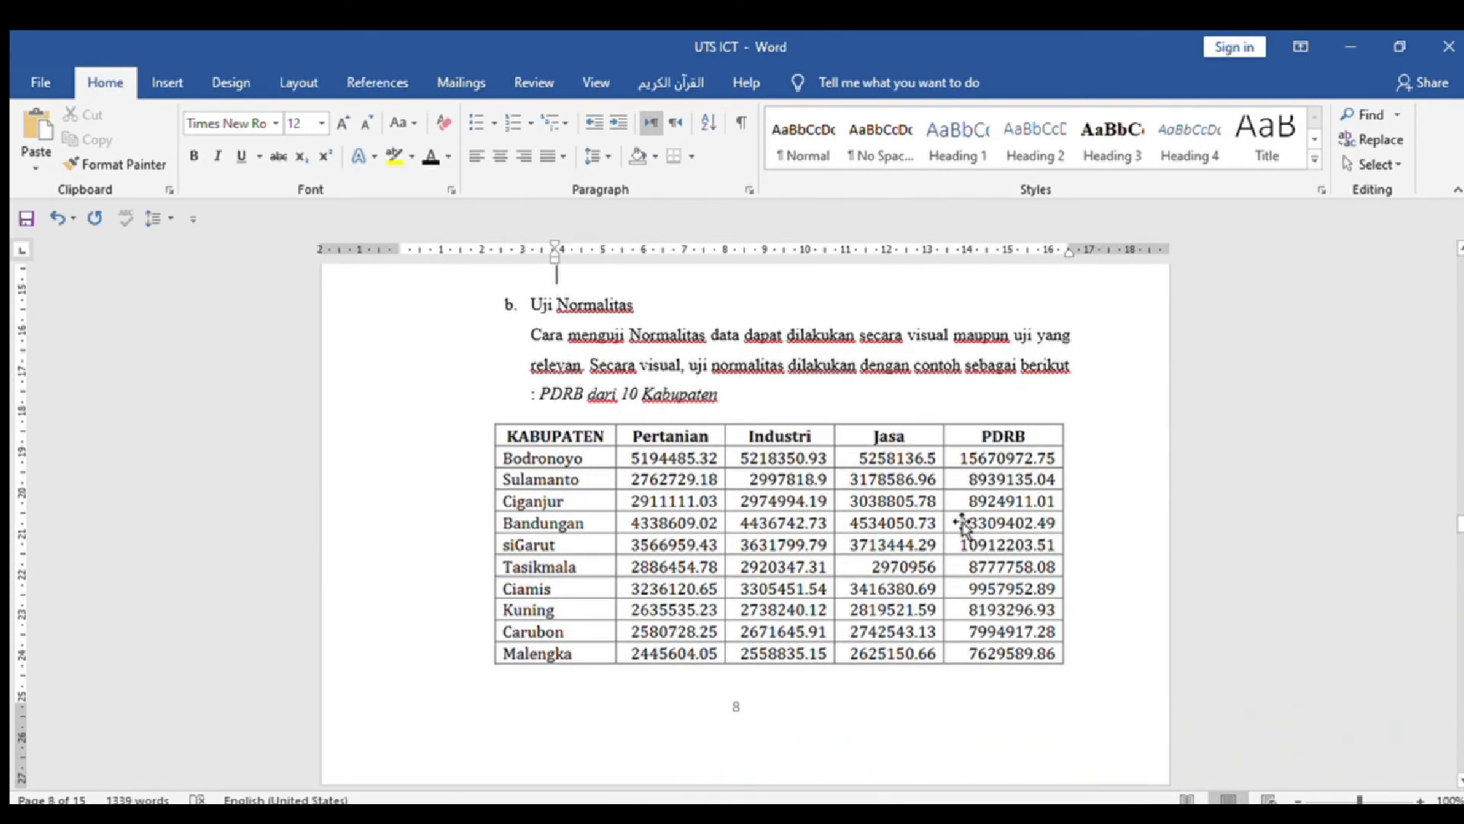
# Step: Add the caption "Table 4 Data PDRB" below the KABUPATEN table picture and centre it
pyautogui.click(962, 525)
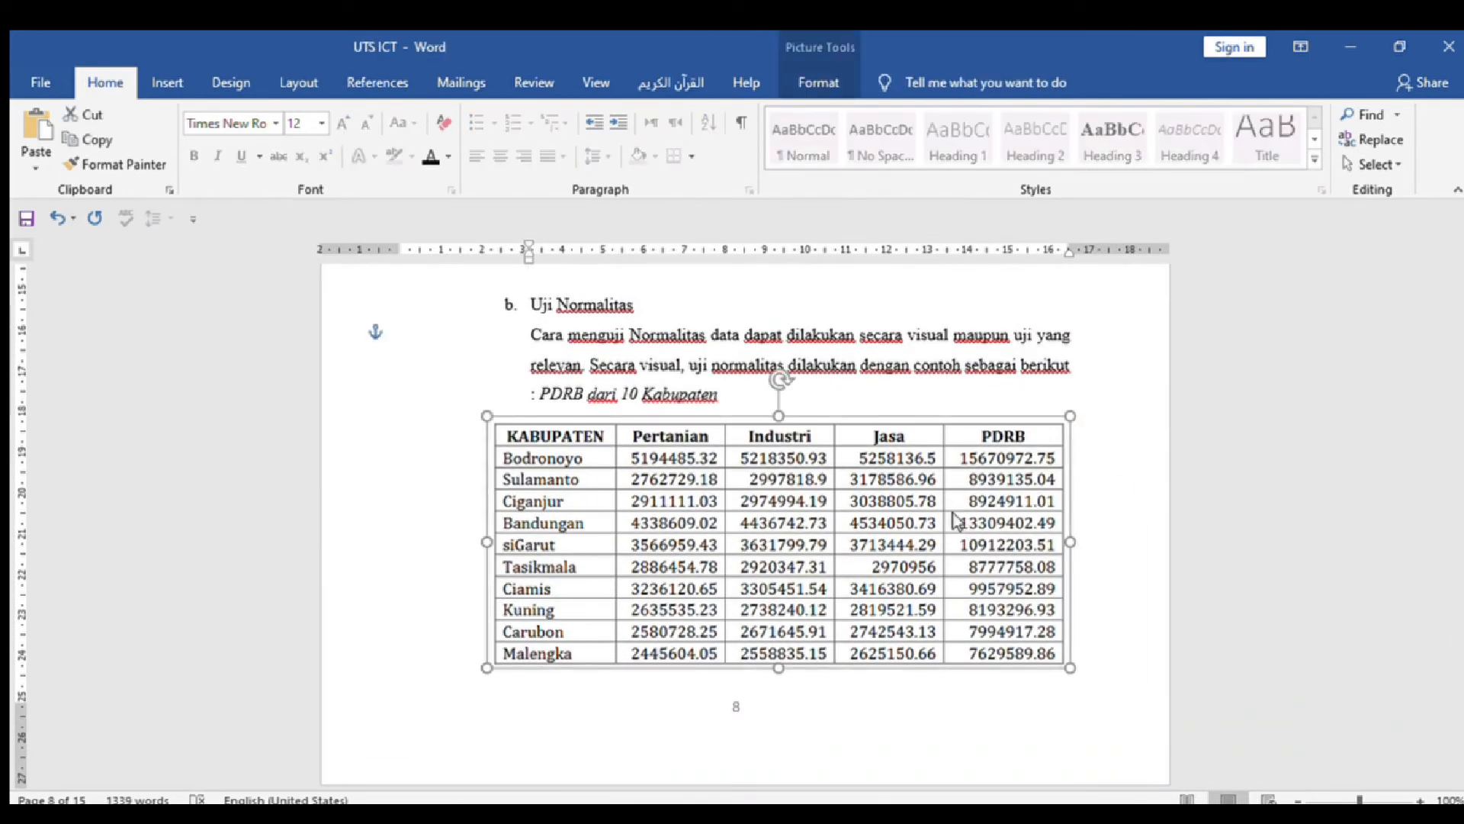
pyautogui.click(1026, 386)
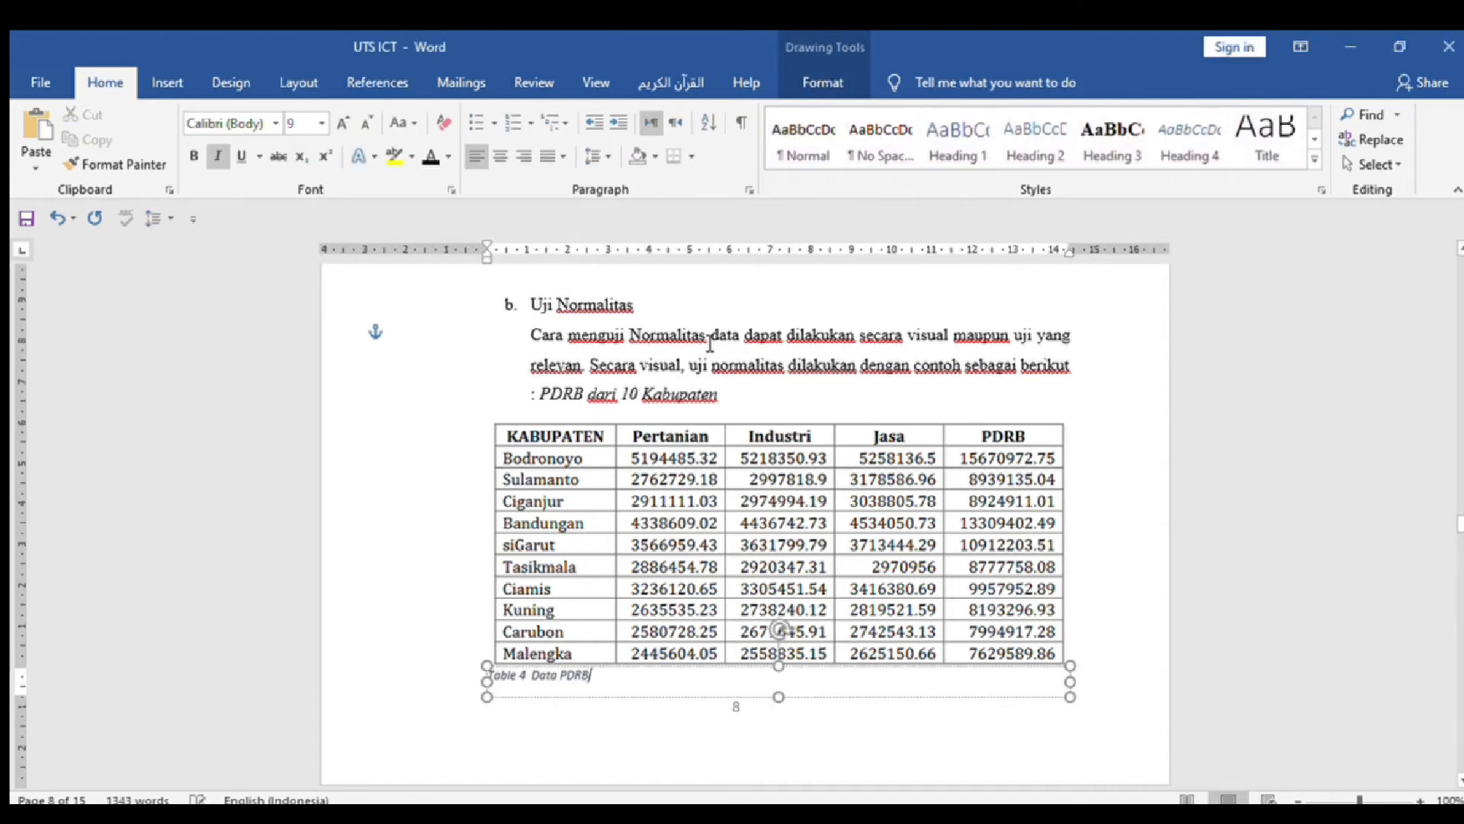
pyautogui.hotkey('ctrl', 'e')
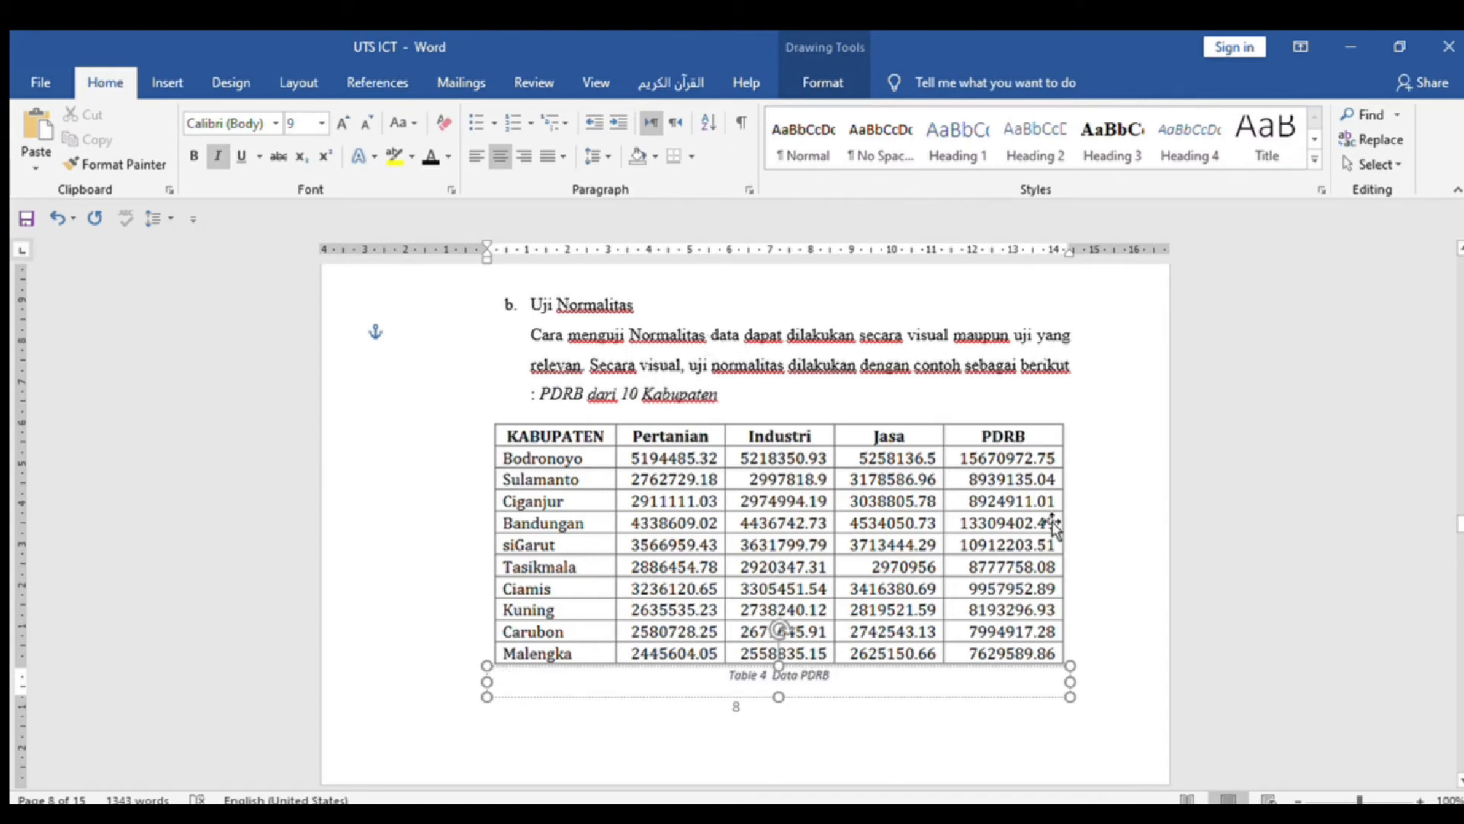
pyautogui.click(1104, 595)
# Step: Add a gambar caption below the Explore dialog picture that follows the "Masukan PDRB ke dependend list" item
pyautogui.scroll(-10, 1098, 595)
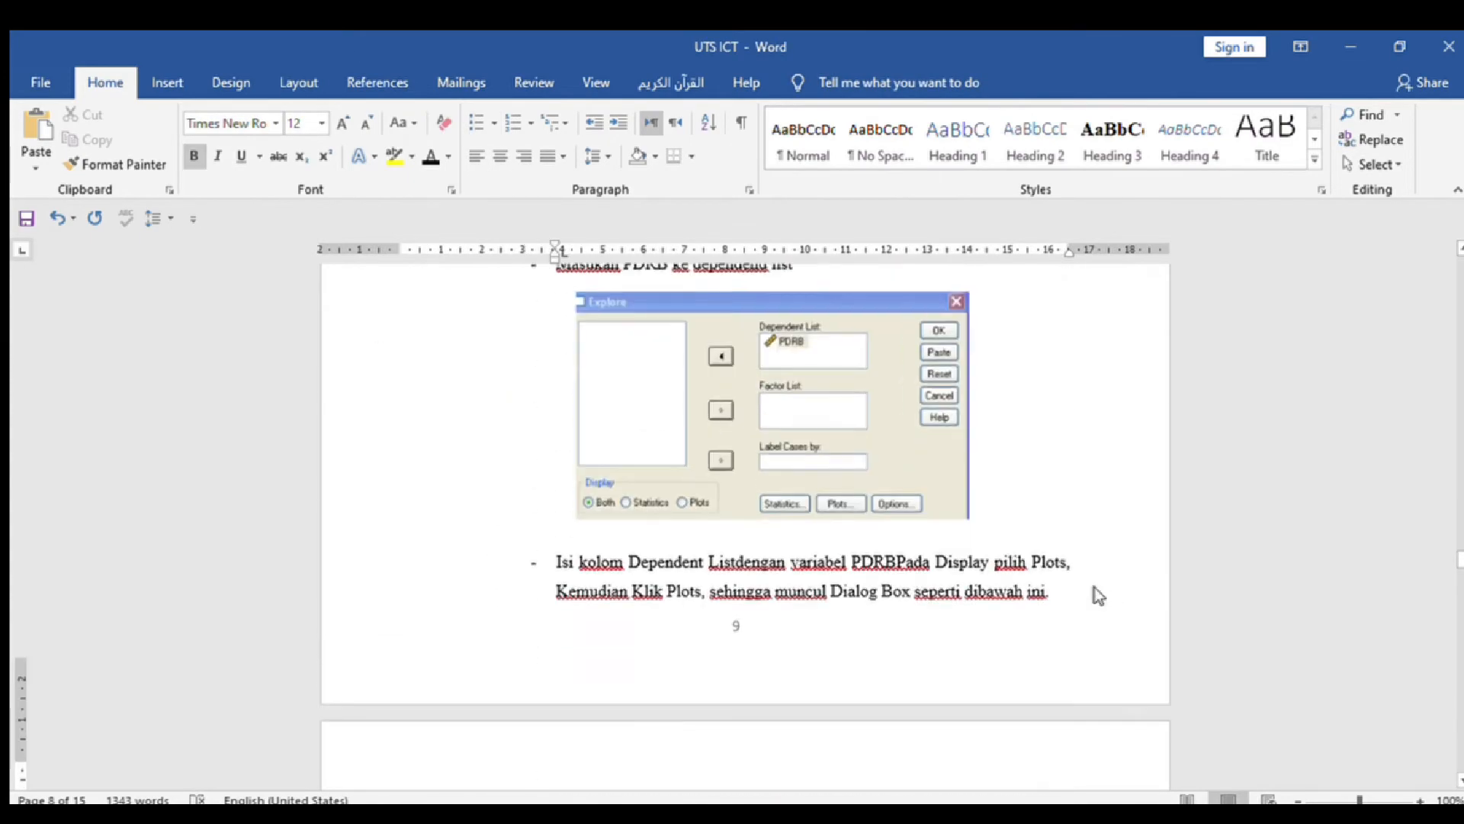
pyautogui.scroll(5, 1104, 595)
pyautogui.scroll(4, 1105, 596)
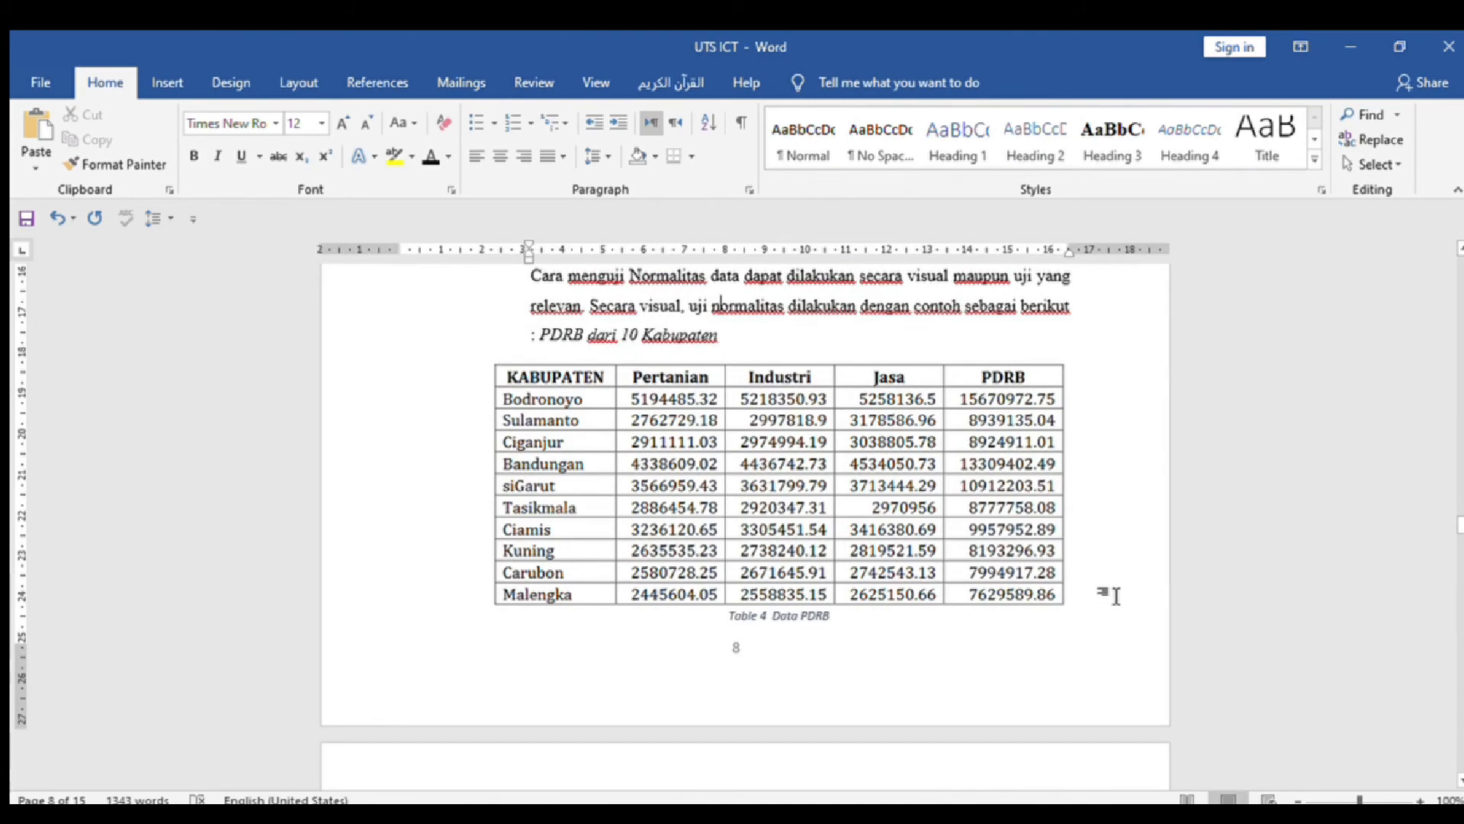
pyautogui.scroll(-7, 1104, 595)
pyautogui.scroll(7, 1105, 596)
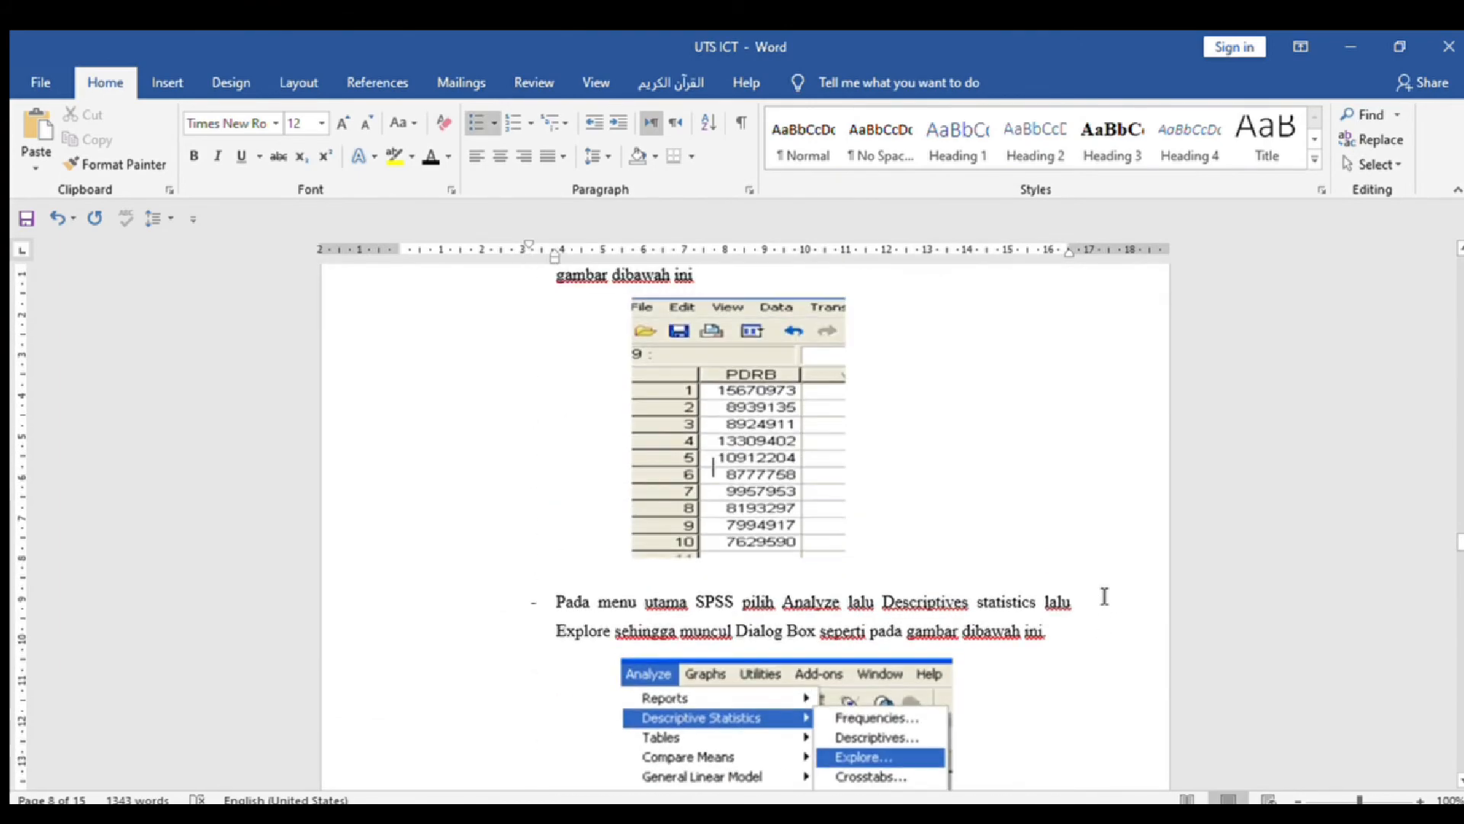
pyautogui.scroll(-12, 1104, 596)
pyautogui.scroll(8, 1104, 596)
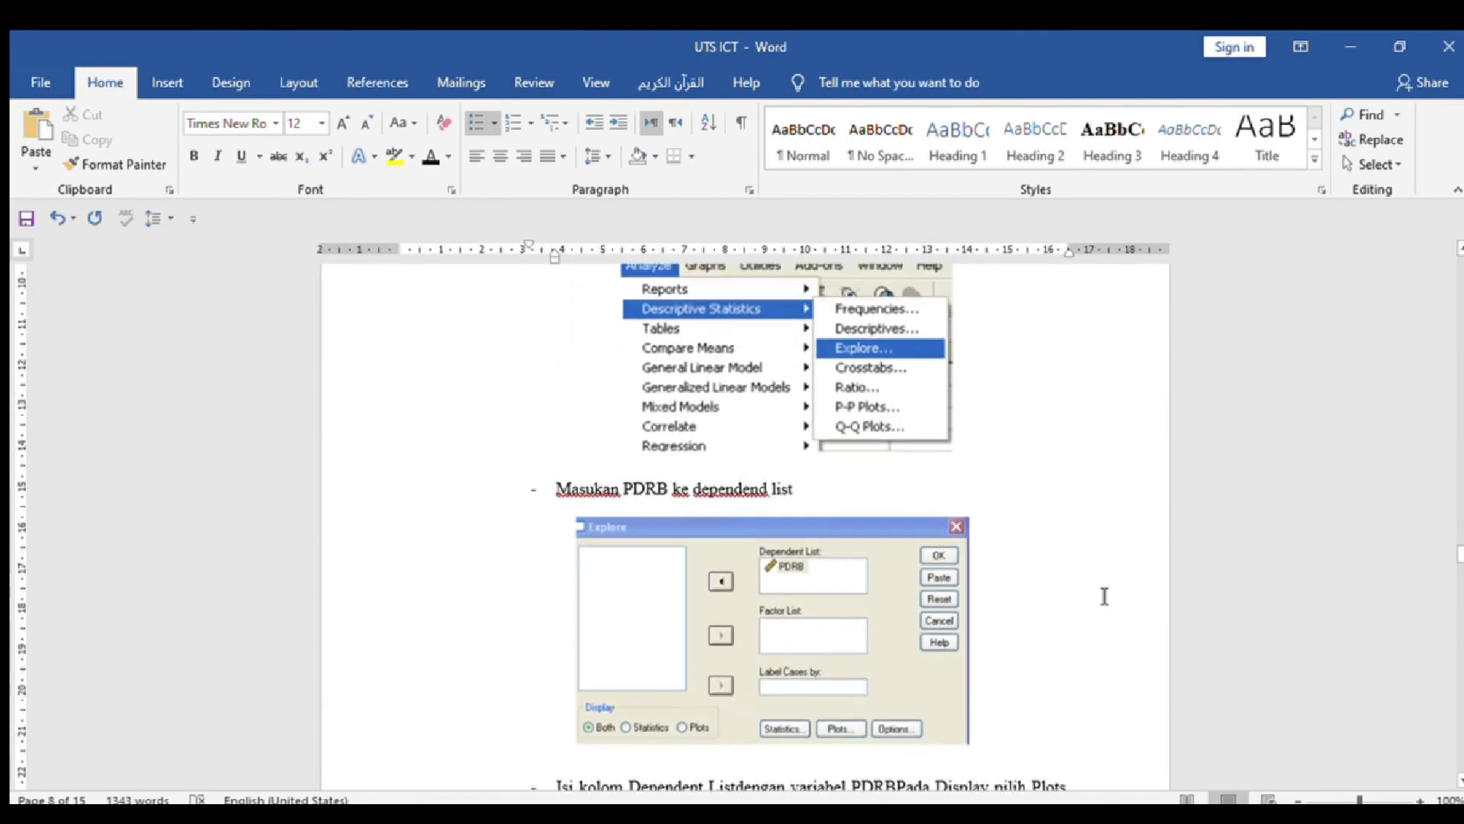
pyautogui.click(864, 637)
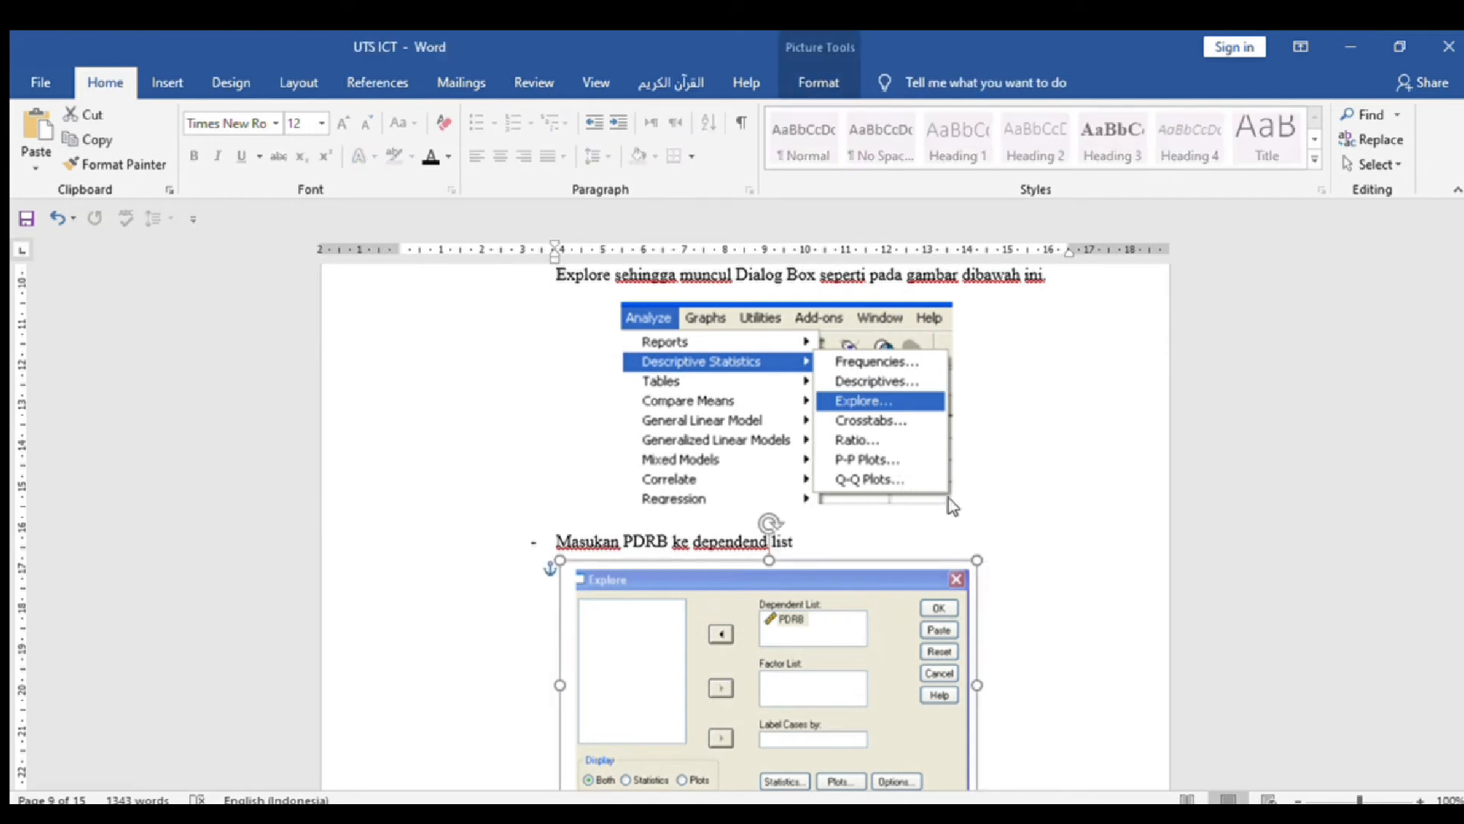
pyautogui.click(1021, 496)
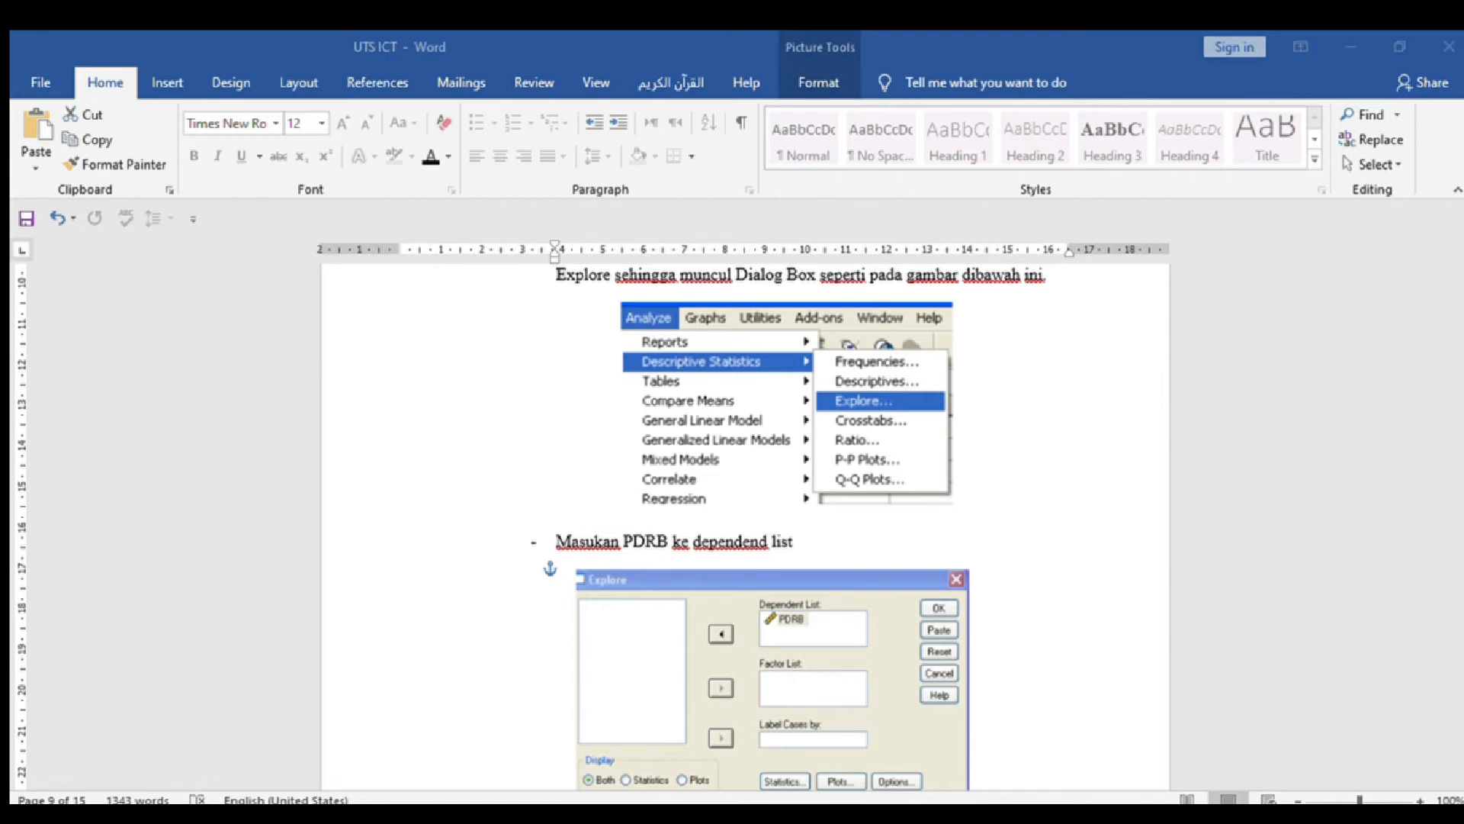
pyautogui.click(663, 348)
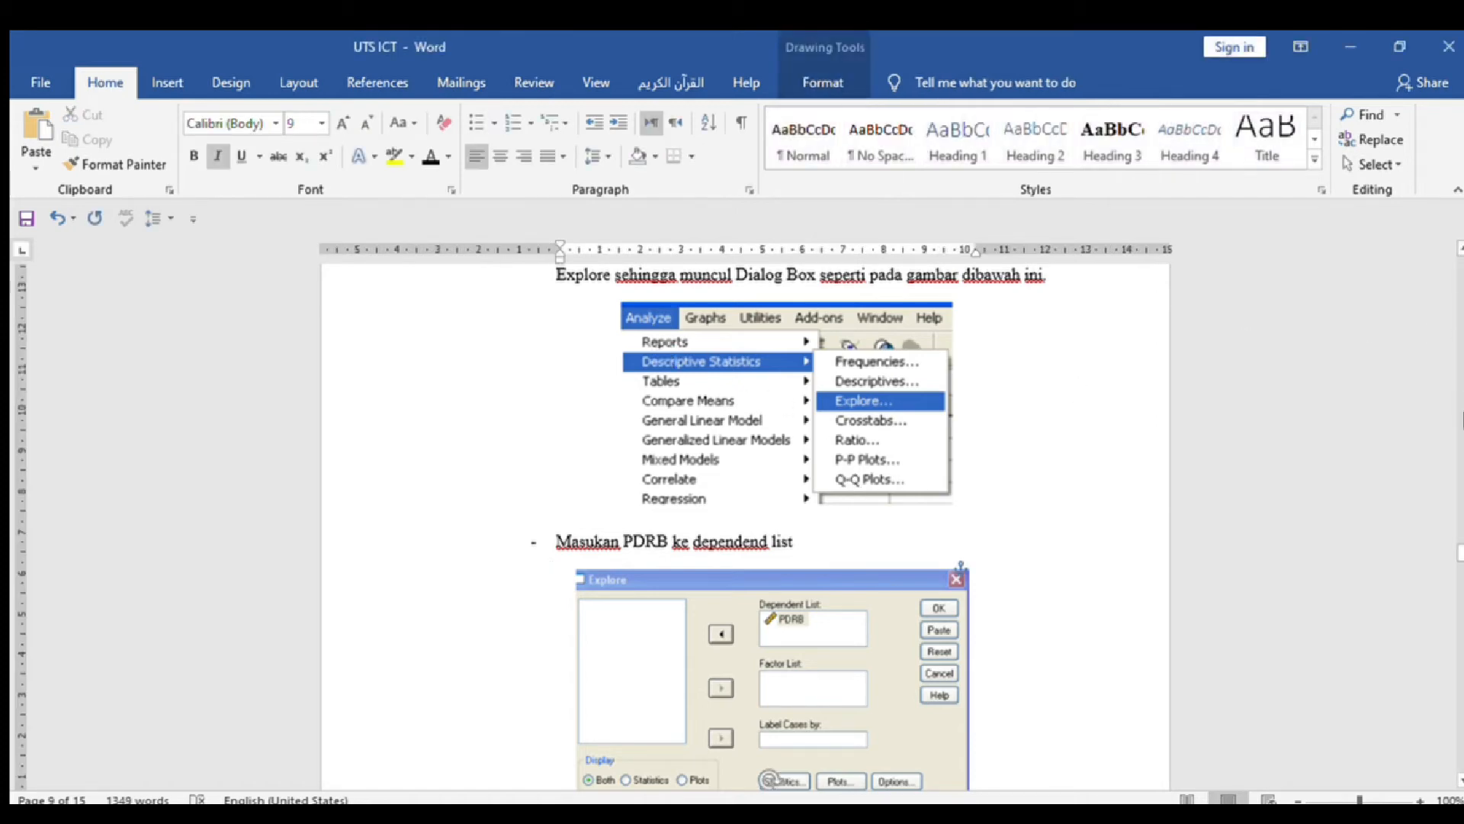
pyautogui.click(1120, 648)
# Step: Add the caption "gambar 1 4 Tampilan Output" below the Expected Normal plot on page 10 and centre it
pyautogui.scroll(-10, 1120, 651)
pyautogui.scroll(-1, 1121, 651)
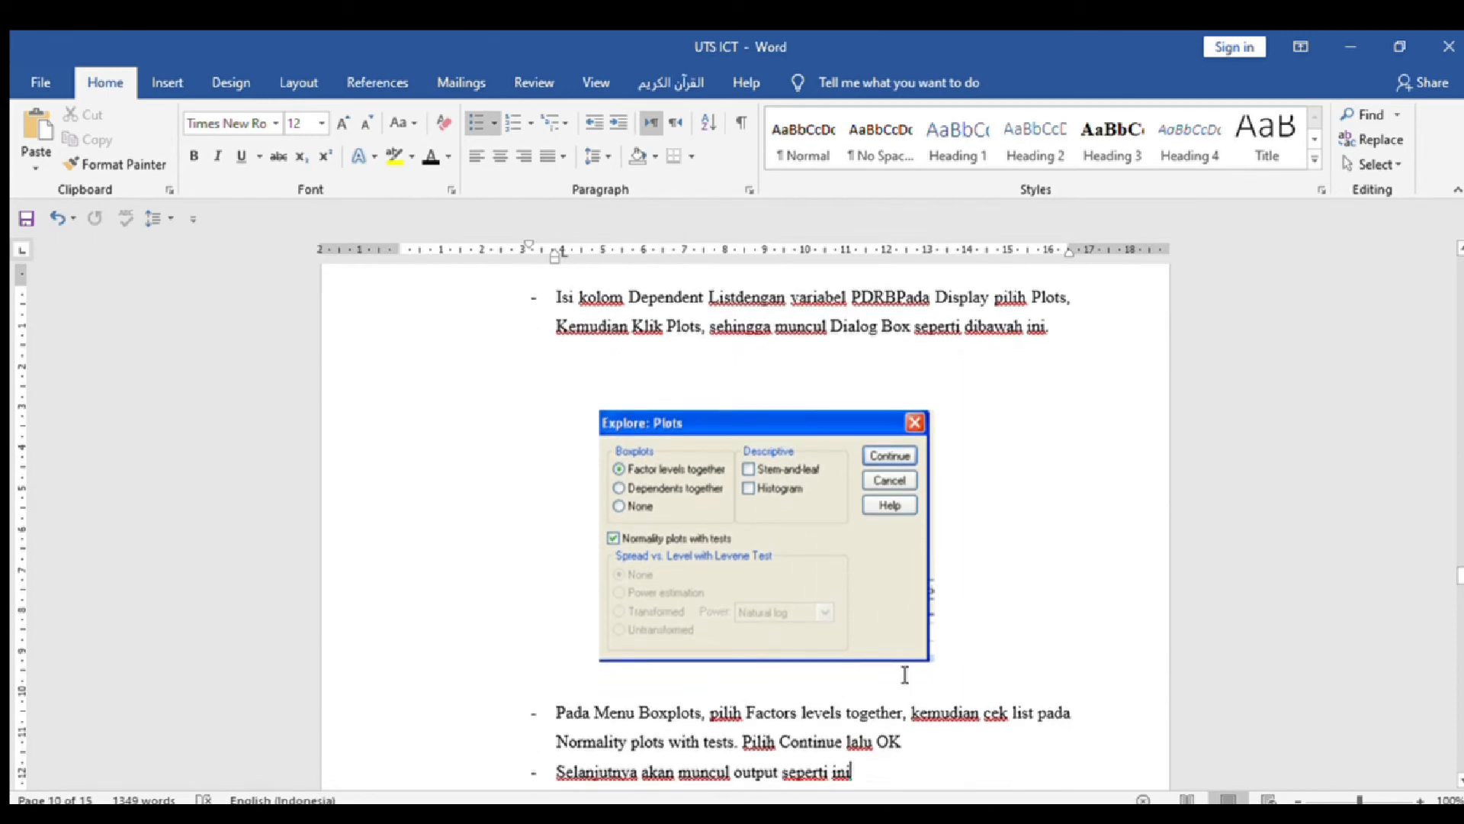
pyautogui.scroll(-4, 904, 674)
pyautogui.scroll(-10, 904, 674)
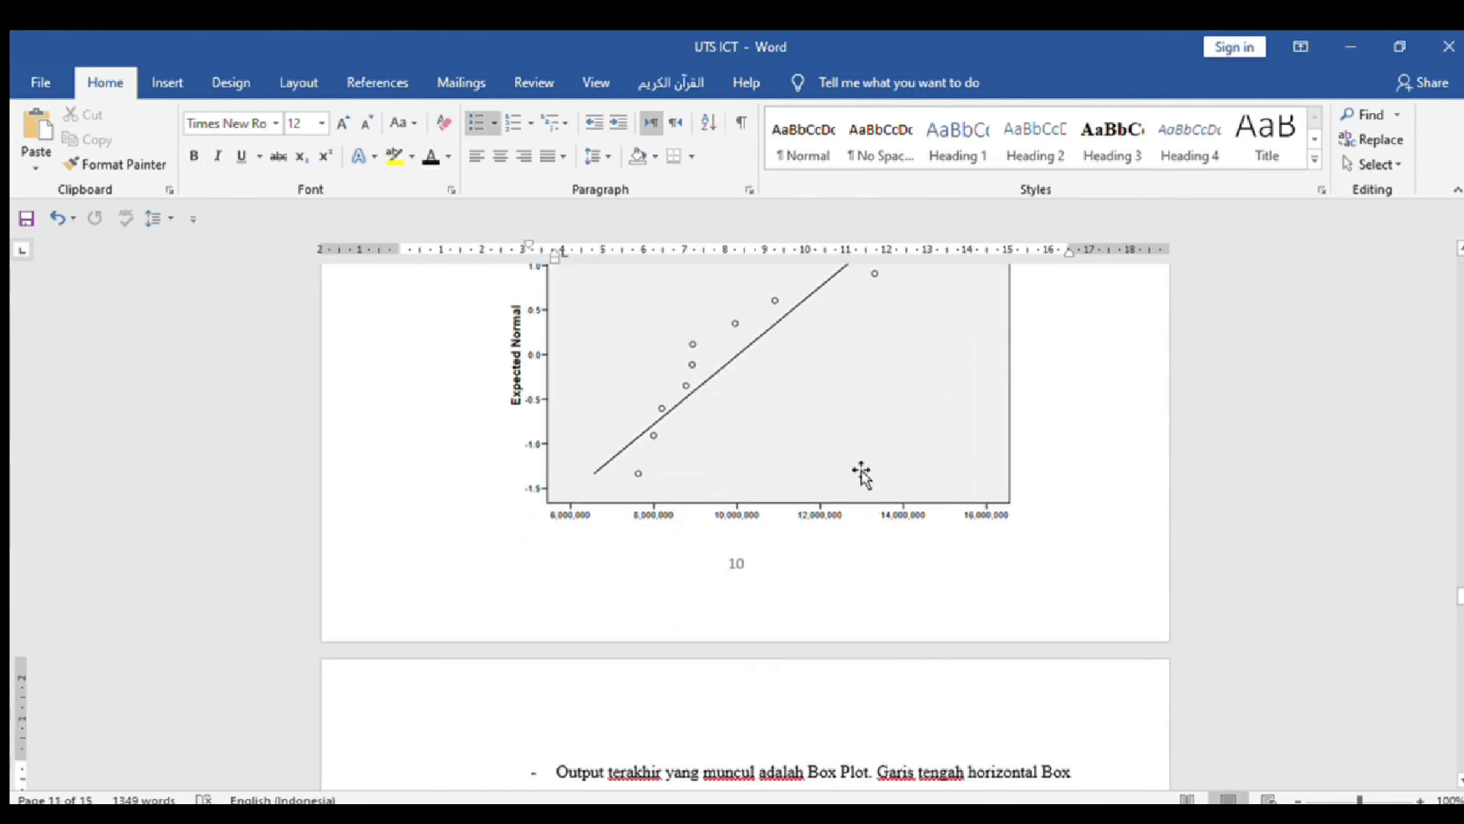
pyautogui.click(849, 450)
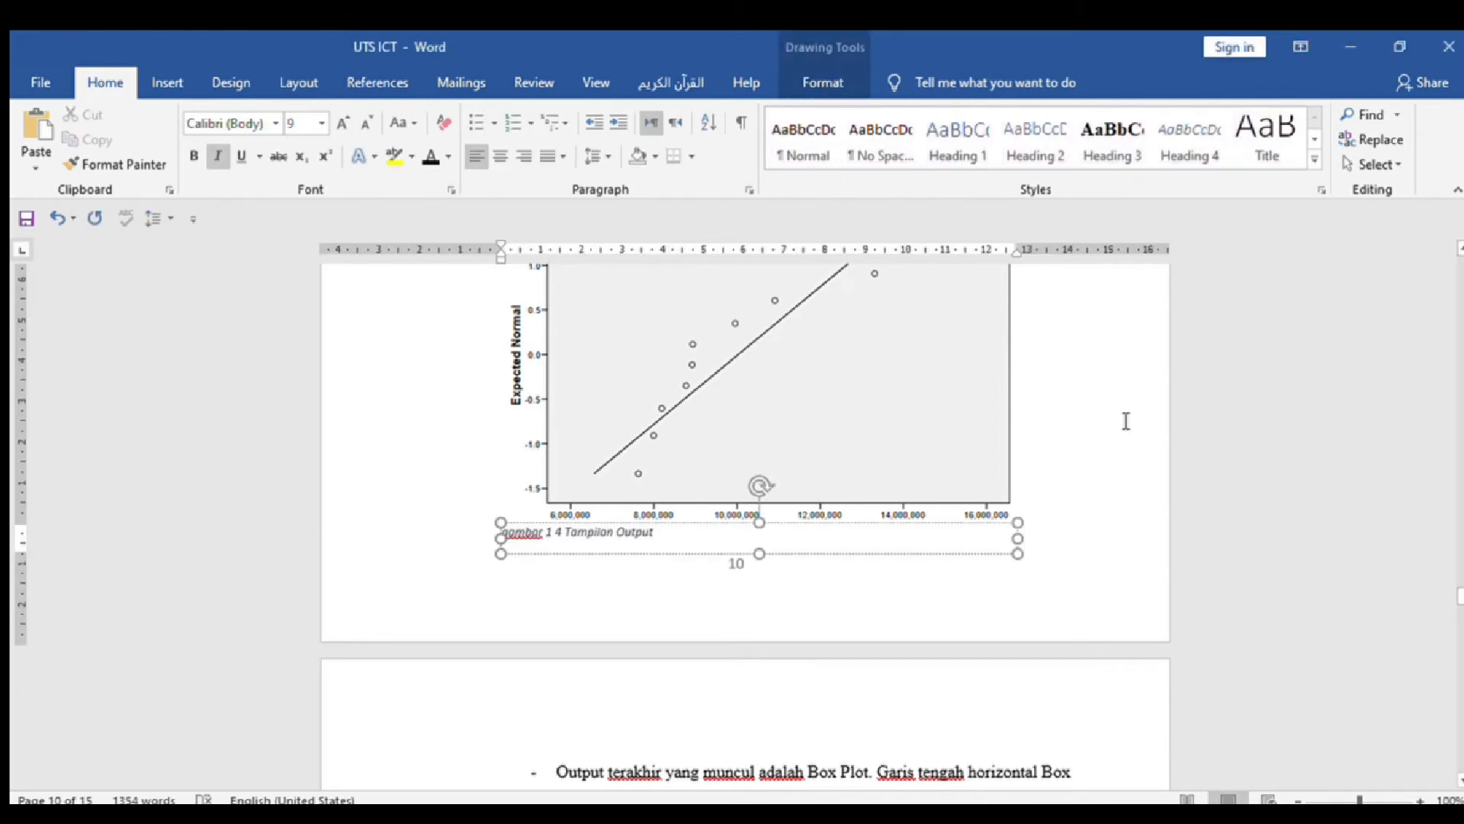
pyautogui.hotkey('ctrl', 'e')
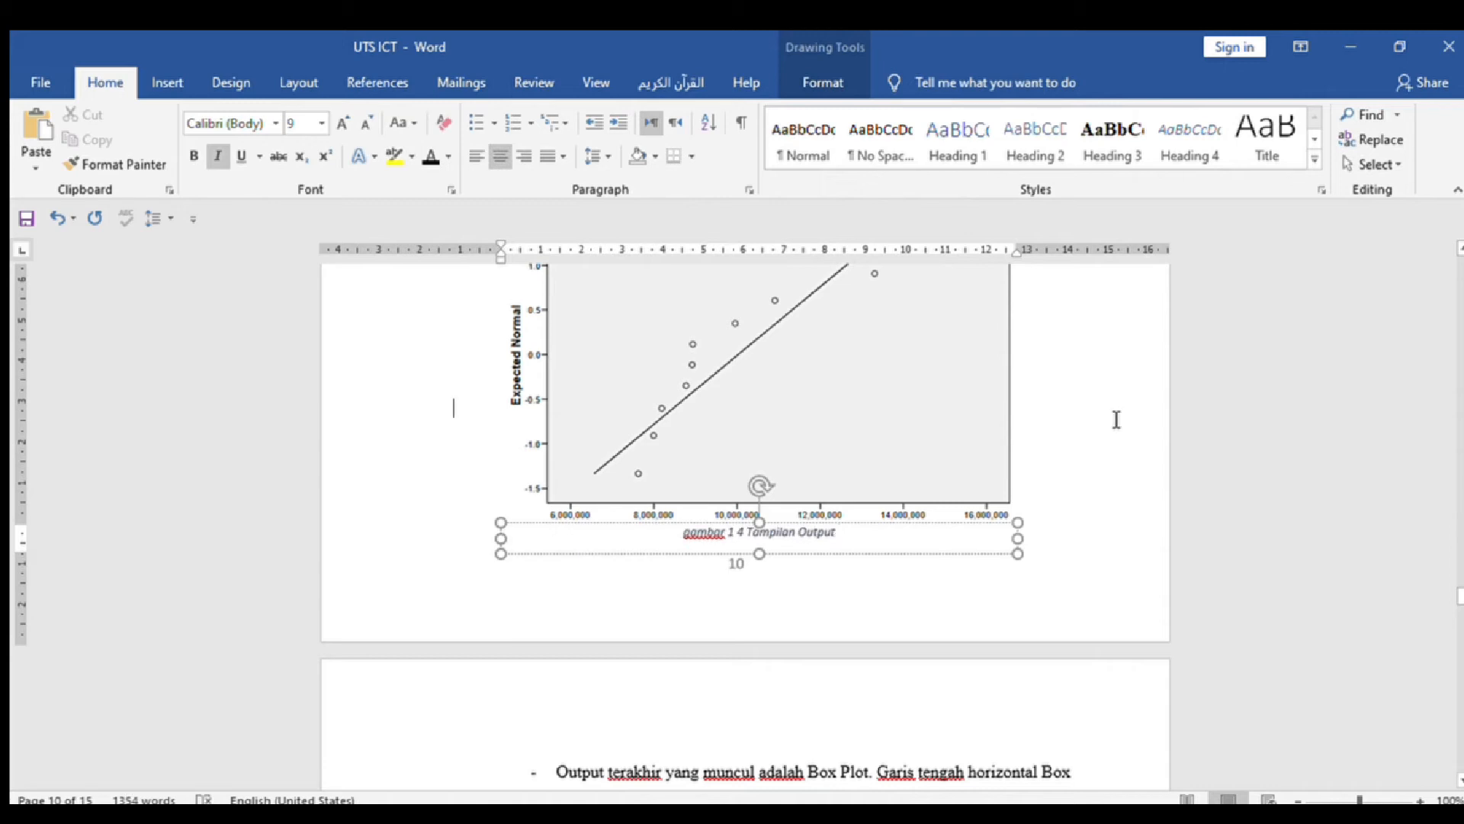
pyautogui.click(1116, 419)
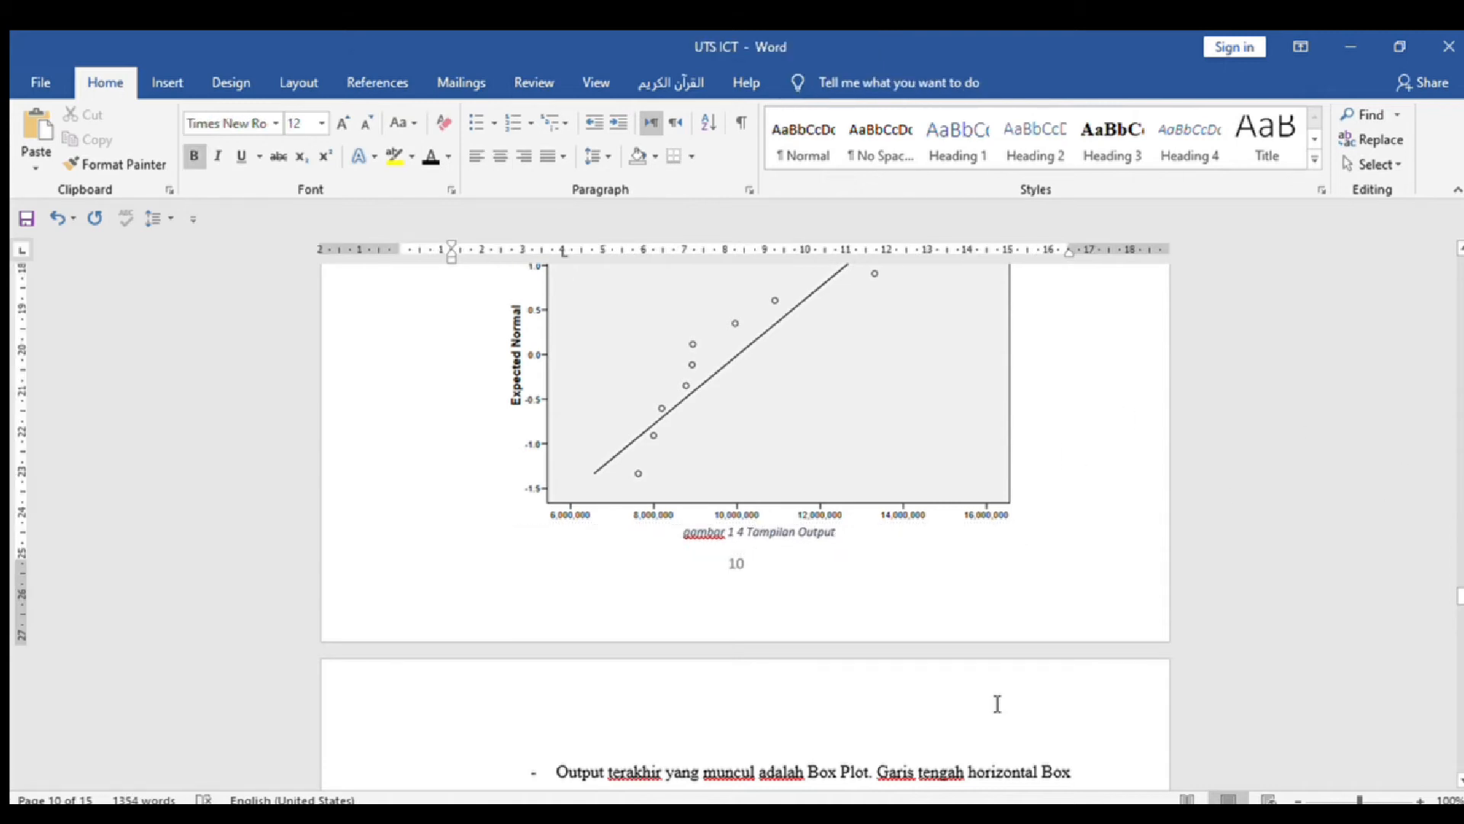
# Step: Insert an automatic table of figures listing the gambar captions directly below the DAFTAR GAMBAR heading
pyautogui.scroll(15, 995, 701)
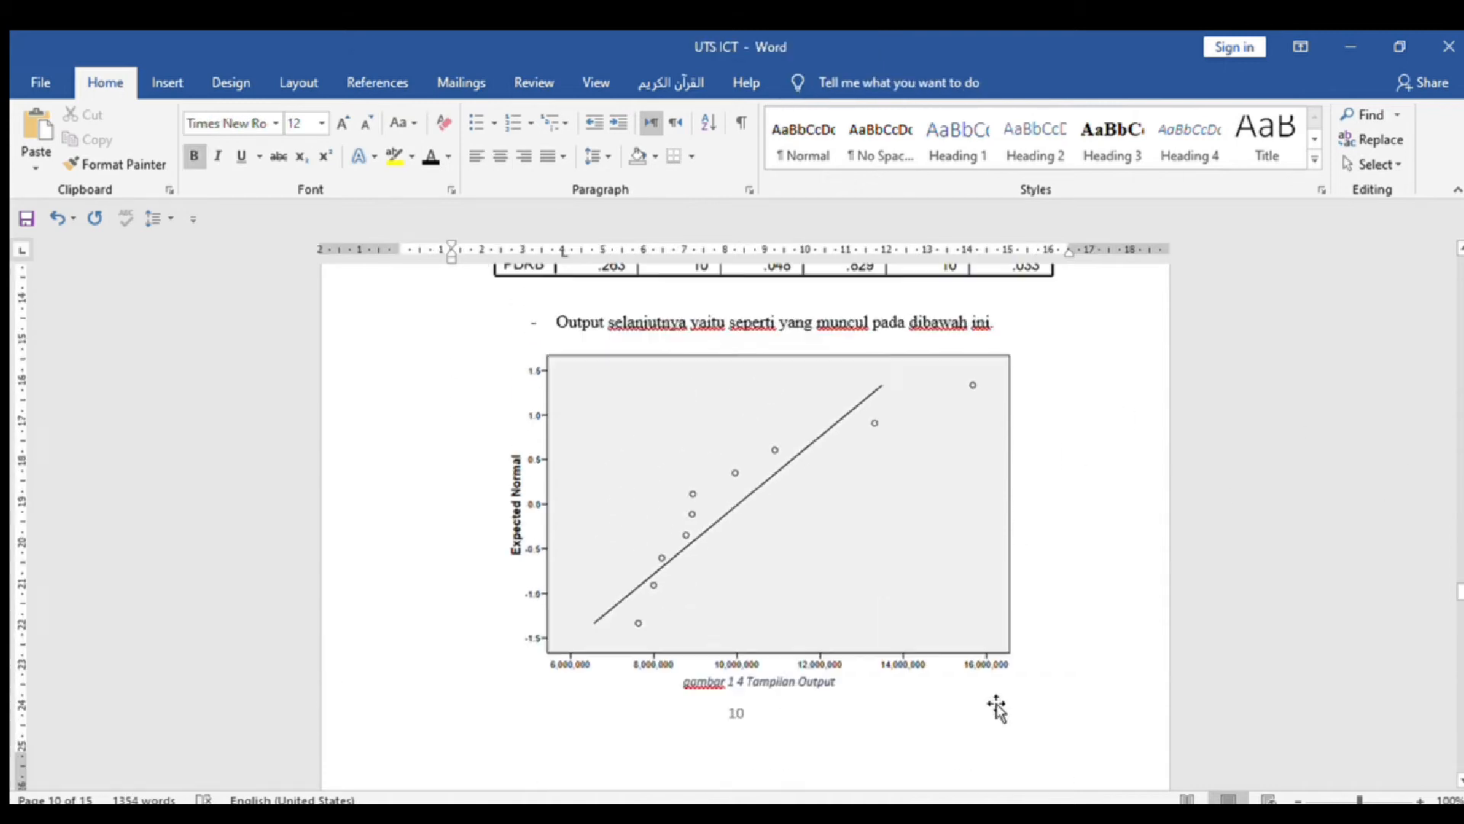
pyautogui.scroll(15, 991, 697)
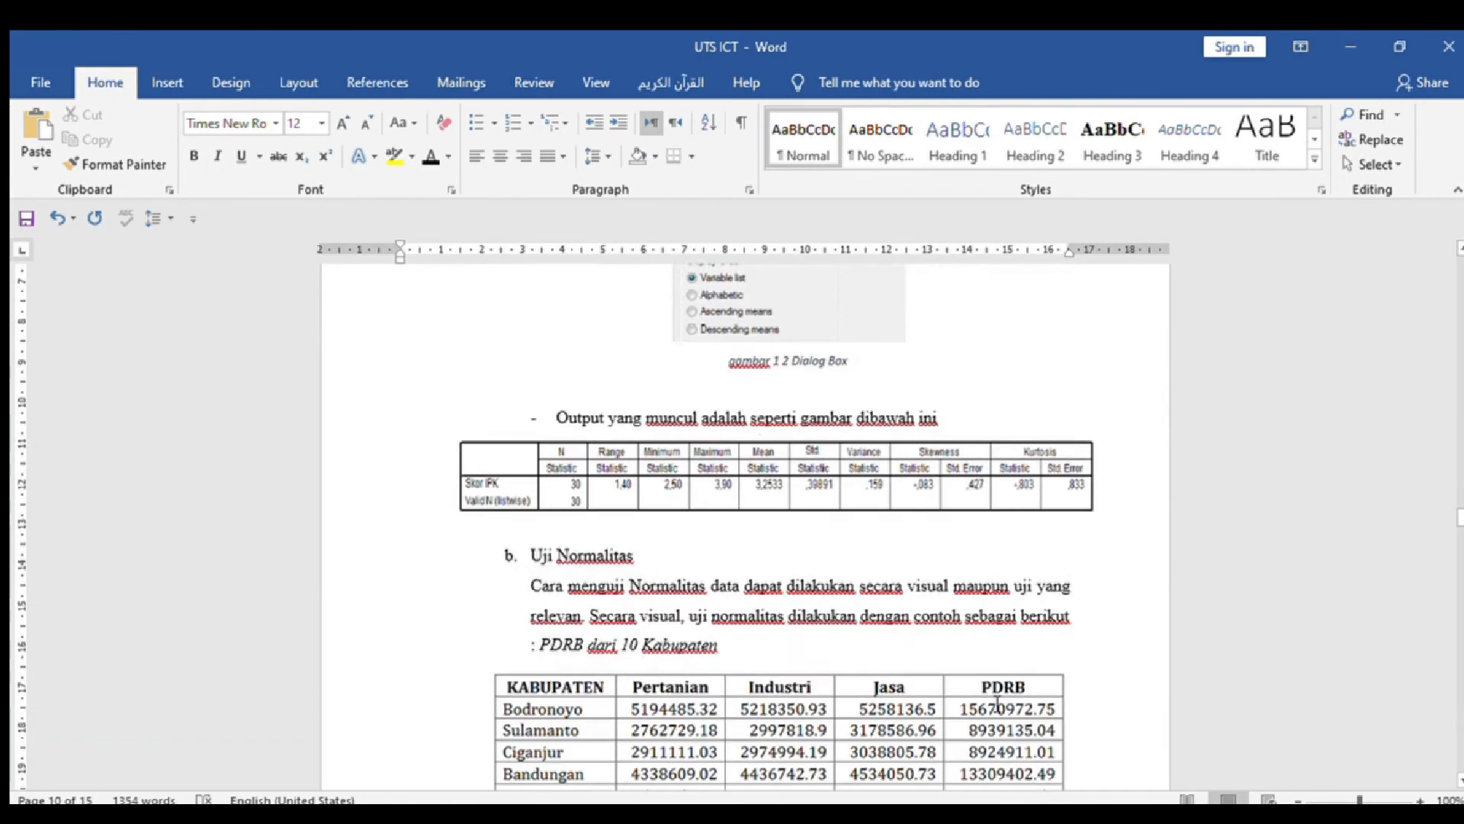
pyautogui.scroll(15, 996, 703)
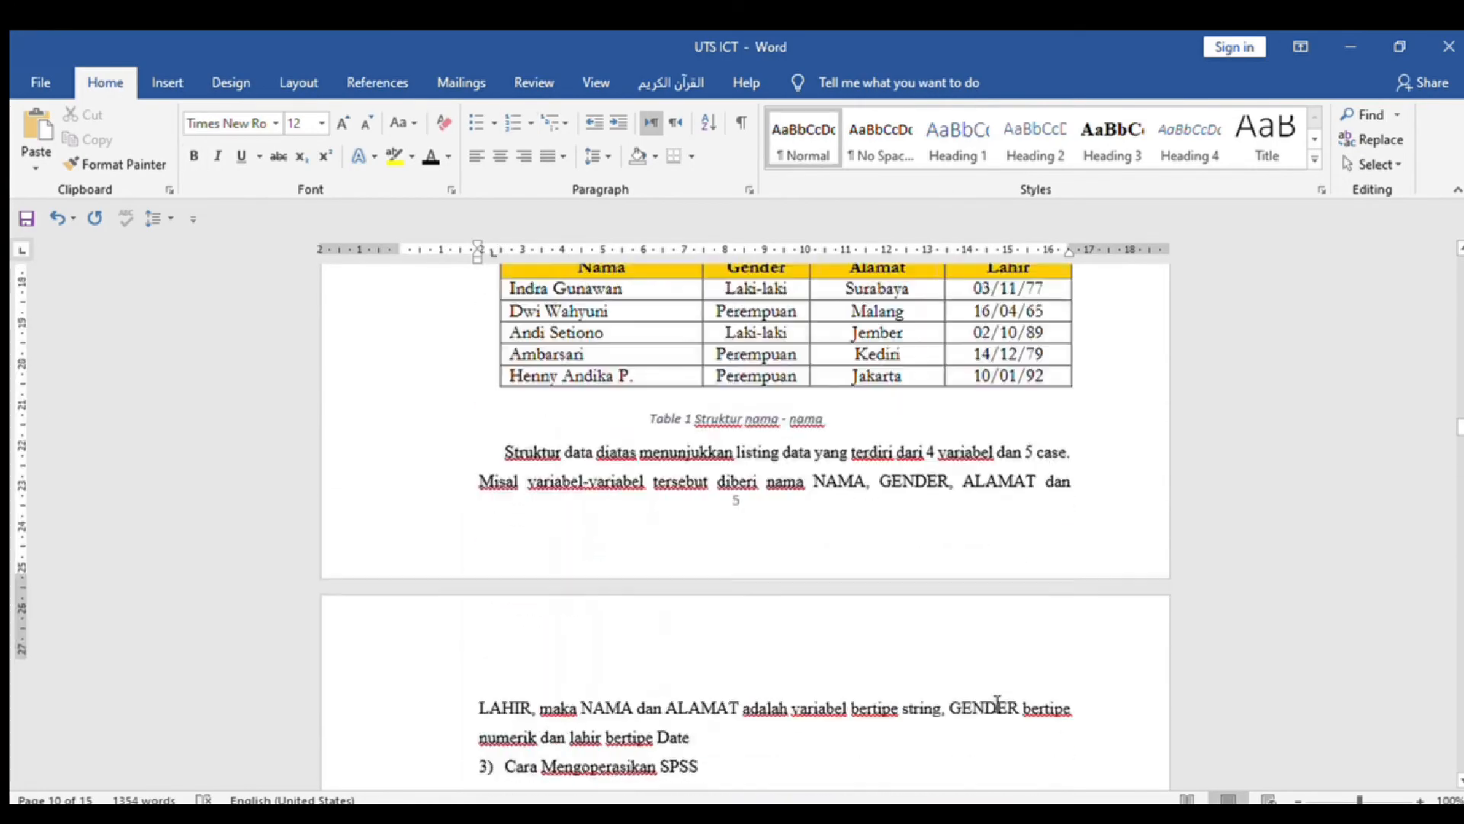
pyautogui.scroll(15, 997, 703)
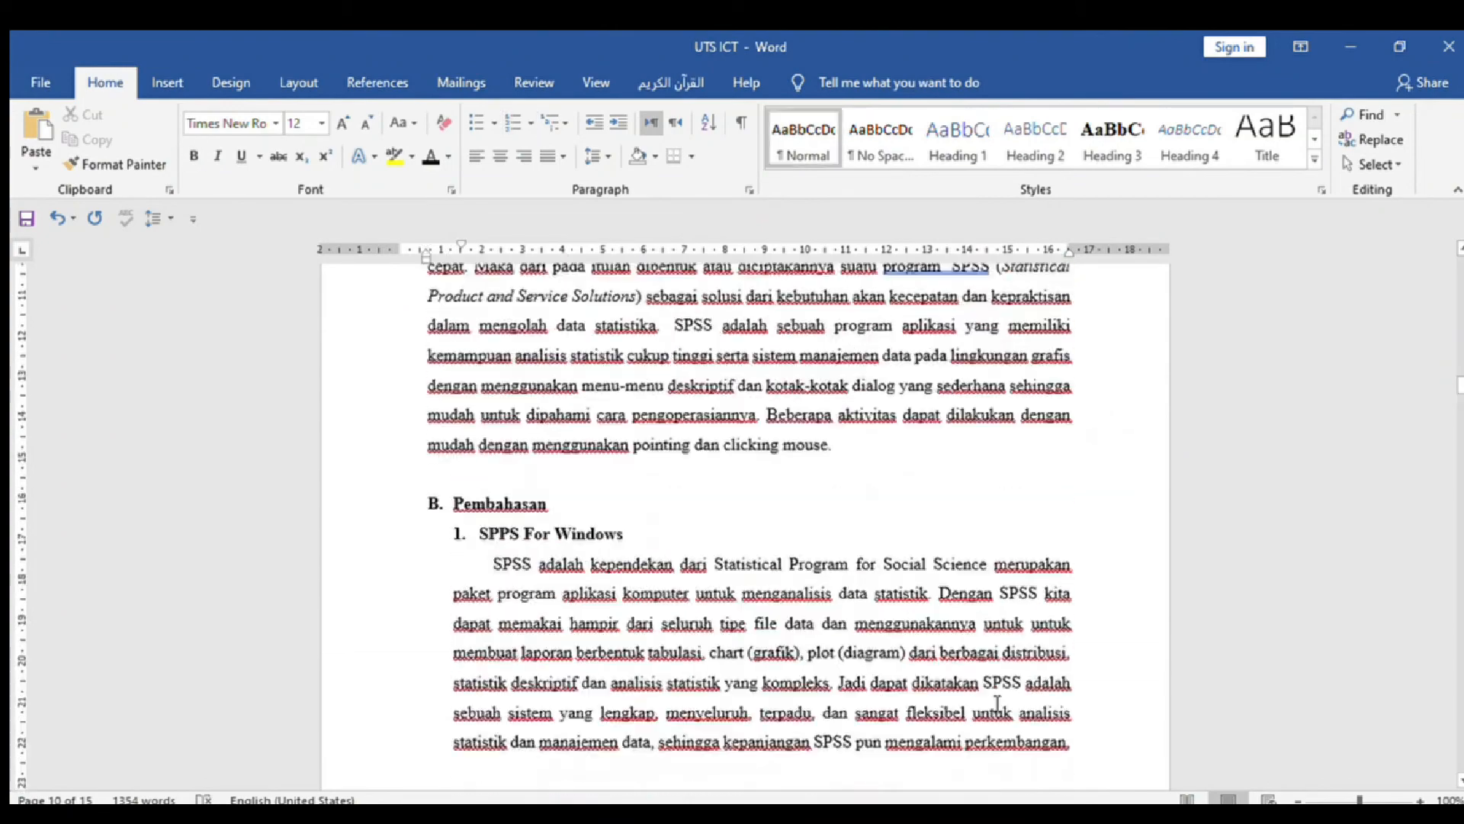
pyautogui.scroll(10, 997, 703)
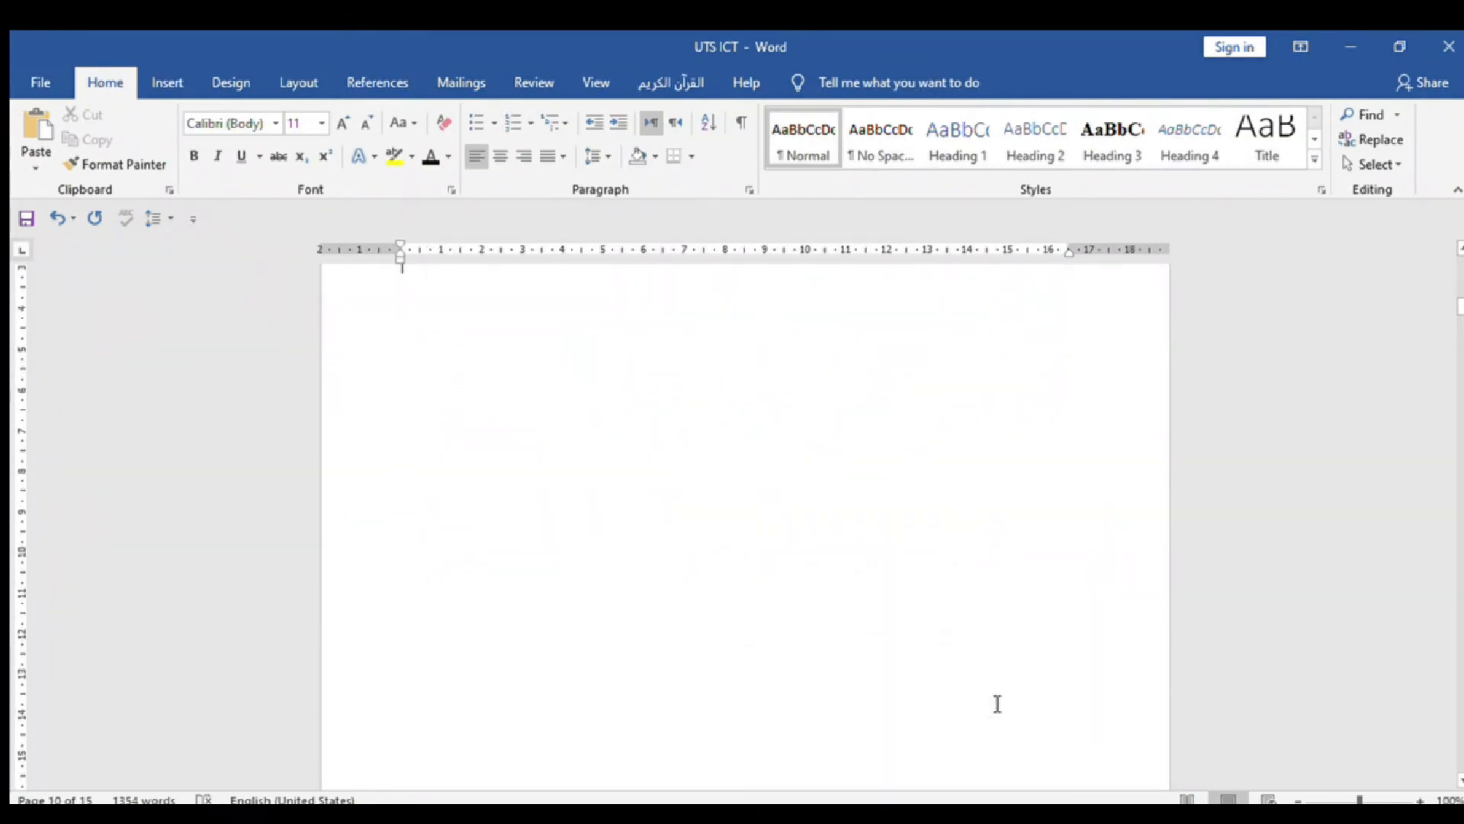
pyautogui.scroll(5, 996, 703)
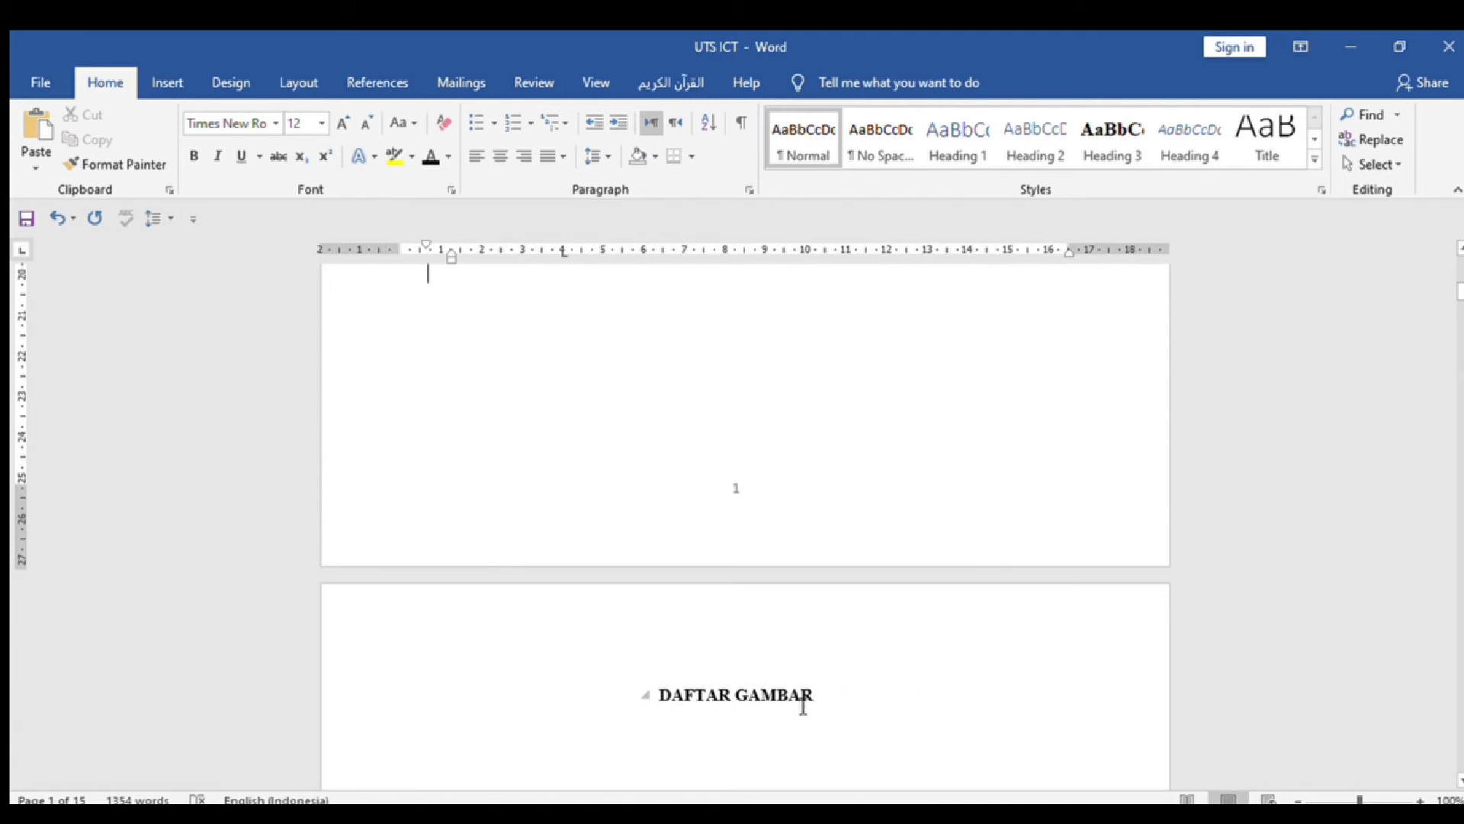
pyautogui.click(447, 709)
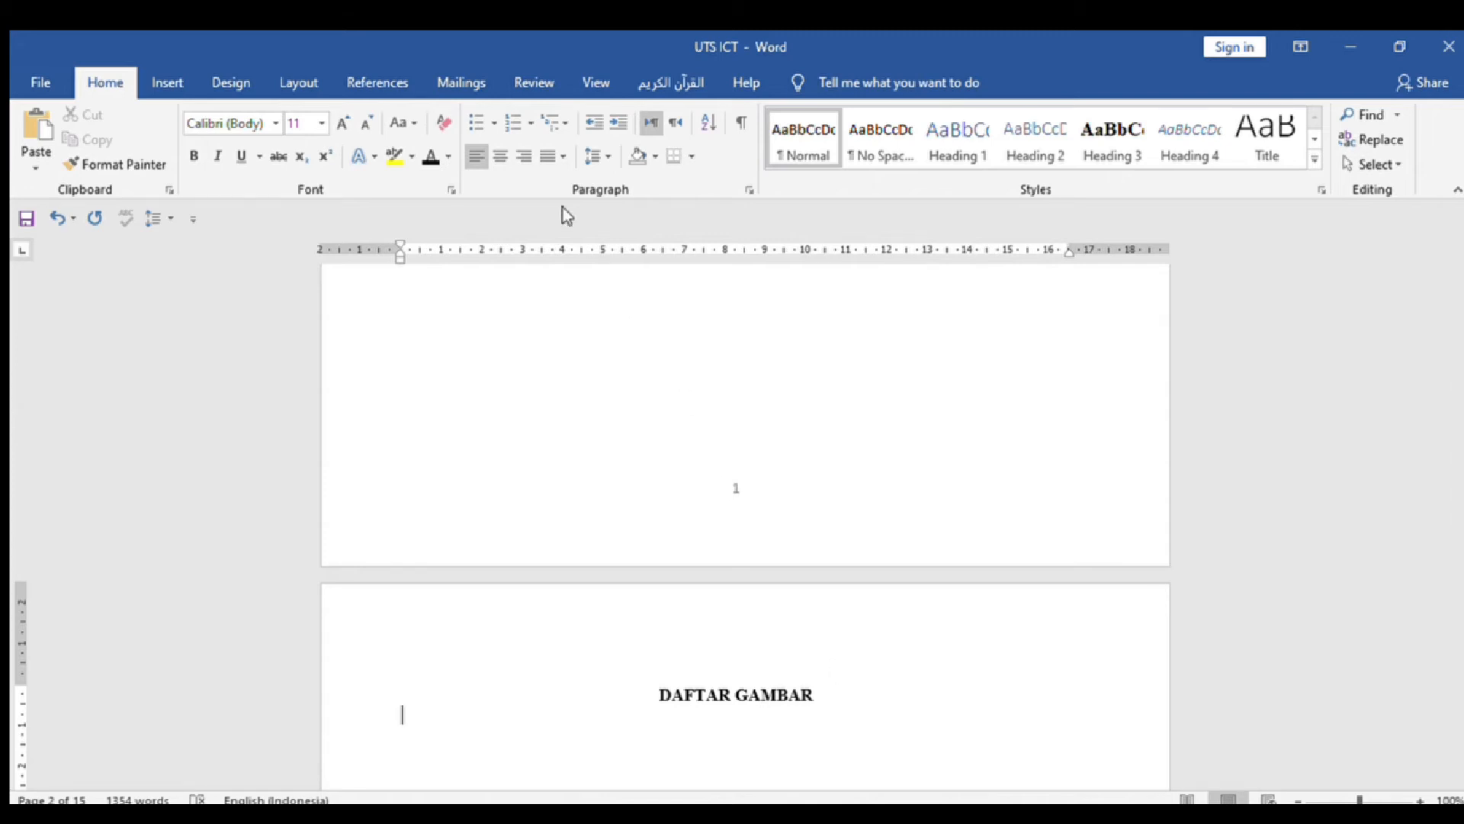
pyautogui.click(403, 73)
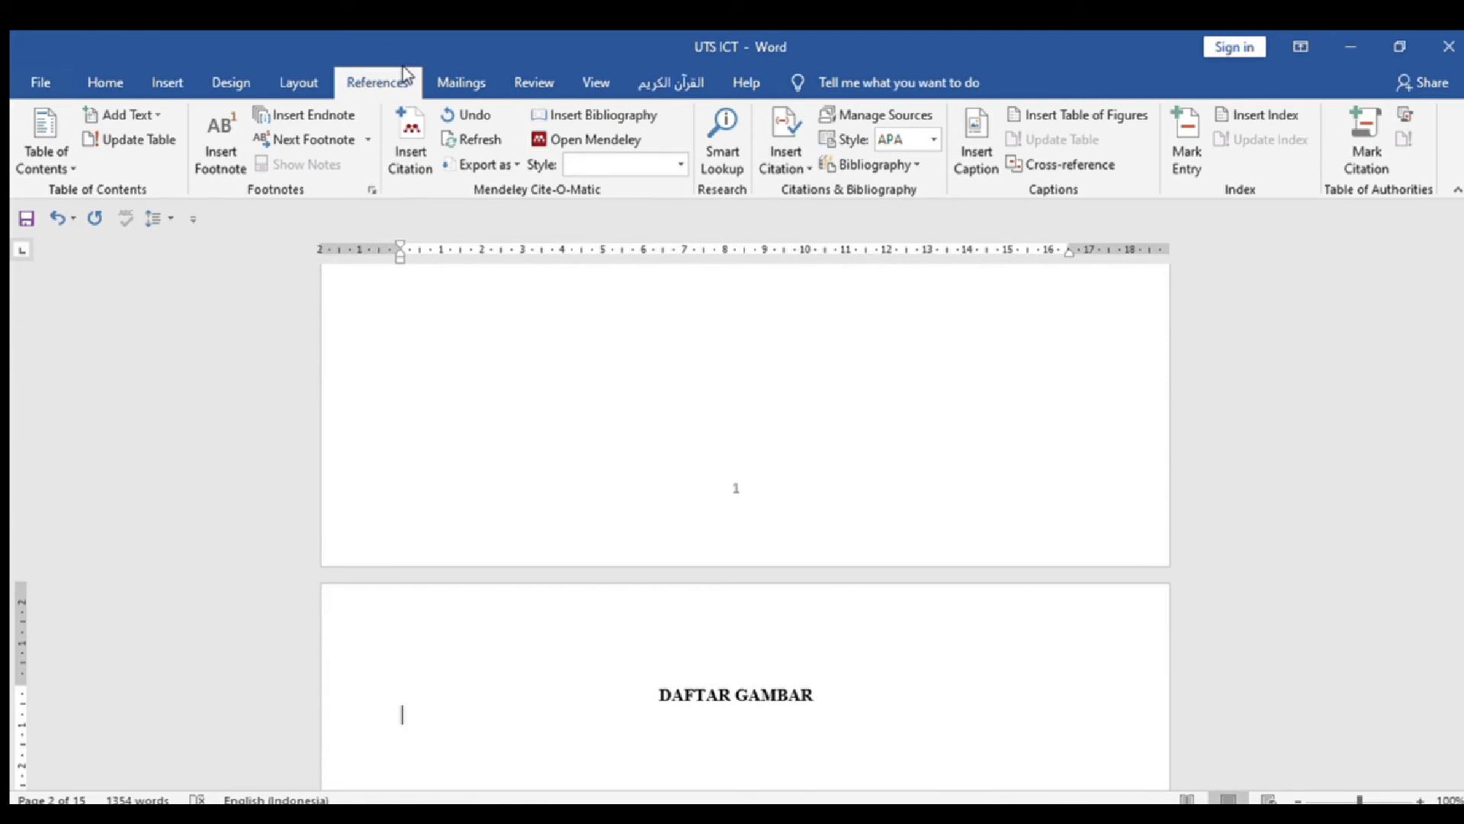
pyautogui.click(1026, 108)
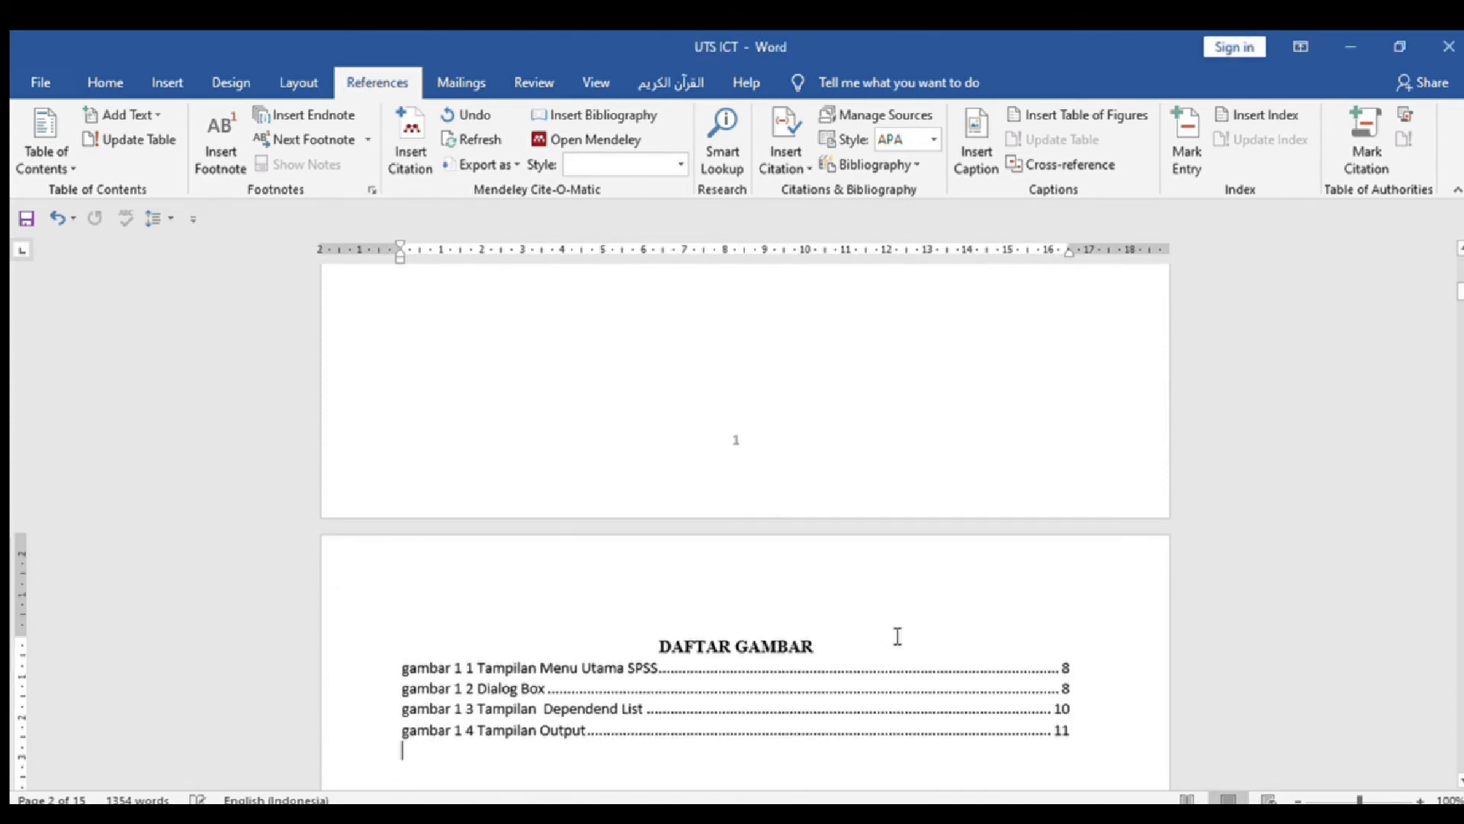
# Step: Set the font of the DAFTAR GAMBAR entries to Times New Roman, size 12
pyautogui.click(1139, 733)
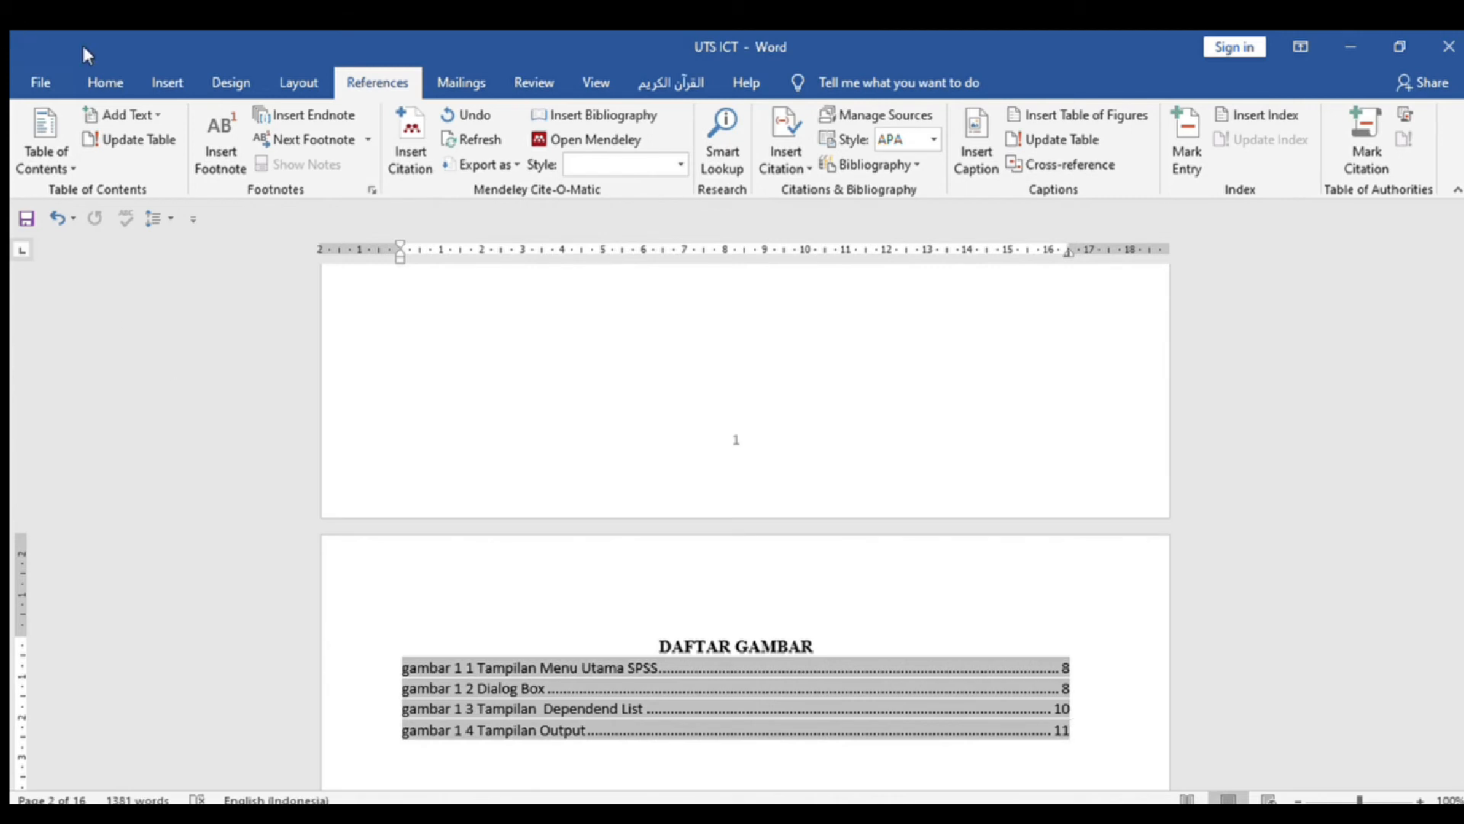
pyautogui.click(92, 84)
pyautogui.click(263, 122)
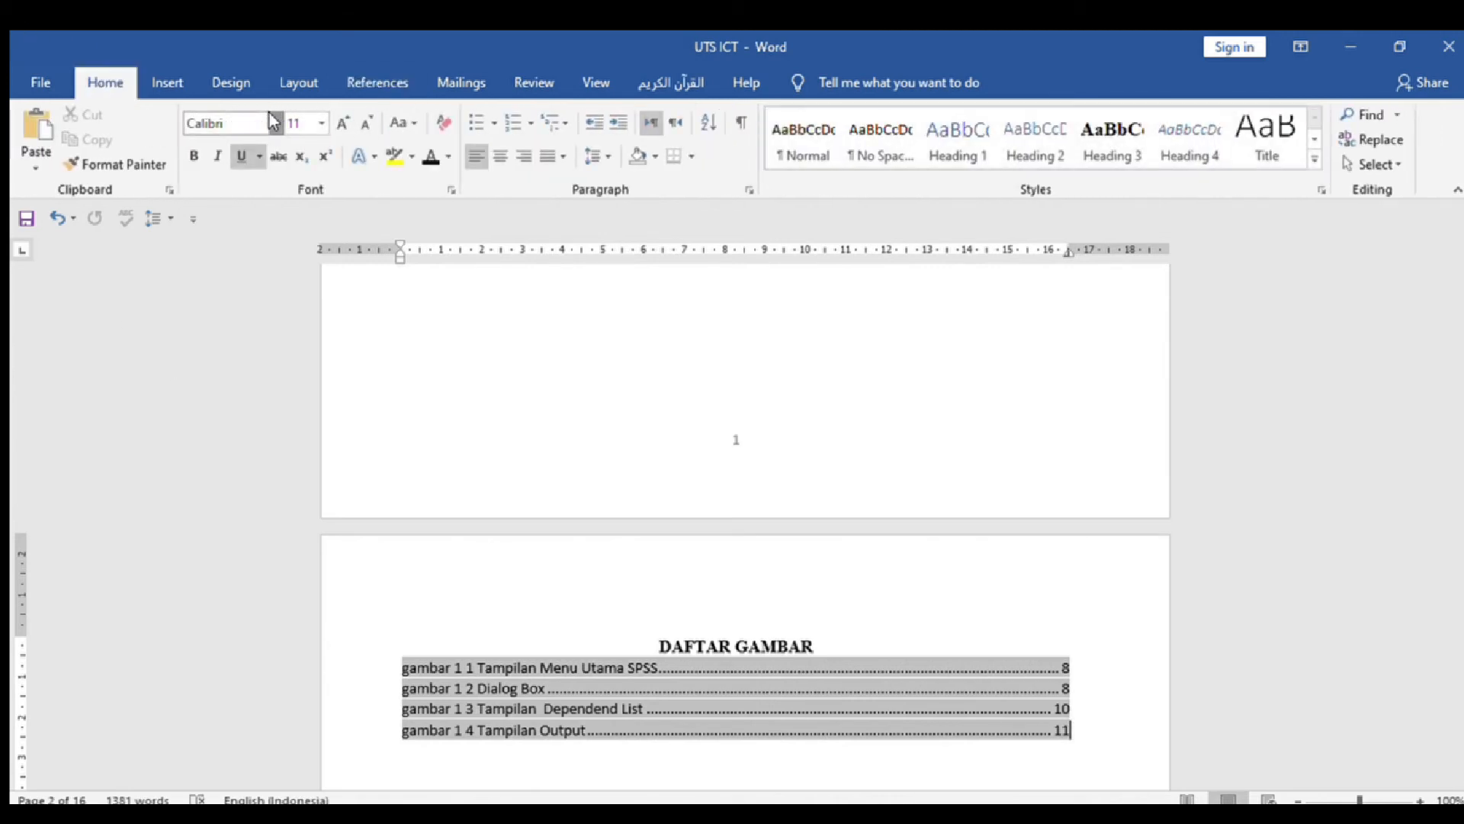
pyautogui.click(274, 224)
pyautogui.click(321, 124)
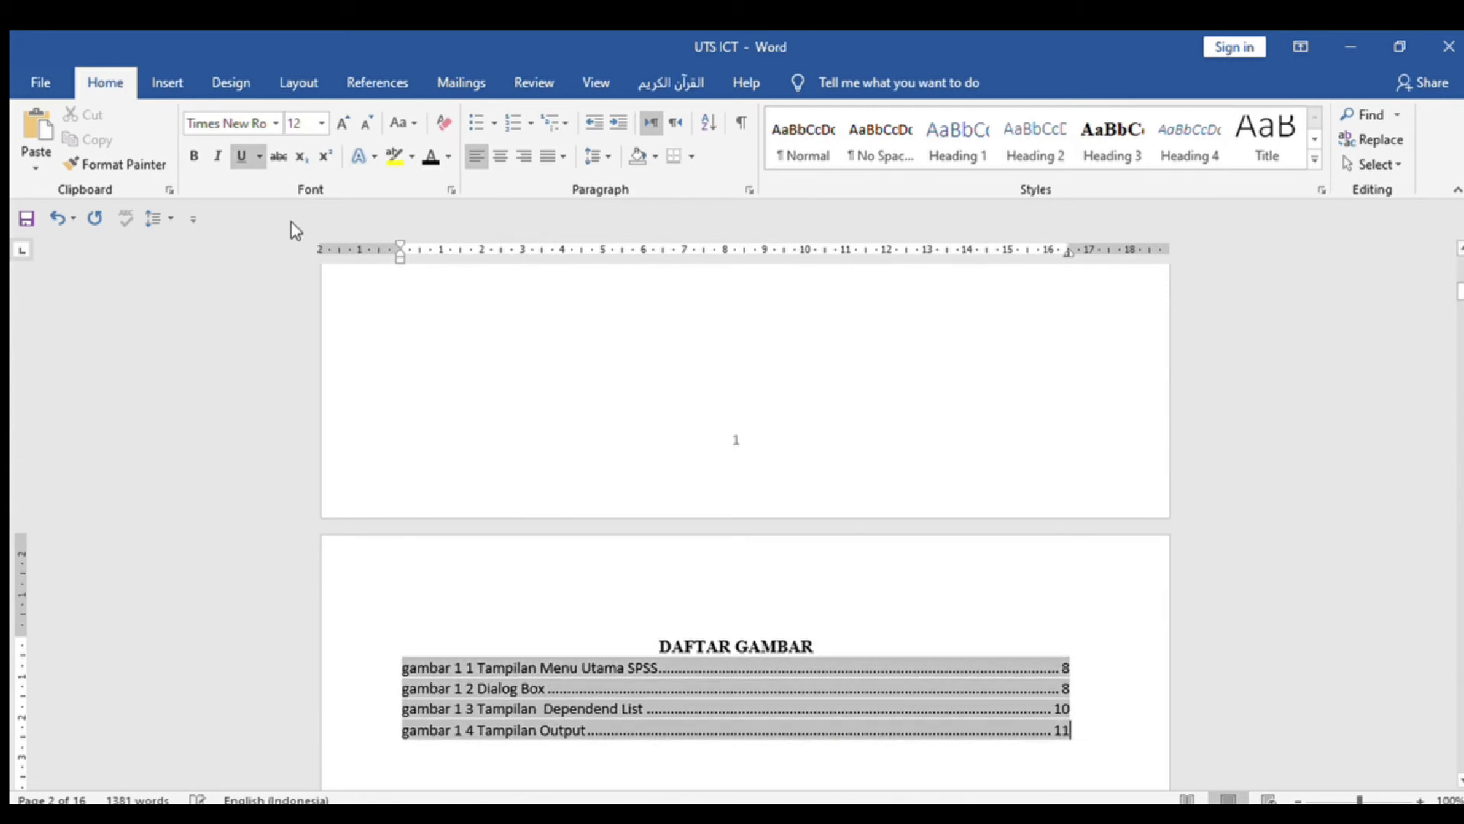
pyautogui.click(572, 667)
# Step: Add a long run of blank lines below the DAFTAR GAMBAR entries to push the following content down
pyautogui.click(1102, 728)
pyautogui.press('Return')
pyautogui.press('Return')
pyautogui.press('Return')
pyautogui.press('Return')
pyautogui.press('Return')
pyautogui.press('Return')
pyautogui.press('Return')
pyautogui.press('Return')
pyautogui.press('Return')
pyautogui.press('Return')
pyautogui.press('Return')
pyautogui.press('Return')
pyautogui.press('Return')
pyautogui.press('Return')
pyautogui.press('Return')
pyautogui.press('Return')
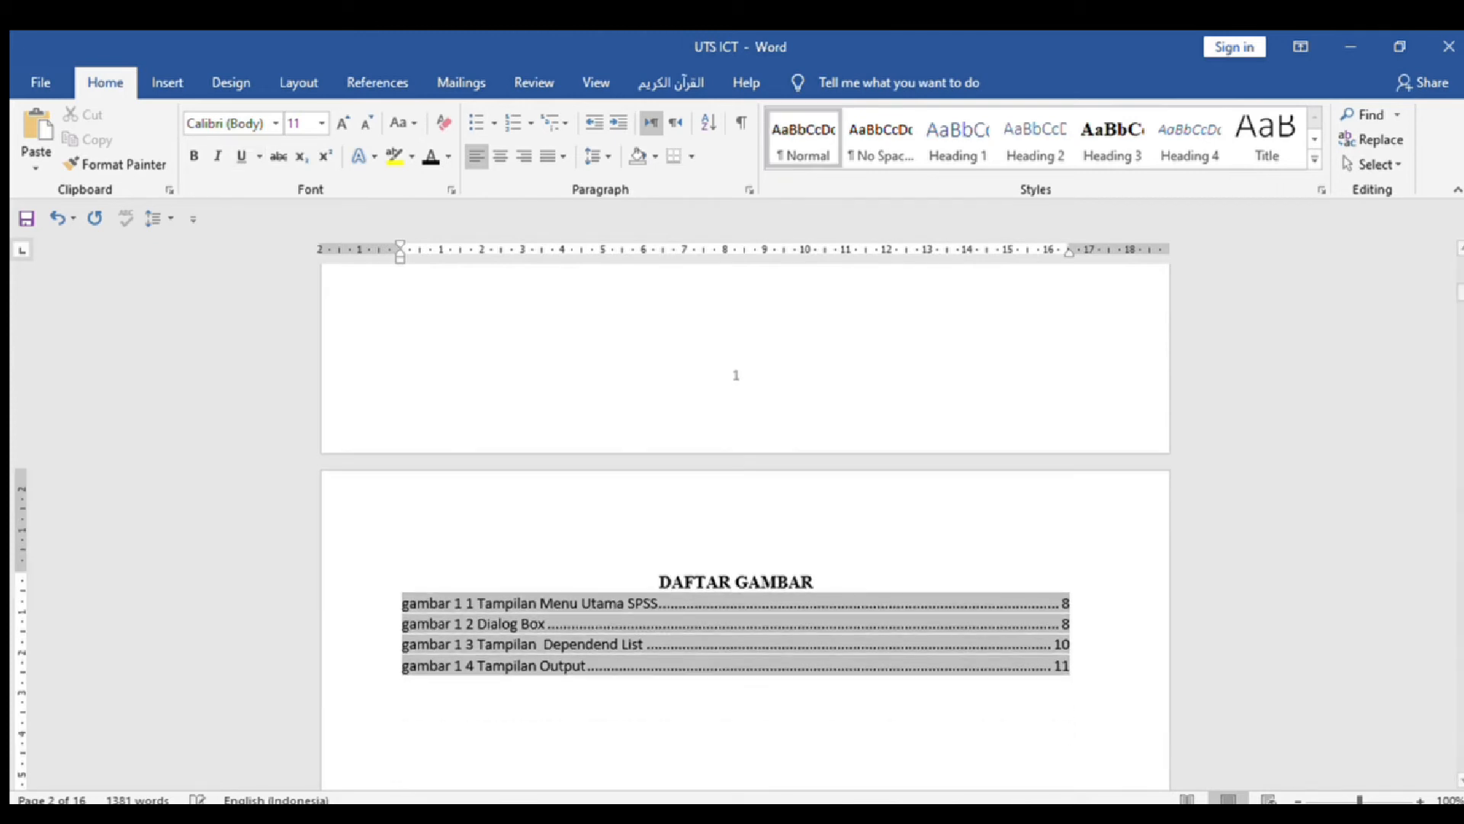
pyautogui.press('Return')
pyautogui.press('Return')
pyautogui.press('Return')
pyautogui.press('Return')
pyautogui.press('Return')
pyautogui.press('Return')
pyautogui.press('Return')
pyautogui.press('Return')
pyautogui.press('Return')
pyautogui.press('Return')
pyautogui.press('Return')
pyautogui.press('Return')
pyautogui.press('Return')
pyautogui.press('Return')
pyautogui.press('Return')
pyautogui.press('Return')
pyautogui.press('Return')
pyautogui.press('Return')
pyautogui.press('Return')
pyautogui.press('Return')
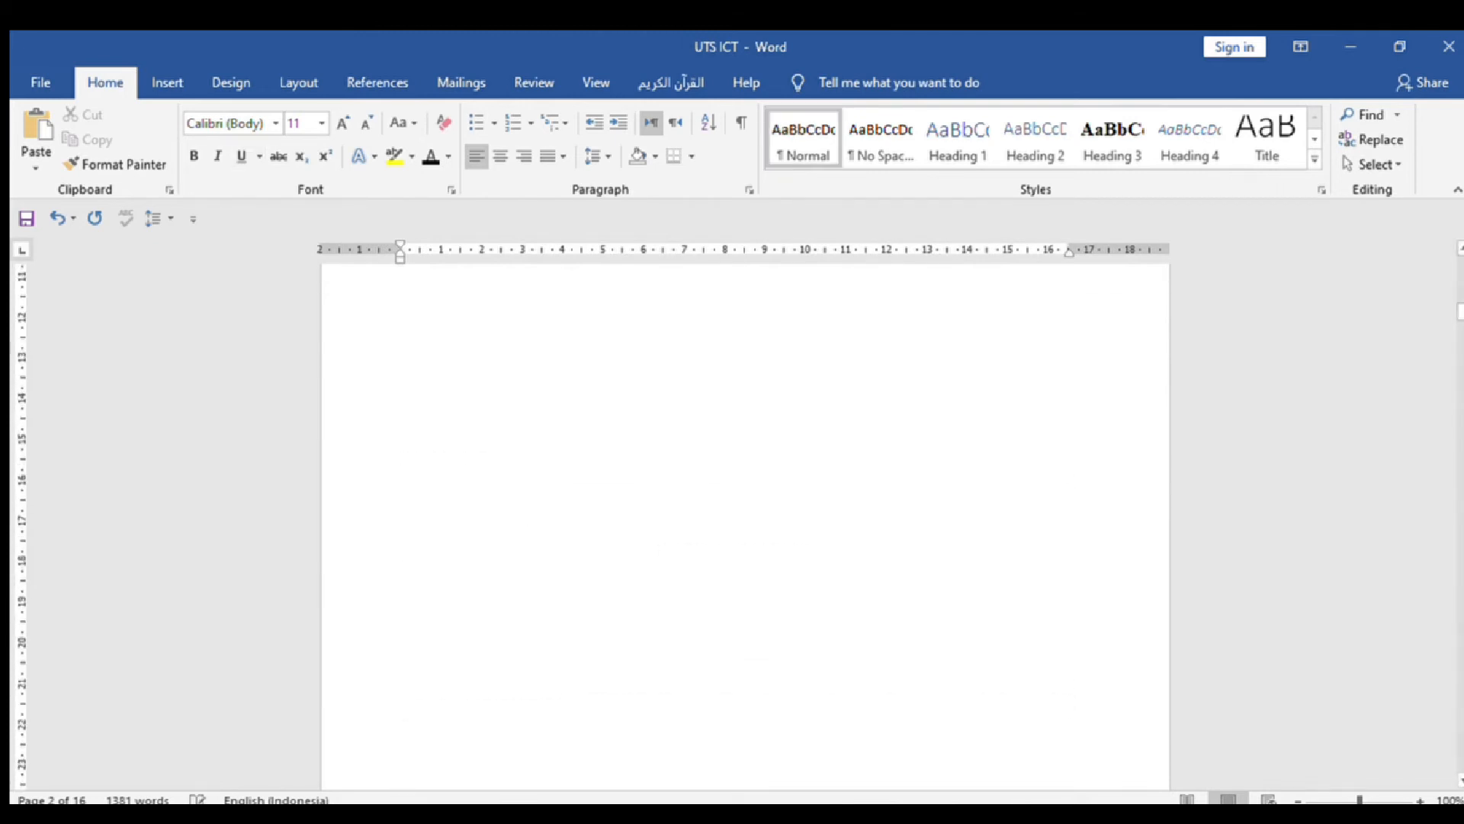
pyautogui.press('Return')
pyautogui.press('Return')
pyautogui.press('Return')
pyautogui.press('Return')
pyautogui.press('Return')
pyautogui.press('Return')
pyautogui.press('Return')
pyautogui.press('Return')
pyautogui.press('Return')
pyautogui.press('Return')
pyautogui.press('Return')
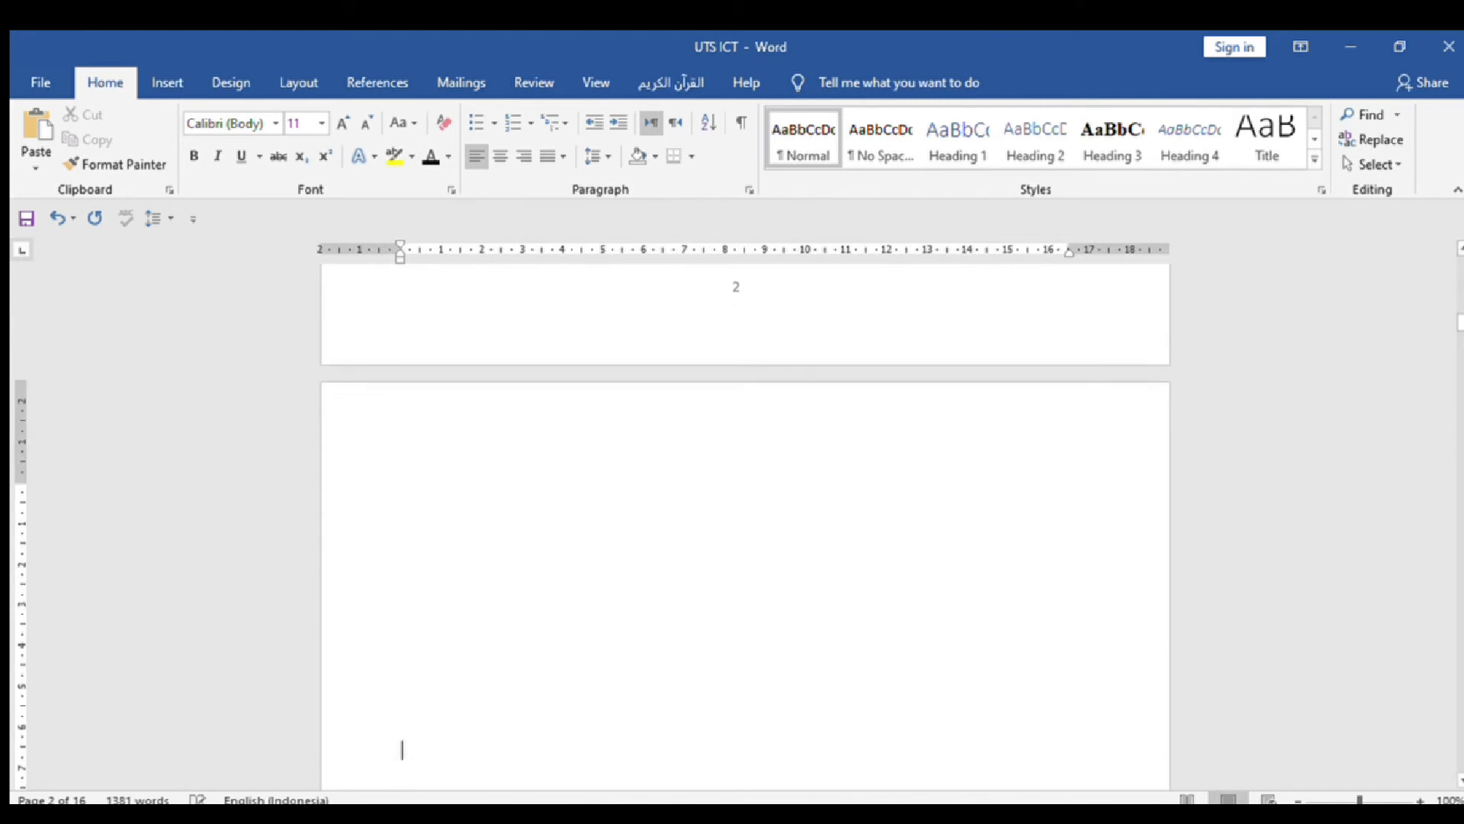
pyautogui.press('Return')
pyautogui.press('Return')
pyautogui.press('Return')
pyautogui.press('Return')
pyautogui.press('Return')
pyautogui.press('Return')
pyautogui.press('Return')
pyautogui.press('Return')
pyautogui.press('Return')
pyautogui.press('Return')
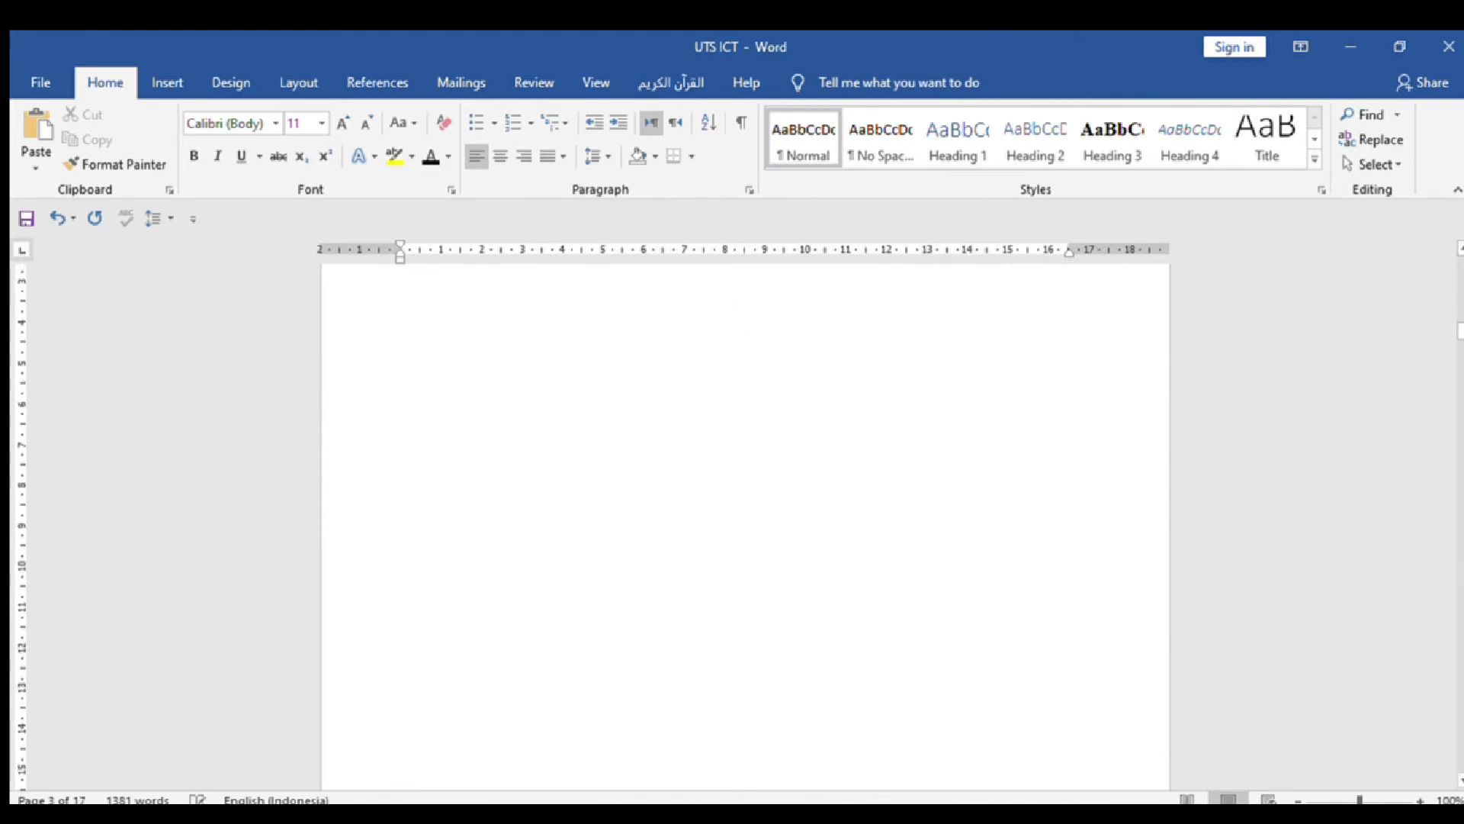
# Step: Remove surplus blank lines from the run added below the DAFTAR GAMBAR entries
pyautogui.press('BackSpace')
pyautogui.press('BackSpace')
pyautogui.press('BackSpace')
pyautogui.press('BackSpace')
pyautogui.press('BackSpace')
pyautogui.press('BackSpace')
pyautogui.press('BackSpace')
pyautogui.press('BackSpace')
pyautogui.press('BackSpace')
pyautogui.press('BackSpace')
pyautogui.press('BackSpace')
pyautogui.press('BackSpace')
pyautogui.press('BackSpace')
pyautogui.press('BackSpace')
pyautogui.press('BackSpace')
pyautogui.press('BackSpace')
pyautogui.press('BackSpace')
pyautogui.press('BackSpace')
pyautogui.press('BackSpace')
pyautogui.press('BackSpace')
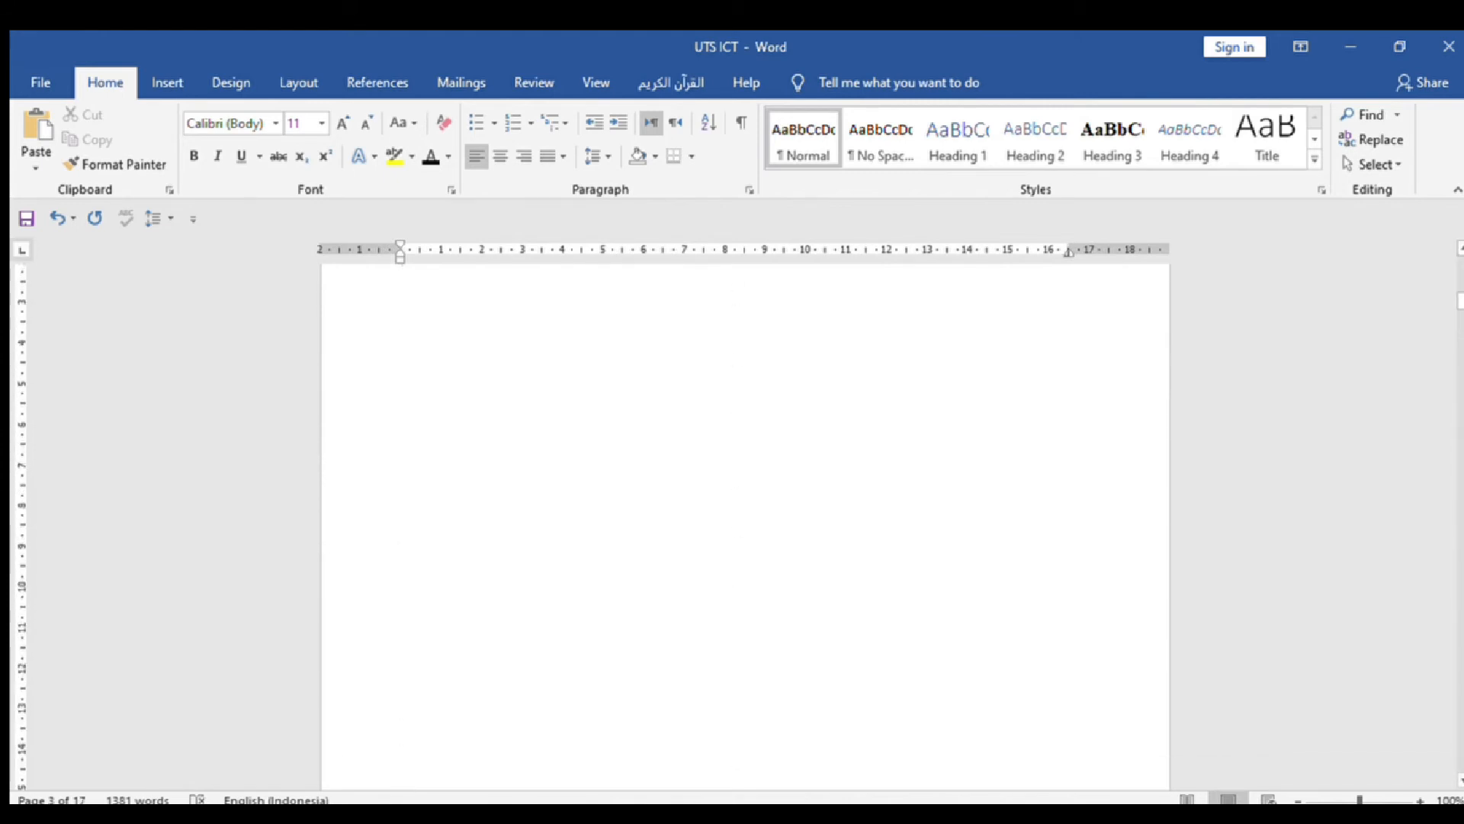
# Step: Look through the DAFTAR GAMBAR page and the blank pages that follow it
pyautogui.press('Up')
pyautogui.press('Up')
pyautogui.press('Up')
pyautogui.press('Up')
pyautogui.press('Up')
pyautogui.press('Up')
pyautogui.press('Up')
pyautogui.press('Up')
pyautogui.press('Up')
pyautogui.press('Up')
pyautogui.press('Up')
pyautogui.press('Up')
pyautogui.press('Up')
pyautogui.press('Up')
pyautogui.press('Up')
pyautogui.press('Up')
pyautogui.press('Up')
pyautogui.press('Up')
pyautogui.press('Up')
pyautogui.press('Up')
pyautogui.press('Down')
pyautogui.press('Down')
pyautogui.press('Down')
pyautogui.press('Down')
pyautogui.press('Down')
pyautogui.press('Down')
pyautogui.press('Down')
pyautogui.press('Down')
pyautogui.press('Down')
pyautogui.press('Down')
pyautogui.press('Down')
pyautogui.press('Down')
pyautogui.press('Down')
pyautogui.press('Down')
pyautogui.press('Down')
pyautogui.press('Down')
pyautogui.press('Down')
pyautogui.press('Down')
pyautogui.press('Down')
pyautogui.press('Down')
pyautogui.press('Down')
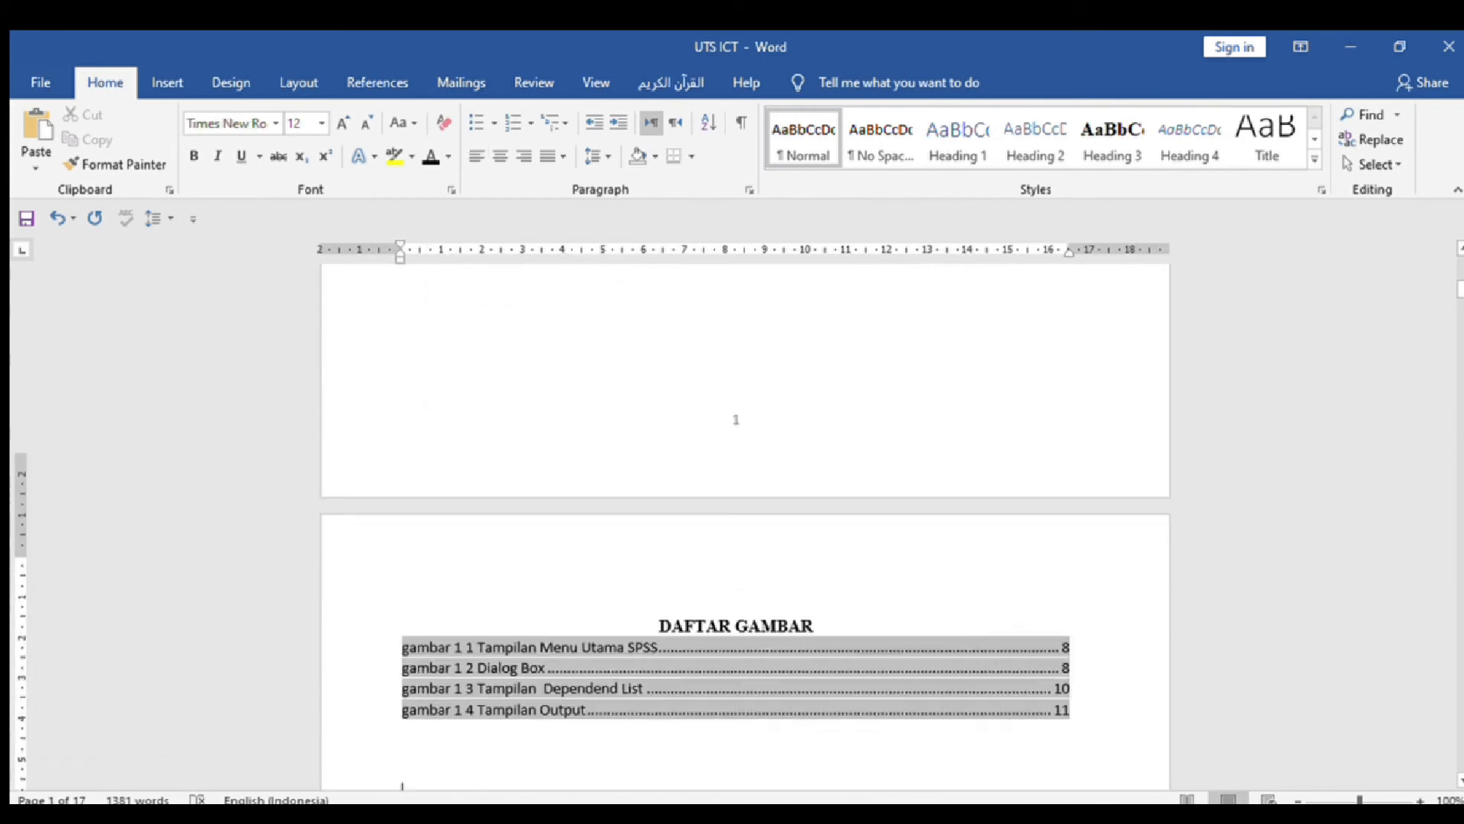
pyautogui.click(719, 628)
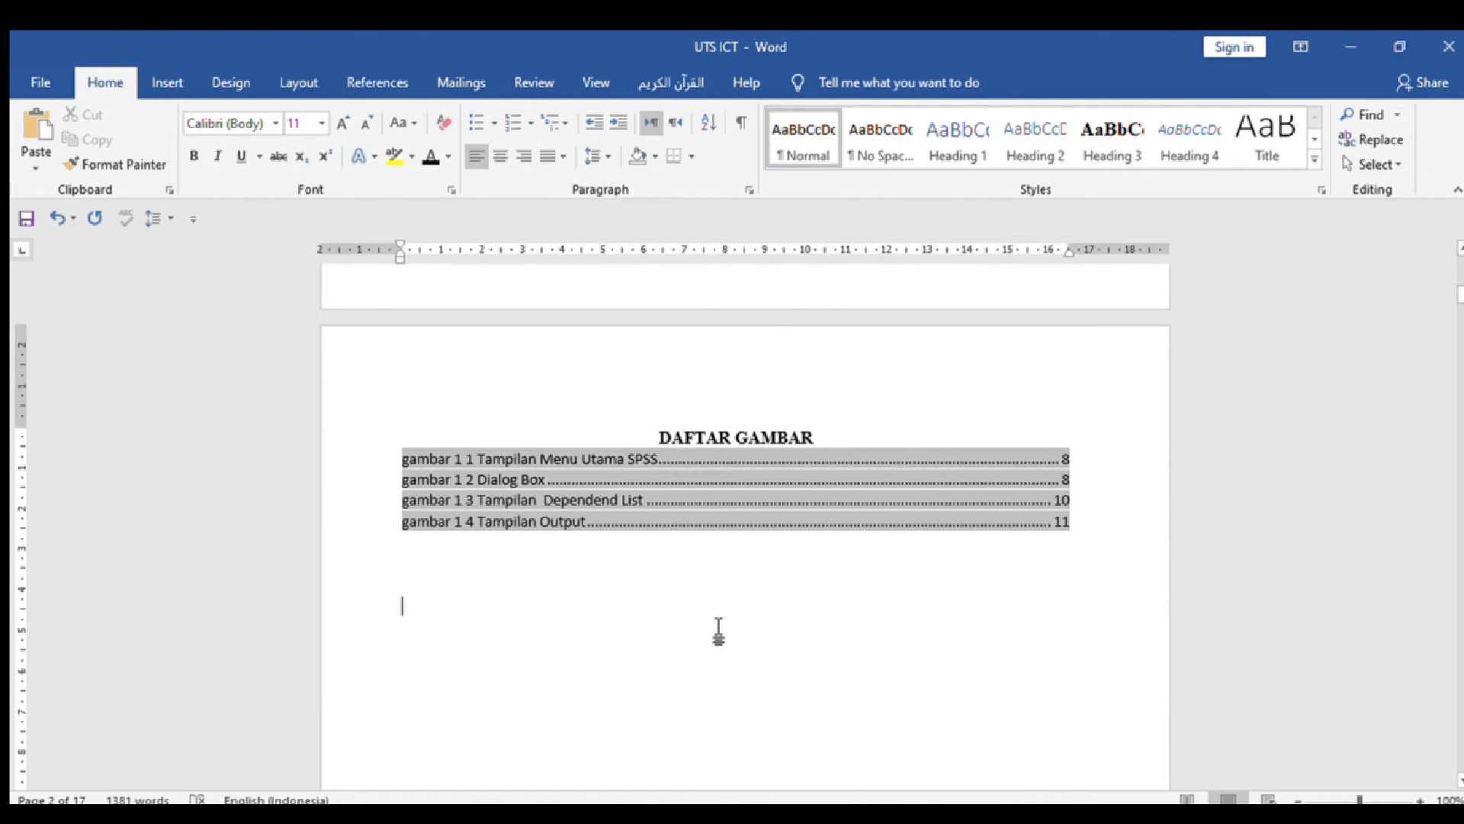
pyautogui.press('Down')
pyautogui.press('Down')
pyautogui.press('Down')
pyautogui.press('Down')
pyautogui.press('Down')
pyautogui.press('Down')
pyautogui.press('Down')
pyautogui.press('Down')
pyautogui.press('Down')
pyautogui.press('Down')
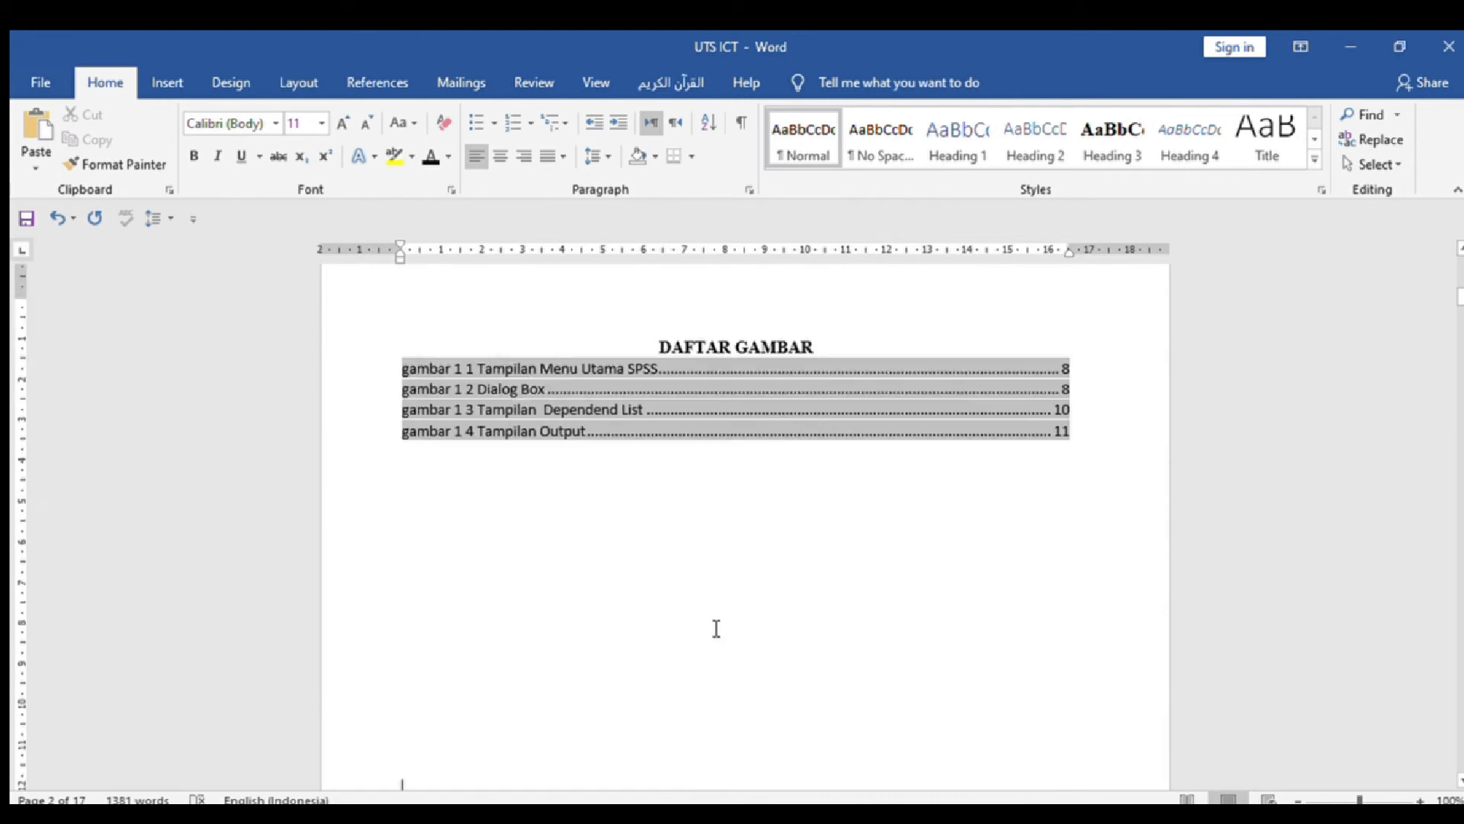
pyautogui.press('Down')
pyautogui.press('Down')
pyautogui.press('Down')
pyautogui.press('Down')
pyautogui.press('Down')
pyautogui.press('Down')
pyautogui.press('Down')
pyautogui.press('Down')
pyautogui.press('Down')
pyautogui.press('Down')
pyautogui.press('Down')
pyautogui.press('Down')
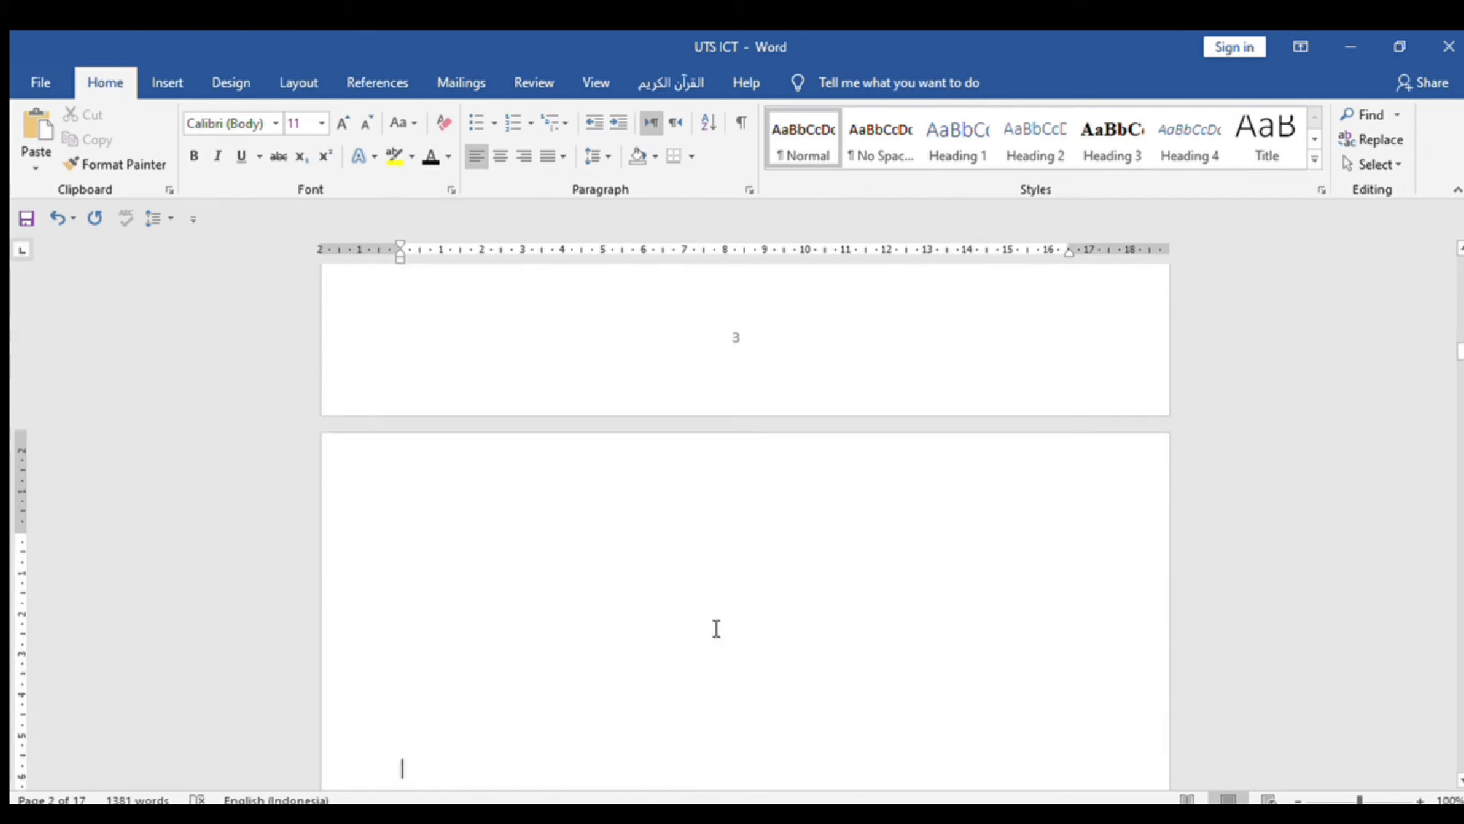
pyautogui.press('Down')
pyautogui.press('Down')
pyautogui.press('Down')
pyautogui.press('Down')
pyautogui.press('Down')
pyautogui.press('Down')
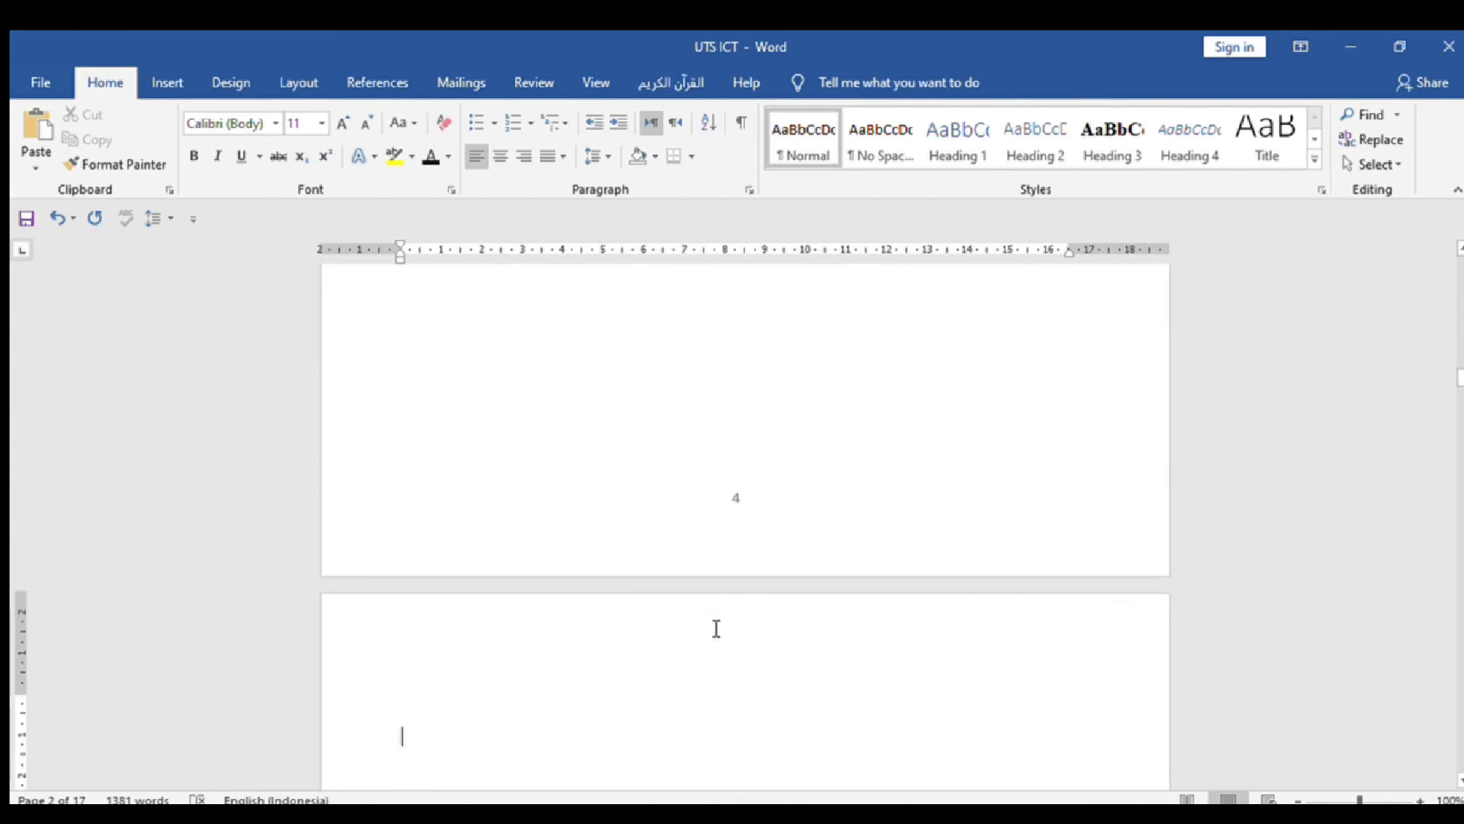
# Step: Clear the surplus content around the blank lines on page 4 and enter a centred DAFTAR TABEL heading there, followed by a new line
pyautogui.click(615, 428)
pyautogui.press('BackSpace')
pyautogui.press('BackSpace')
pyautogui.press('BackSpace')
pyautogui.press('BackSpace')
pyautogui.press('BackSpace')
pyautogui.press('BackSpace')
pyautogui.press('BackSpace')
pyautogui.press('BackSpace')
pyautogui.press('BackSpace')
pyautogui.press('BackSpace')
pyautogui.press('BackSpace')
pyautogui.press('BackSpace')
pyautogui.press('BackSpace')
pyautogui.press('BackSpace')
pyautogui.press('BackSpace')
pyautogui.press('BackSpace')
pyautogui.press('BackSpace')
pyautogui.press('BackSpace')
pyautogui.hotkey('ctrl', 'z')
pyautogui.press('Return')
pyautogui.hotkey('ctrl', 'e')
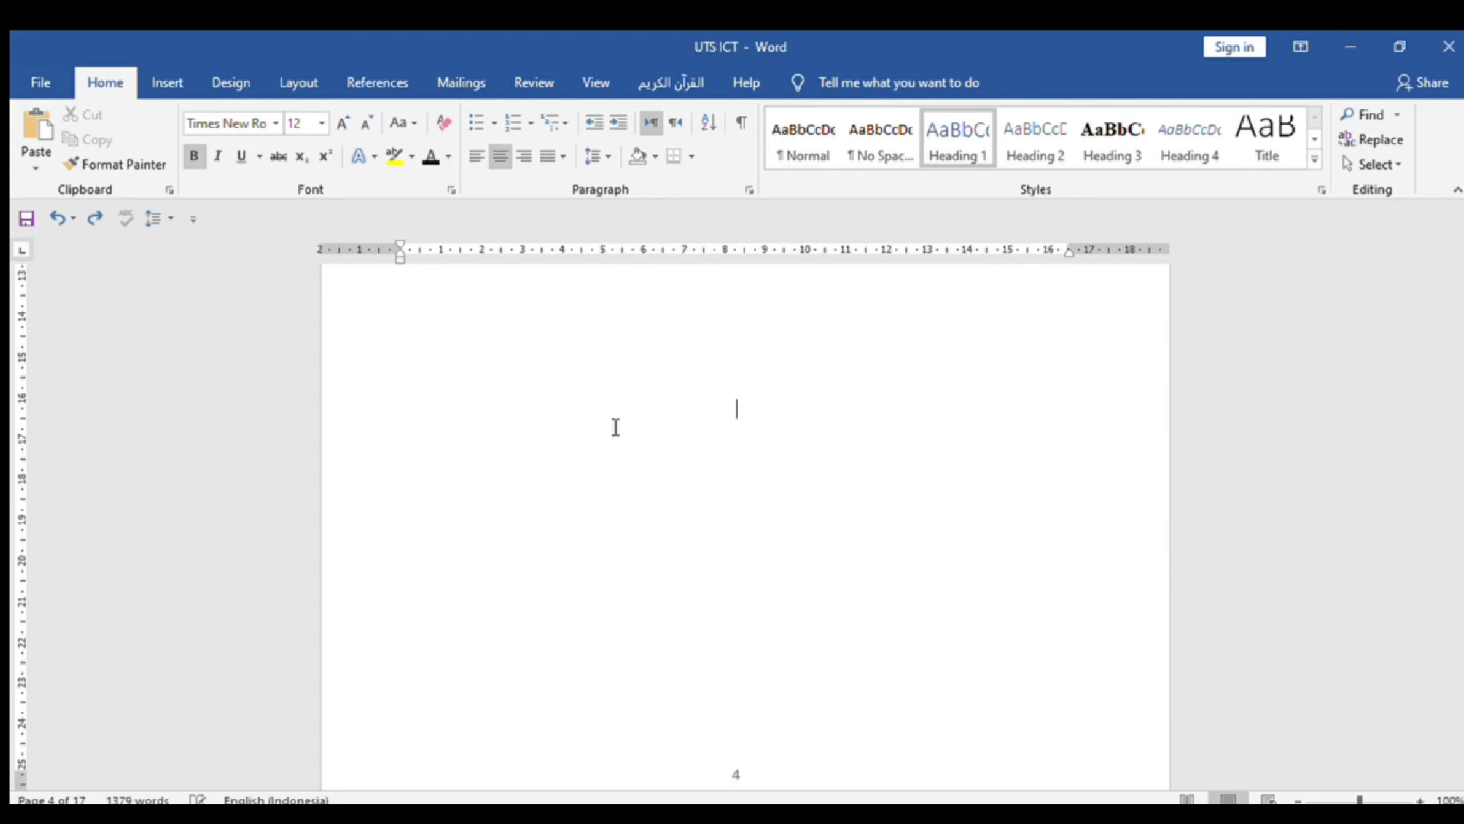
pyautogui.write('DAFTAR TABEL')
pyautogui.press('Return')
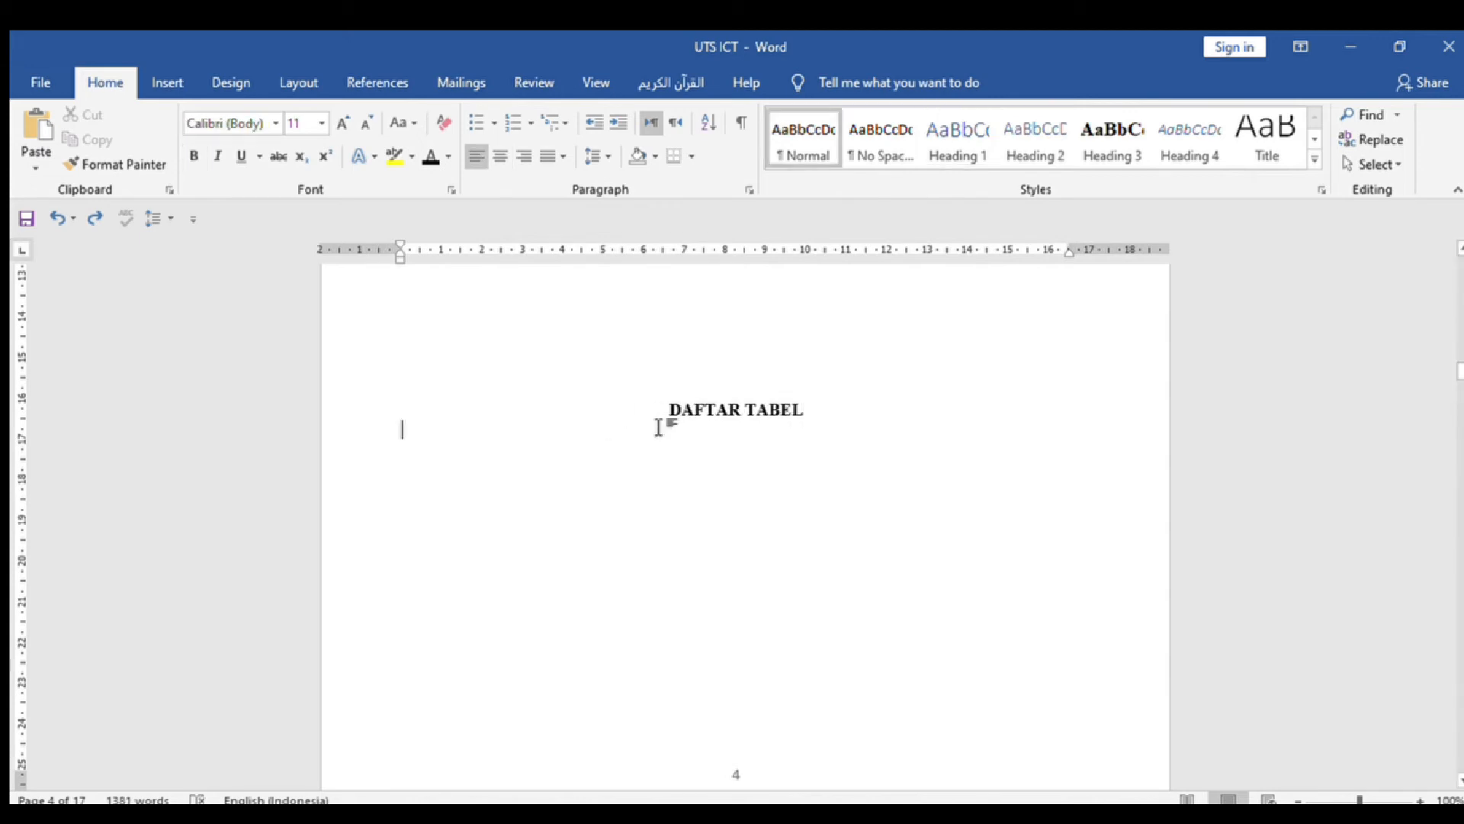
# Step: Insert an automatic table of figures listing the Table captions directly below the DAFTAR TABEL heading
pyautogui.click(371, 79)
pyautogui.click(1019, 116)
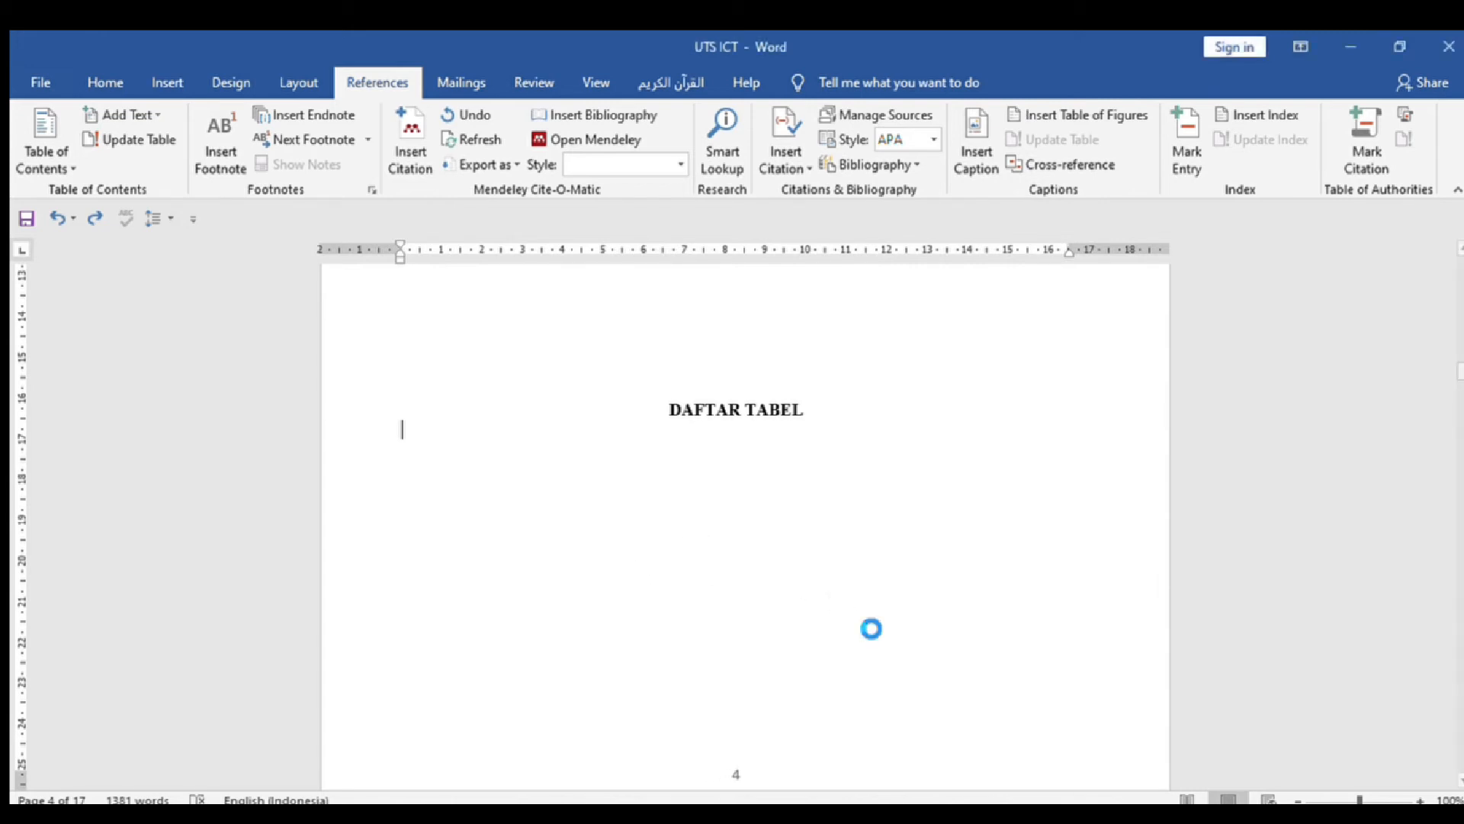
pyautogui.click(849, 347)
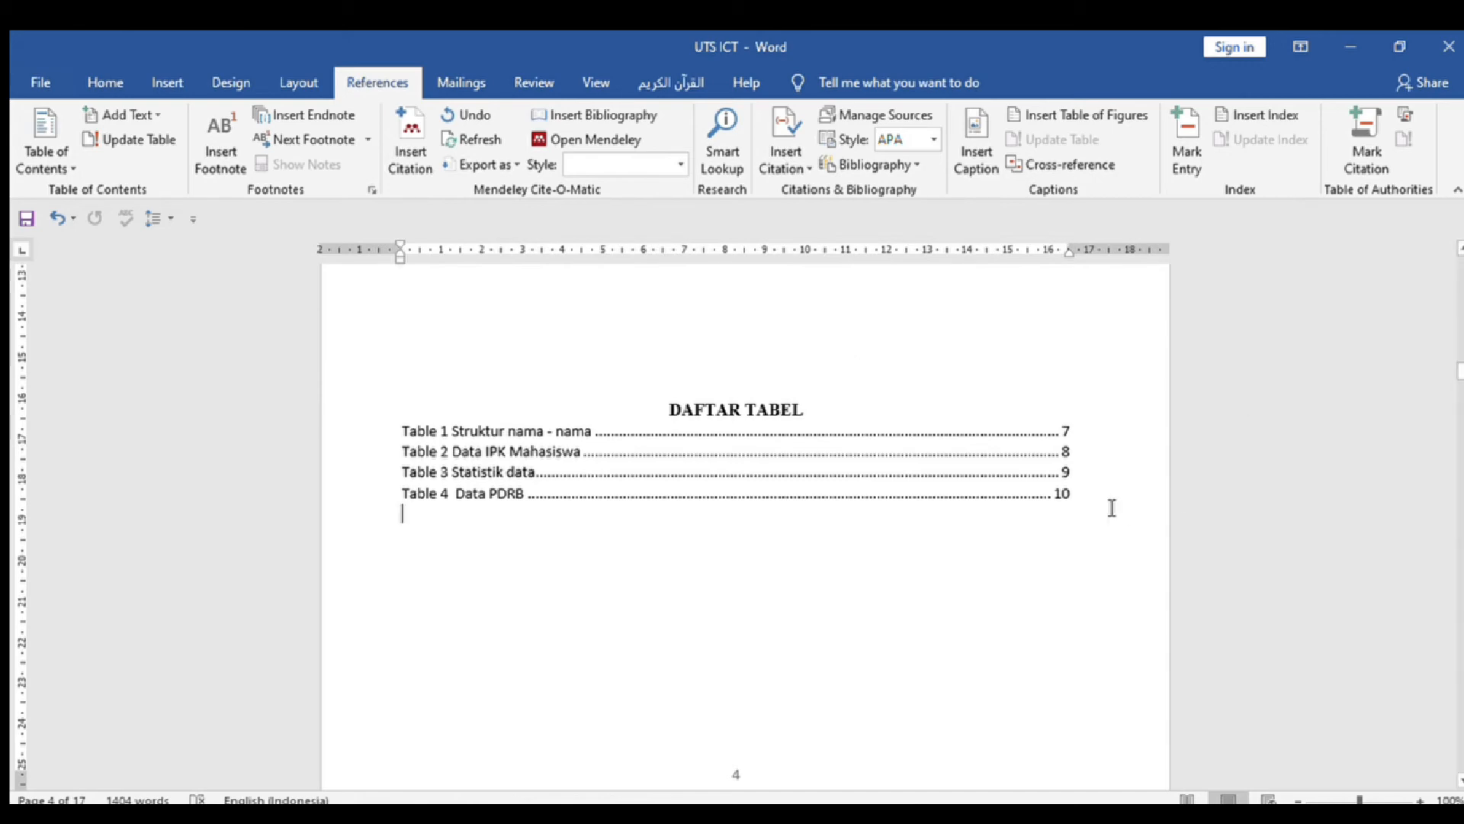
# Step: Review the generated DAFTAR TABEL entries and the blank space around them
pyautogui.press('Up')
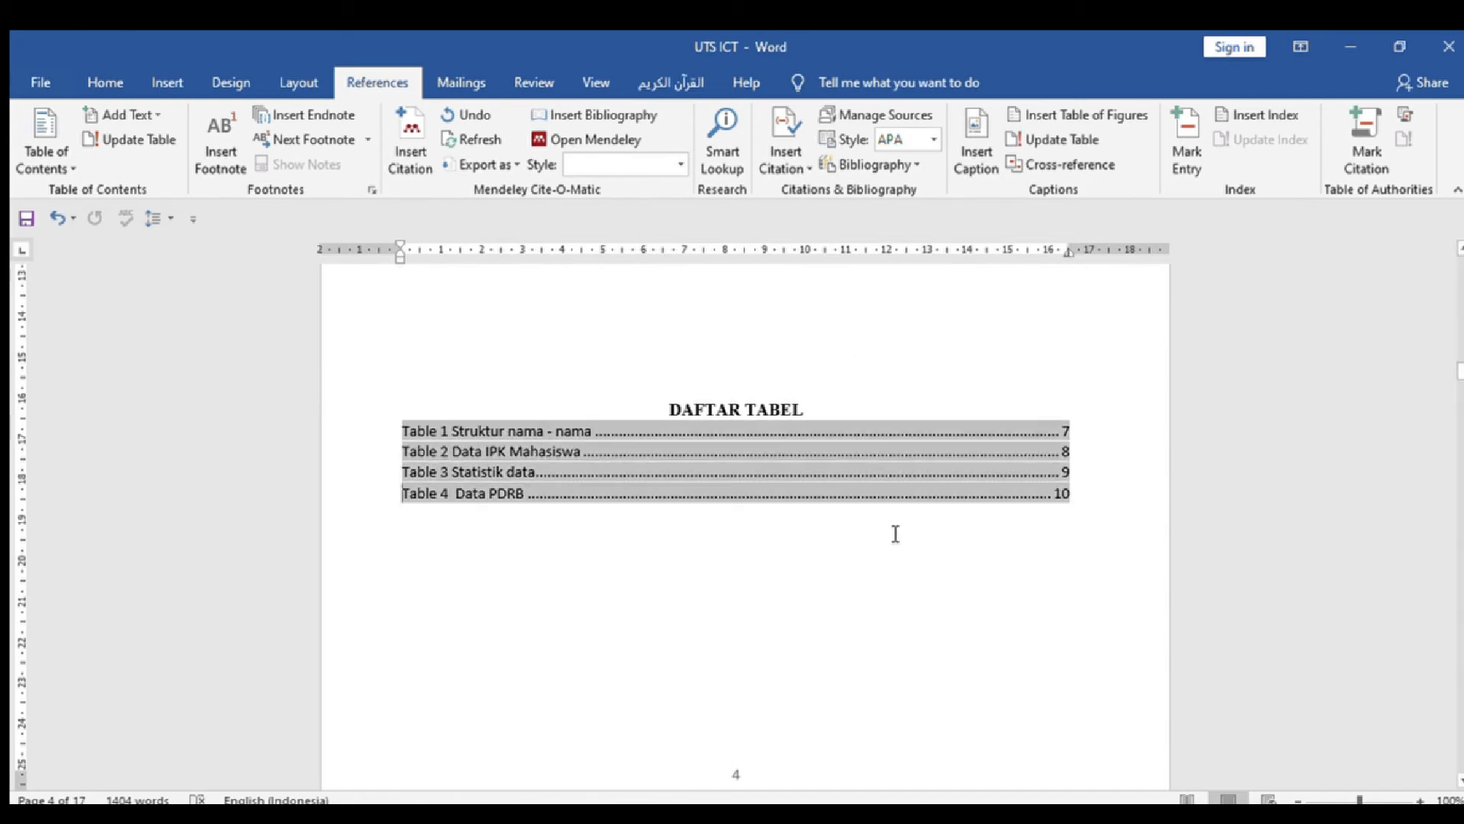
pyautogui.press('Down')
pyautogui.press('Down')
pyautogui.press('Down')
pyautogui.press('Down')
pyautogui.press('Down')
pyautogui.press('Down')
pyautogui.press('Up')
pyautogui.press('Up')
pyautogui.press('Up')
pyautogui.press('Up')
pyautogui.press('Up')
pyautogui.press('Up')
pyautogui.press('Up')
pyautogui.press('Up')
pyautogui.press('Up')
pyautogui.press('Up')
pyautogui.press('Up')
pyautogui.press('Up')
pyautogui.press('Up')
pyautogui.press('Up')
pyautogui.press('Up')
pyautogui.press('Up')
pyautogui.press('Up')
pyautogui.press('Up')
pyautogui.press('Up')
pyautogui.press('Up')
pyautogui.press('Down')
pyautogui.press('Down')
pyautogui.press('Down')
pyautogui.press('Down')
pyautogui.press('Down')
pyautogui.press('Down')
pyautogui.press('Down')
pyautogui.press('Down')
pyautogui.press('Down')
pyautogui.press('Down')
pyautogui.press('Down')
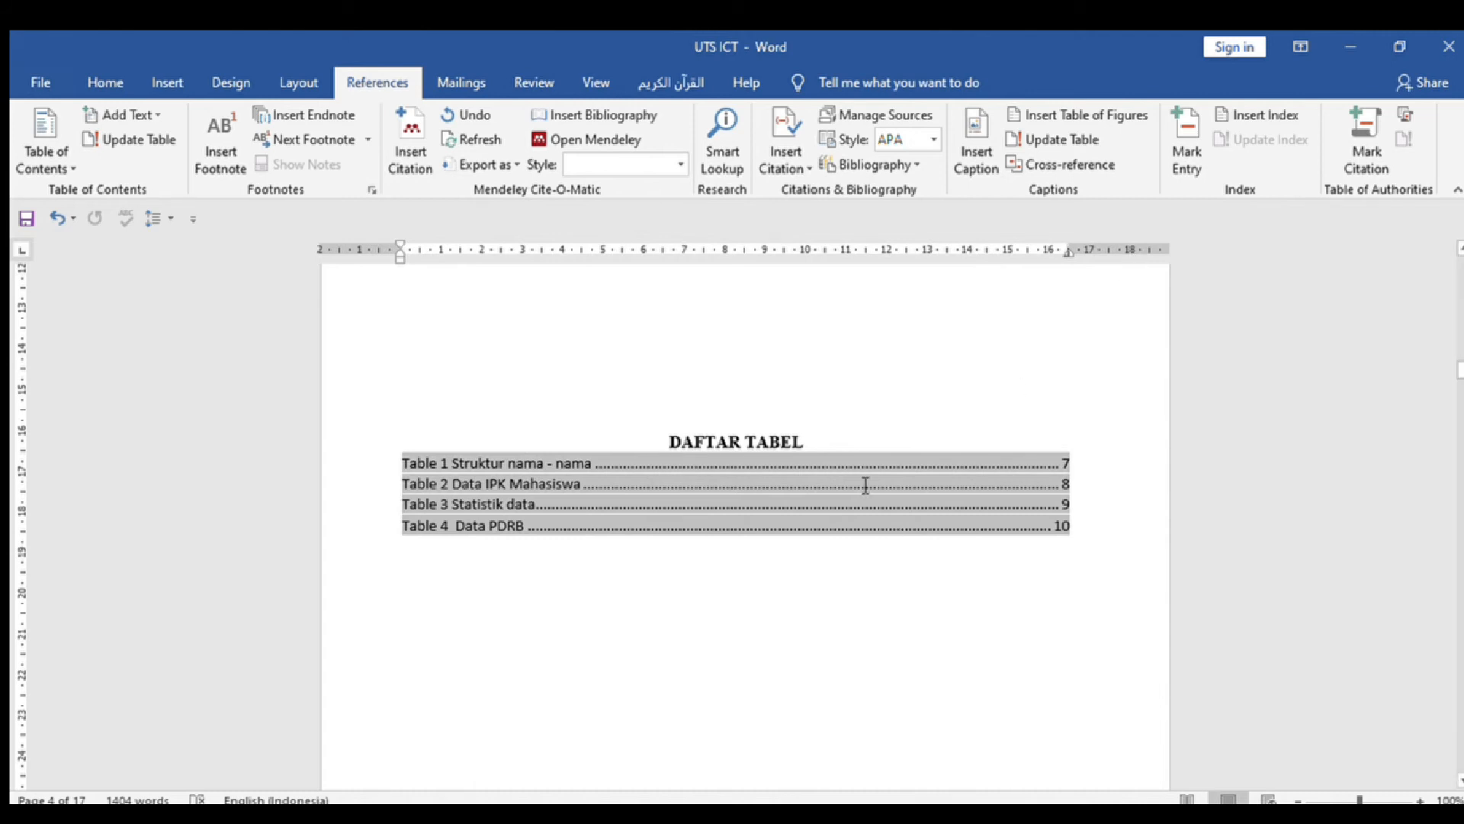
pyautogui.click(770, 655)
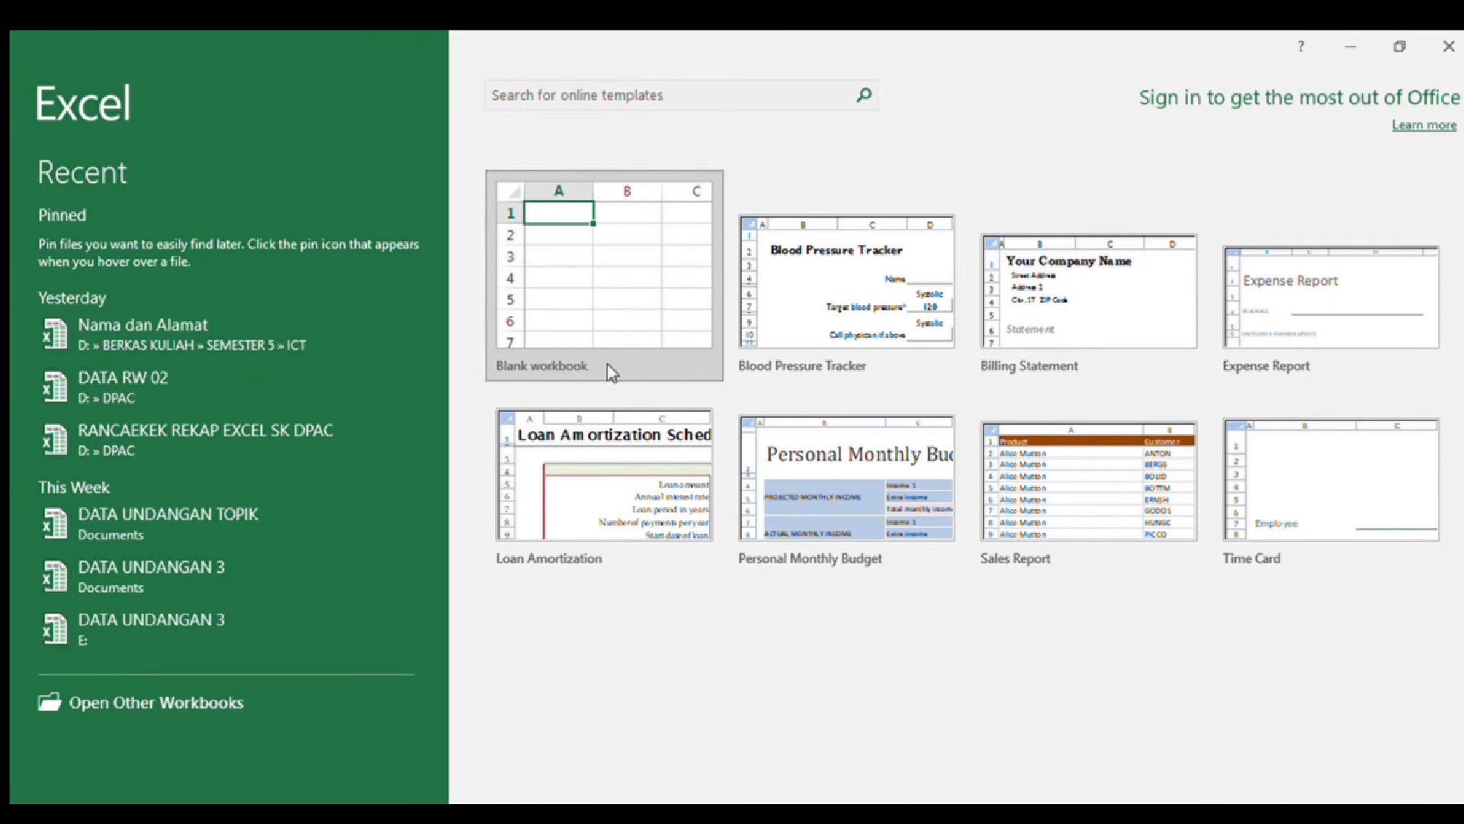
# Step: Switch to Excel, open the recent Nama dan Alamat workbook and inspect its Nama and Alamat columns
pyautogui.click(607, 366)
pyautogui.click(238, 333)
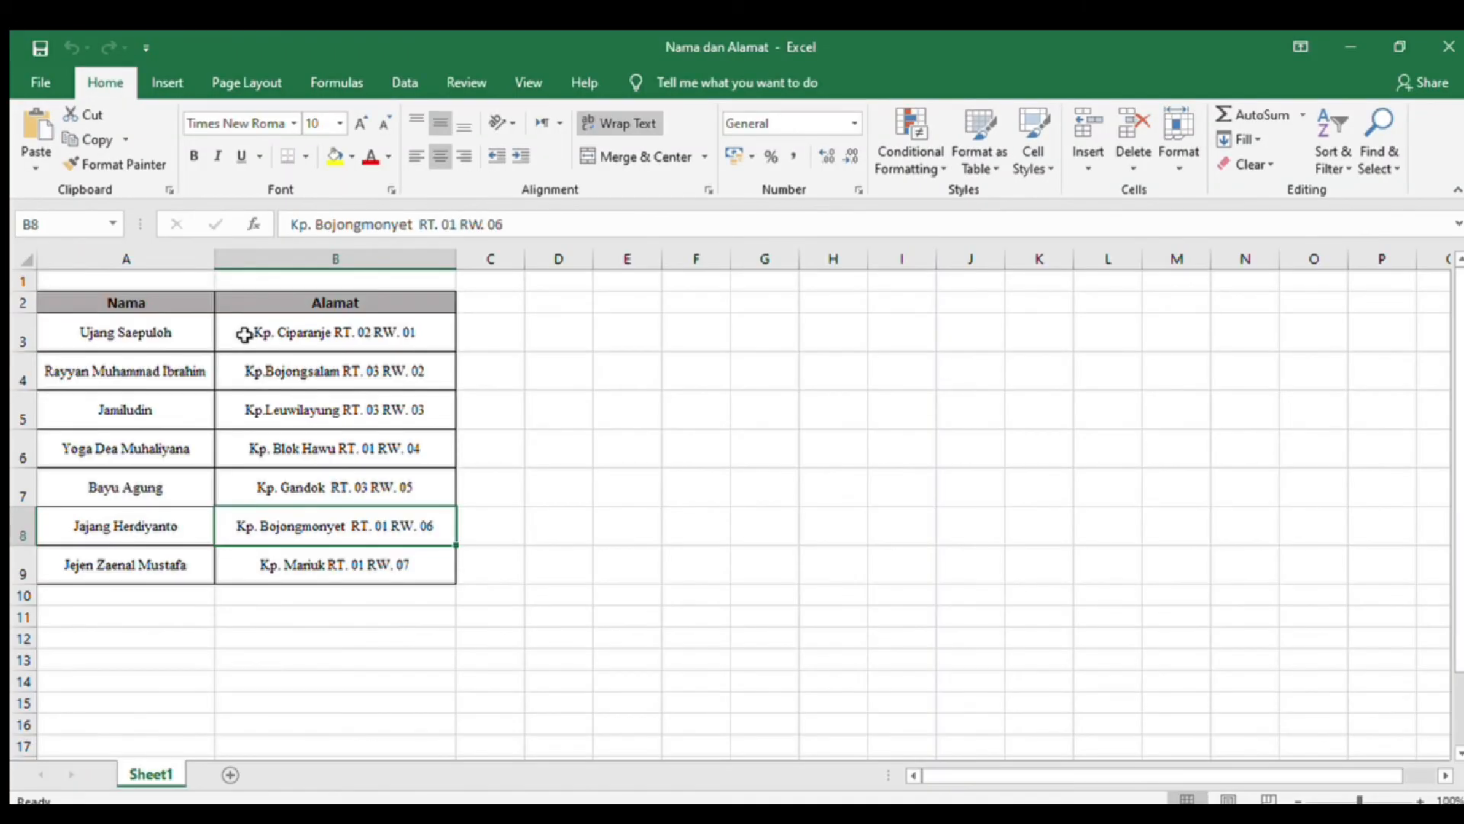
pyautogui.click(154, 298)
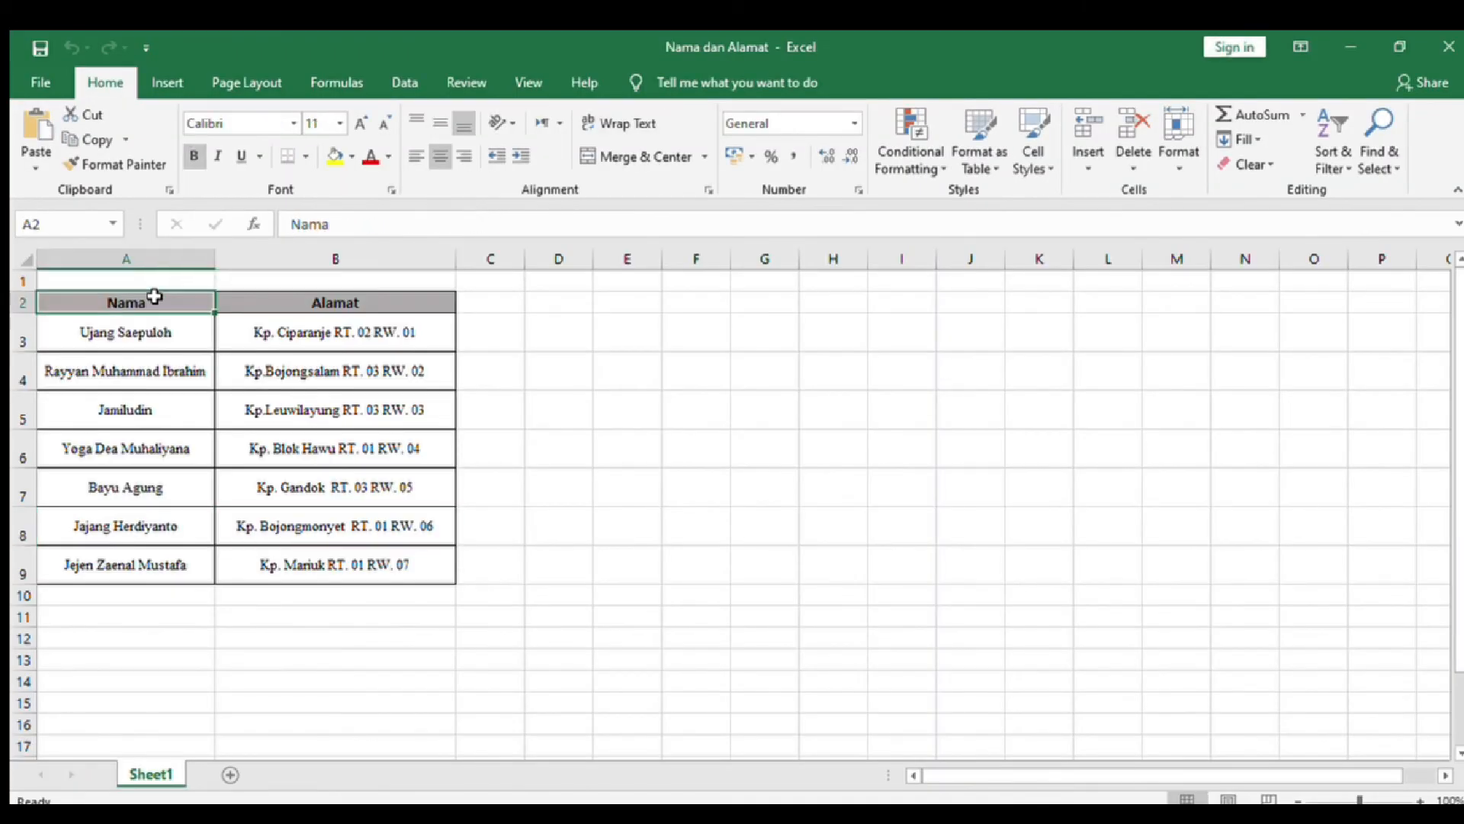
pyautogui.click(260, 309)
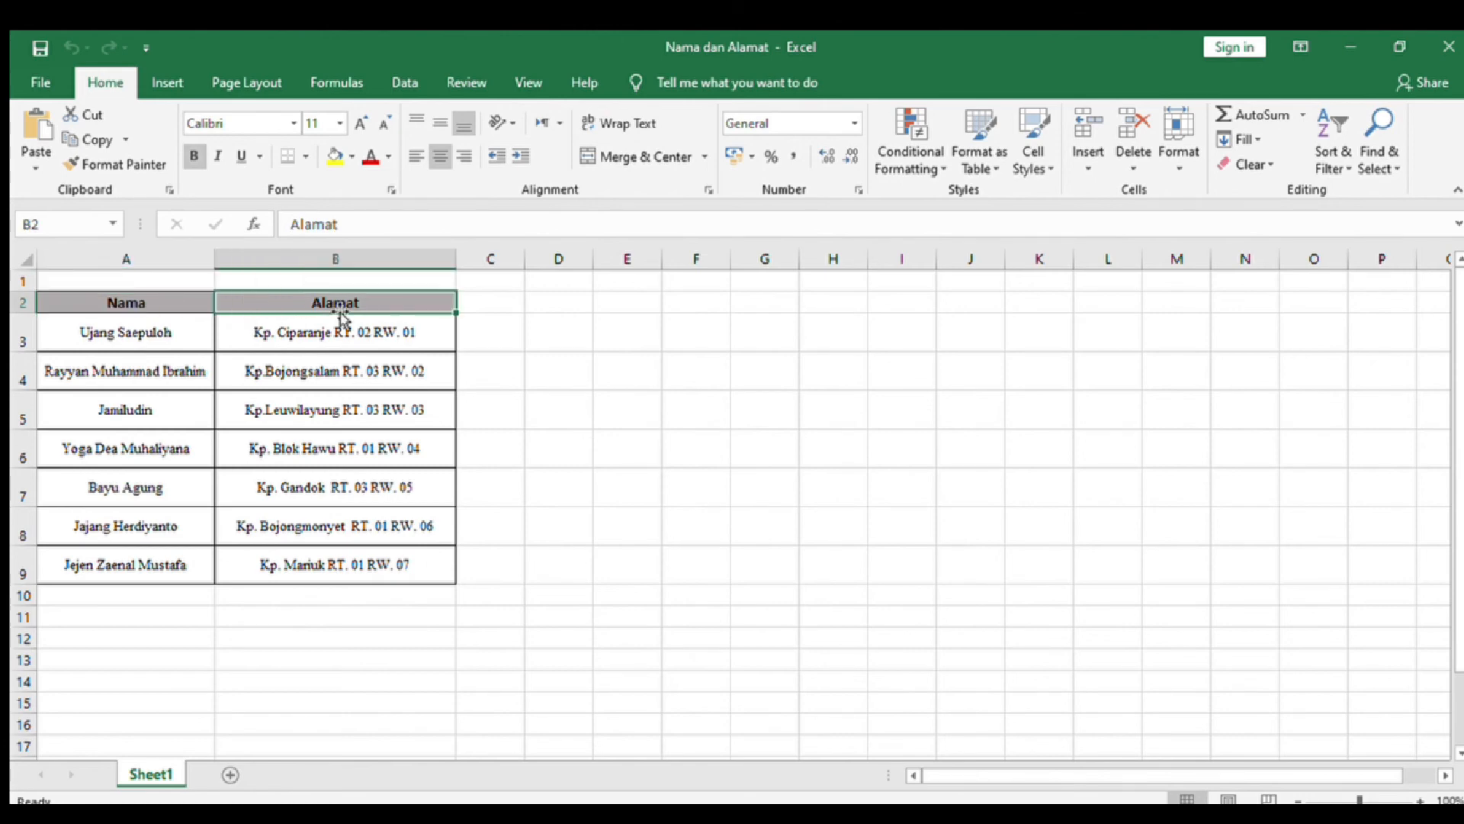
pyautogui.click(491, 306)
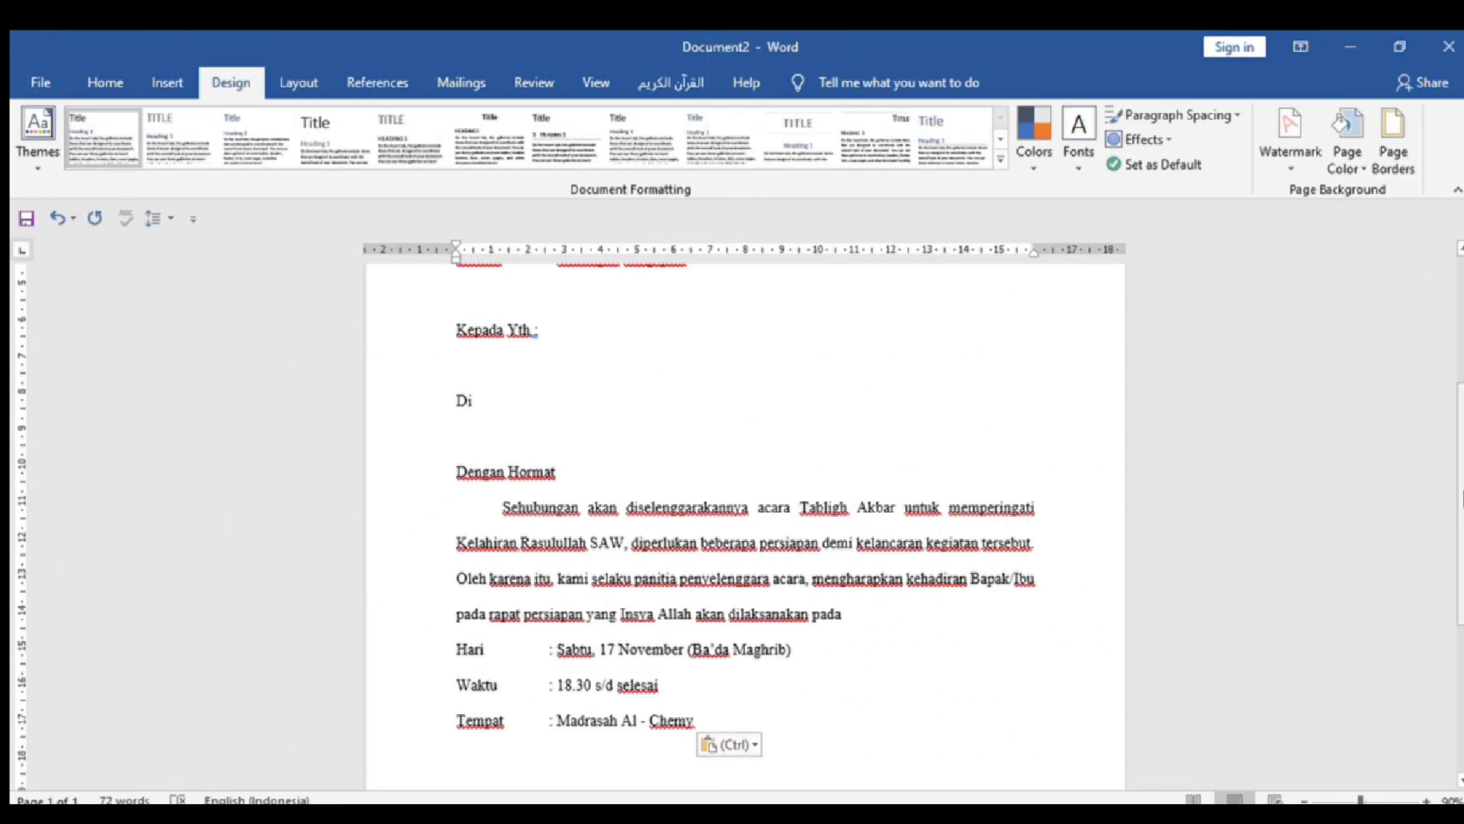
# Step: Switch to the Document2 letter in Word and examine its letterhead, recipient lines and invitation text
pyautogui.scroll(3, 1187, 448)
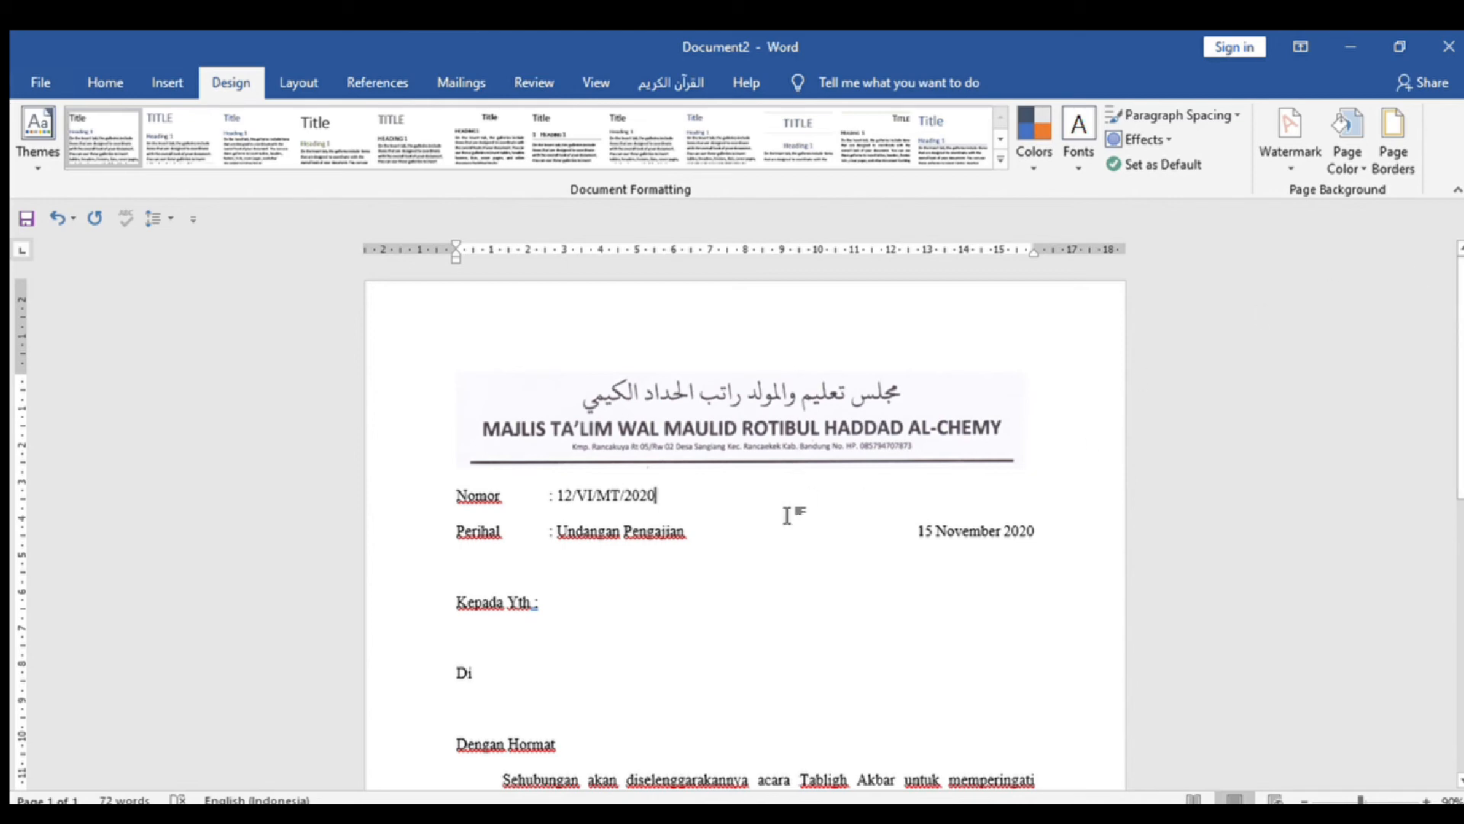
pyautogui.press('Down')
pyautogui.press('Down')
pyautogui.press('Down')
pyautogui.press('Down')
pyautogui.press('Down')
pyautogui.press('Down')
pyautogui.press('Down')
pyautogui.press('Down')
pyautogui.press('Down')
pyautogui.press('Down')
pyautogui.press('Down')
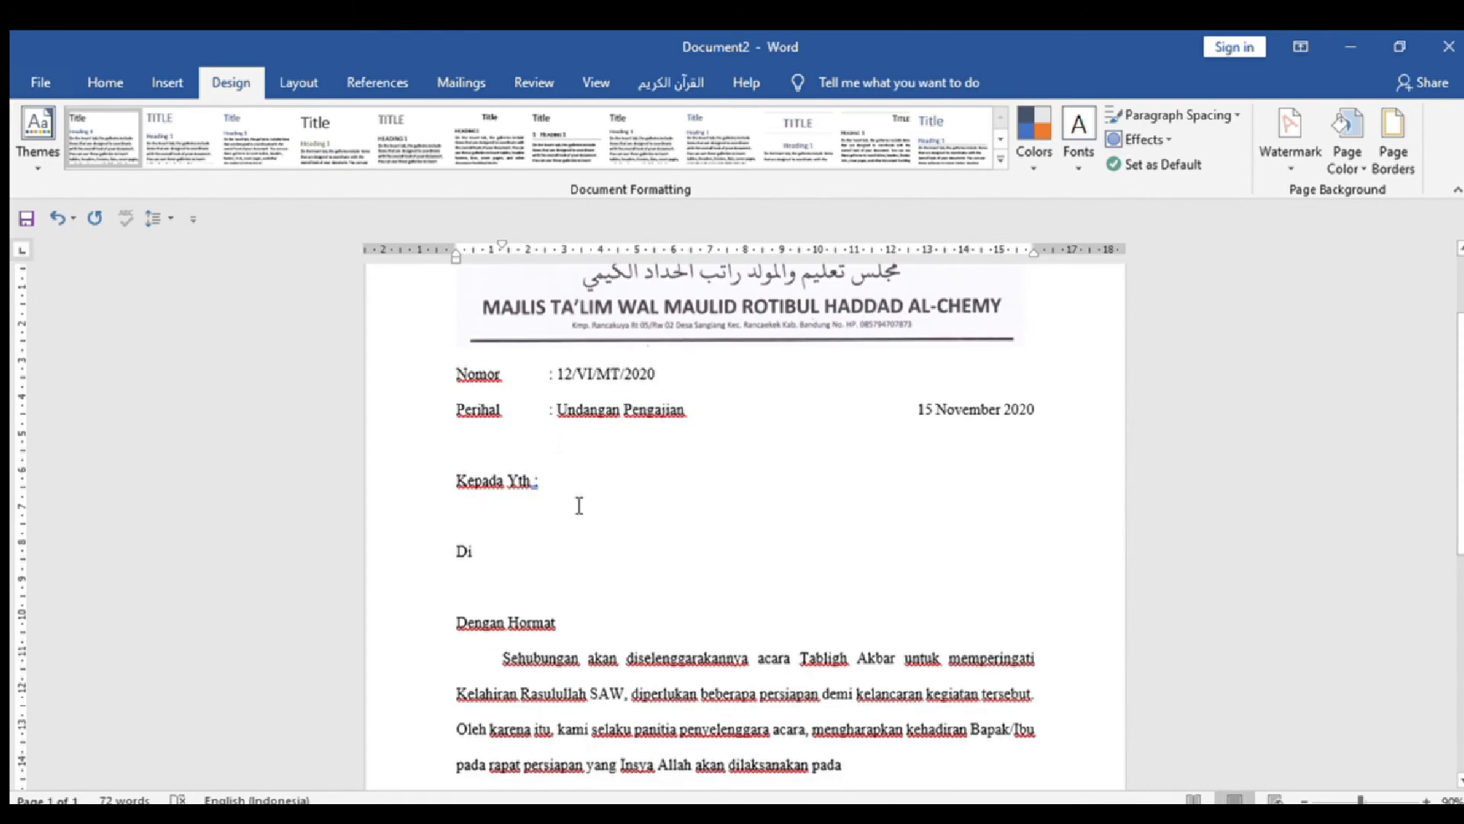
# Step: Insert the Nama merge field on the empty line directly below Kepada Yth
pyautogui.click(472, 516)
pyautogui.click(463, 586)
pyautogui.click(467, 76)
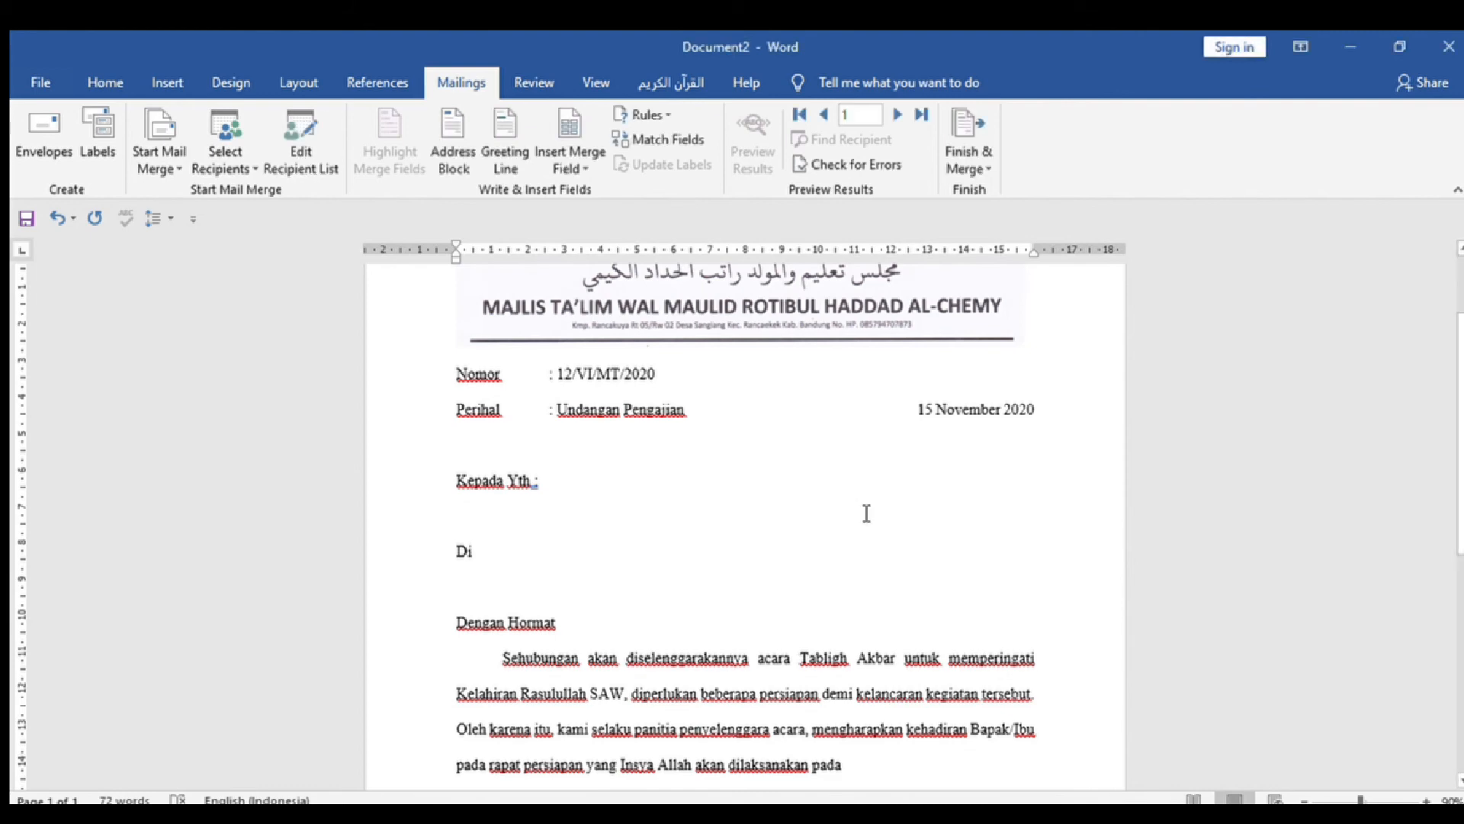
pyautogui.click(470, 526)
pyautogui.click(466, 566)
pyautogui.click(461, 513)
pyautogui.click(583, 166)
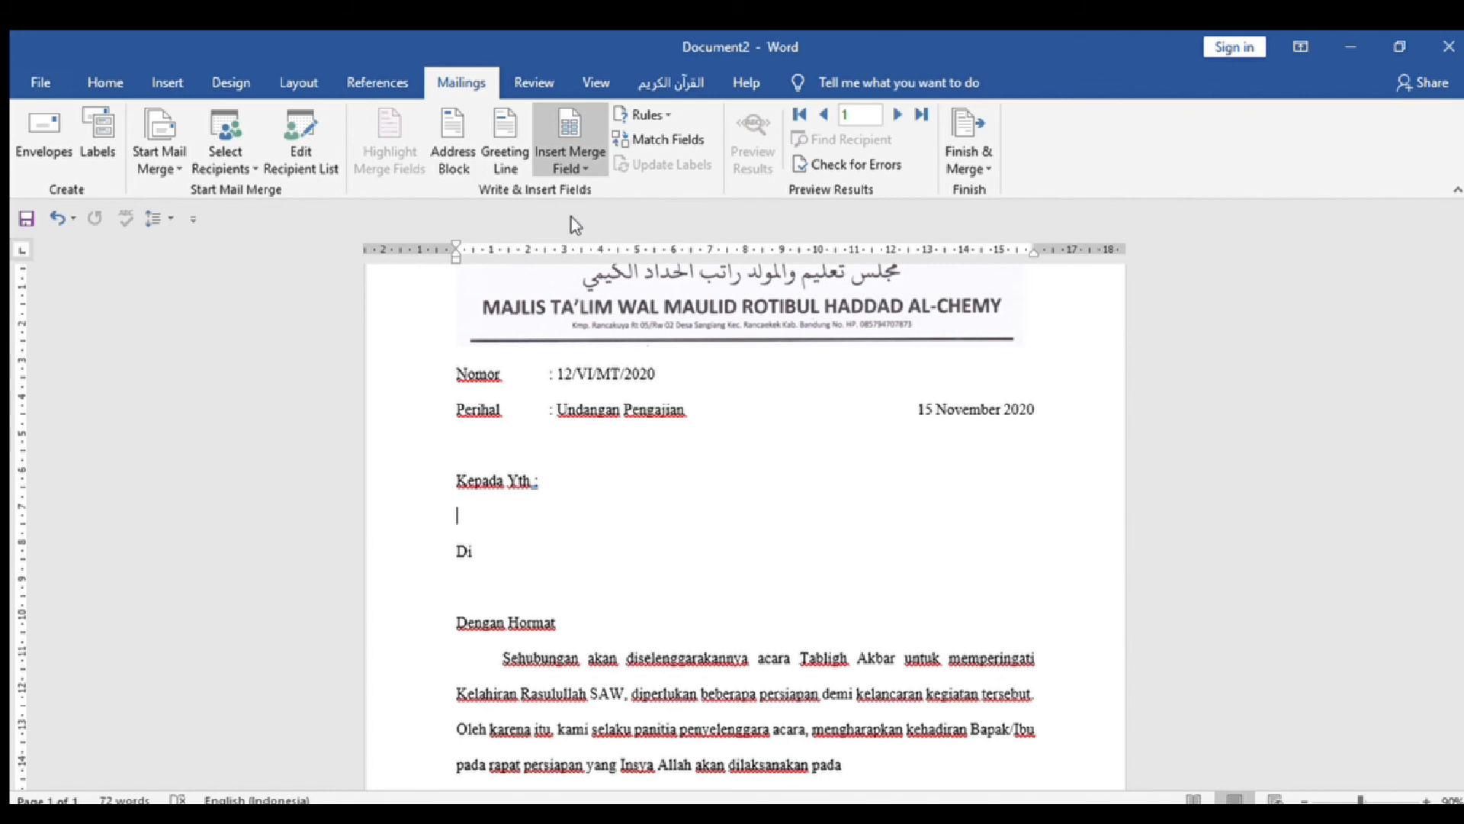
# Step: Insert the Alamat merge field on the line below Di and add a blank line before Dengan Hormat
pyautogui.click(478, 585)
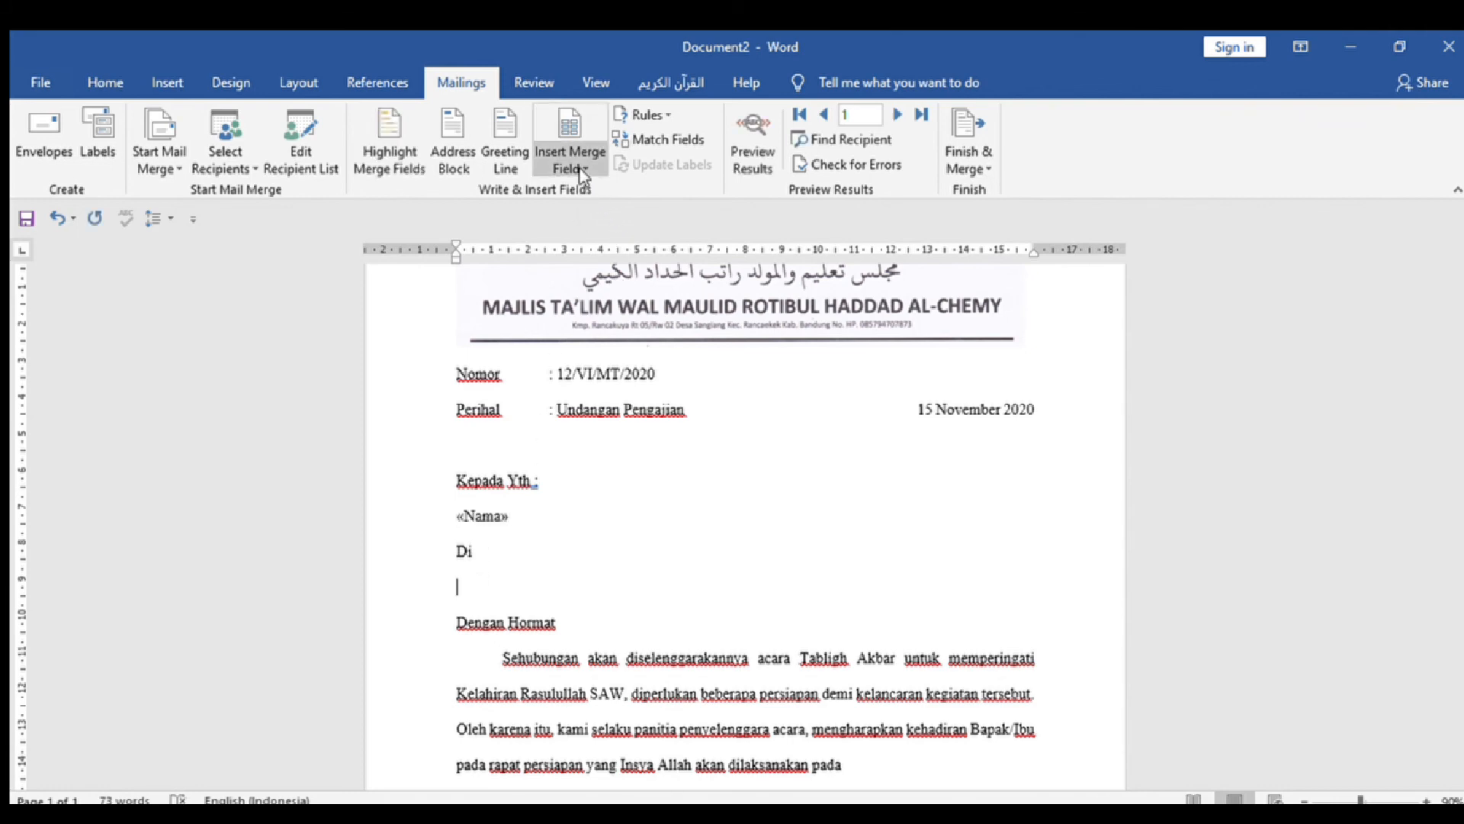
pyautogui.click(579, 208)
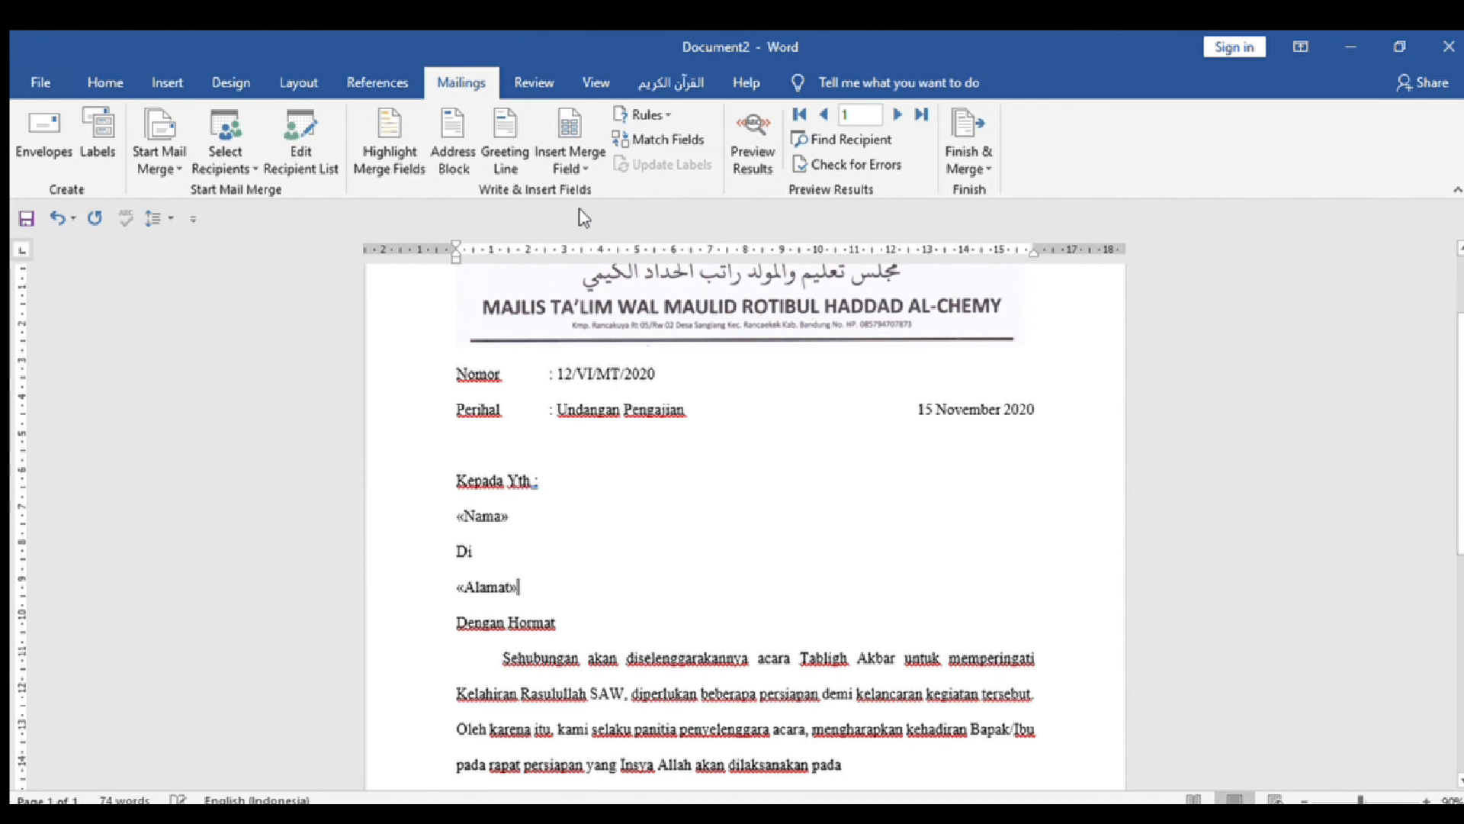
pyautogui.press('Return')
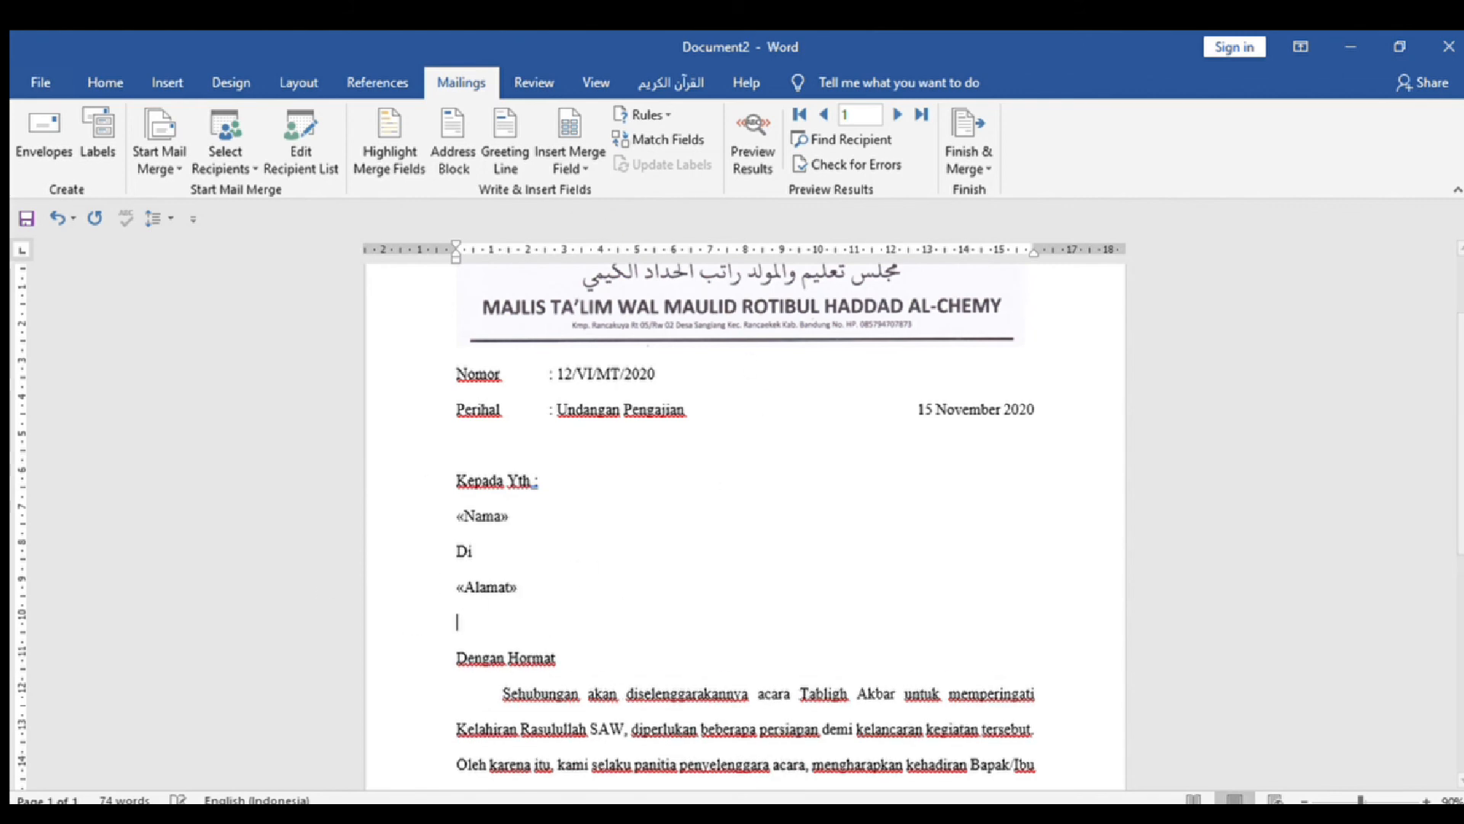
# Step: Preview the merge results and make the merged recipient name and address bold
pyautogui.click(519, 513)
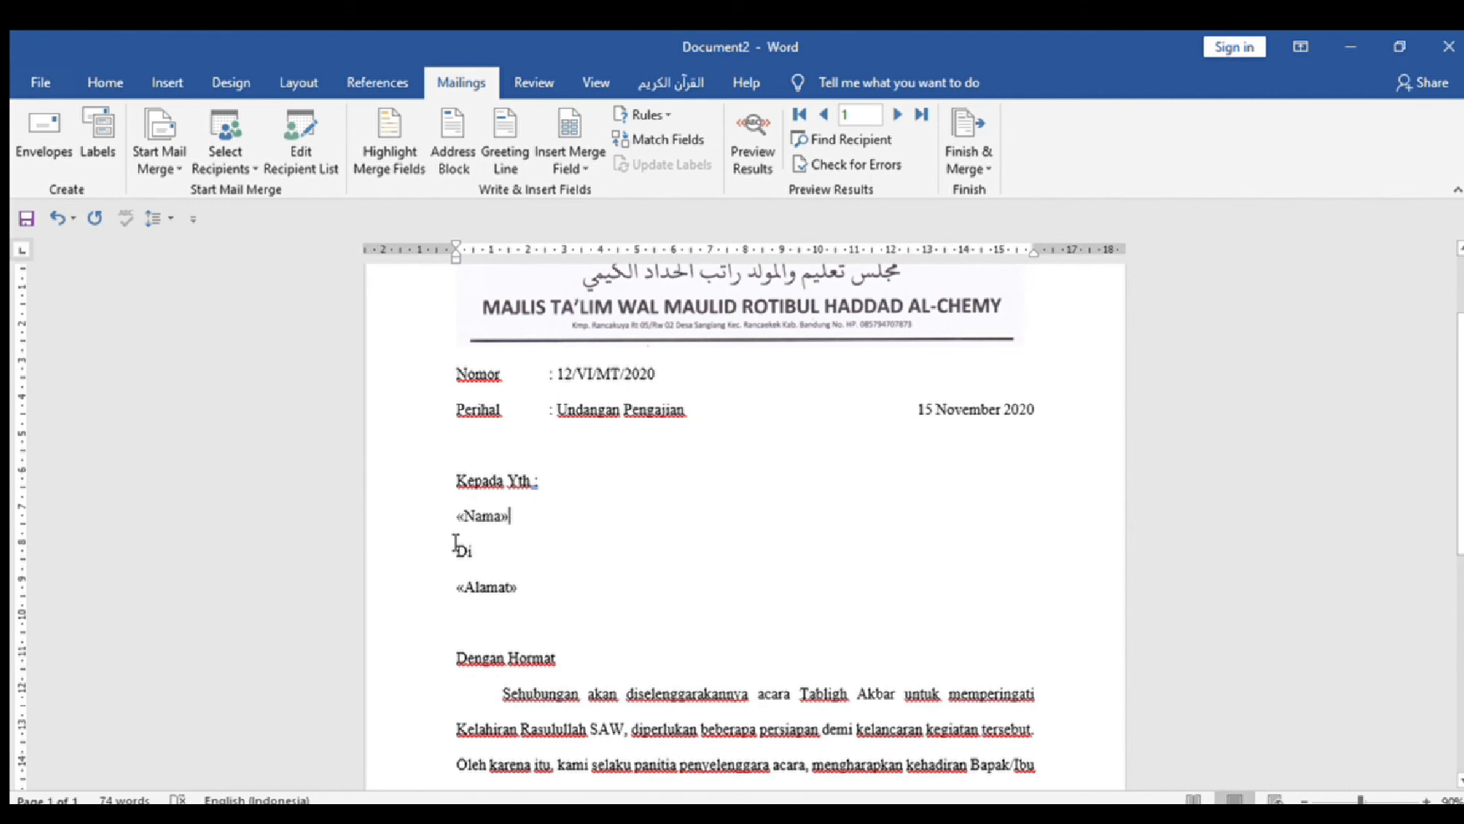
pyautogui.click(755, 160)
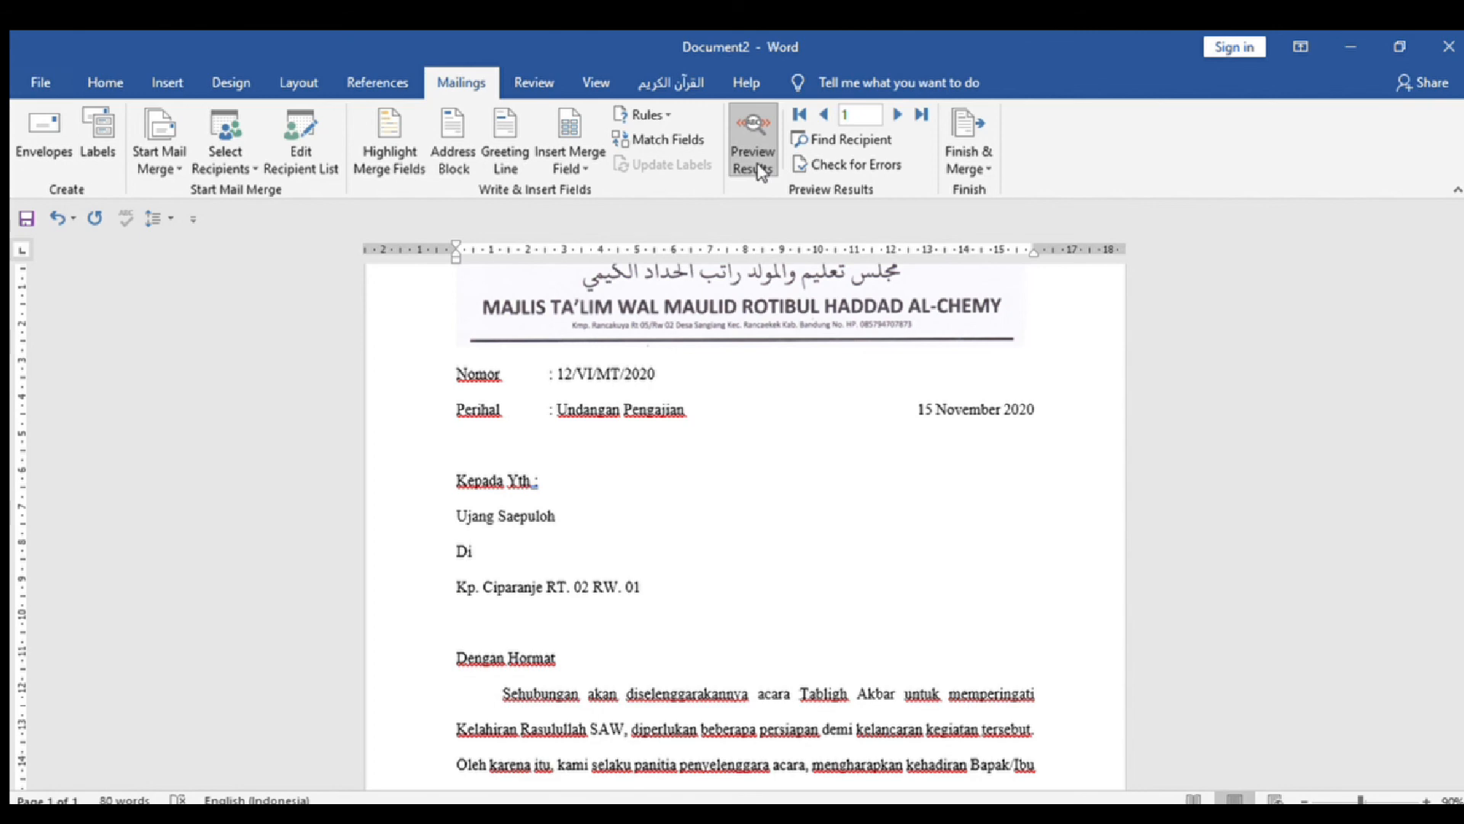
pyautogui.moveTo(451, 518); pyautogui.dragTo(559, 517)
pyautogui.hotkey('ctrl', 'b')
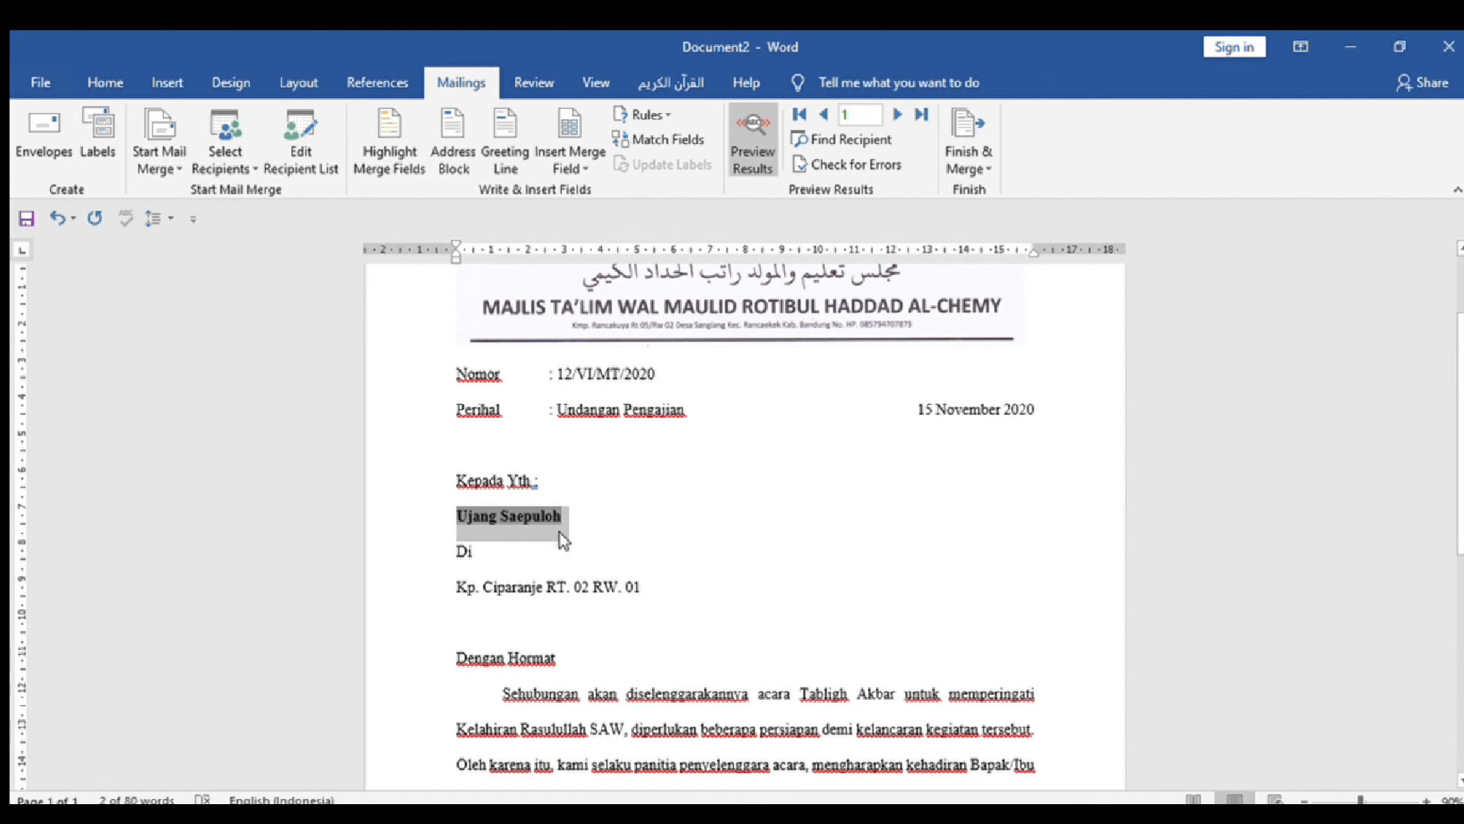
pyautogui.click(565, 535)
pyautogui.click(456, 591)
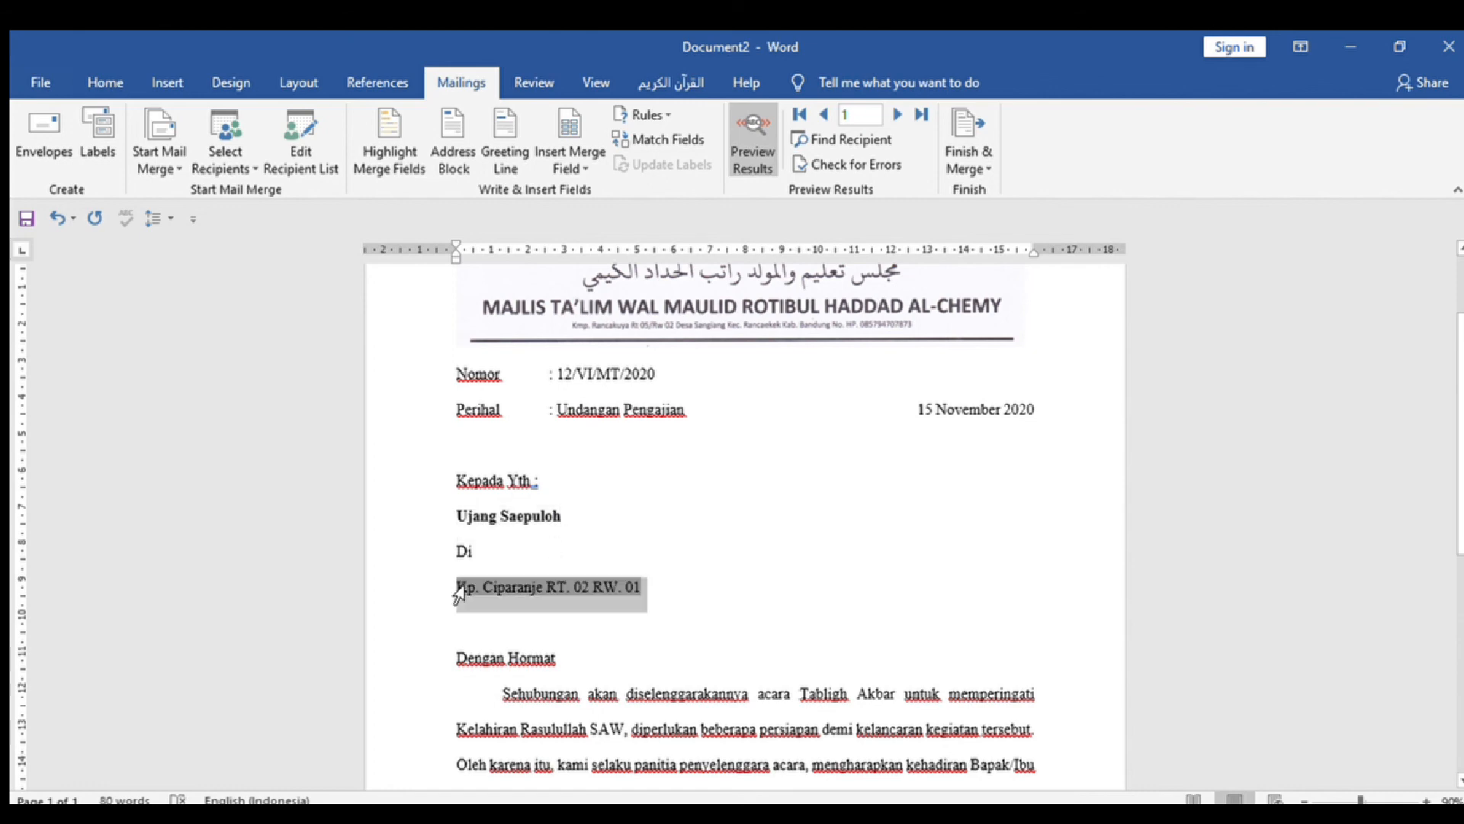
pyautogui.hotkey('ctrl', 'b')
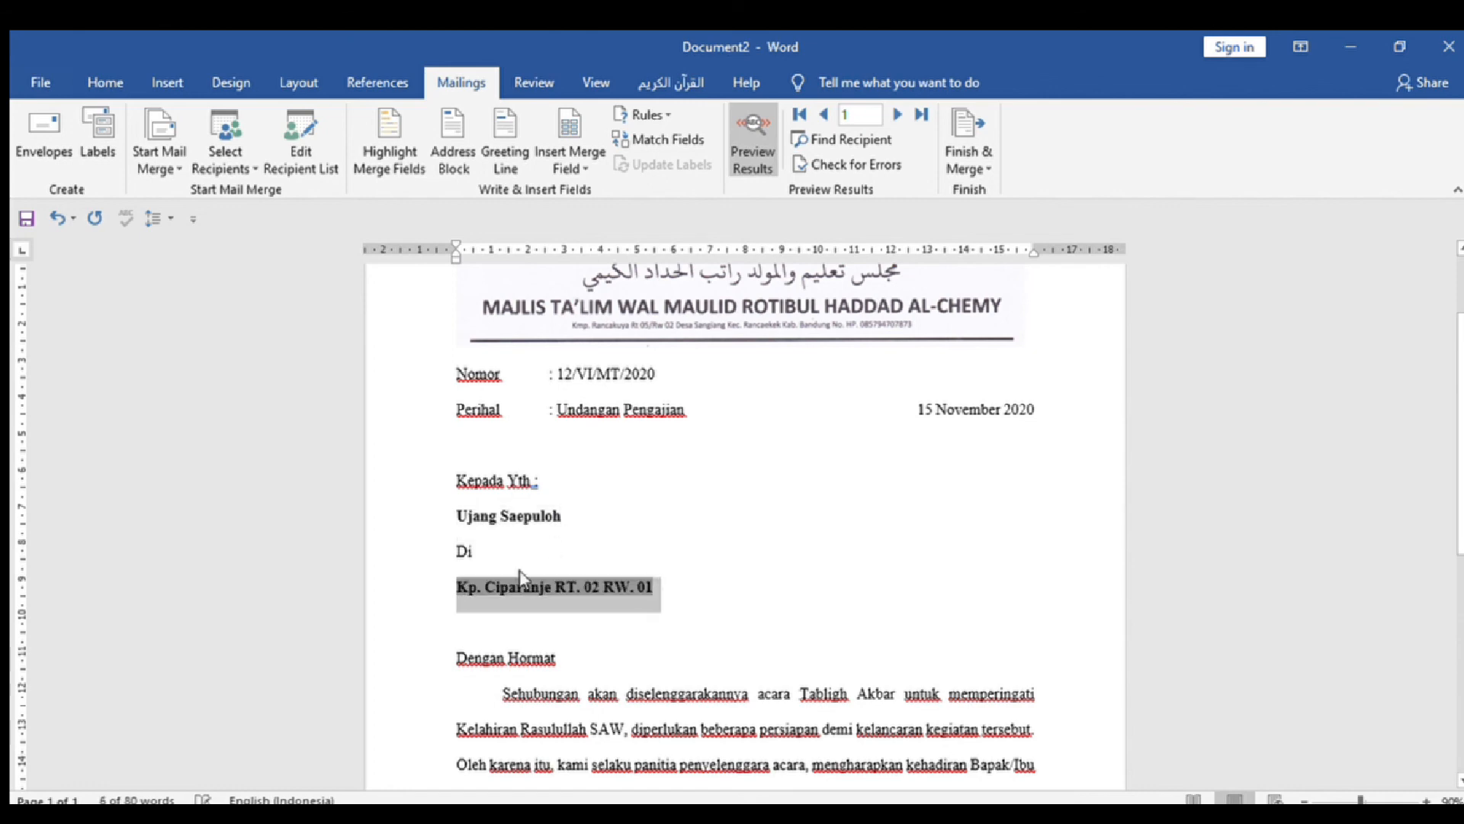
pyautogui.click(547, 571)
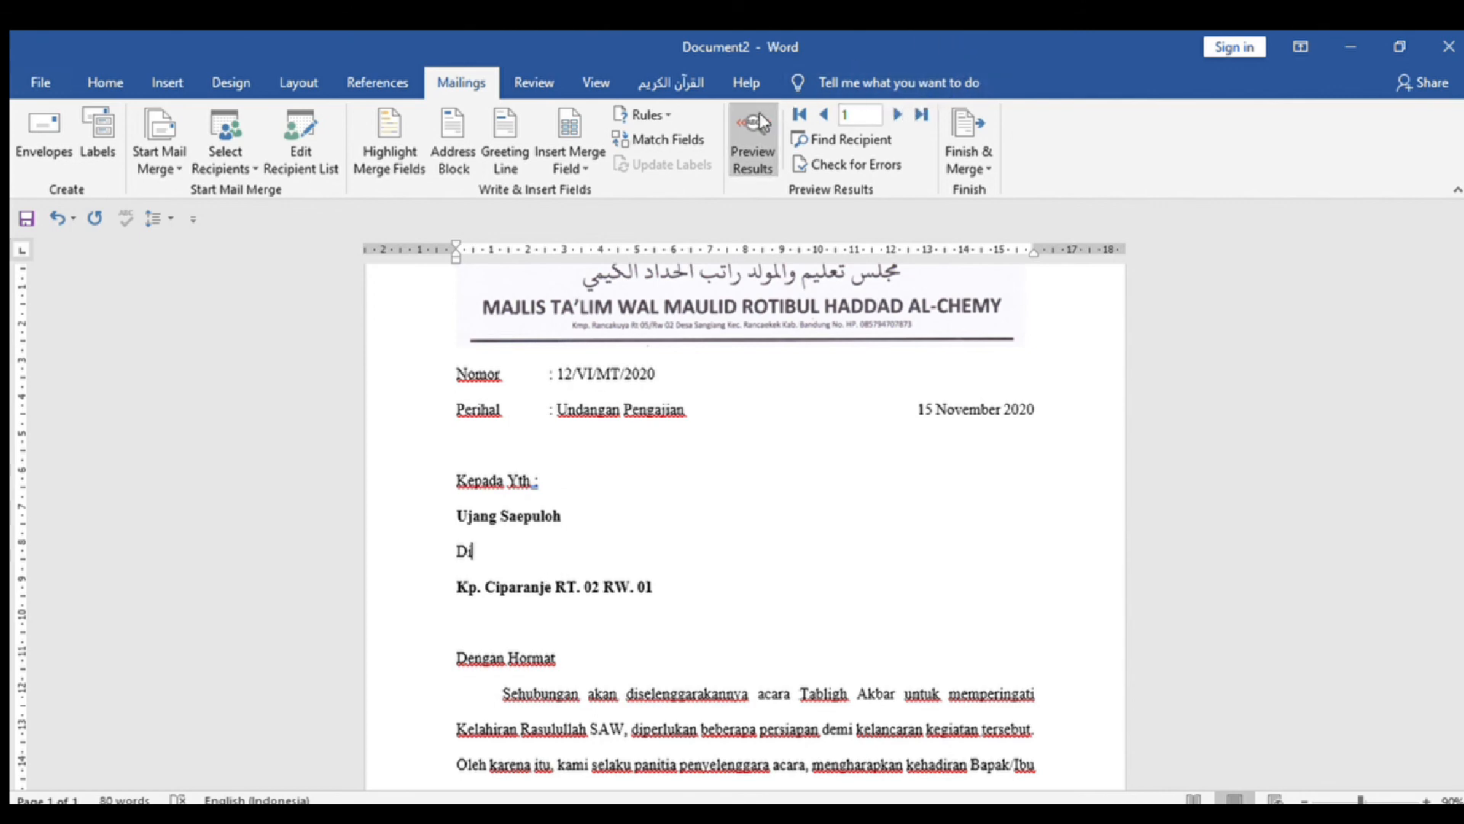
# Step: Browse the previewed letters forward to recipient 7 and back to recipient 1, checking each name and address
pyautogui.click(891, 114)
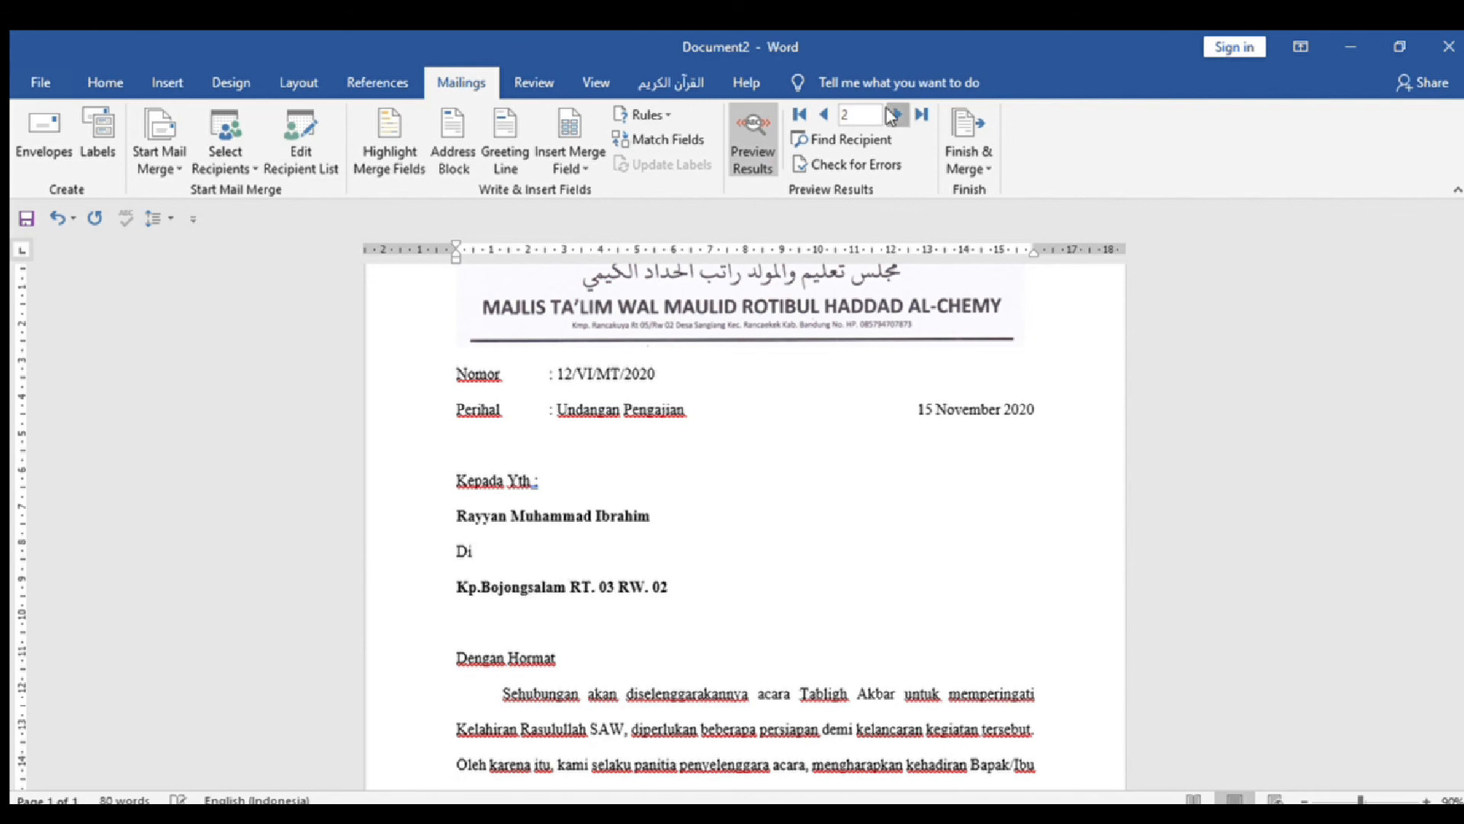
pyautogui.click(891, 115)
pyautogui.click(891, 114)
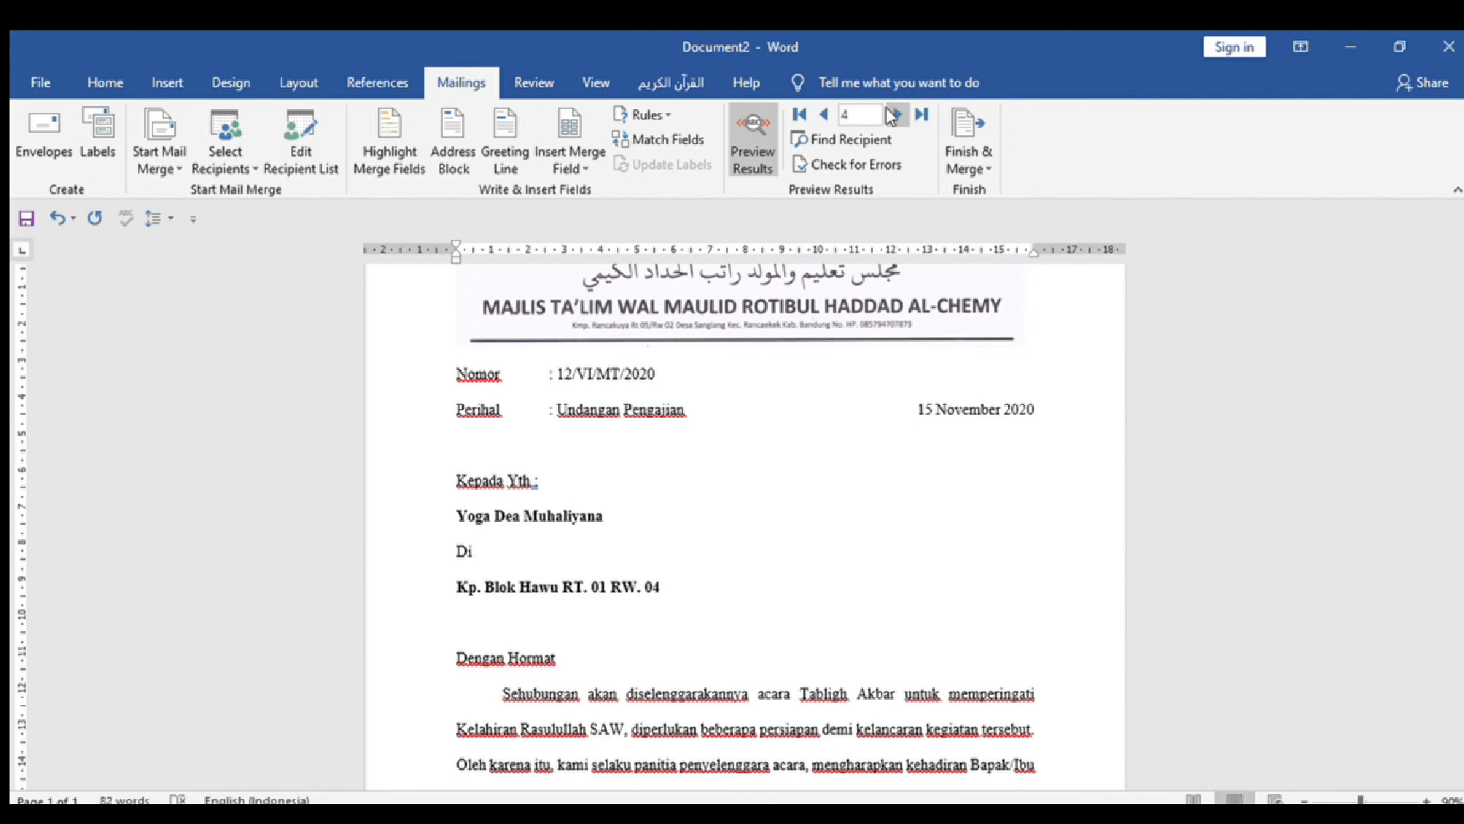
pyautogui.click(891, 114)
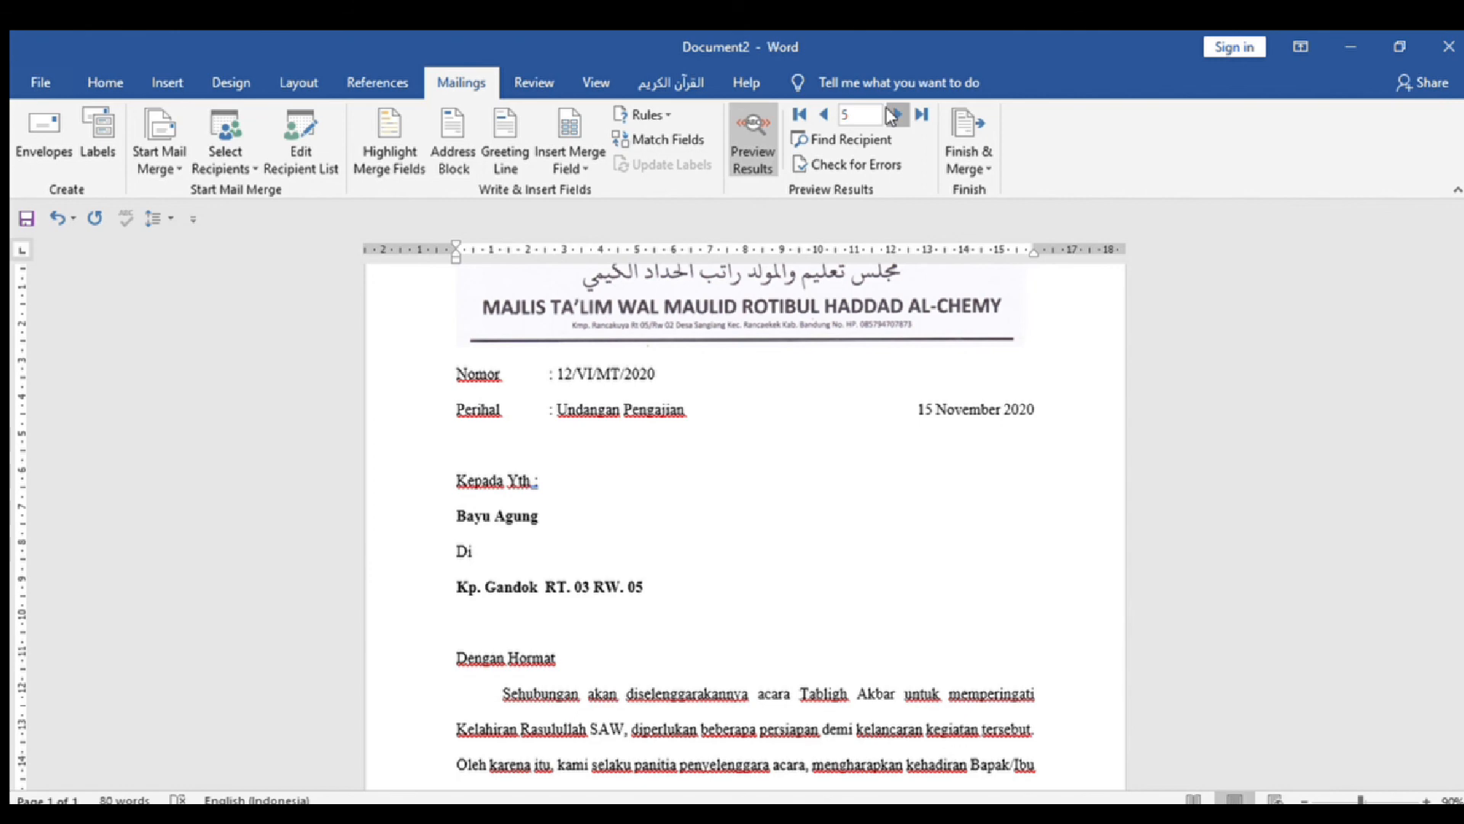
pyautogui.click(891, 114)
pyautogui.click(890, 114)
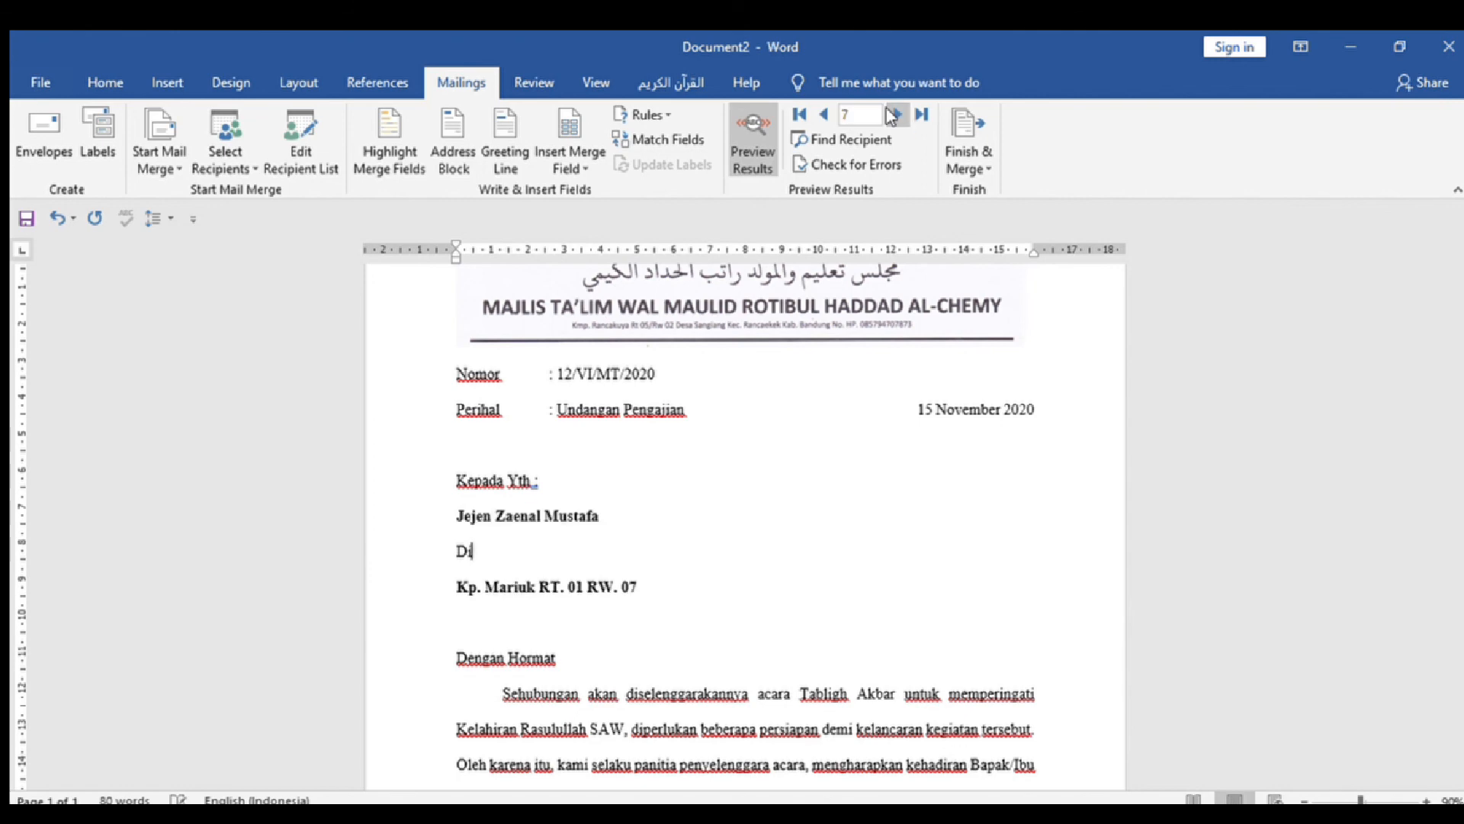
pyautogui.click(820, 114)
pyautogui.click(820, 114)
pyautogui.click(820, 114)
pyautogui.click(820, 114)
pyautogui.click(819, 114)
pyautogui.click(820, 114)
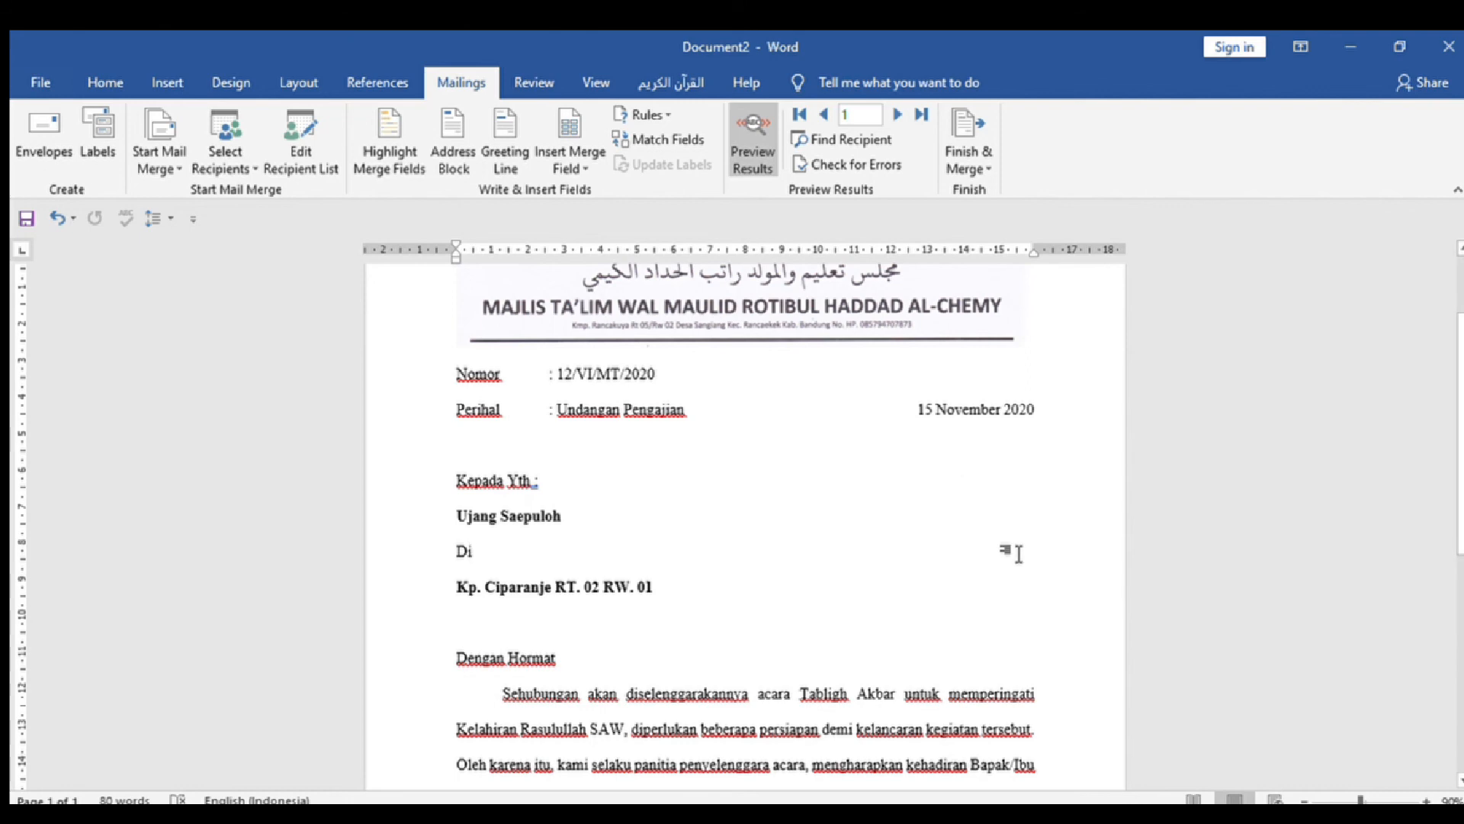
# Step: Examine the letterhead and the merged name field, and preview the letters from recipient 1 through recipient 6
pyautogui.moveTo(1461, 455); pyautogui.dragTo(1463, 395)
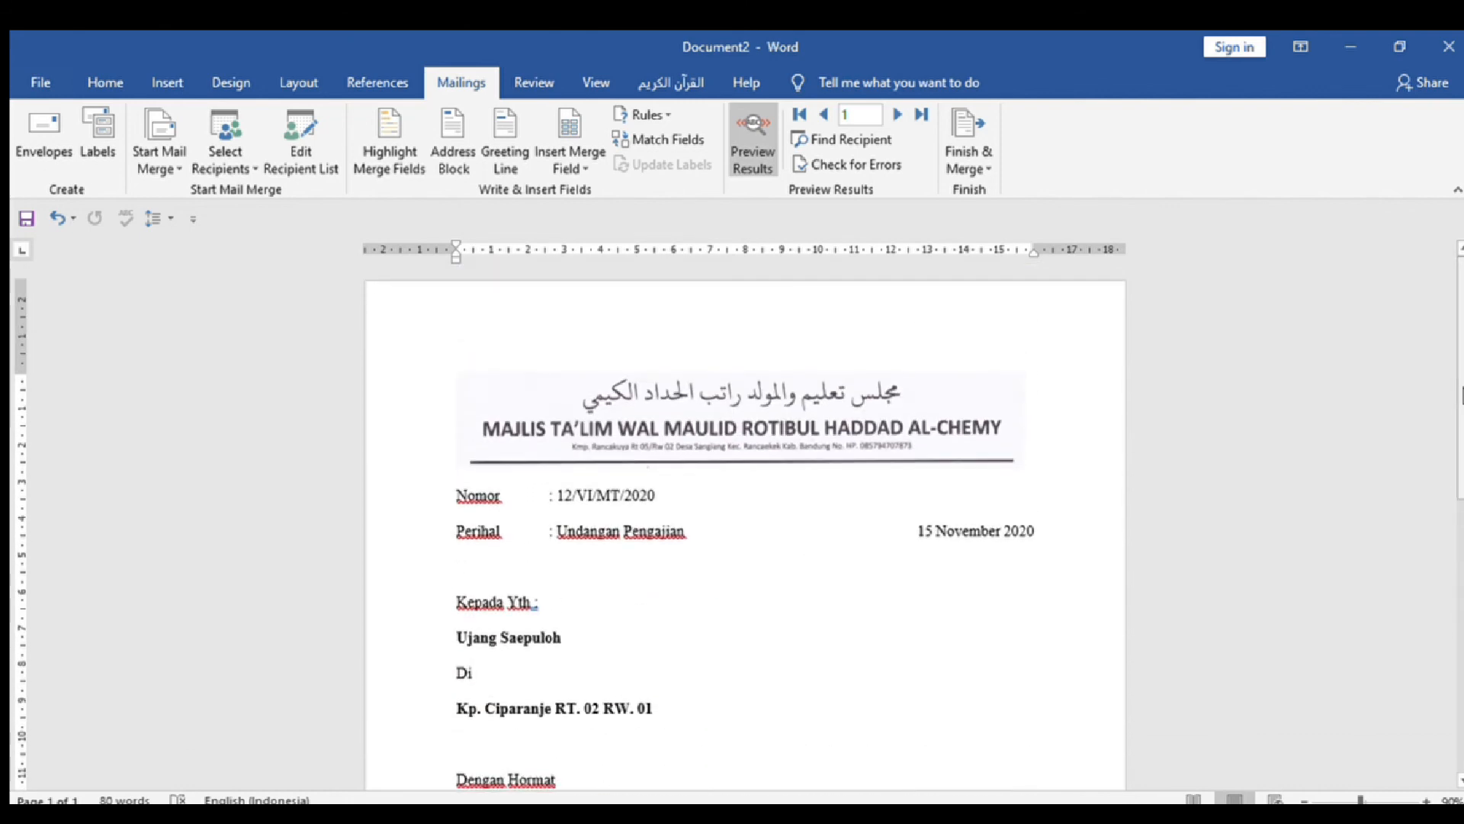
pyautogui.scroll(-3, 1461, 395)
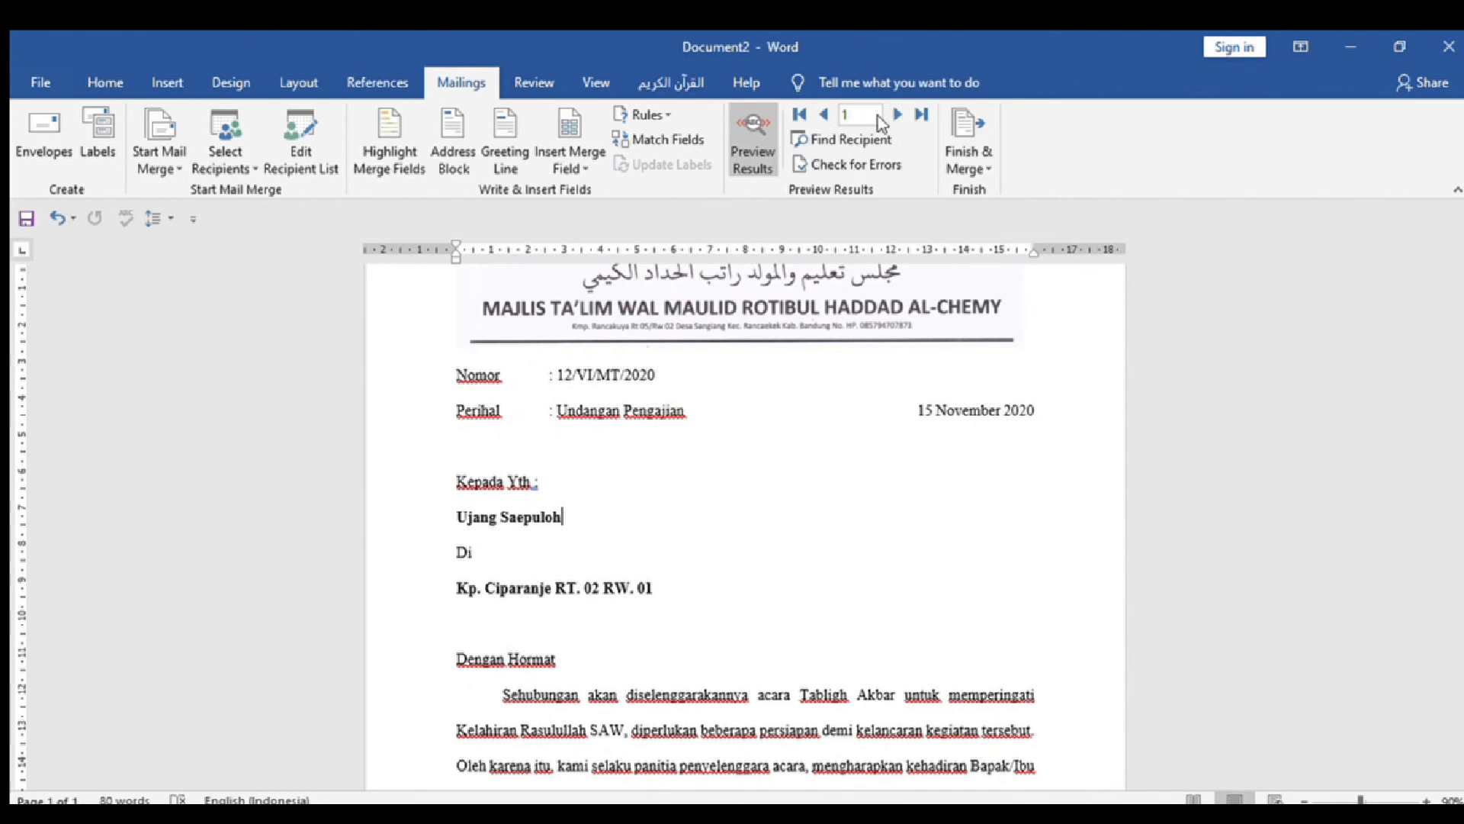
pyautogui.click(531, 515)
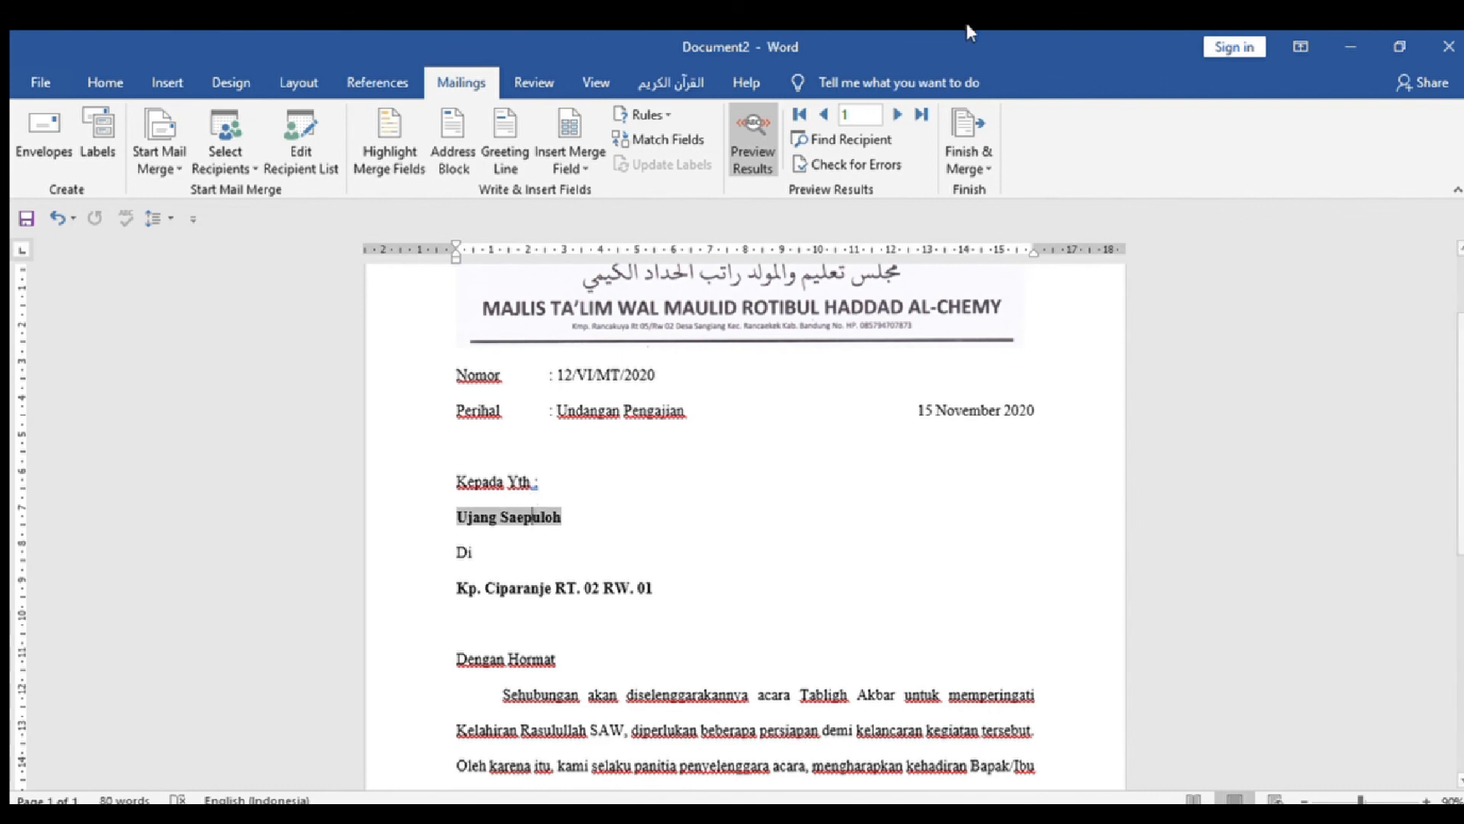
pyautogui.click(889, 115)
pyautogui.click(897, 114)
pyautogui.click(896, 114)
pyautogui.click(896, 114)
pyautogui.click(896, 114)
pyautogui.click(684, 519)
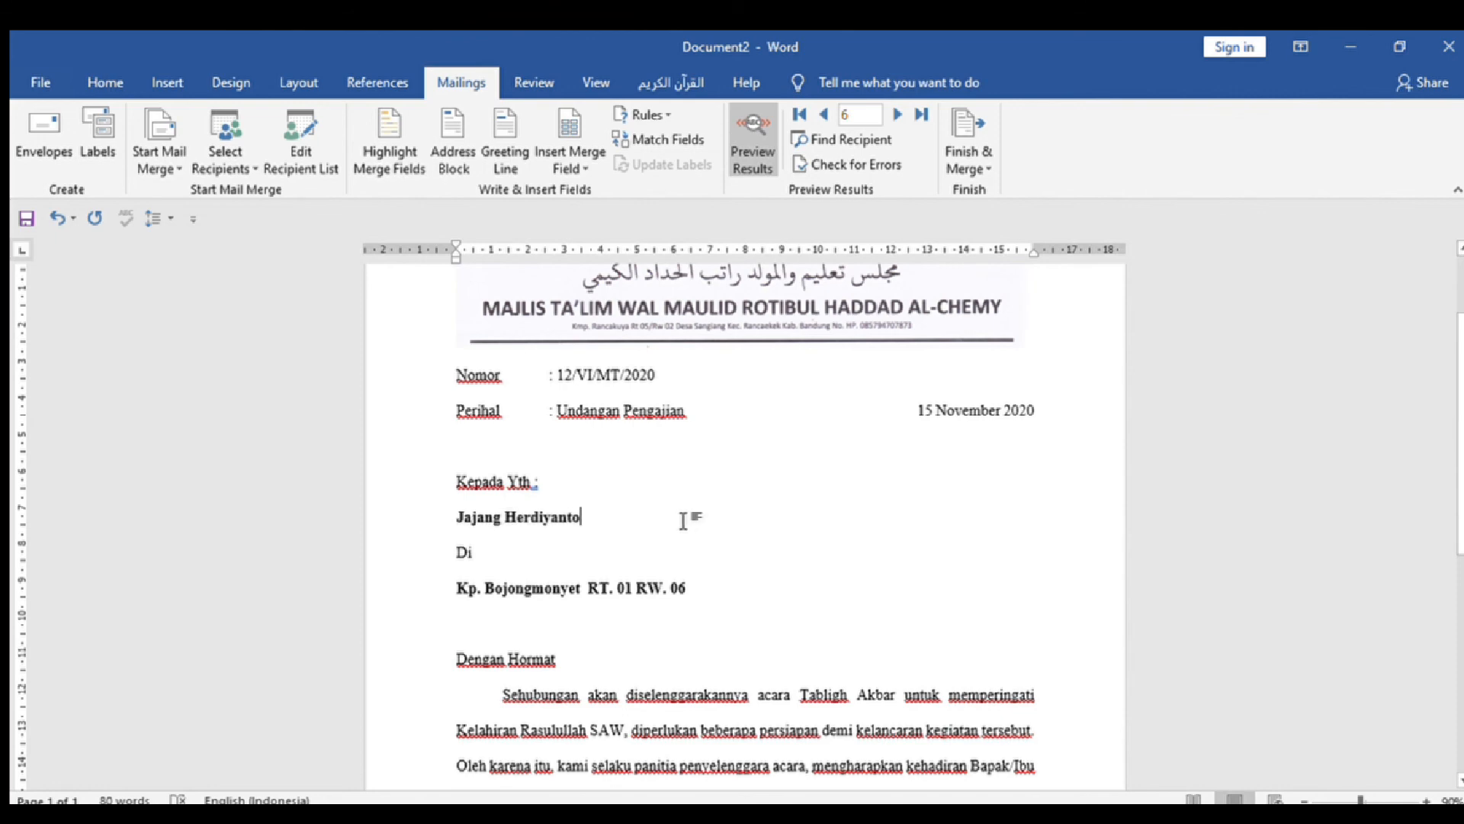